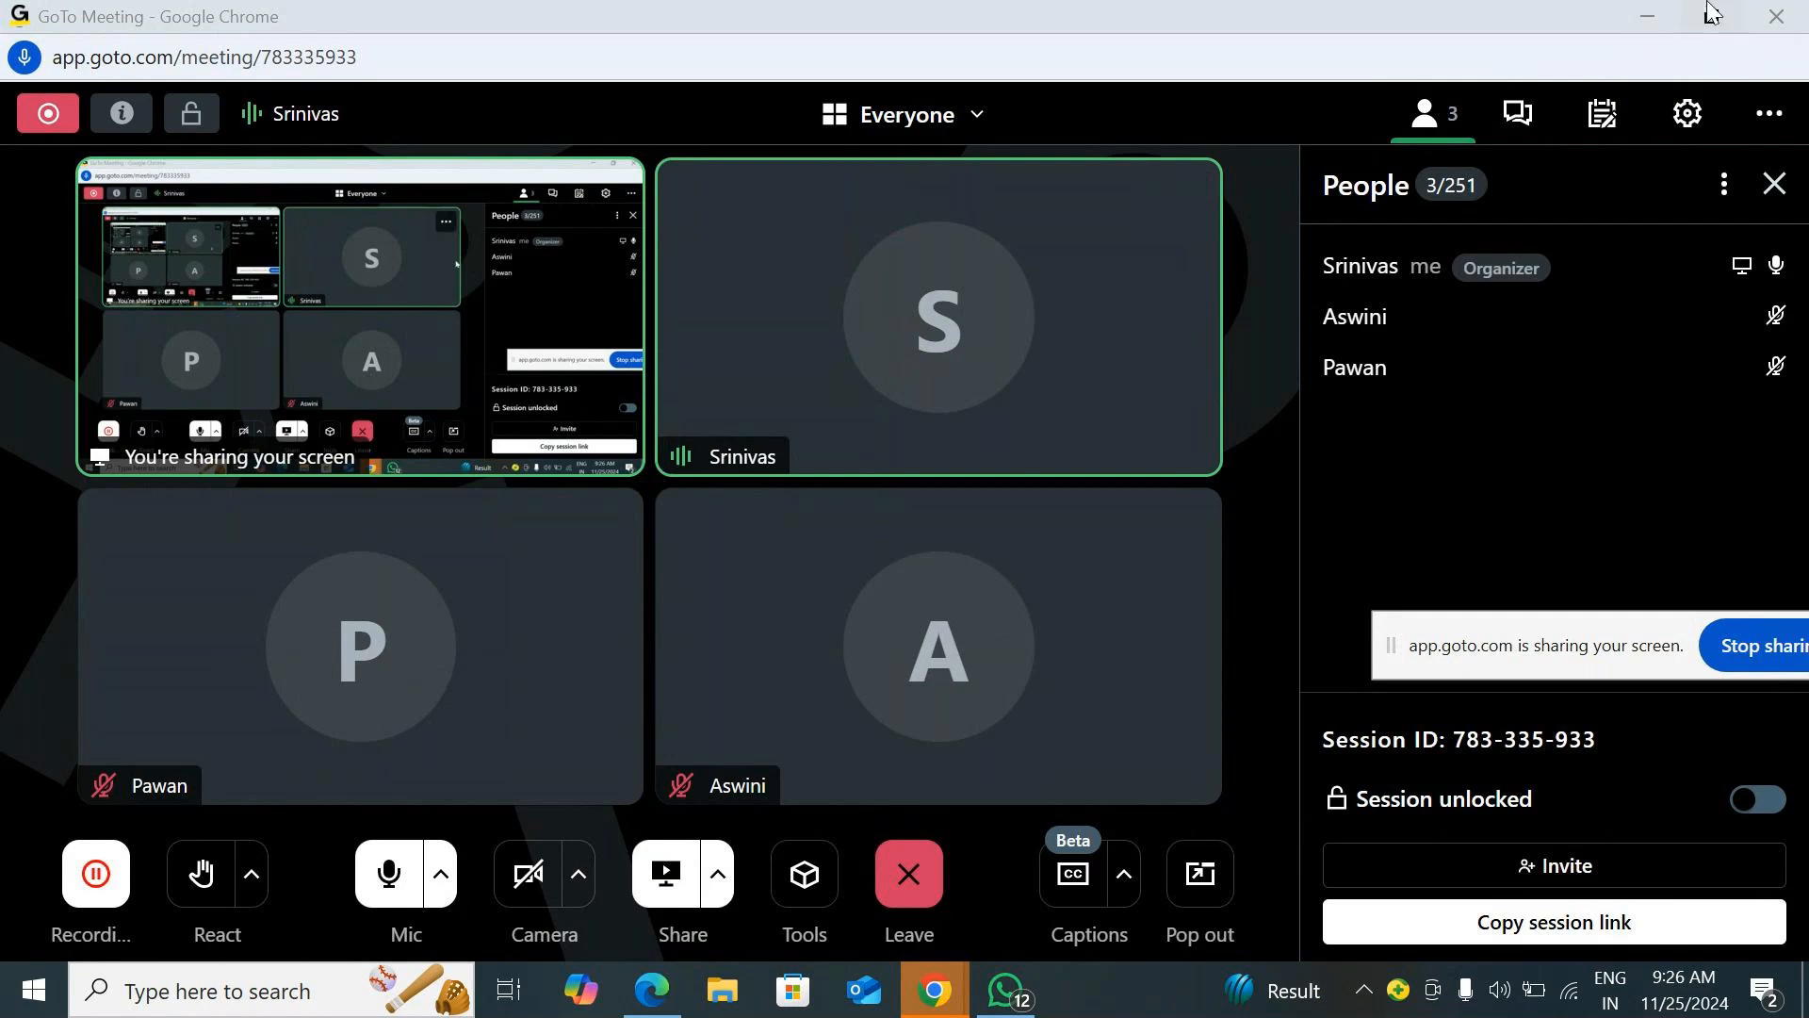
{"action": "left_click", "coordinate": [1649, 16]}
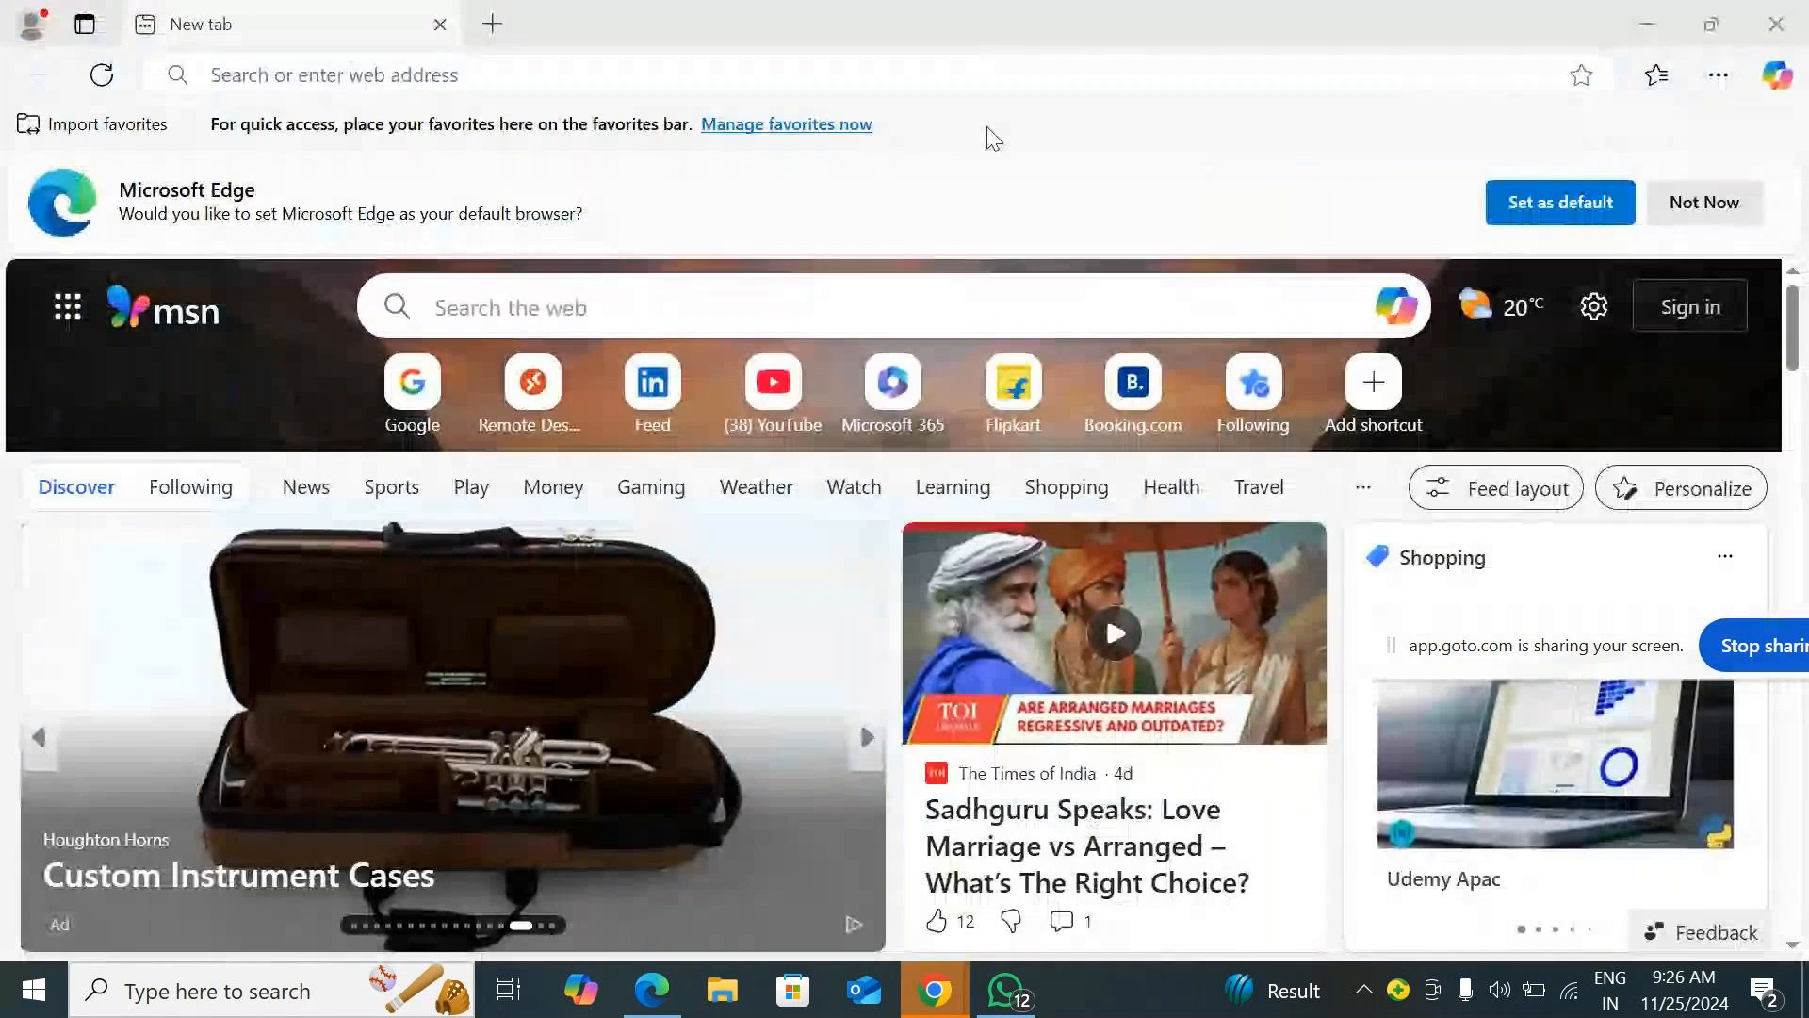
{"action": "left_click", "coordinate": [492, 26]}
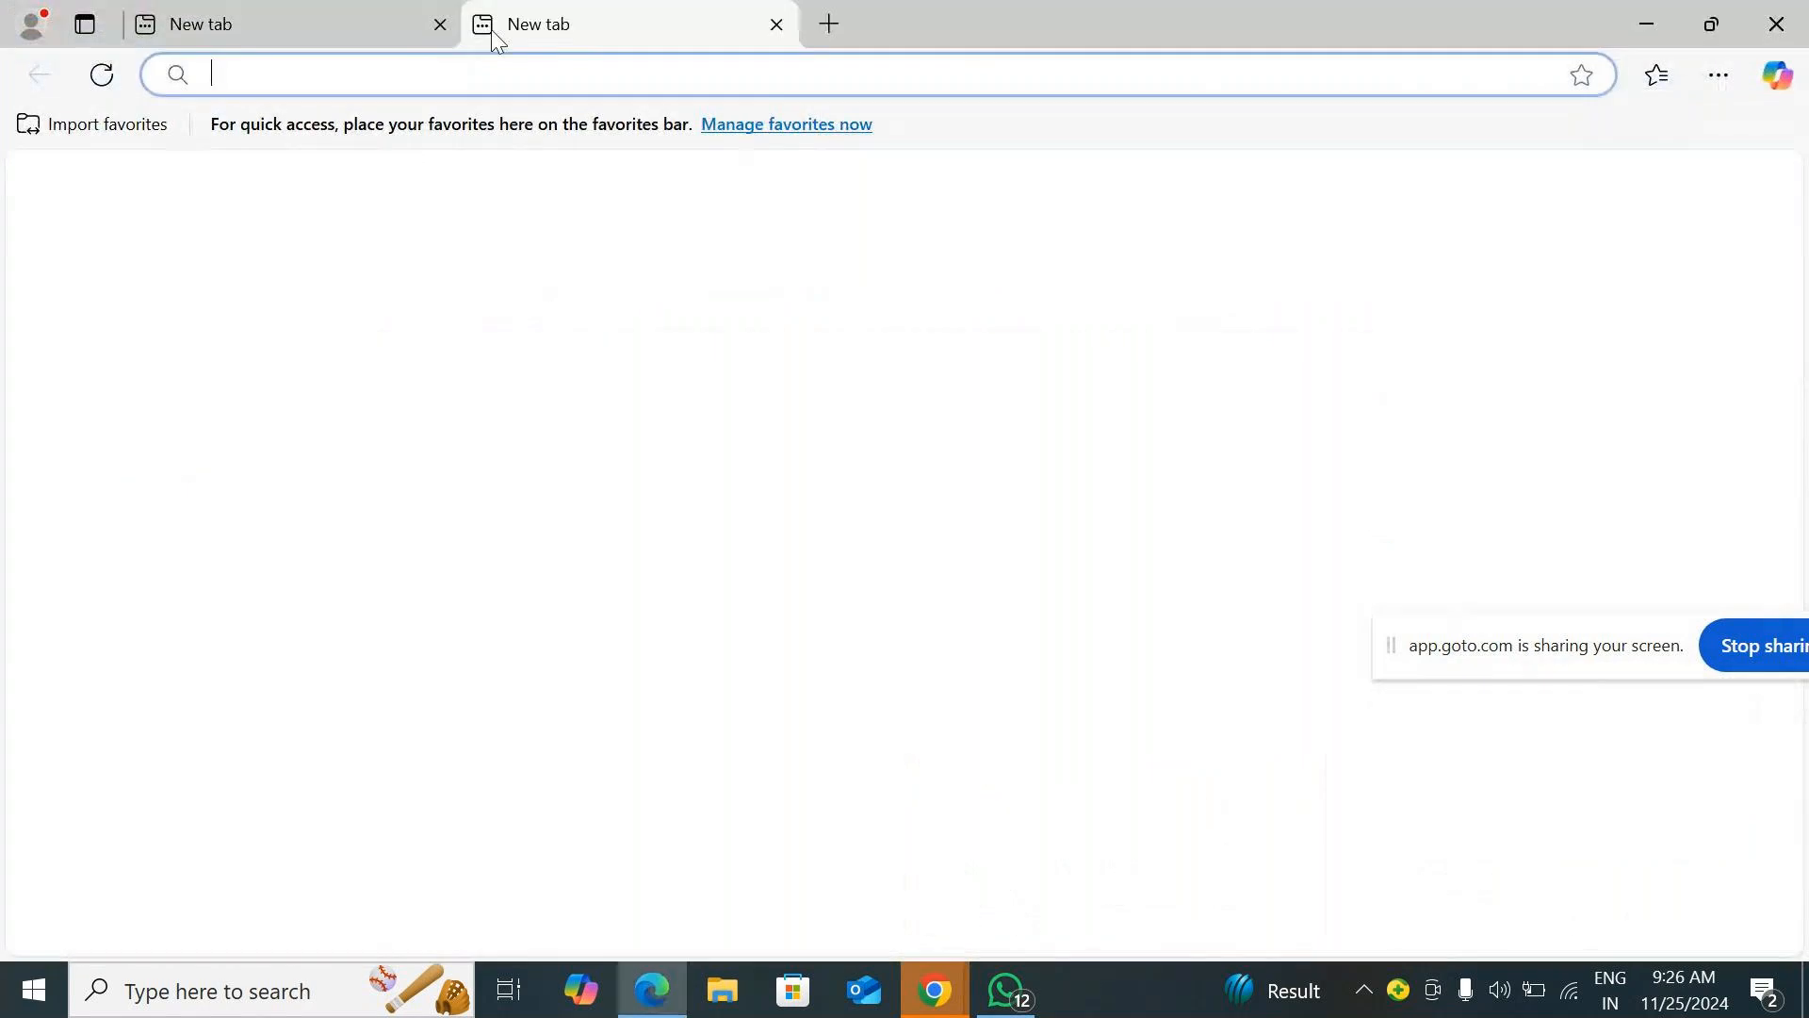
{"action": "type", "text": "www.google.co.in"}
{"action": "key", "text": "Return"}
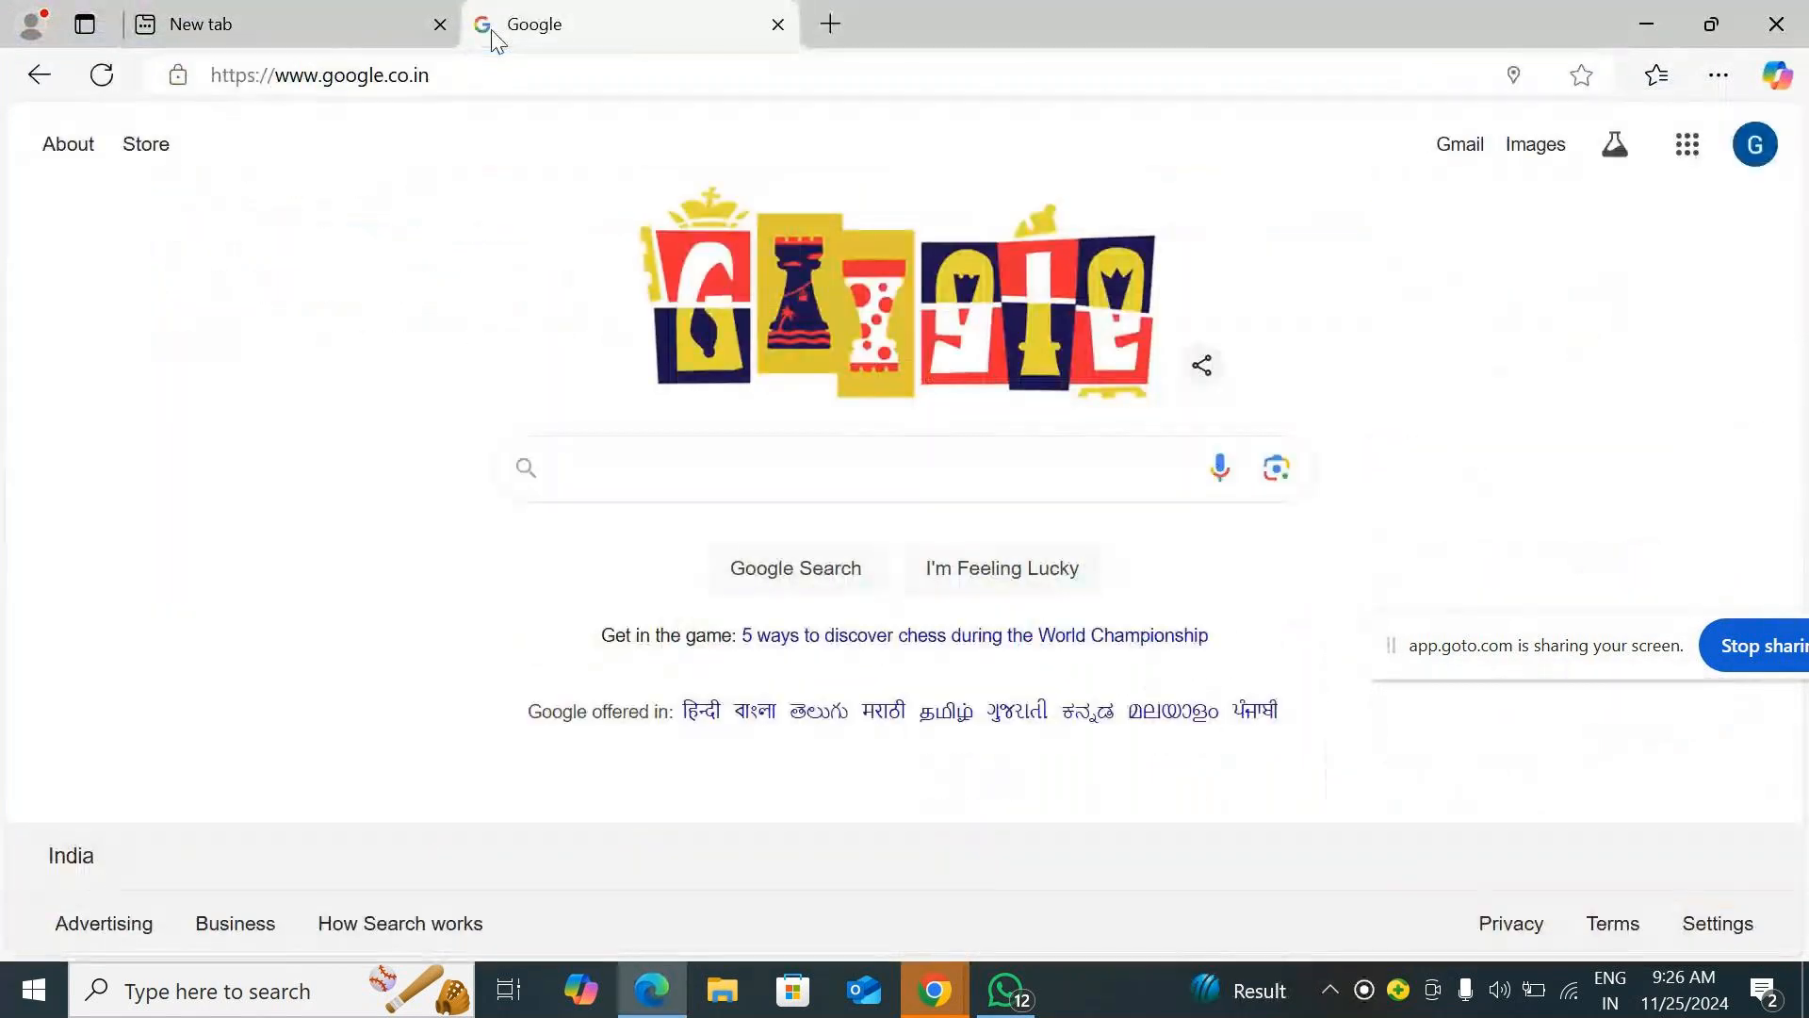
{"action": "type", "text": "Power BI"}
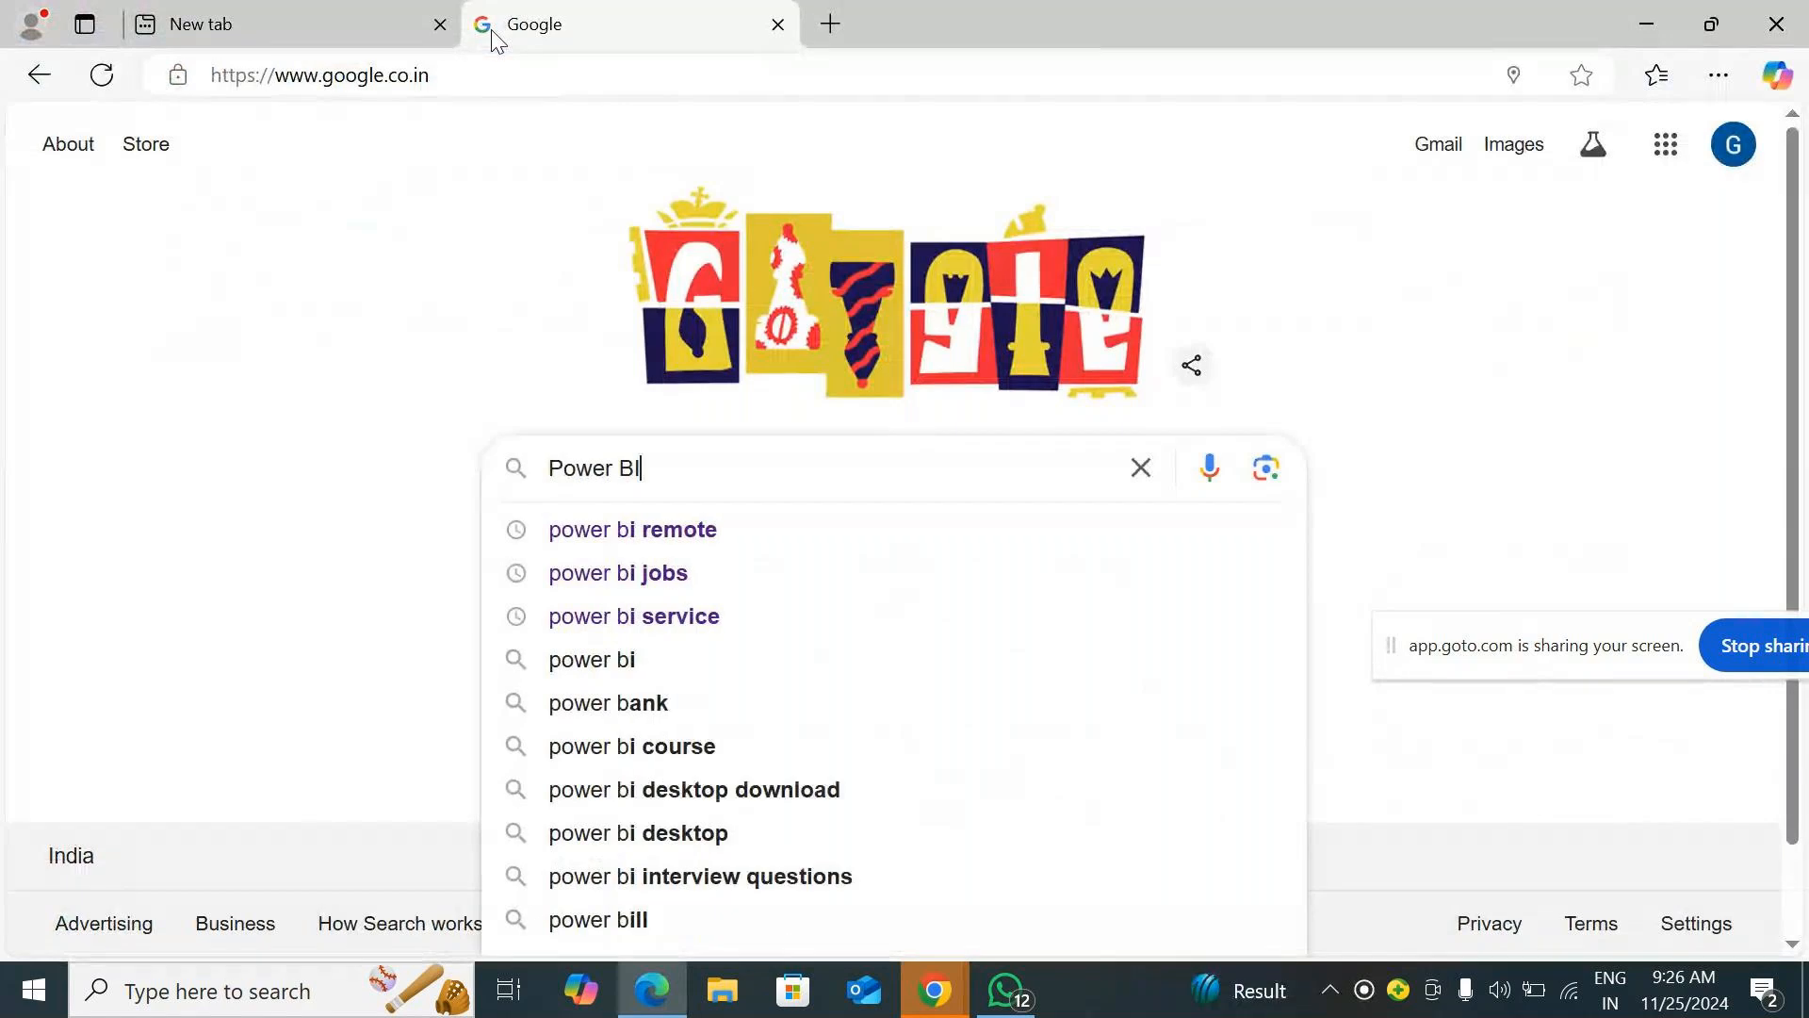
{"action": "key", "text": "Return"}
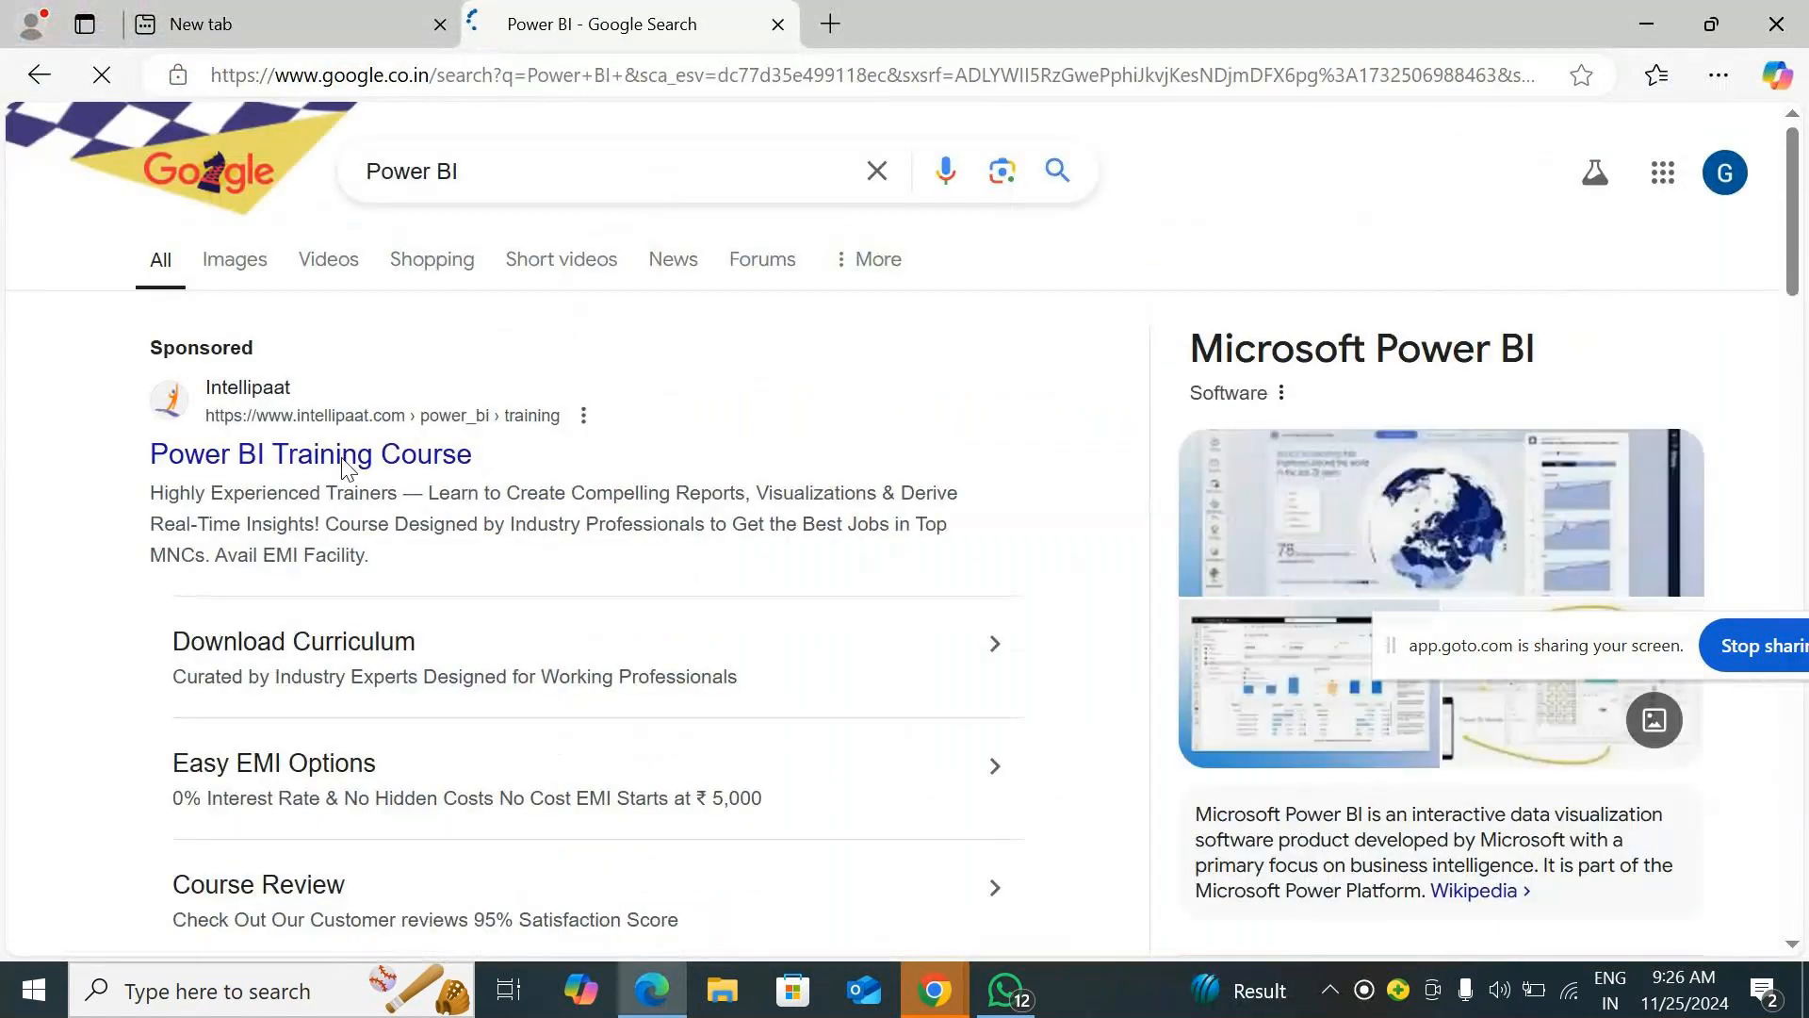
Open Microsoft's official Power BI page from the search results.
{"action": "scroll", "coordinate": [500, 540], "scroll_direction": "down", "scroll_amount": 4}
{"action": "scroll", "coordinate": [577, 500], "scroll_direction": "down", "scroll_amount": 3}
{"action": "left_click", "coordinate": [415, 476]}
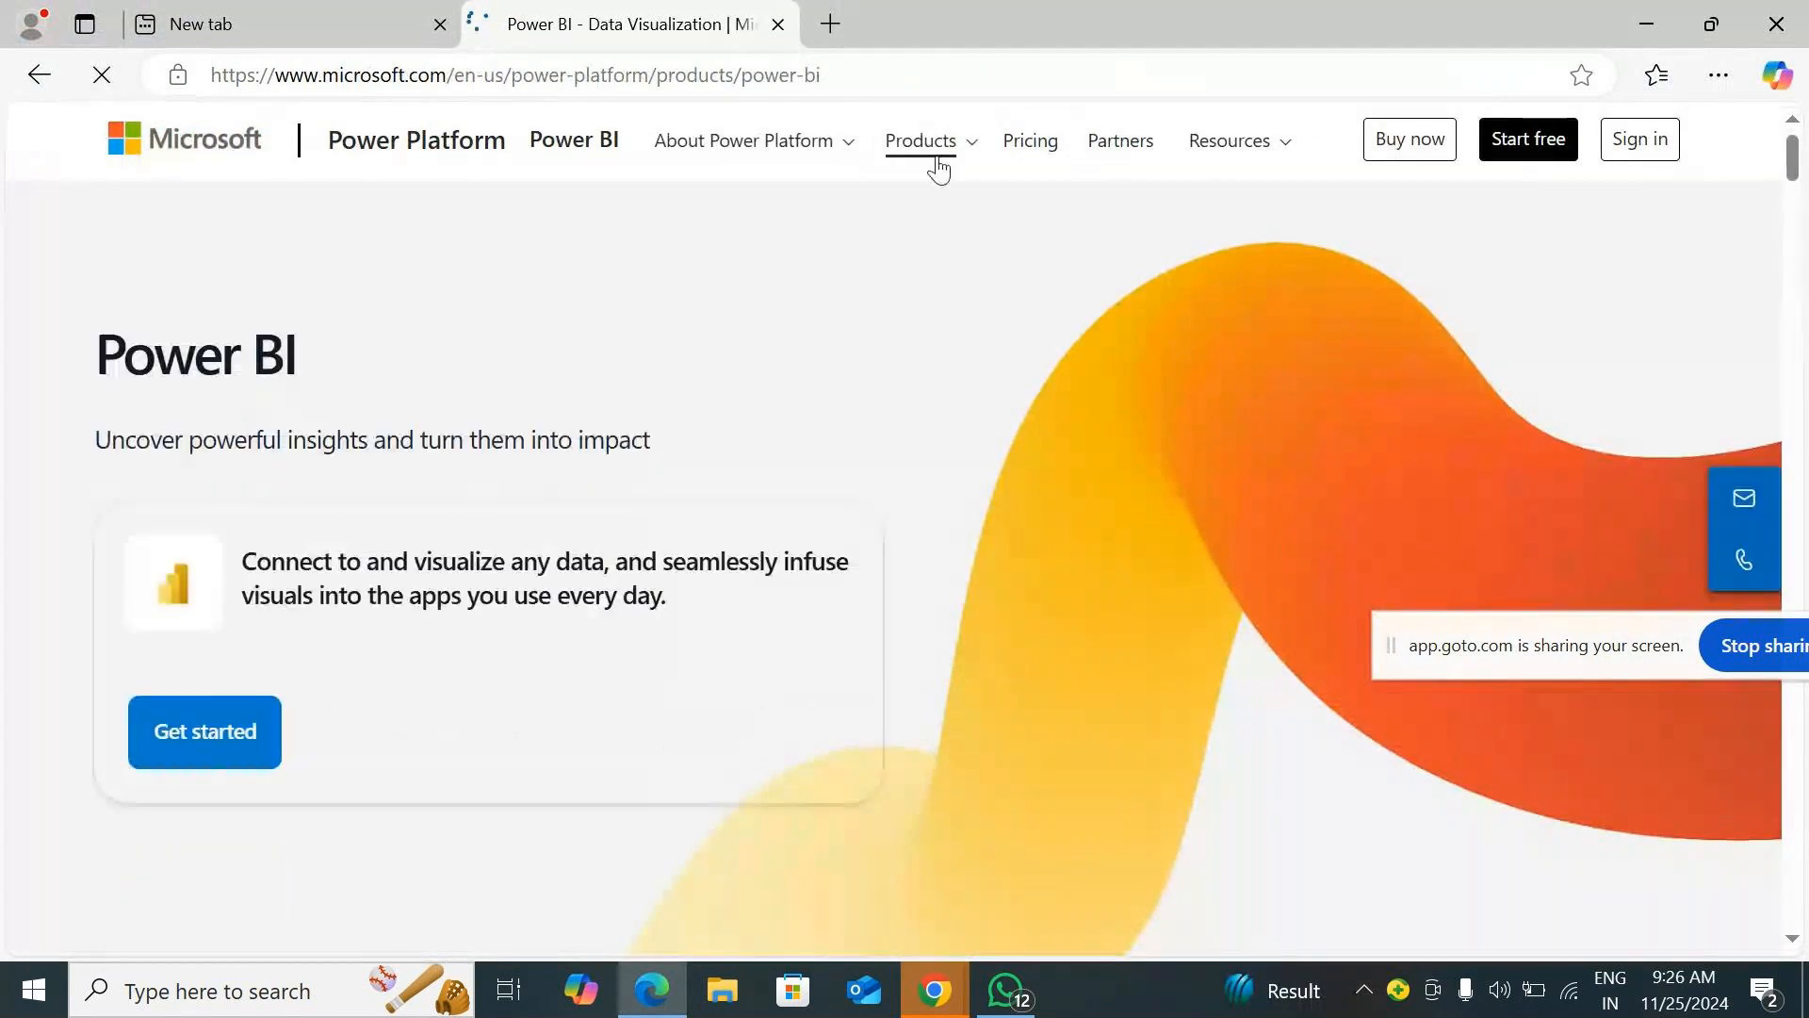
Go to the Power BI Desktop product page and dismiss the Microsoft survey invitation.
{"action": "left_click", "coordinate": [958, 151]}
{"action": "left_click", "coordinate": [978, 167]}
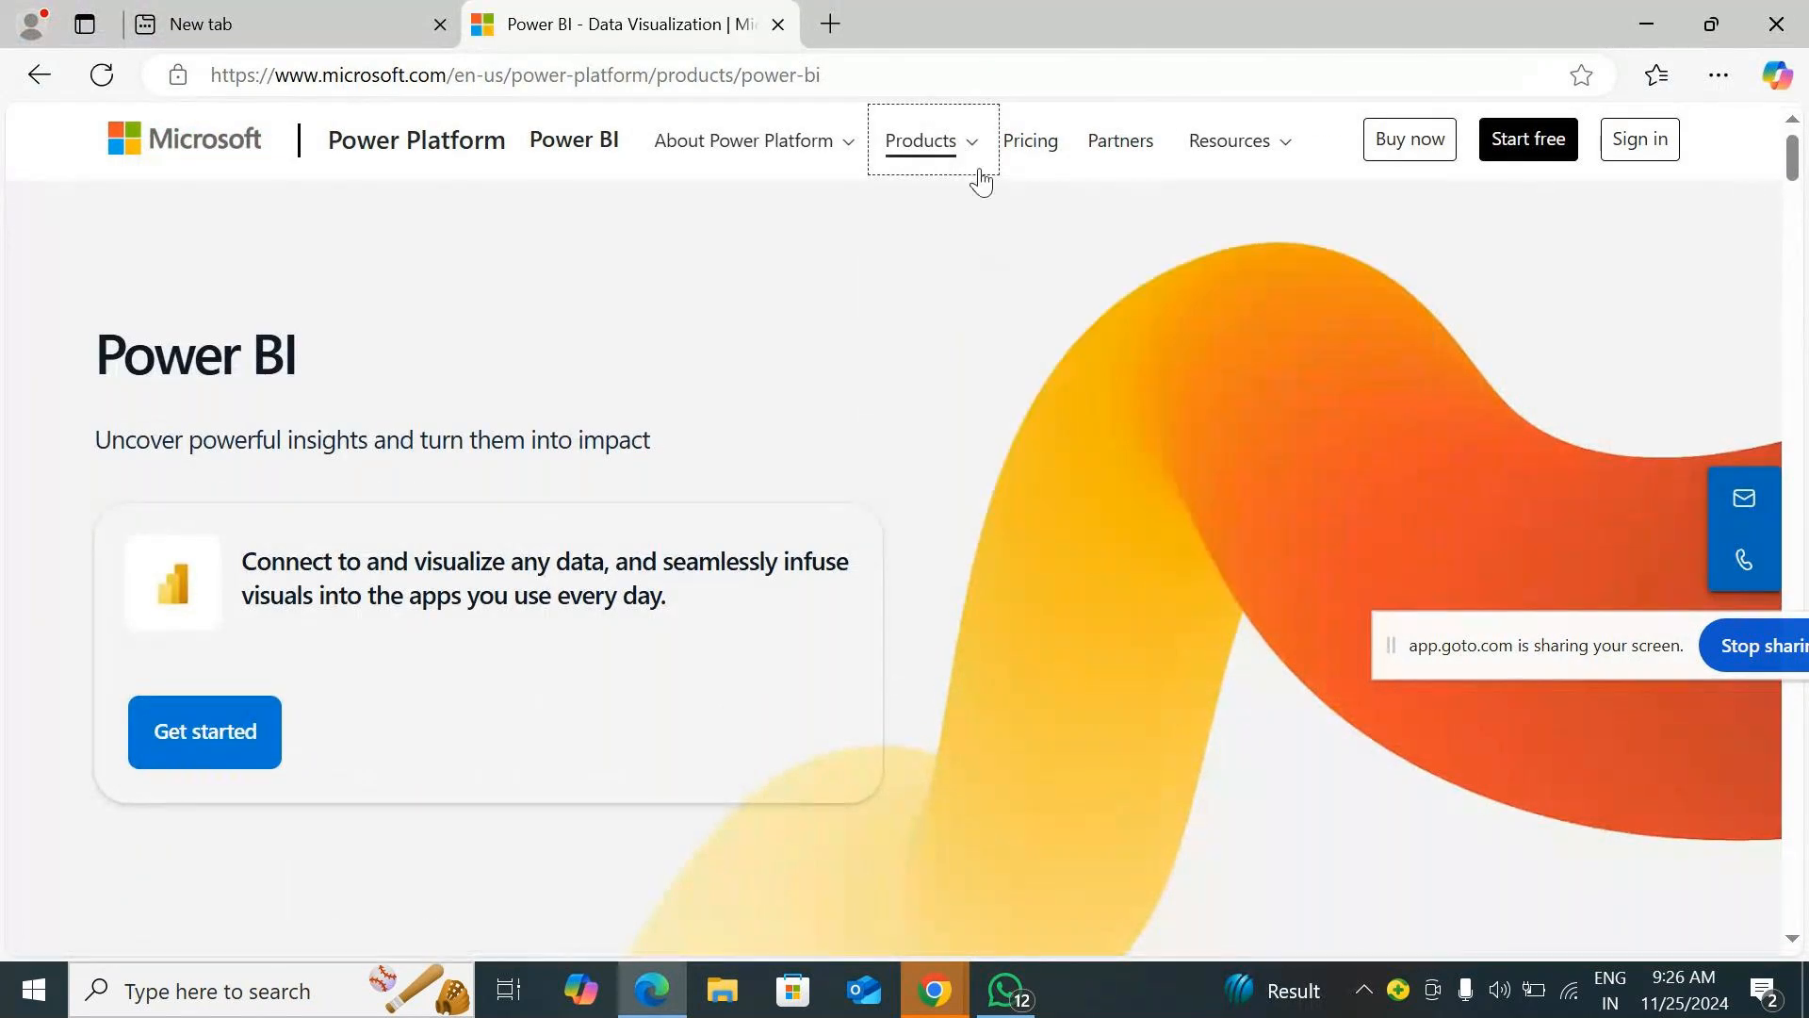
{"action": "left_click", "coordinate": [978, 166]}
{"action": "left_click", "coordinate": [991, 226]}
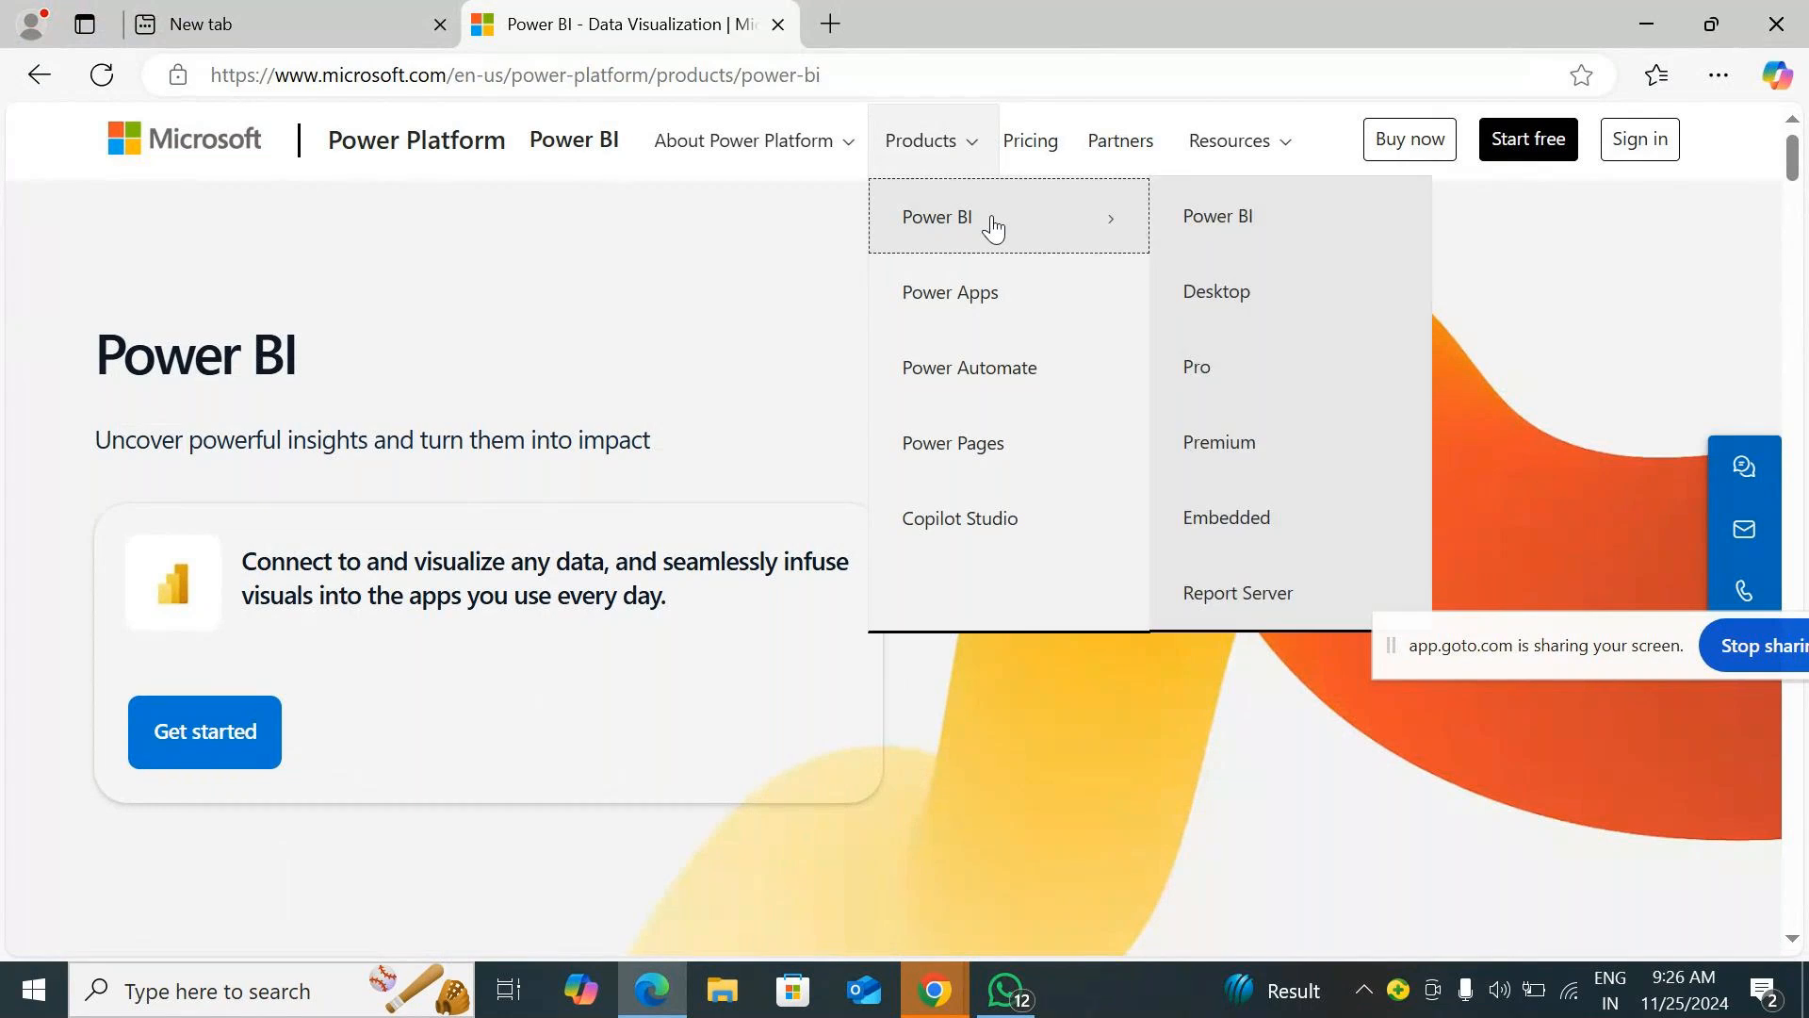
{"action": "left_click", "coordinate": [1263, 300]}
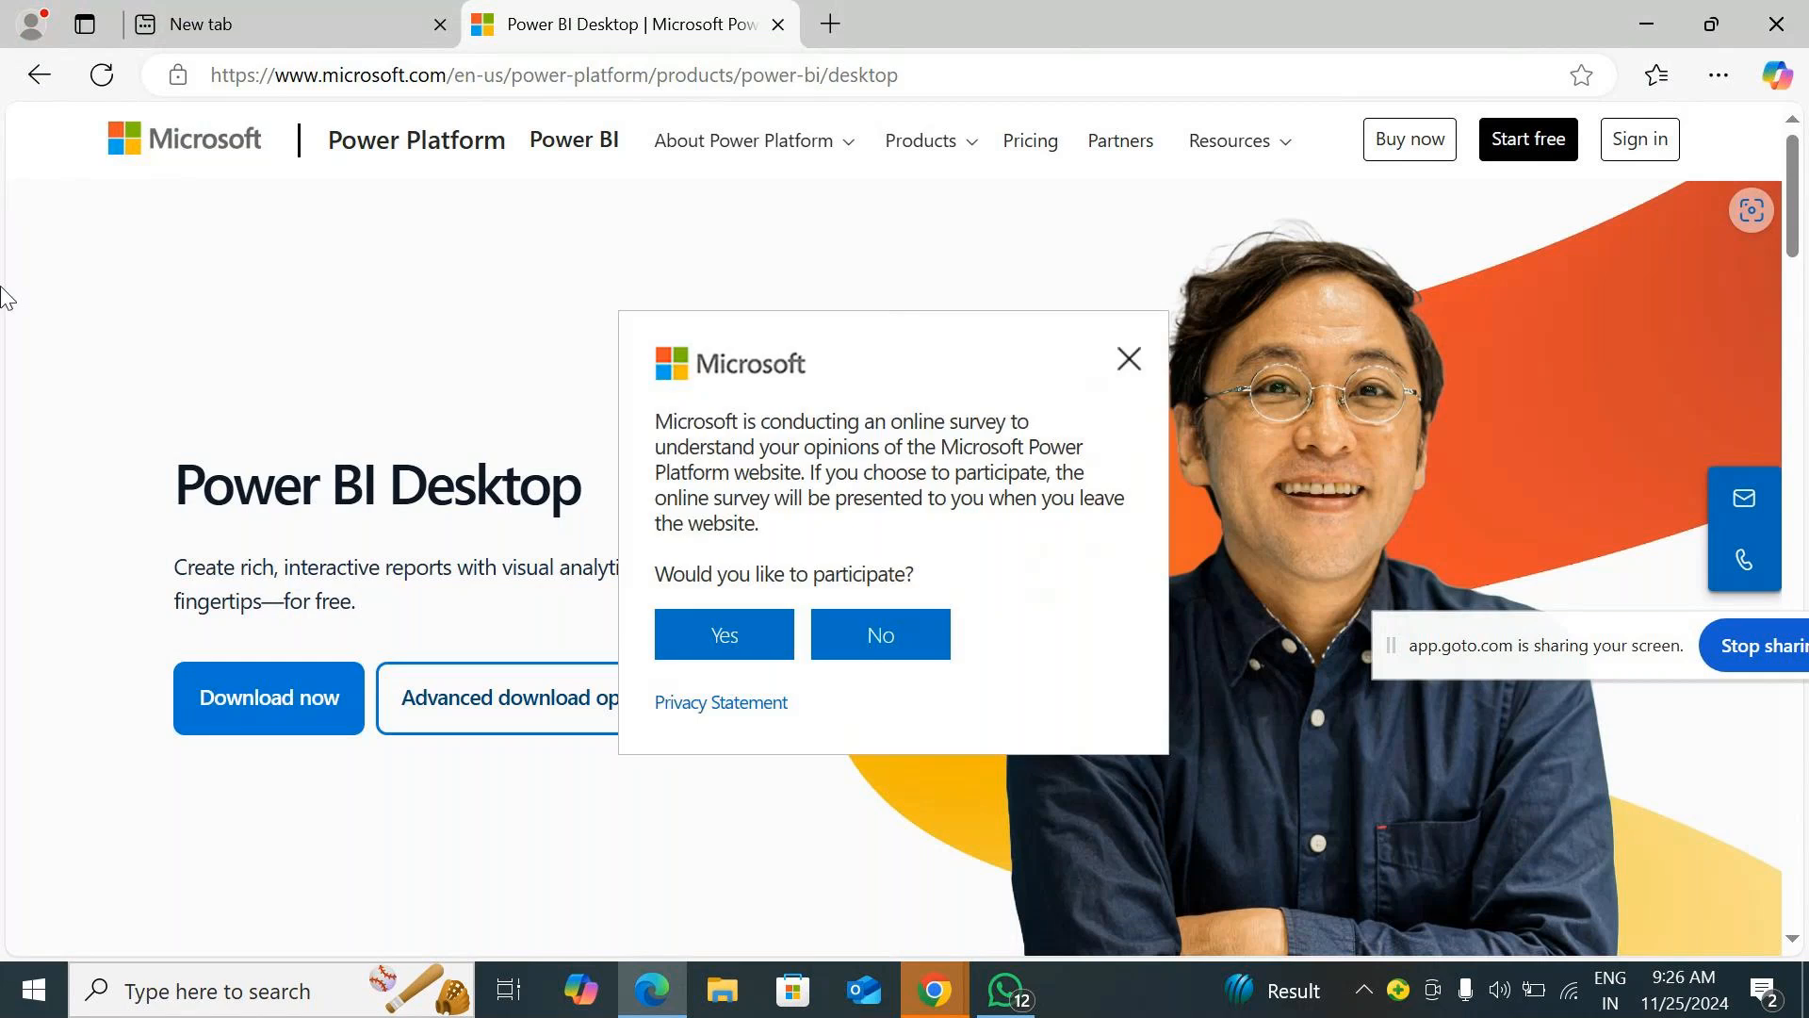
{"action": "left_click", "coordinate": [1129, 359]}
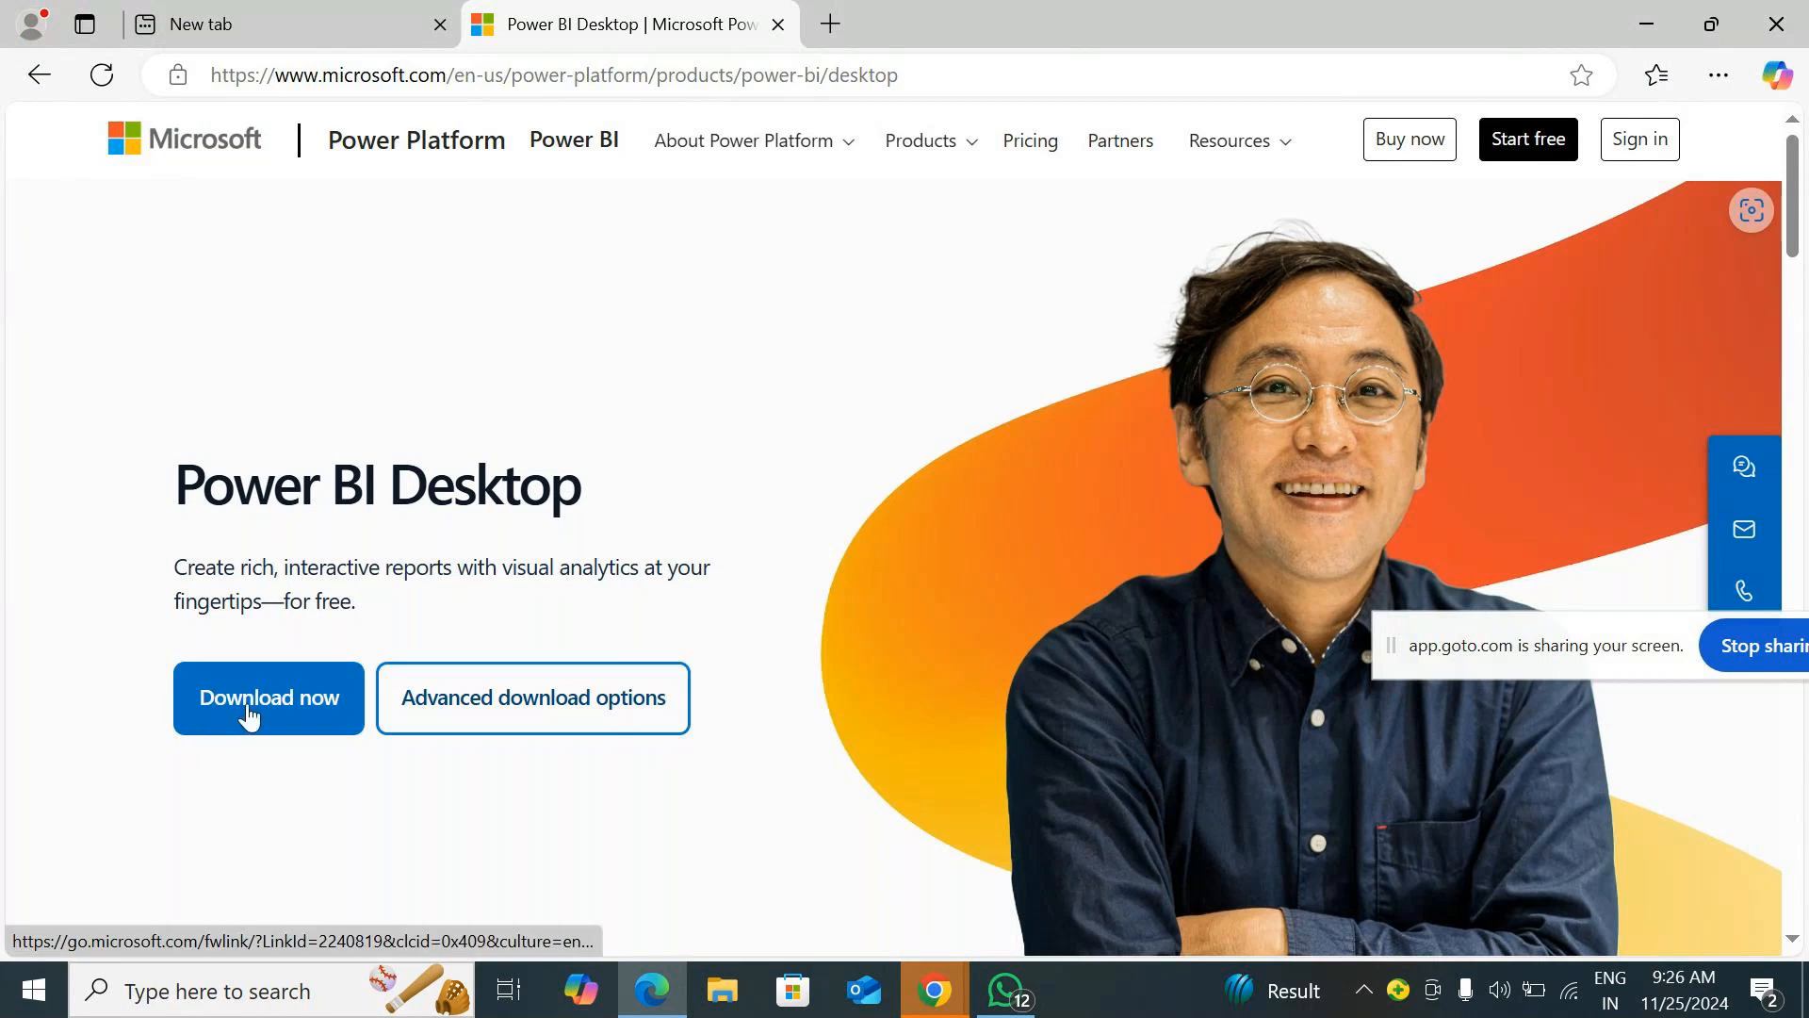
View where Desktop appears among the site's Power BI products, staying on the Power BI Desktop page.
{"action": "left_click", "coordinate": [967, 149]}
{"action": "left_click", "coordinate": [1005, 218]}
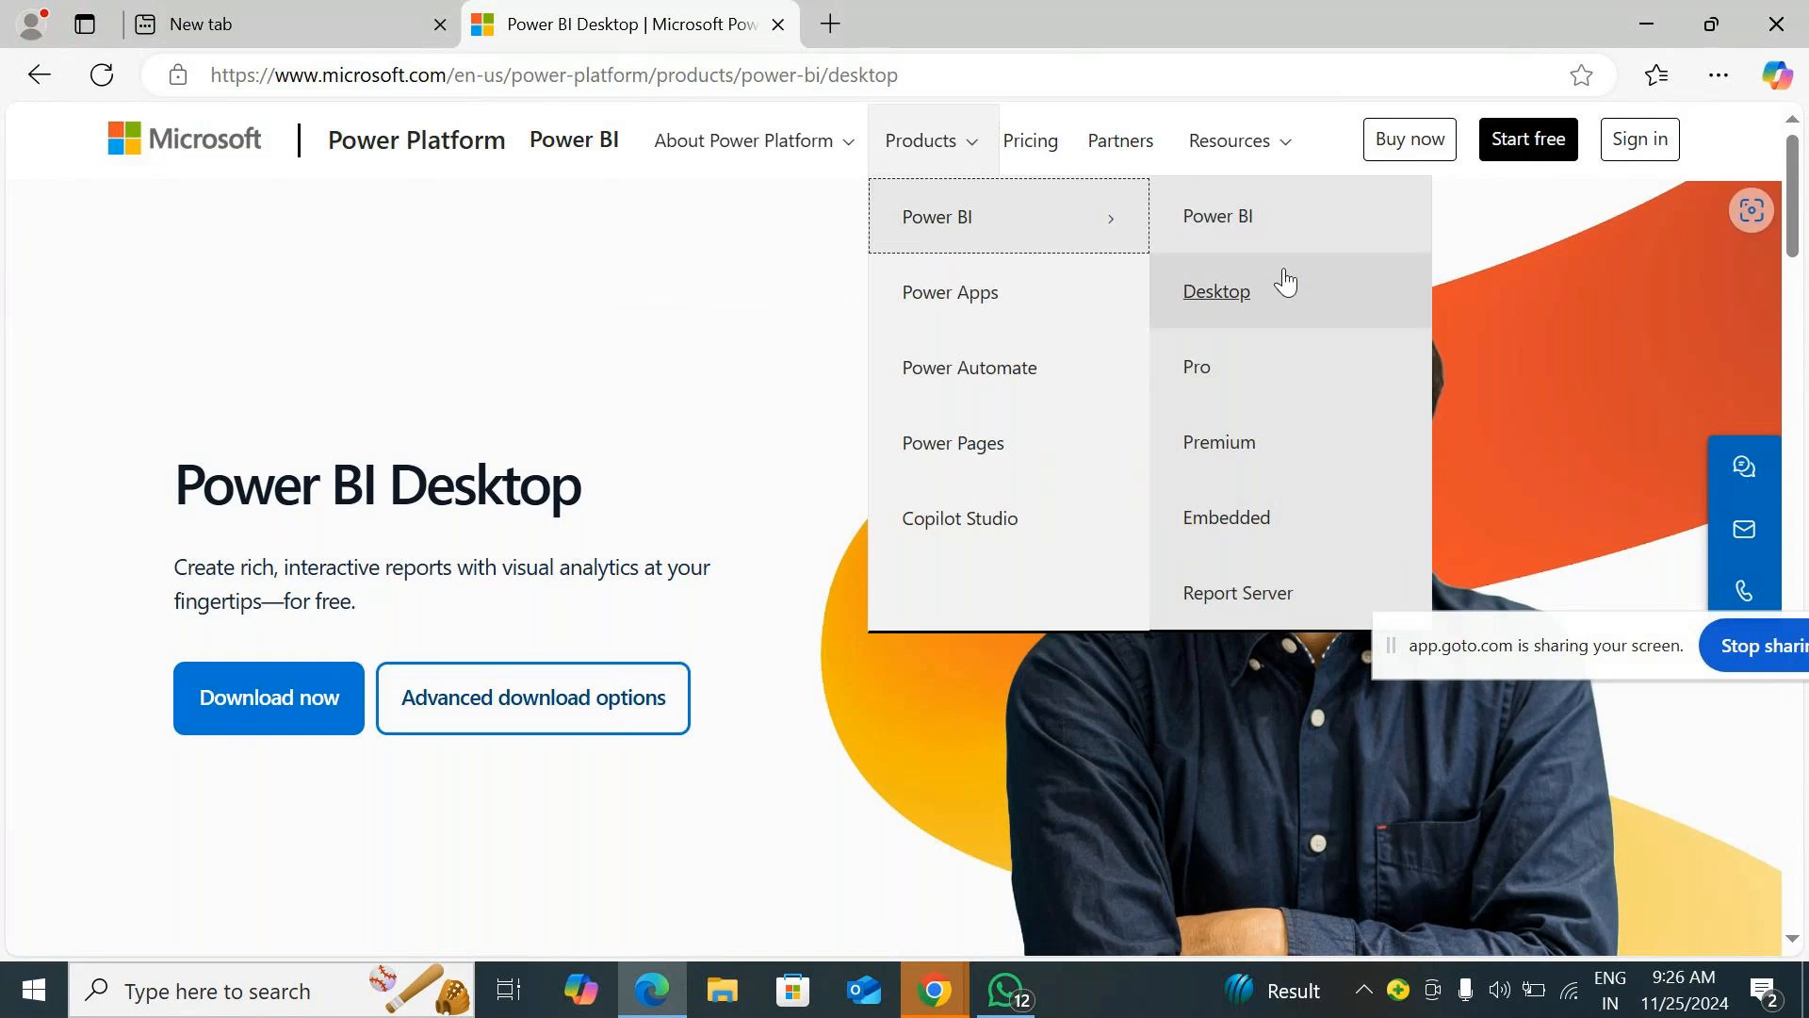
{"action": "left_click", "coordinate": [538, 277]}
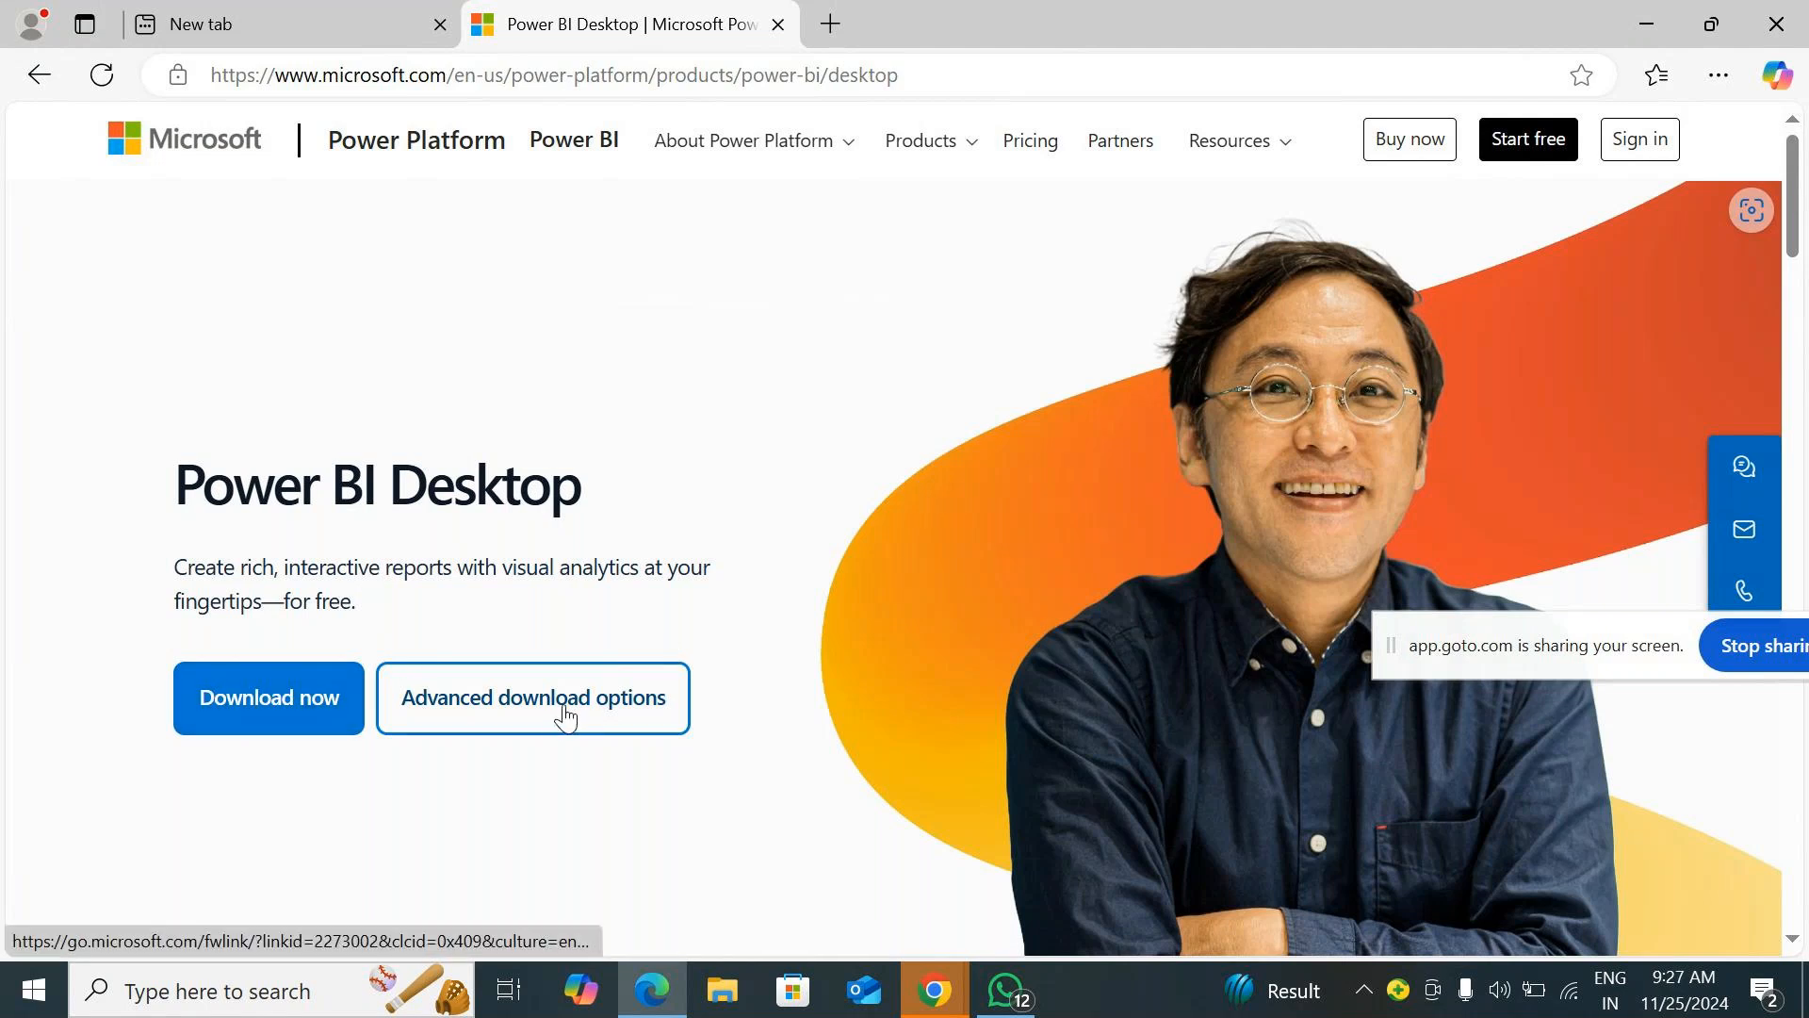
Download PBIDesktopSetup_x64.exe in English through the advanced download options for Power BI Desktop.
{"action": "left_click", "coordinate": [608, 708]}
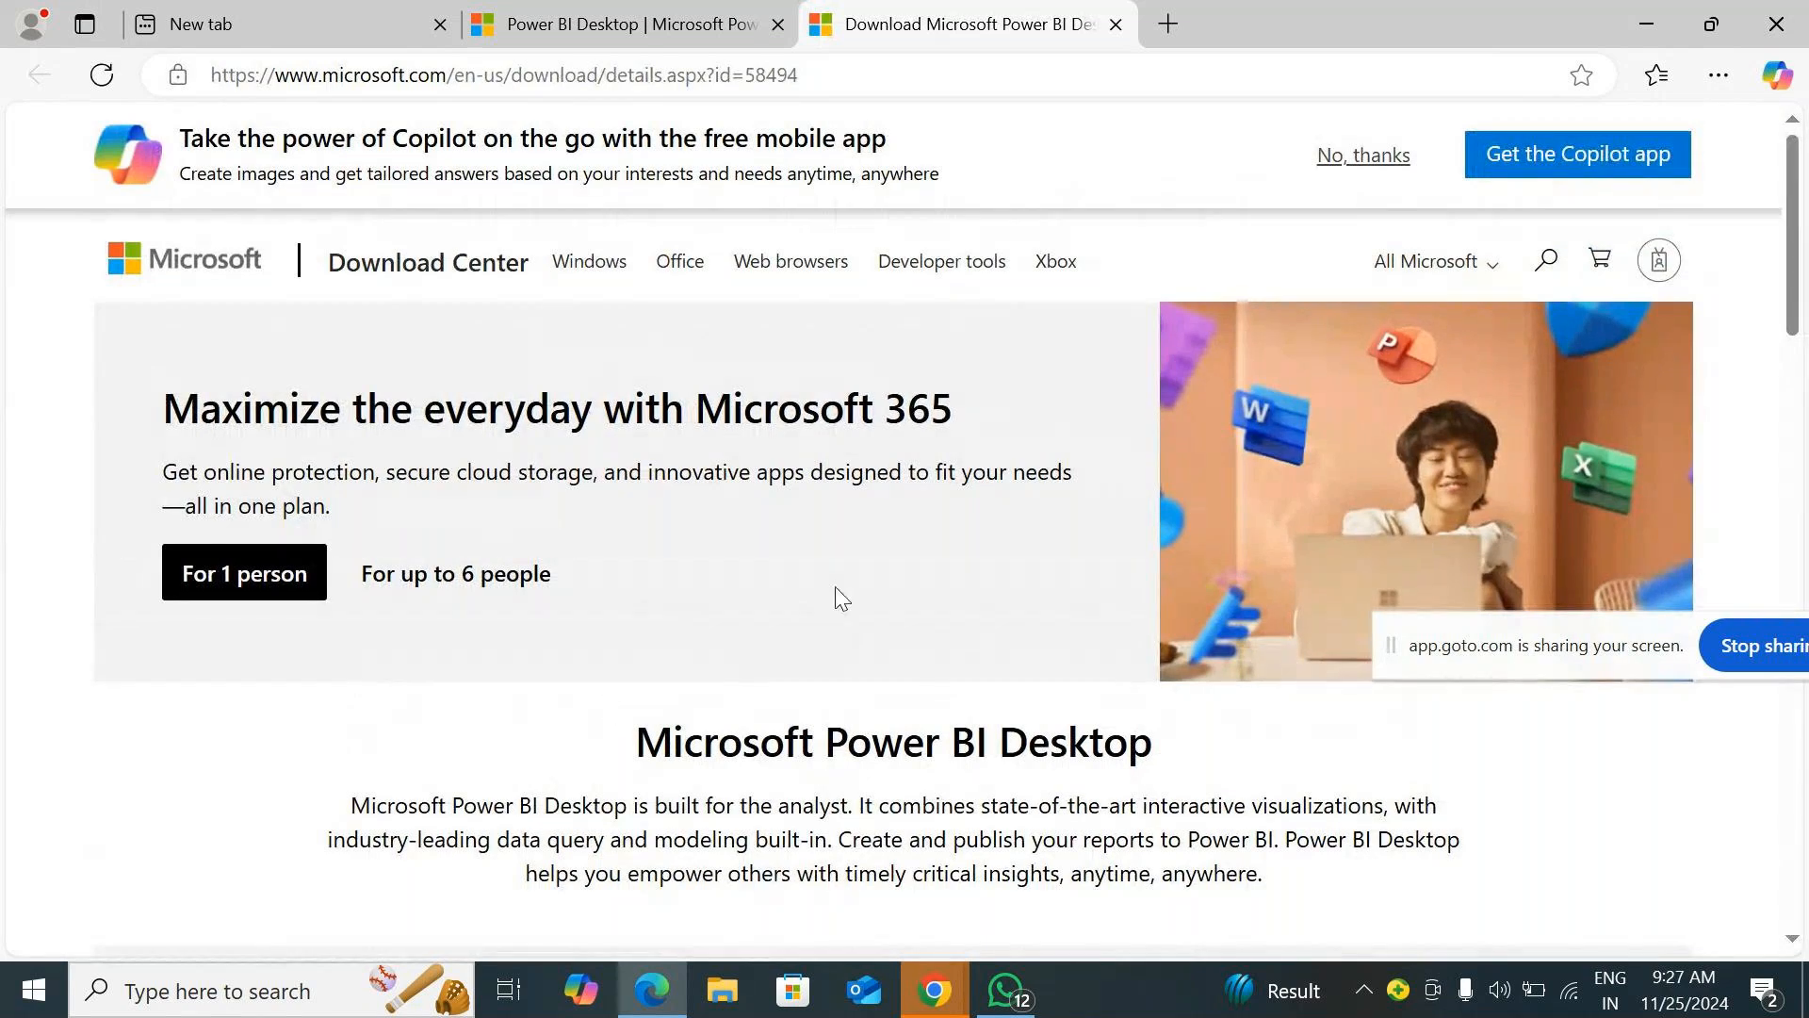
{"action": "scroll", "coordinate": [836, 593], "scroll_direction": "down", "scroll_amount": 8}
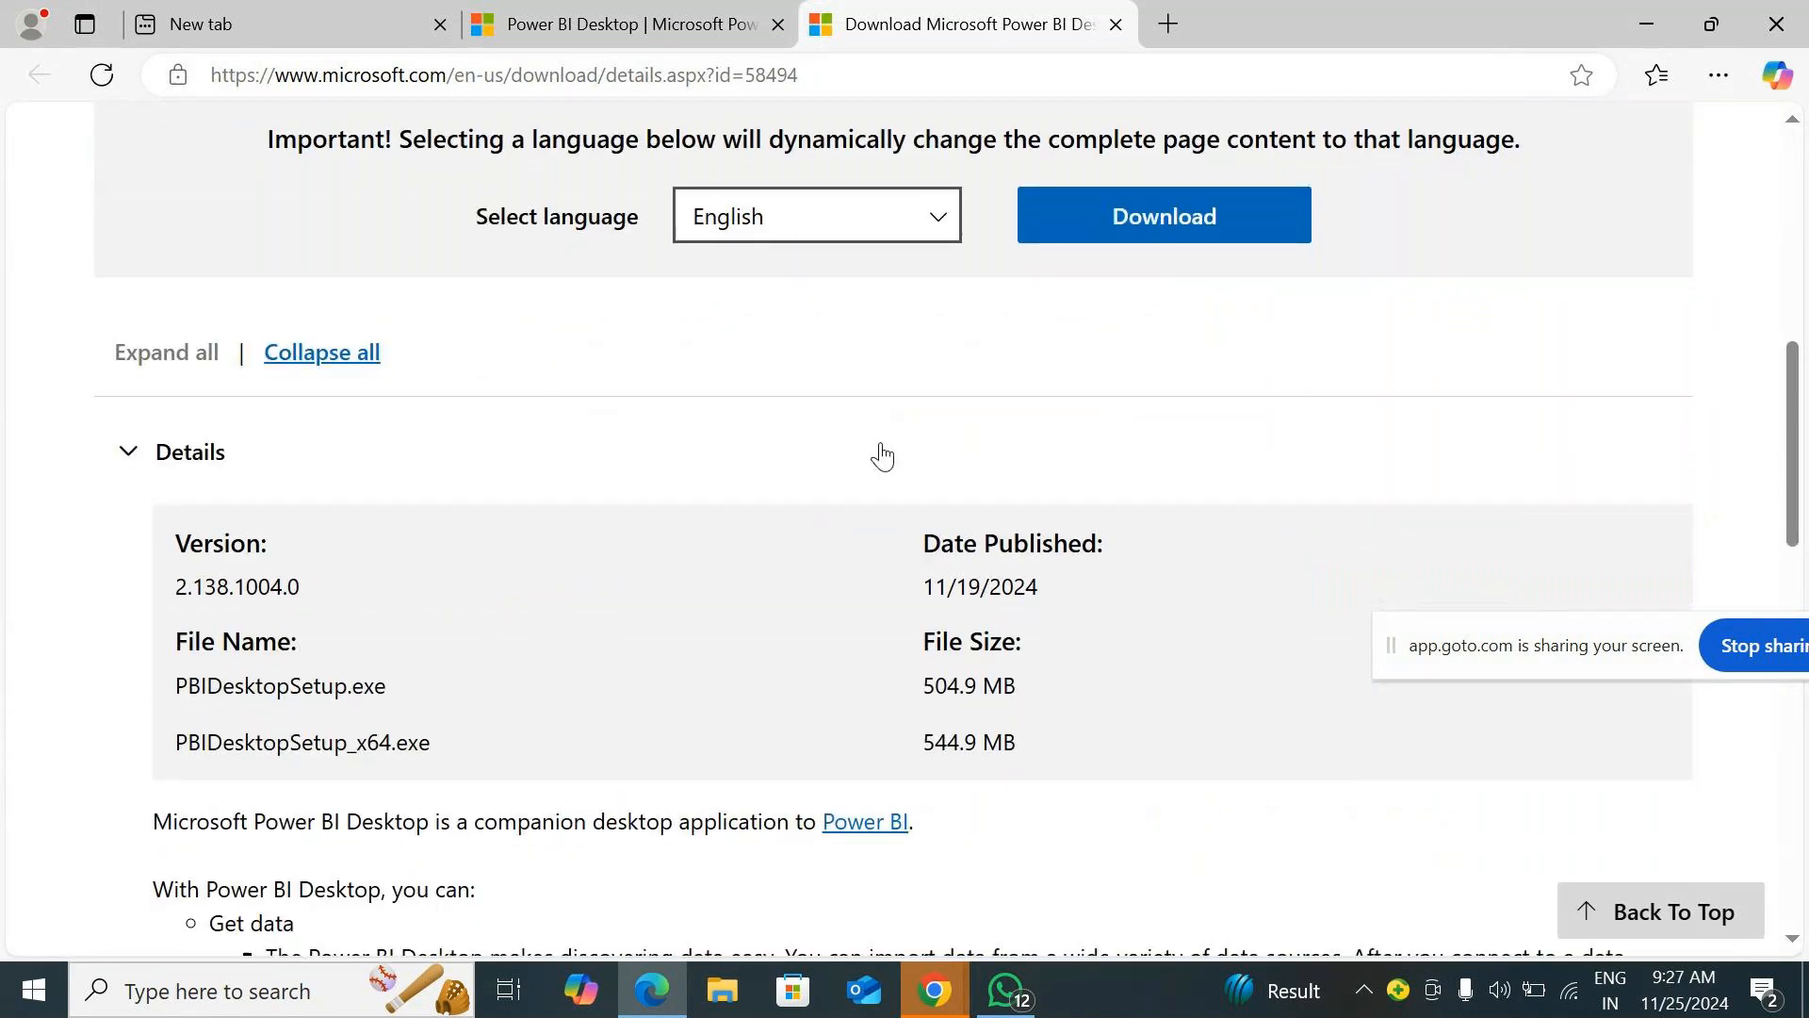
{"action": "scroll", "coordinate": [881, 456], "scroll_direction": "down", "scroll_amount": 6}
{"action": "scroll", "coordinate": [873, 445], "scroll_direction": "up", "scroll_amount": 6}
{"action": "left_click", "coordinate": [1151, 370]}
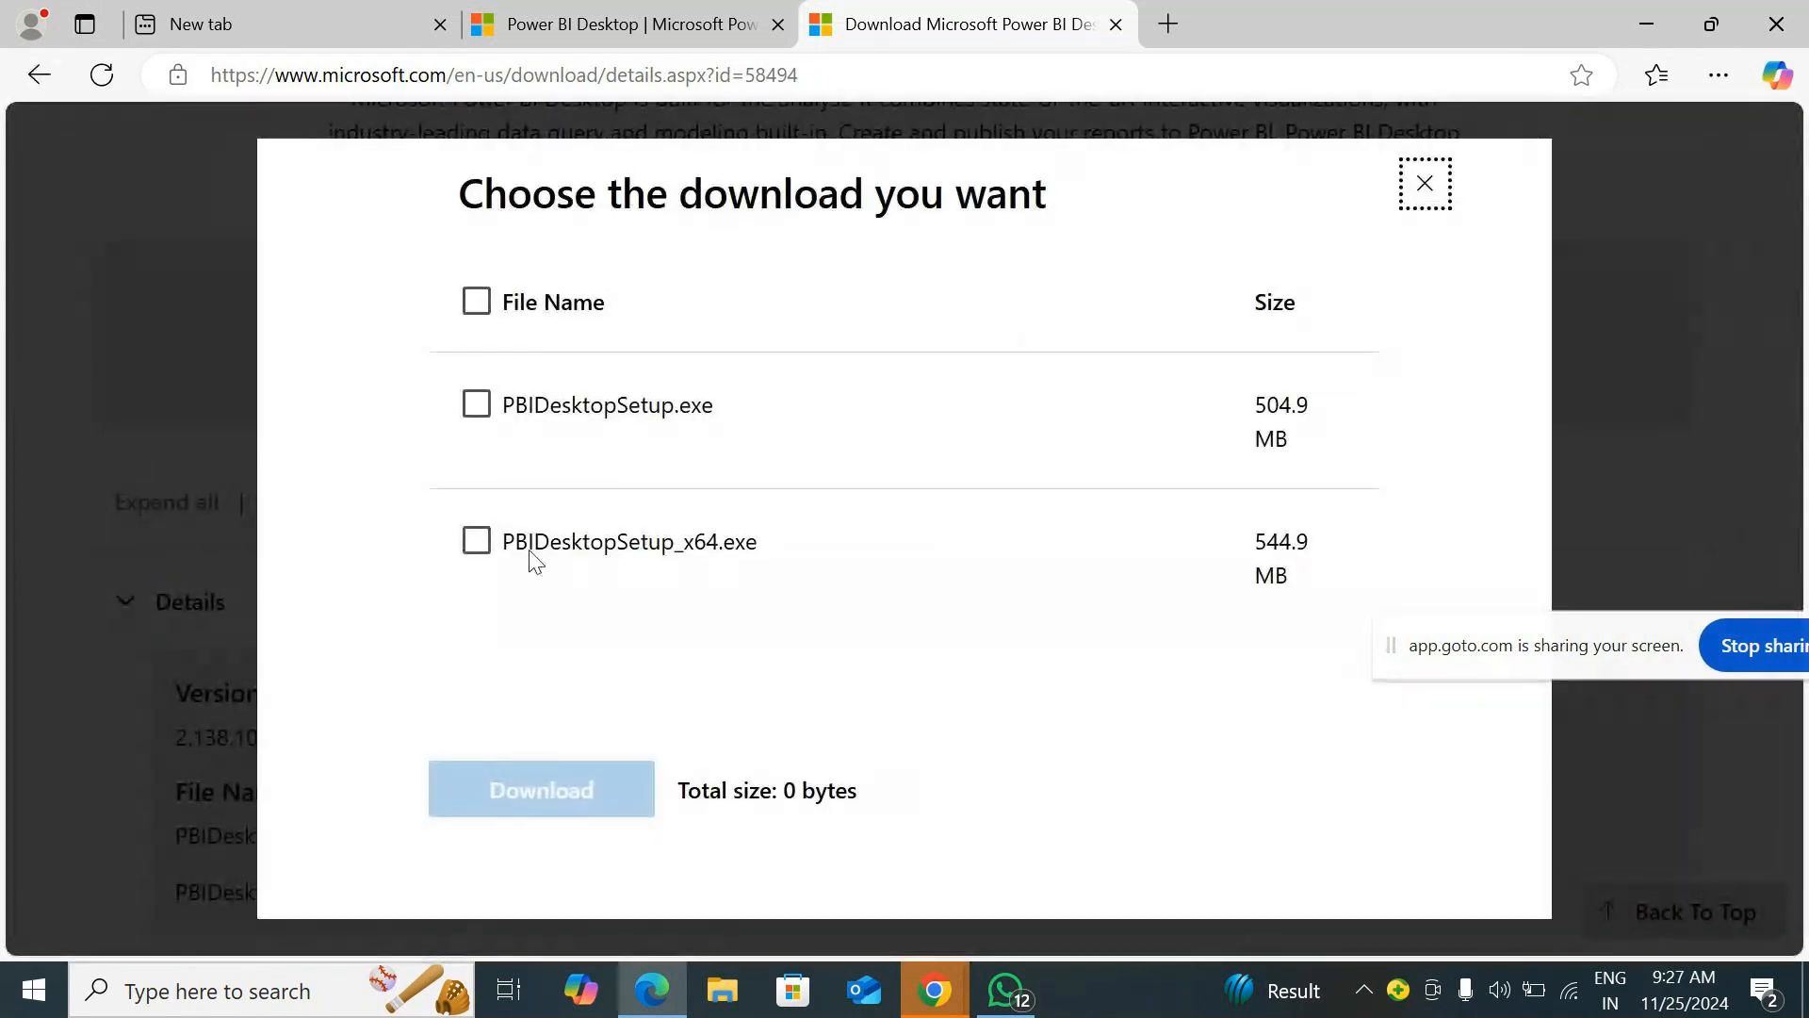
{"action": "left_click", "coordinate": [524, 546]}
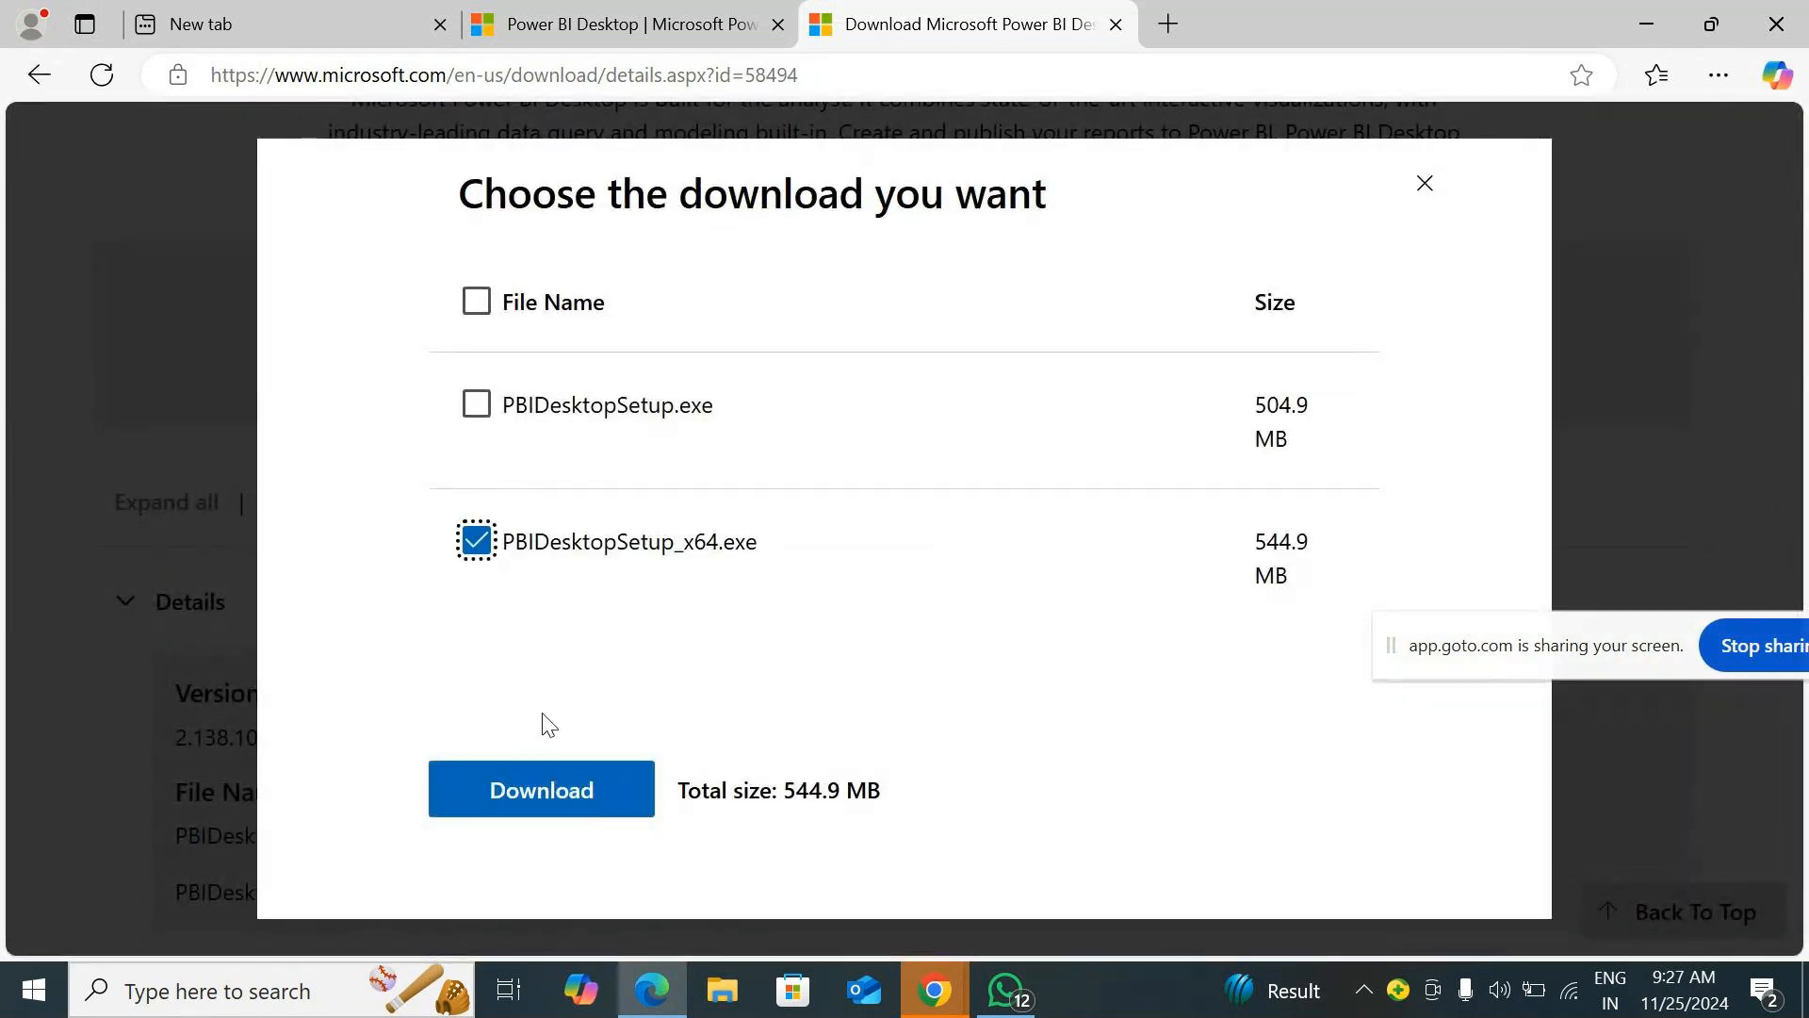
{"action": "left_click", "coordinate": [573, 796]}
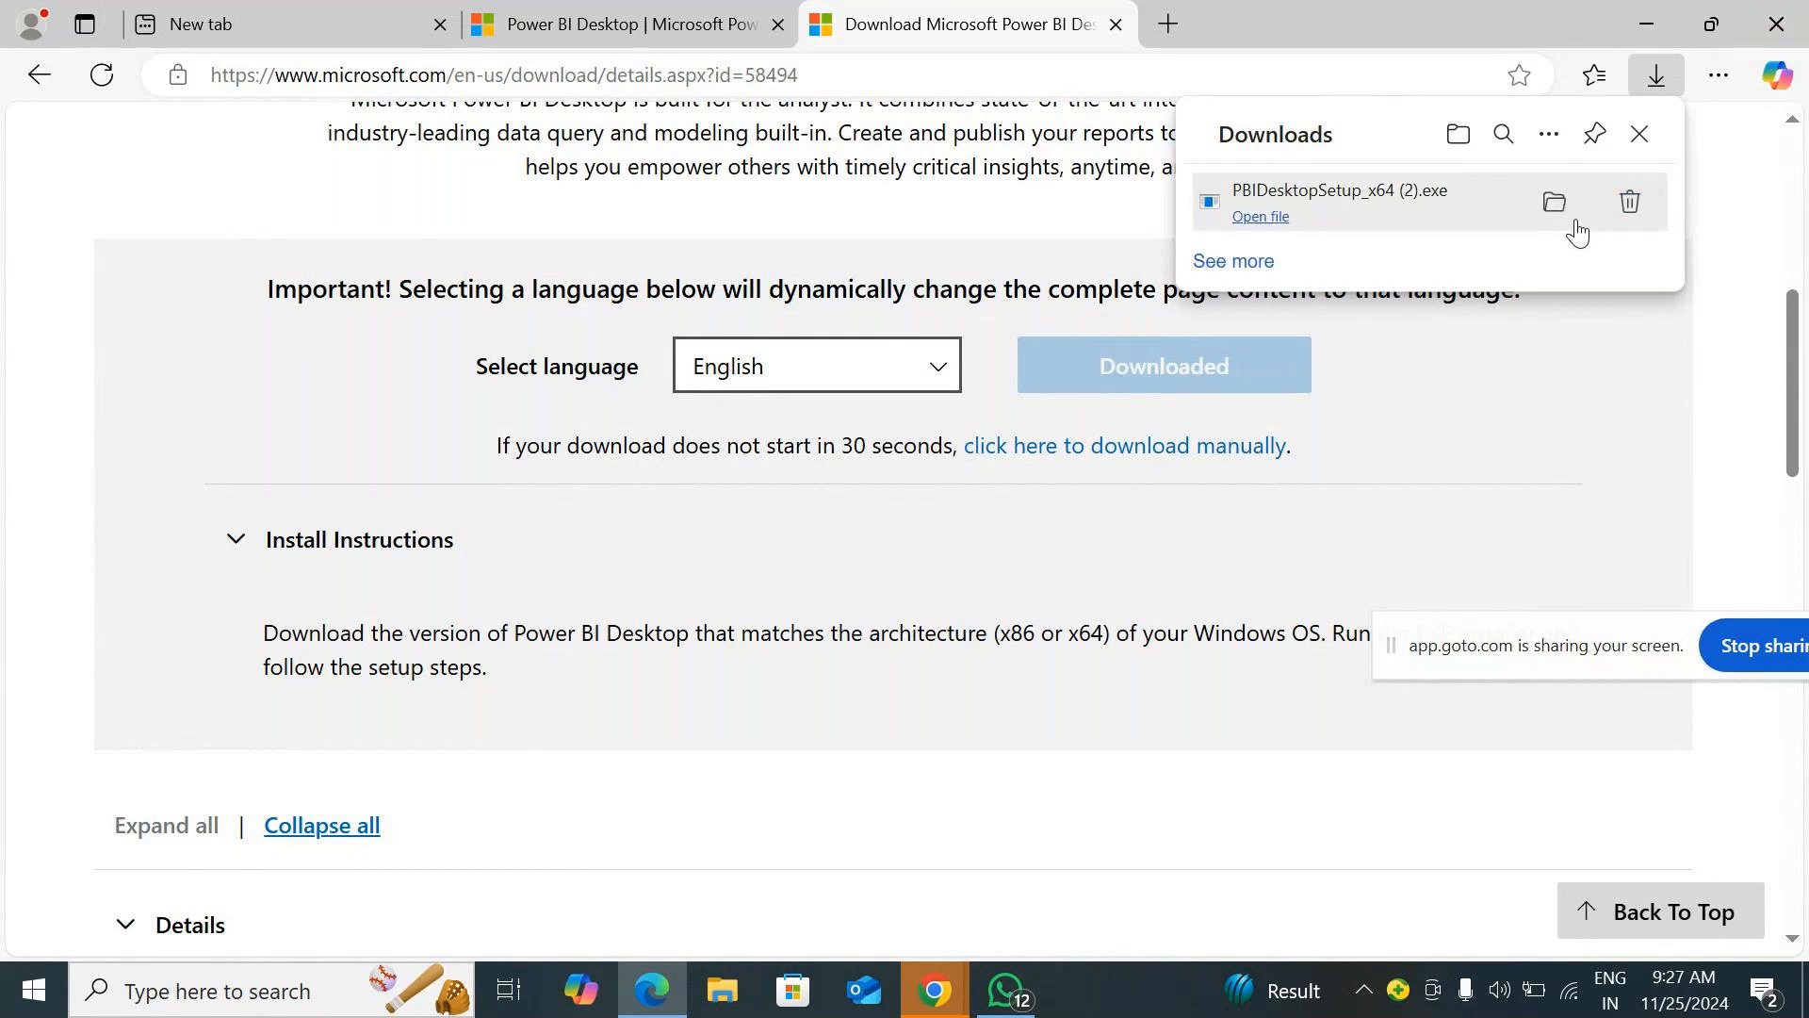
Run the downloaded PBIDesktopSetup_x64 (2) installer from its folder and continue the setup in English.
{"action": "left_click", "coordinate": [1555, 205]}
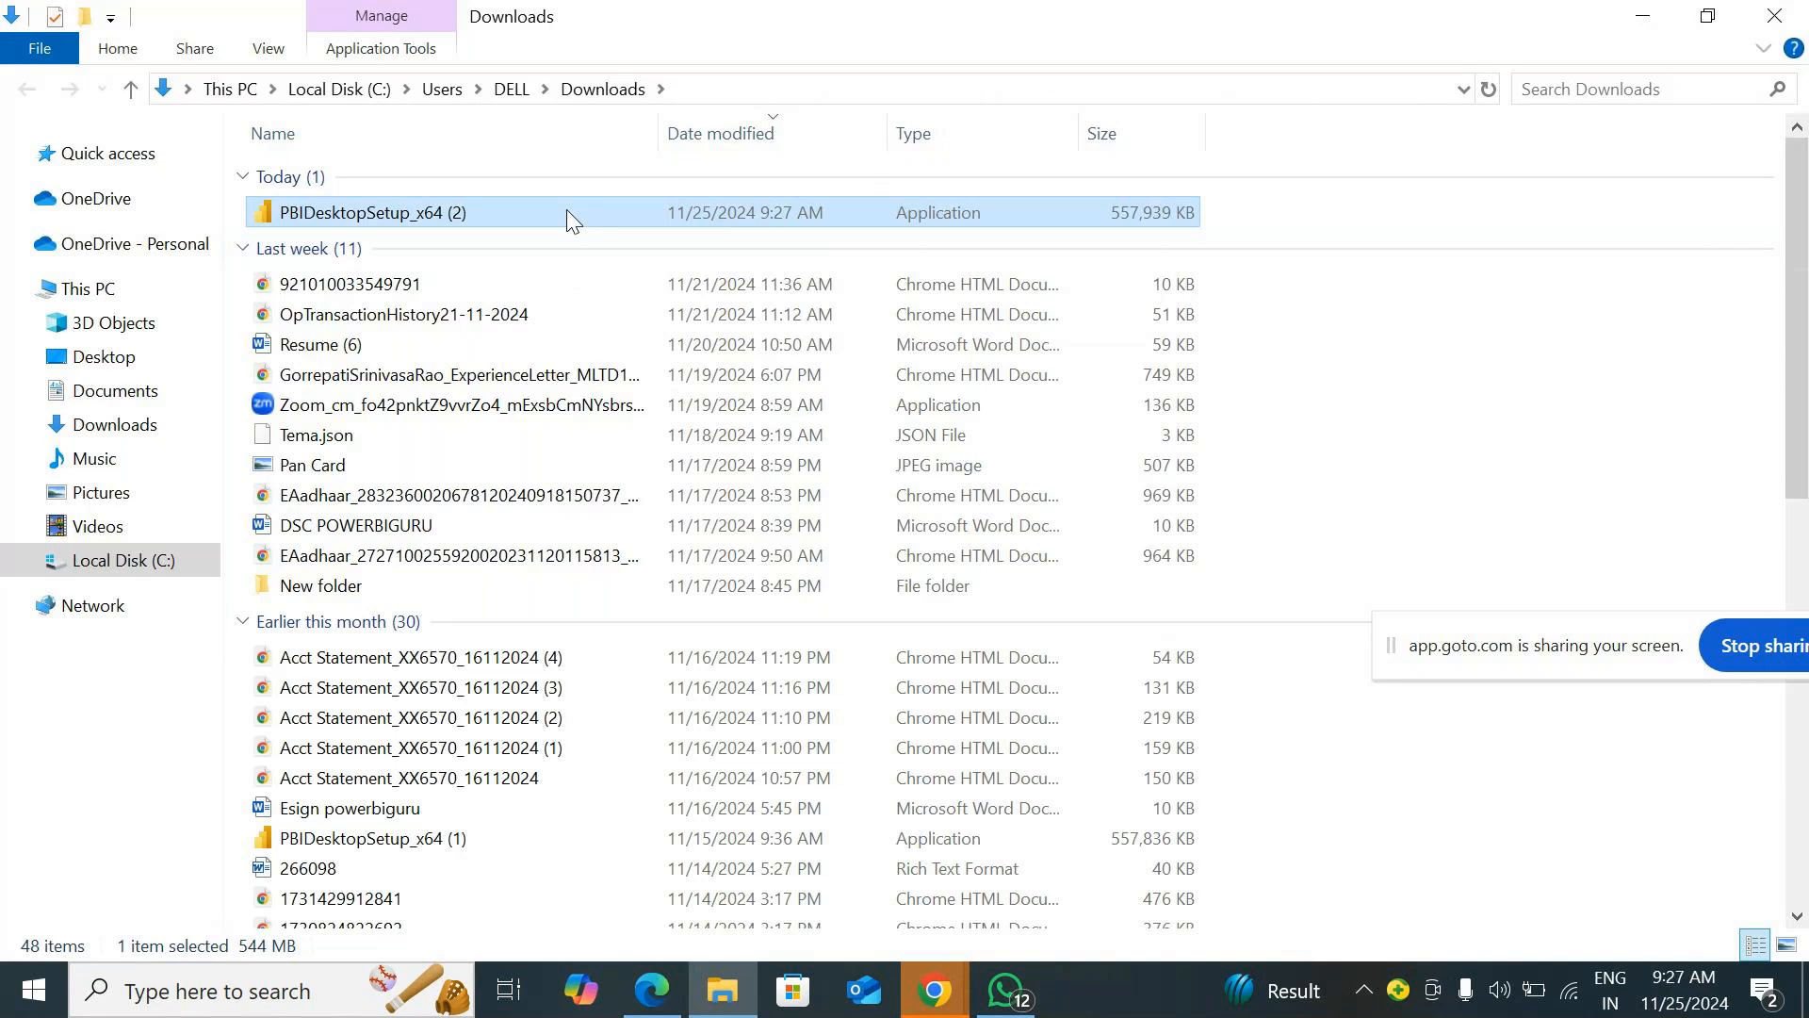
{"action": "double_click", "coordinate": [570, 217]}
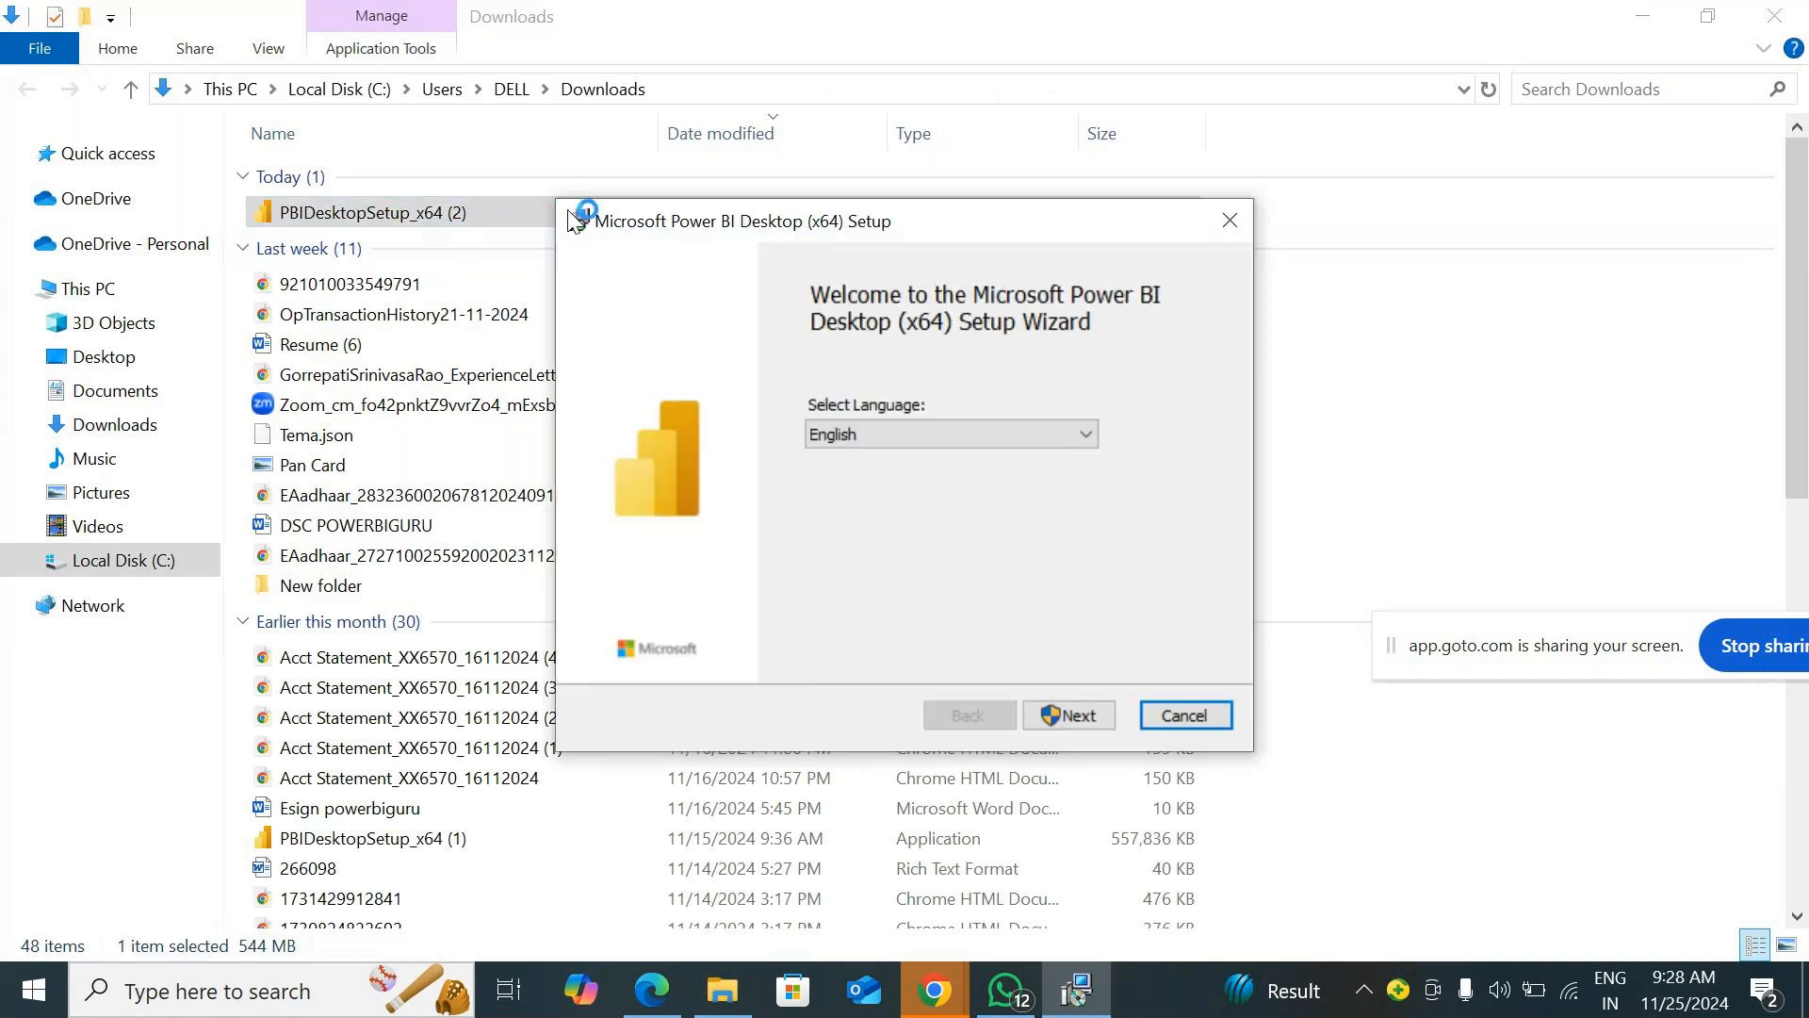
{"action": "left_click", "coordinate": [1065, 711]}
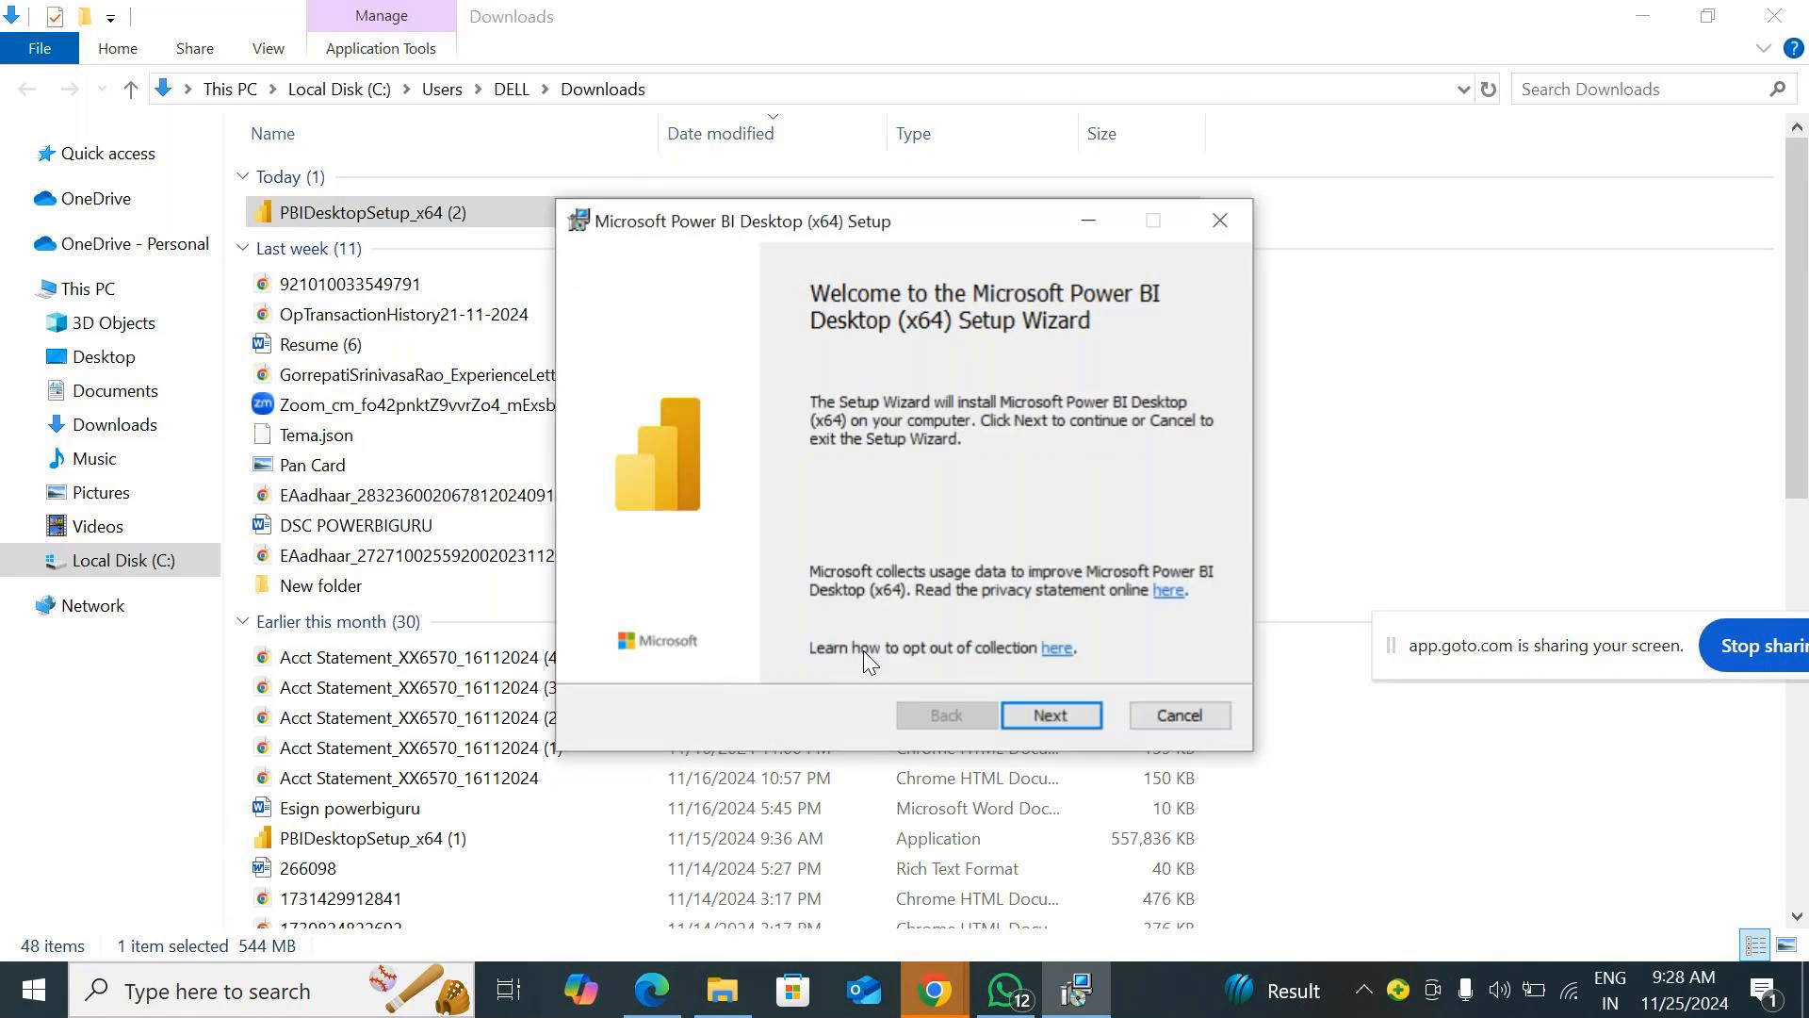
Accept the license terms, install Power BI Desktop in C:\Program Files\Microsoft Power BI Desktop\ with a desktop shortcut, and launch it on finishing.
{"action": "left_click", "coordinate": [1049, 715]}
{"action": "left_click", "coordinate": [824, 646]}
{"action": "left_click", "coordinate": [1046, 719]}
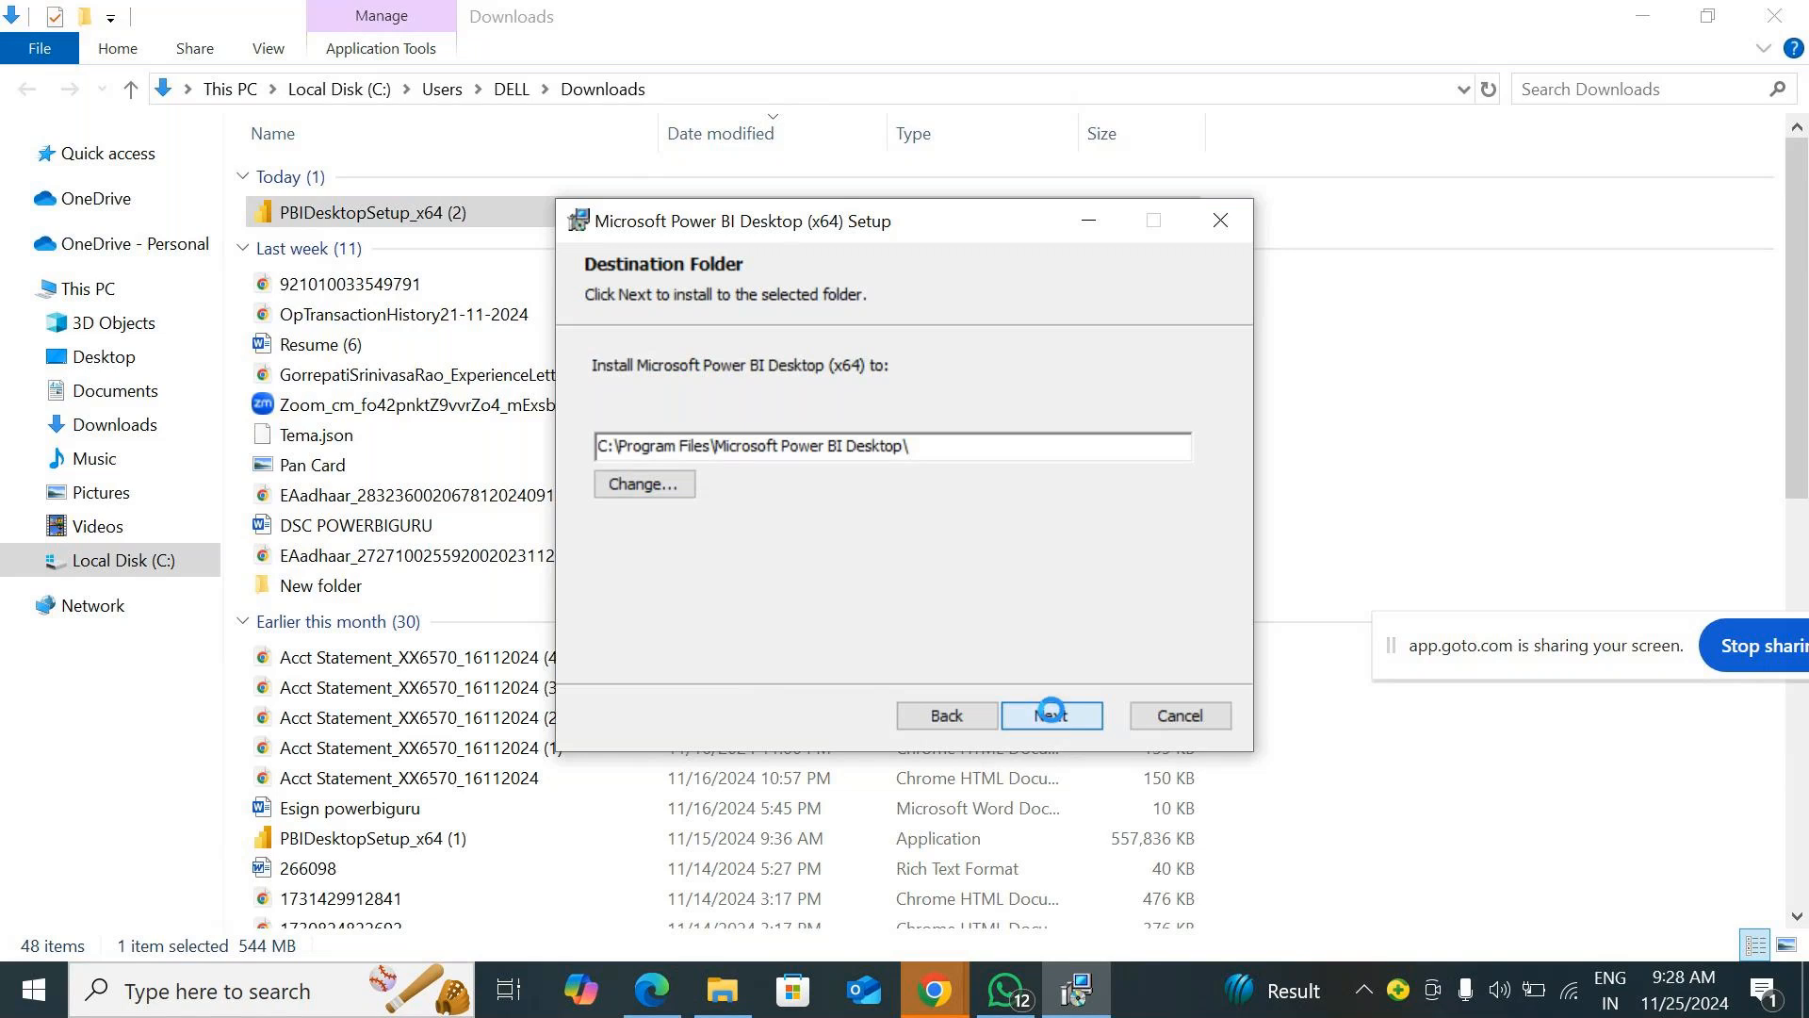
{"action": "left_click", "coordinate": [1050, 713]}
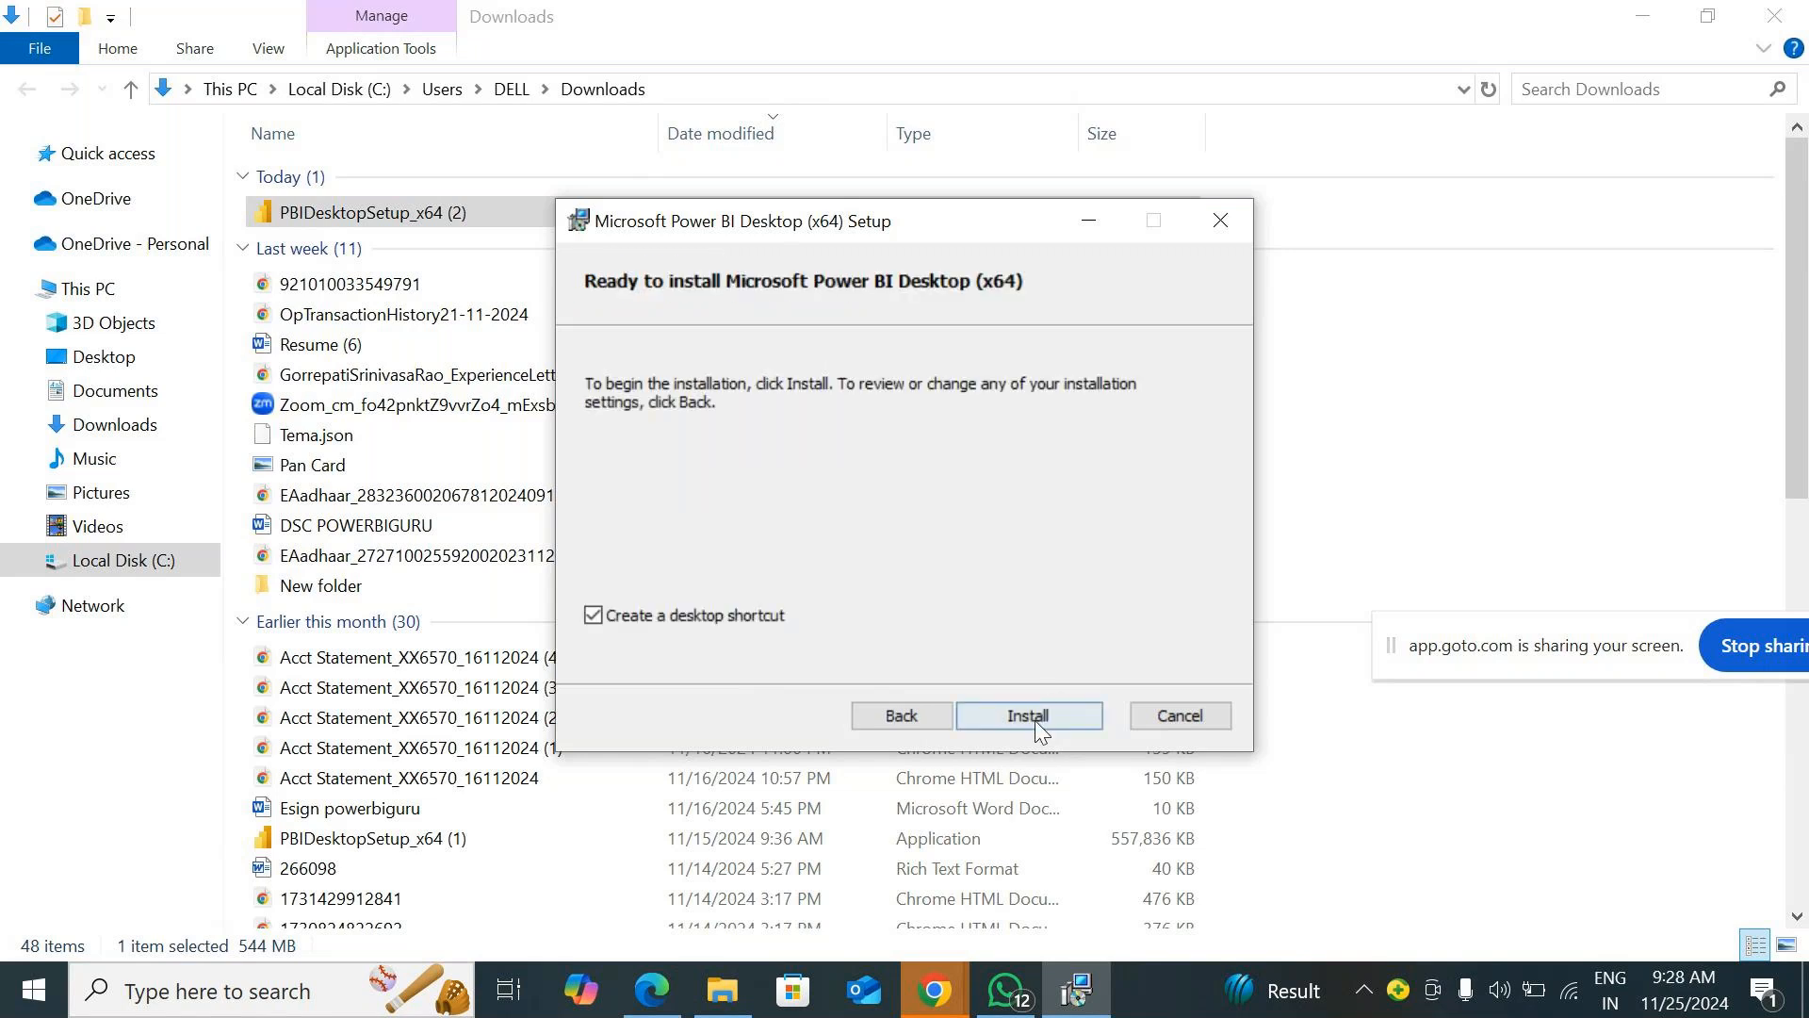
{"action": "left_click", "coordinate": [1032, 721]}
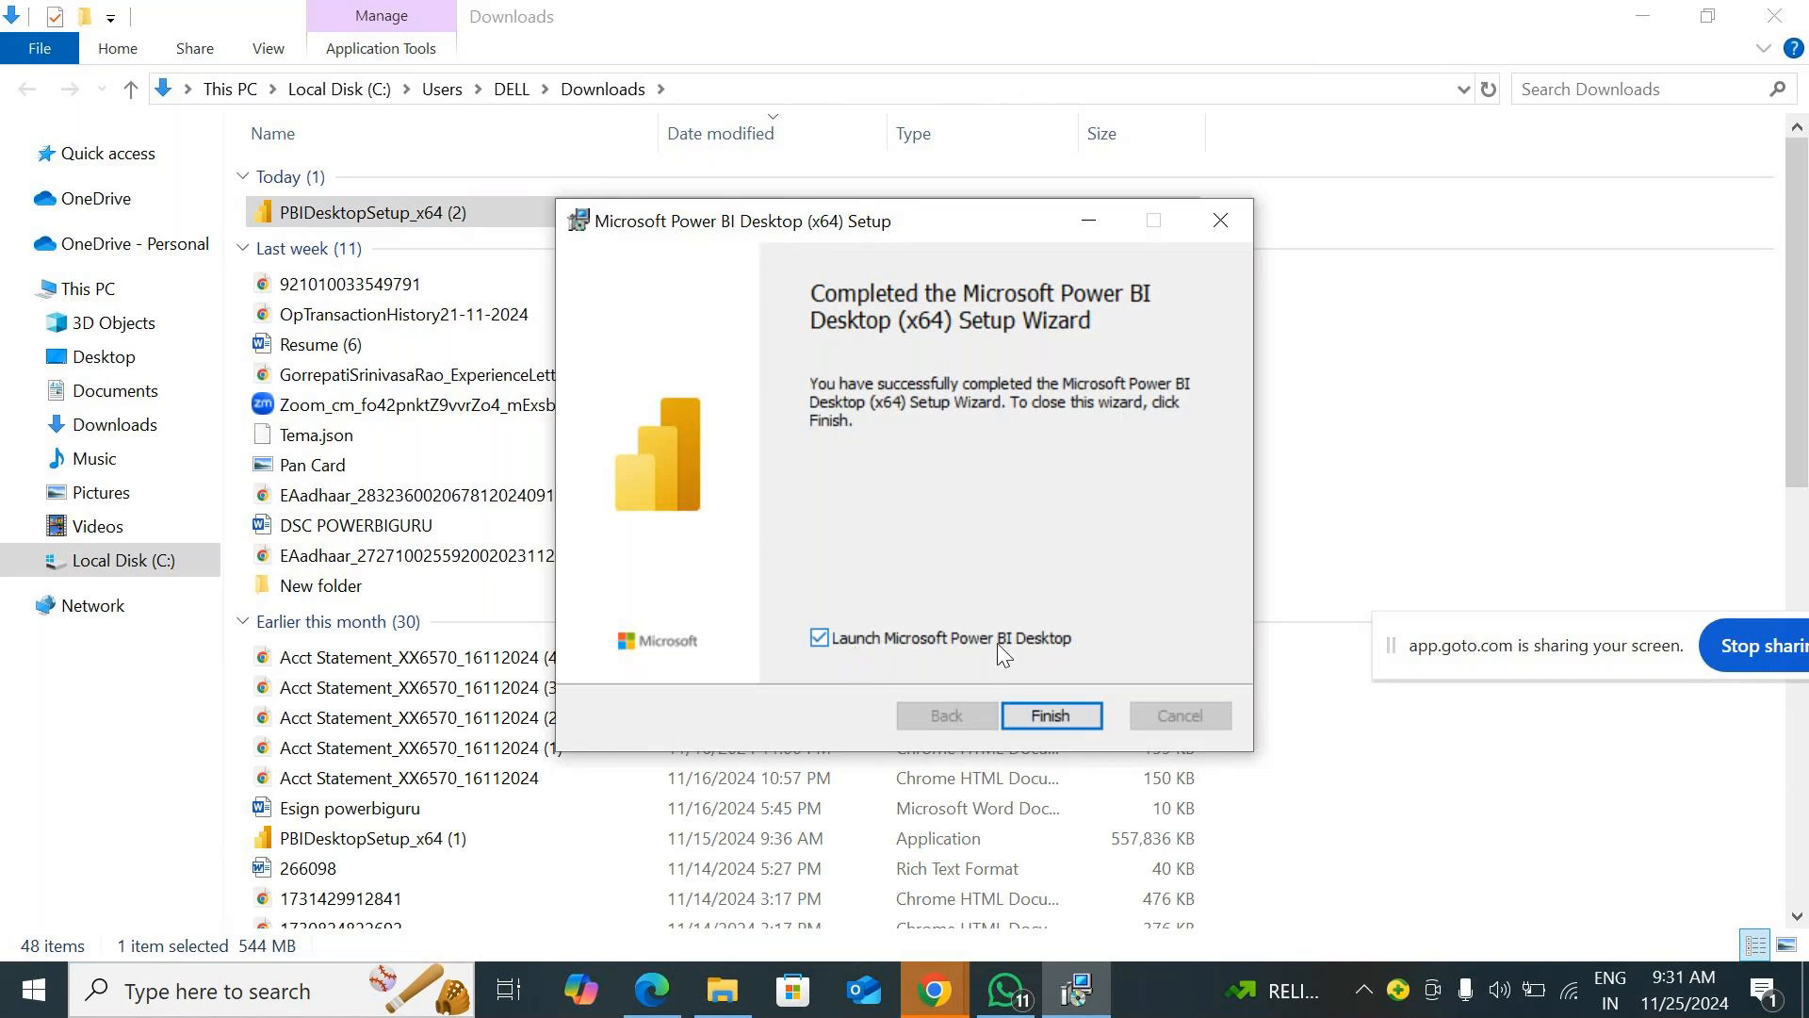
{"action": "left_click", "coordinate": [1046, 716]}
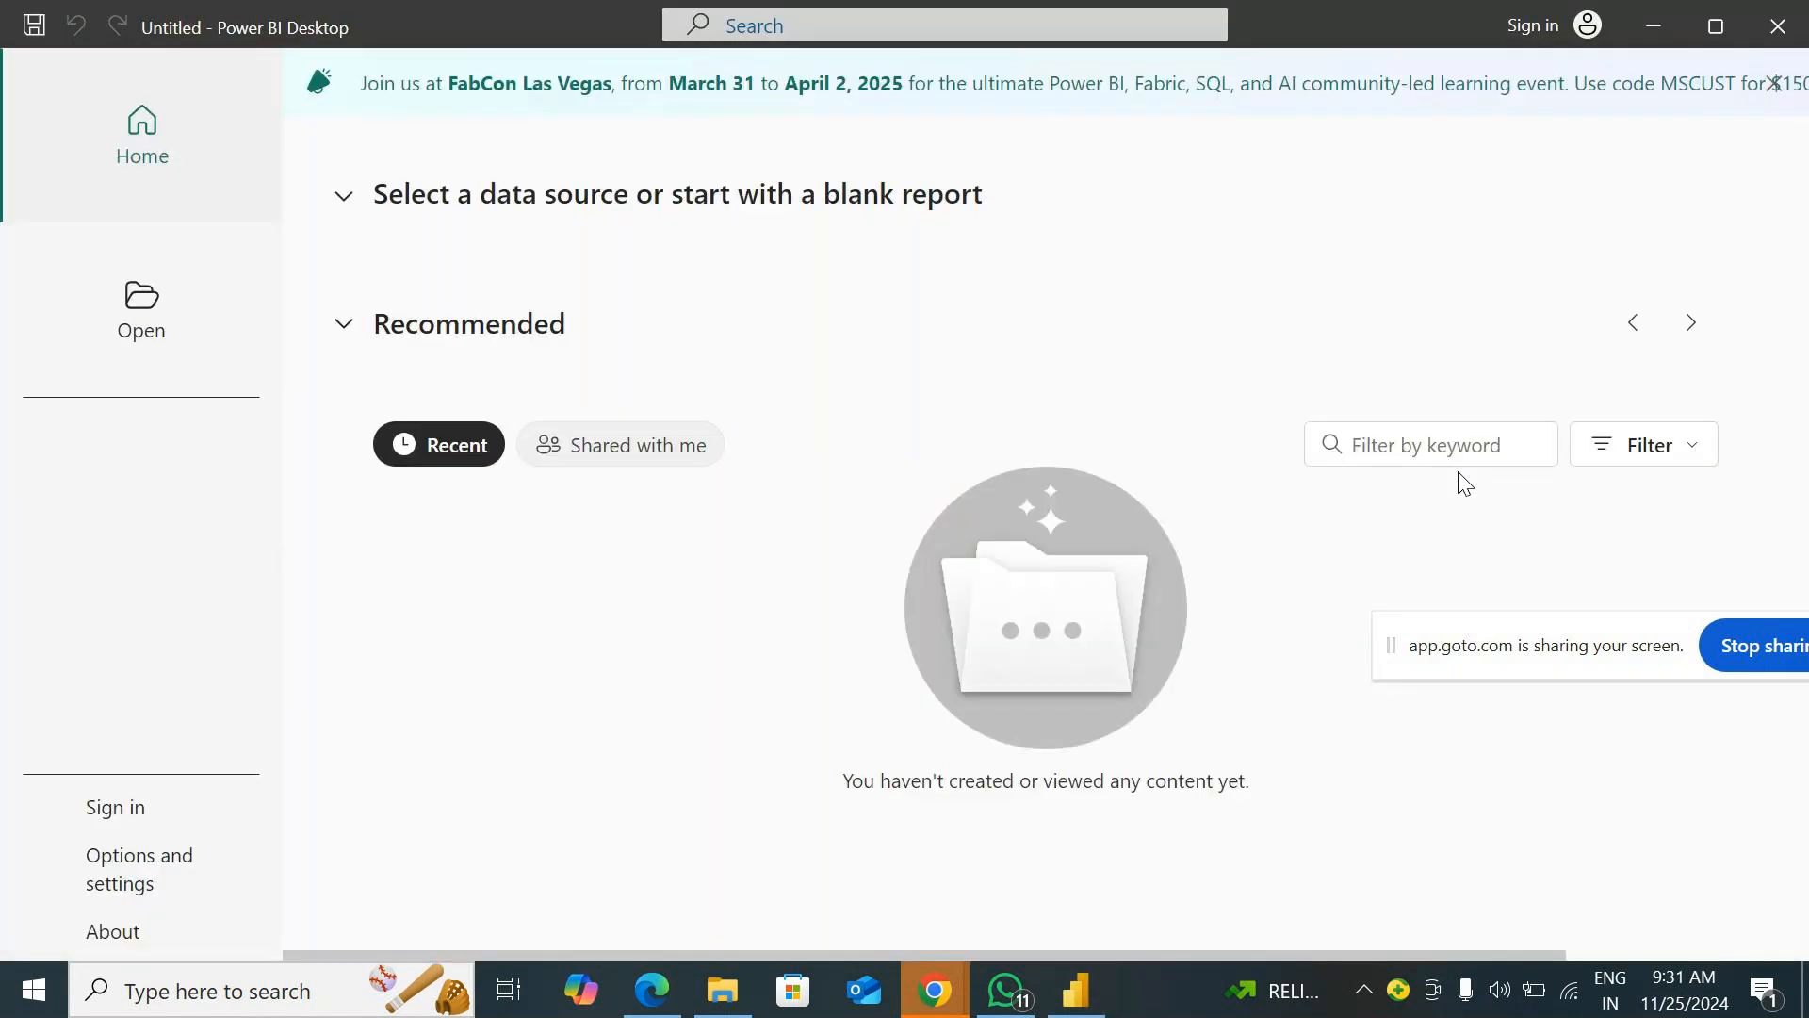
Maximize the Power BI Desktop window and start a blank report.
{"action": "left_click_drag", "start_coordinate": [1433, 659], "coordinate": [1286, 819]}
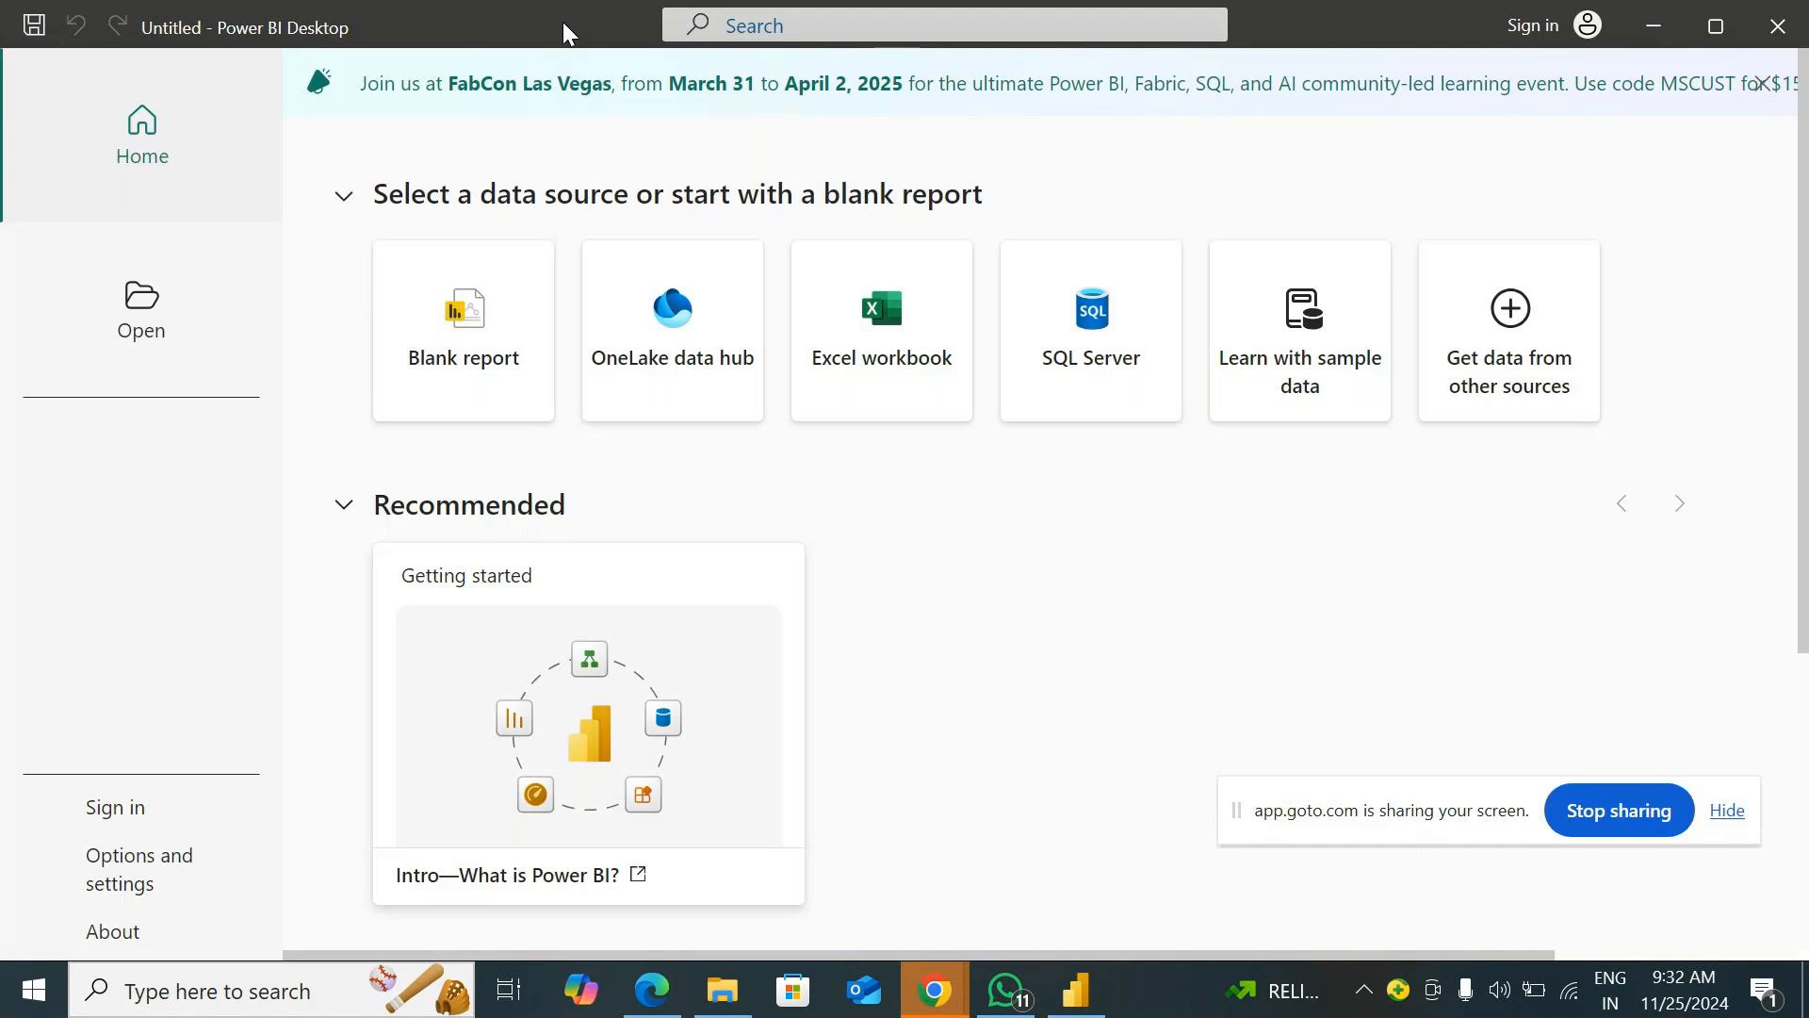
{"action": "left_click_drag", "start_coordinate": [567, 21], "coordinate": [609, 43]}
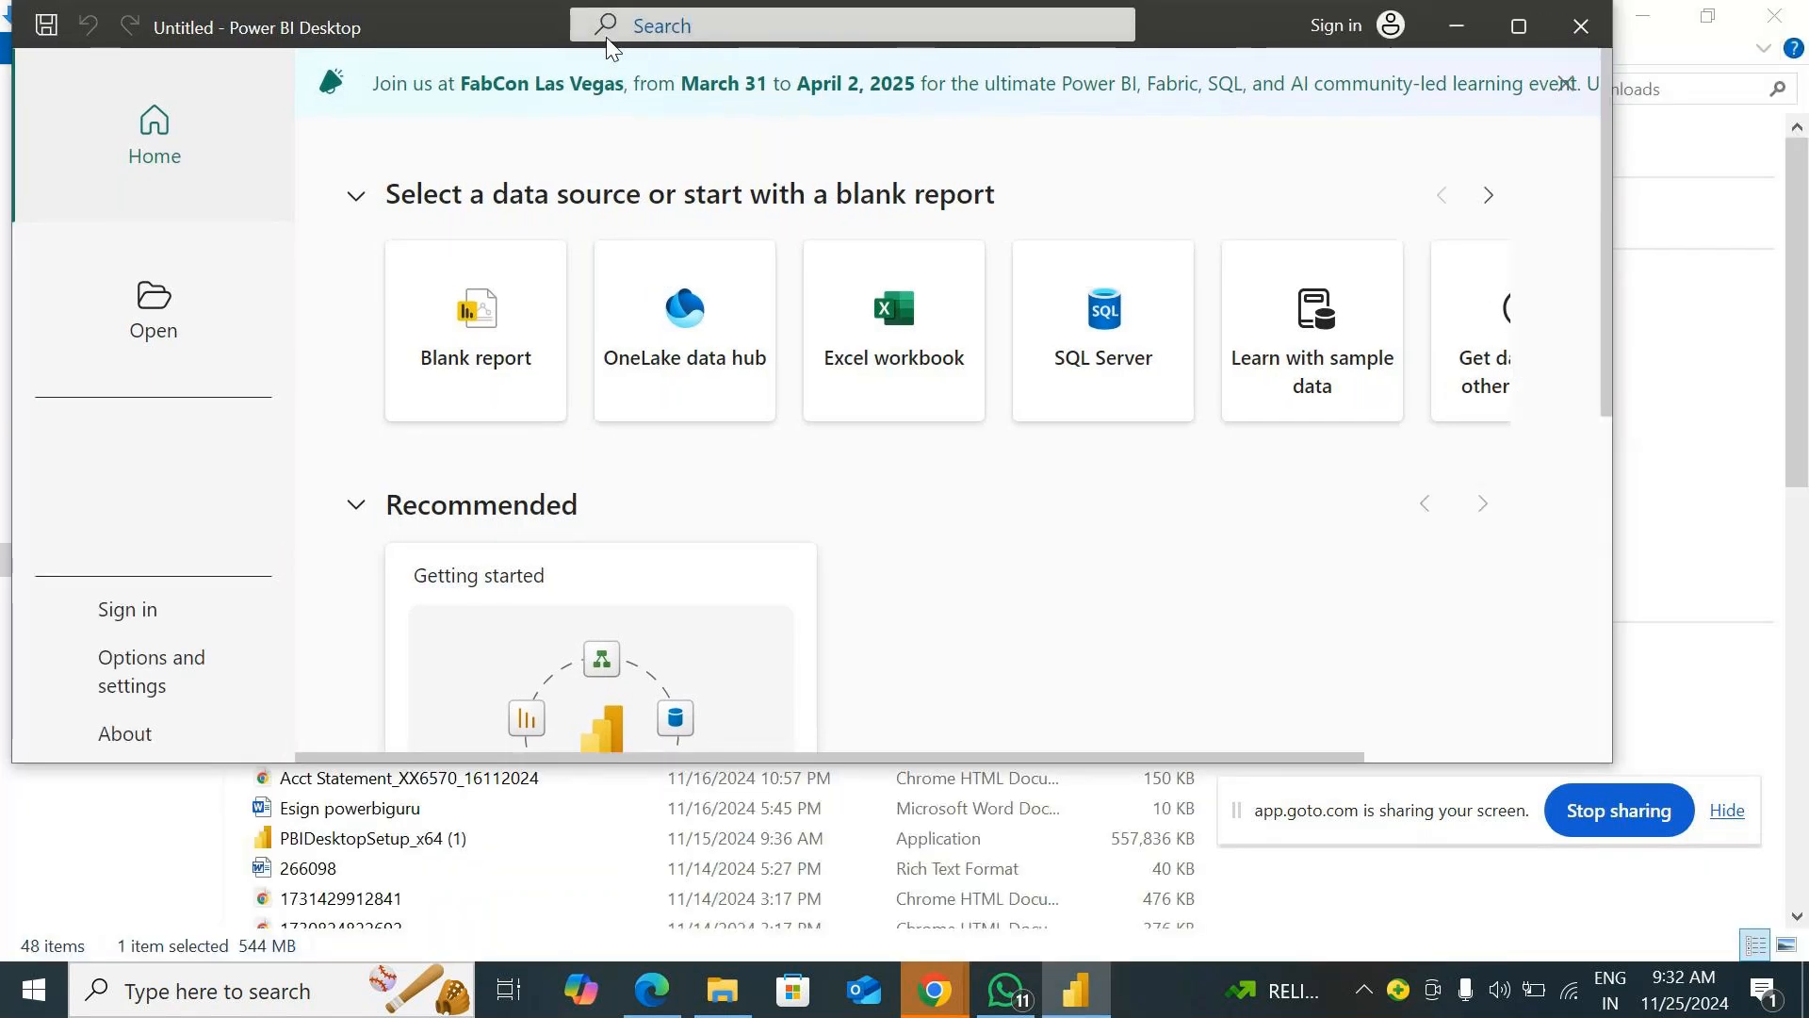
{"action": "left_click", "coordinate": [1517, 26]}
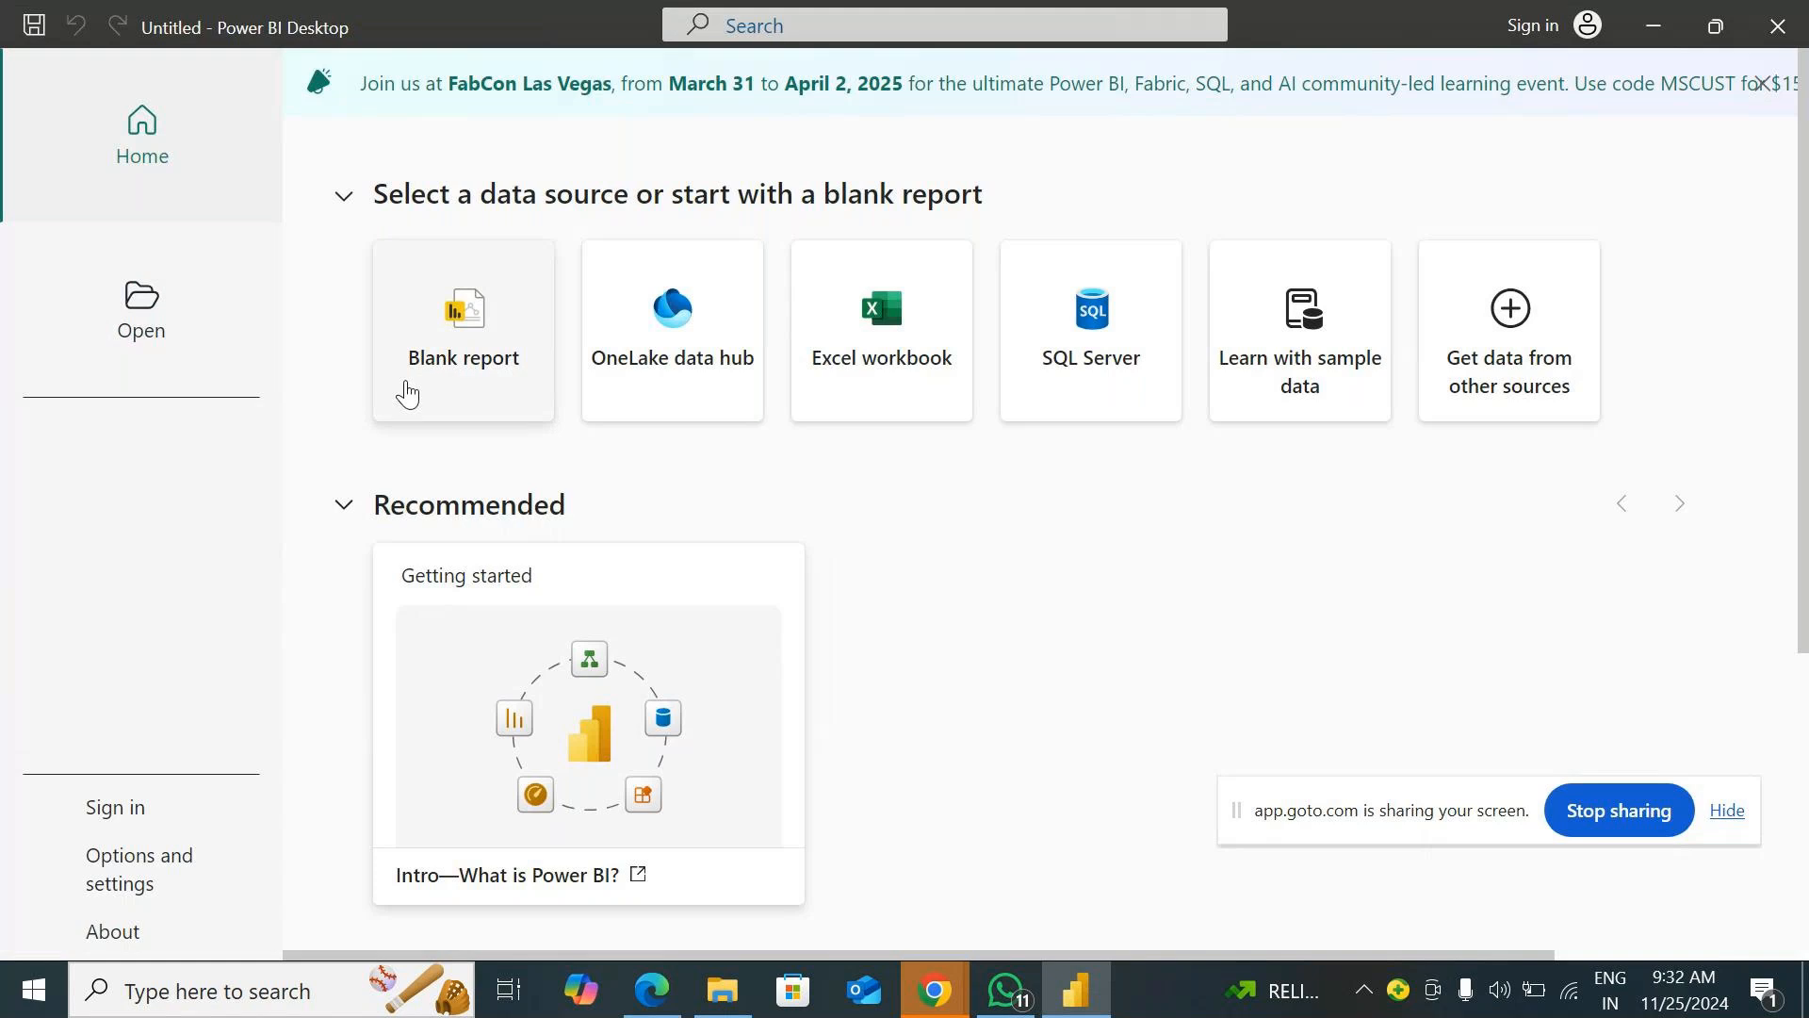
{"action": "left_click", "coordinate": [453, 352]}
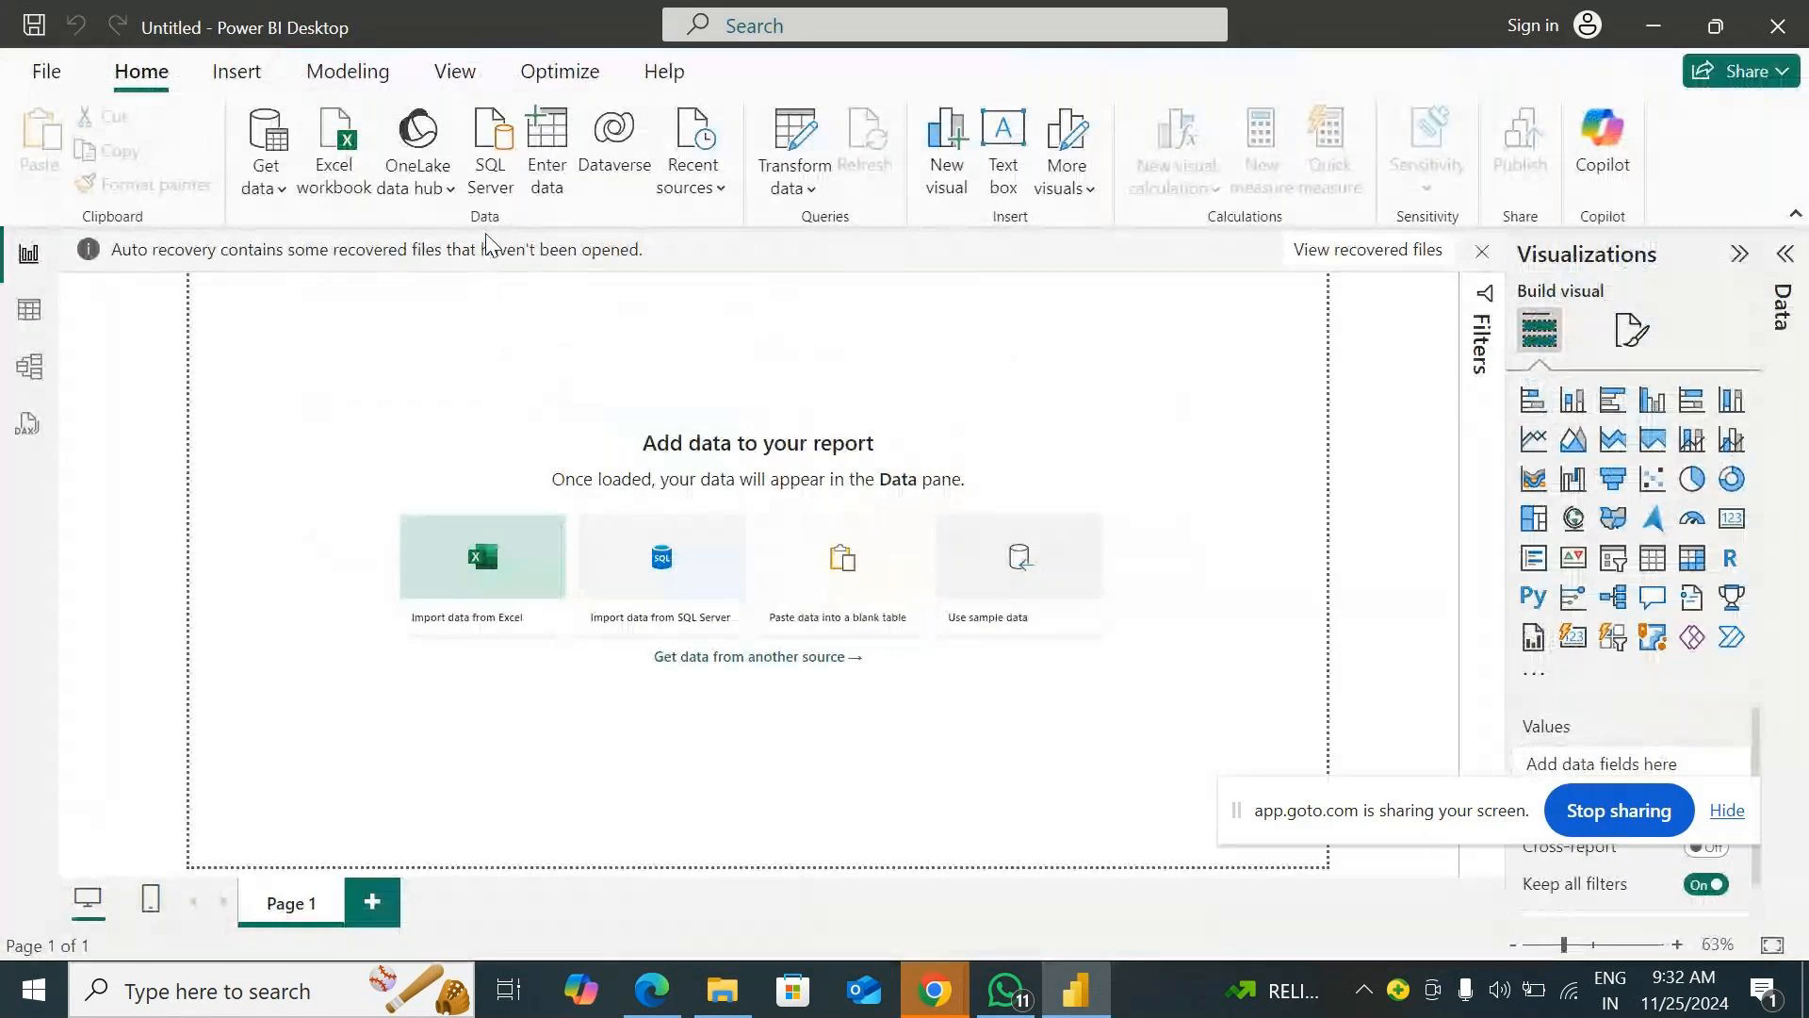
{"action": "left_click_drag", "start_coordinate": [517, 43], "coordinate": [699, 138]}
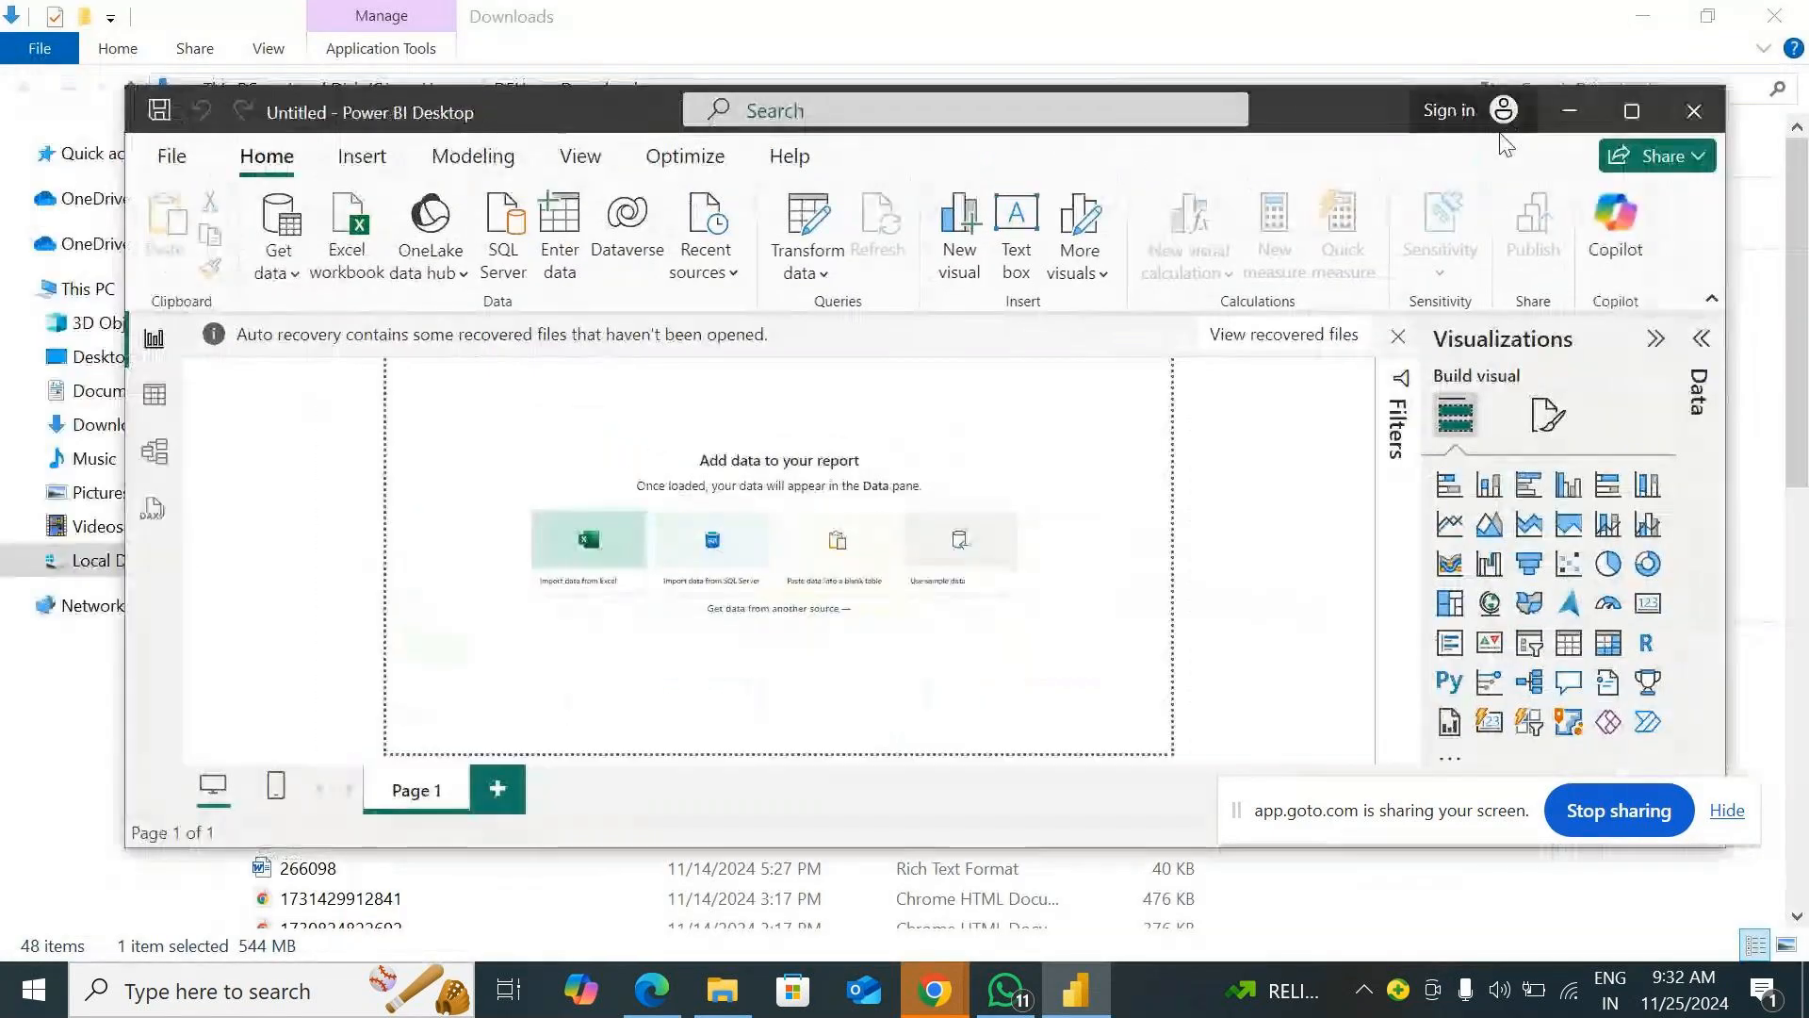
{"action": "left_click", "coordinate": [1627, 111]}
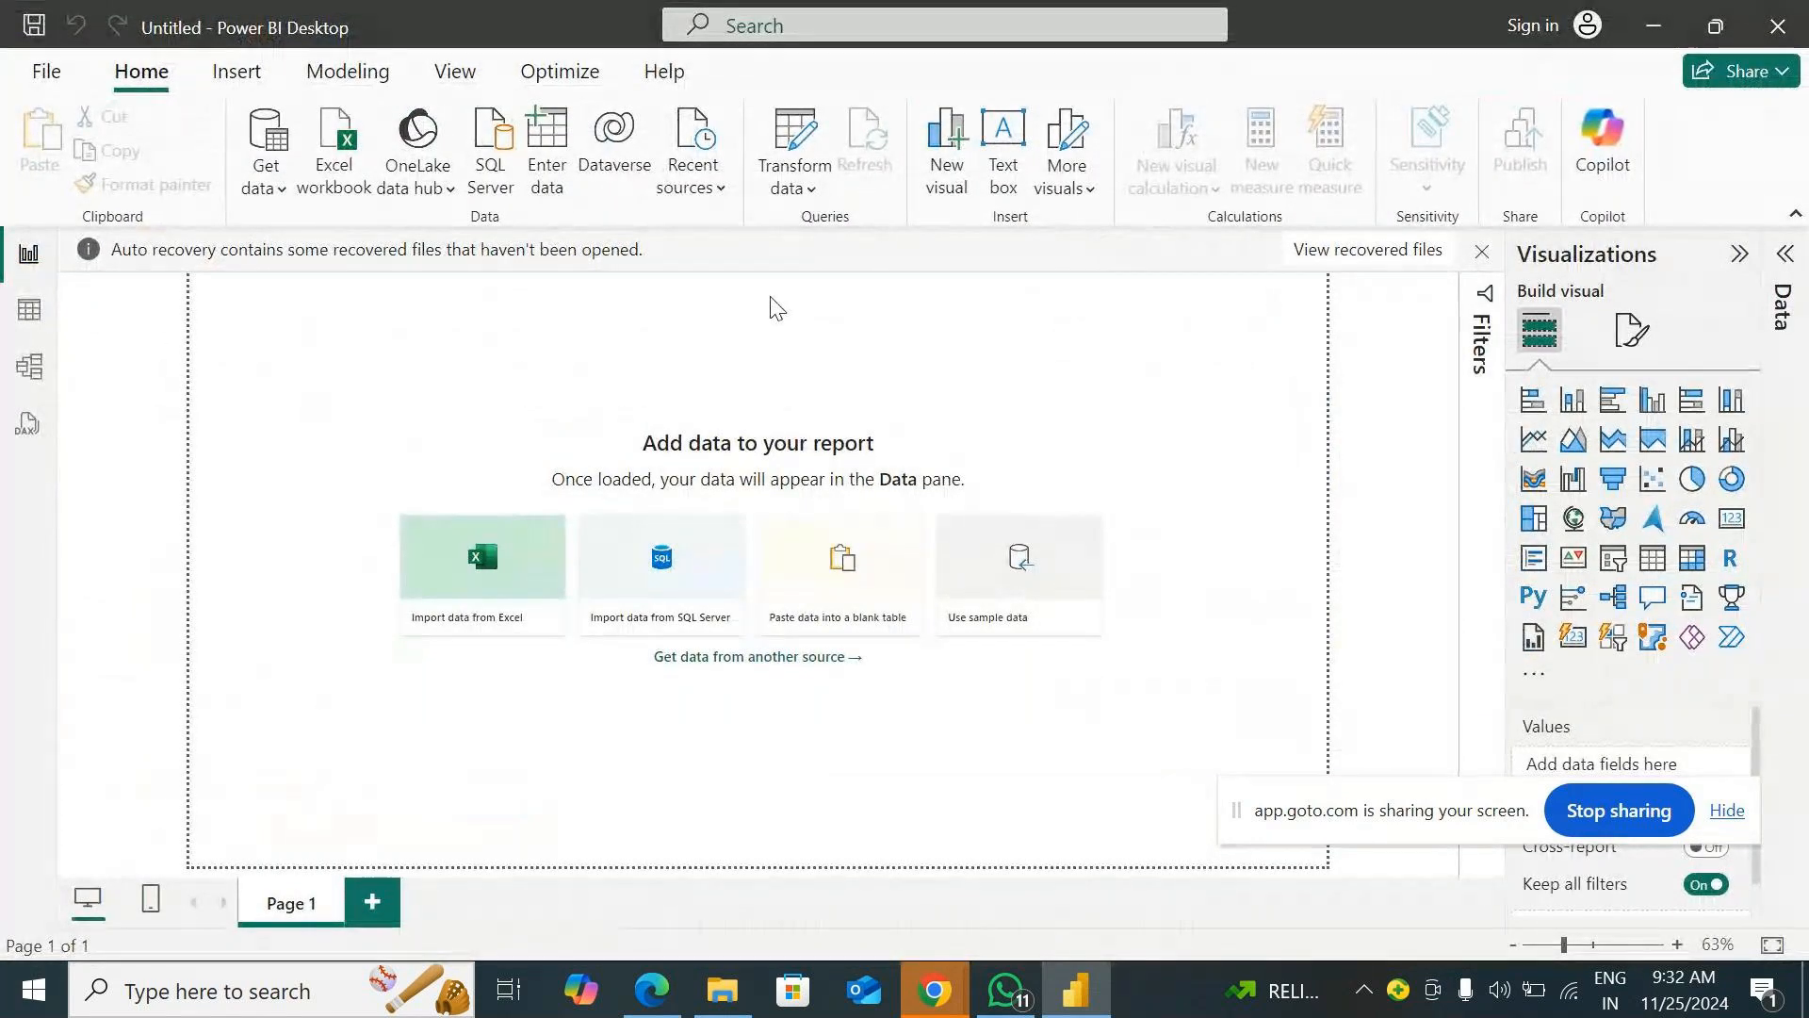
{"action": "left_click_drag", "start_coordinate": [603, 40], "coordinate": [603, 141]}
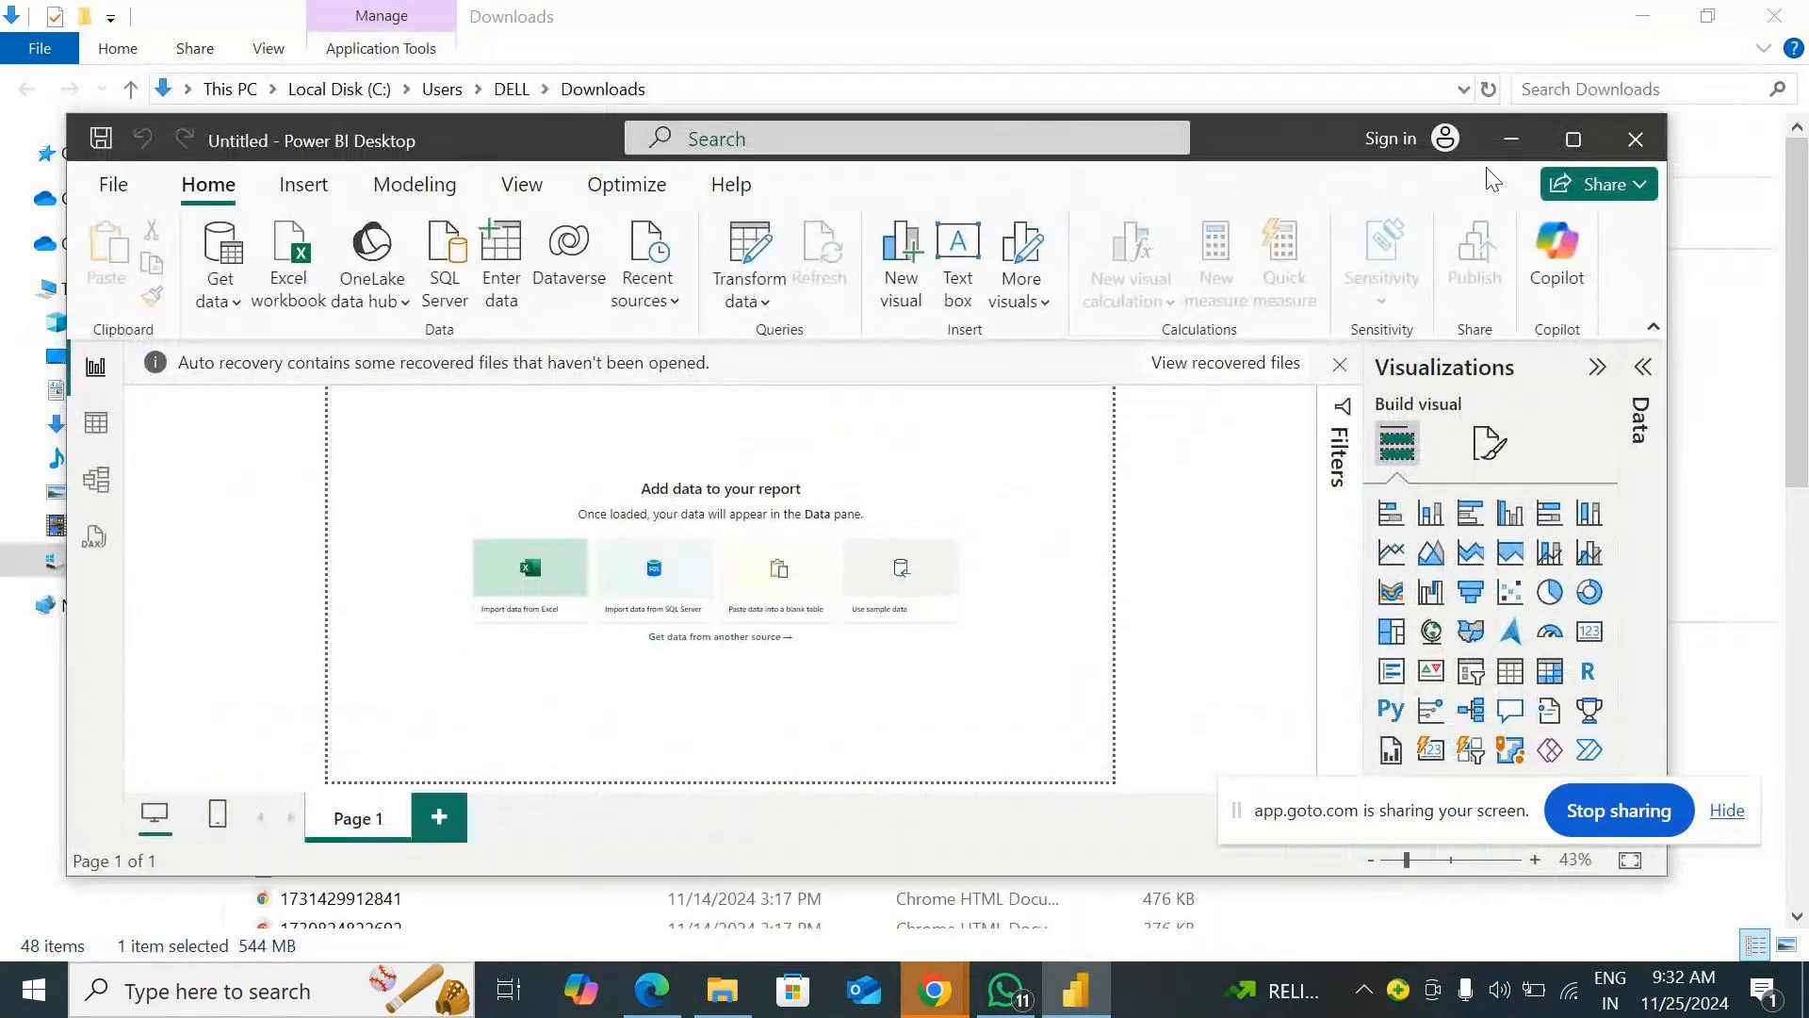
{"action": "left_click", "coordinate": [1557, 133]}
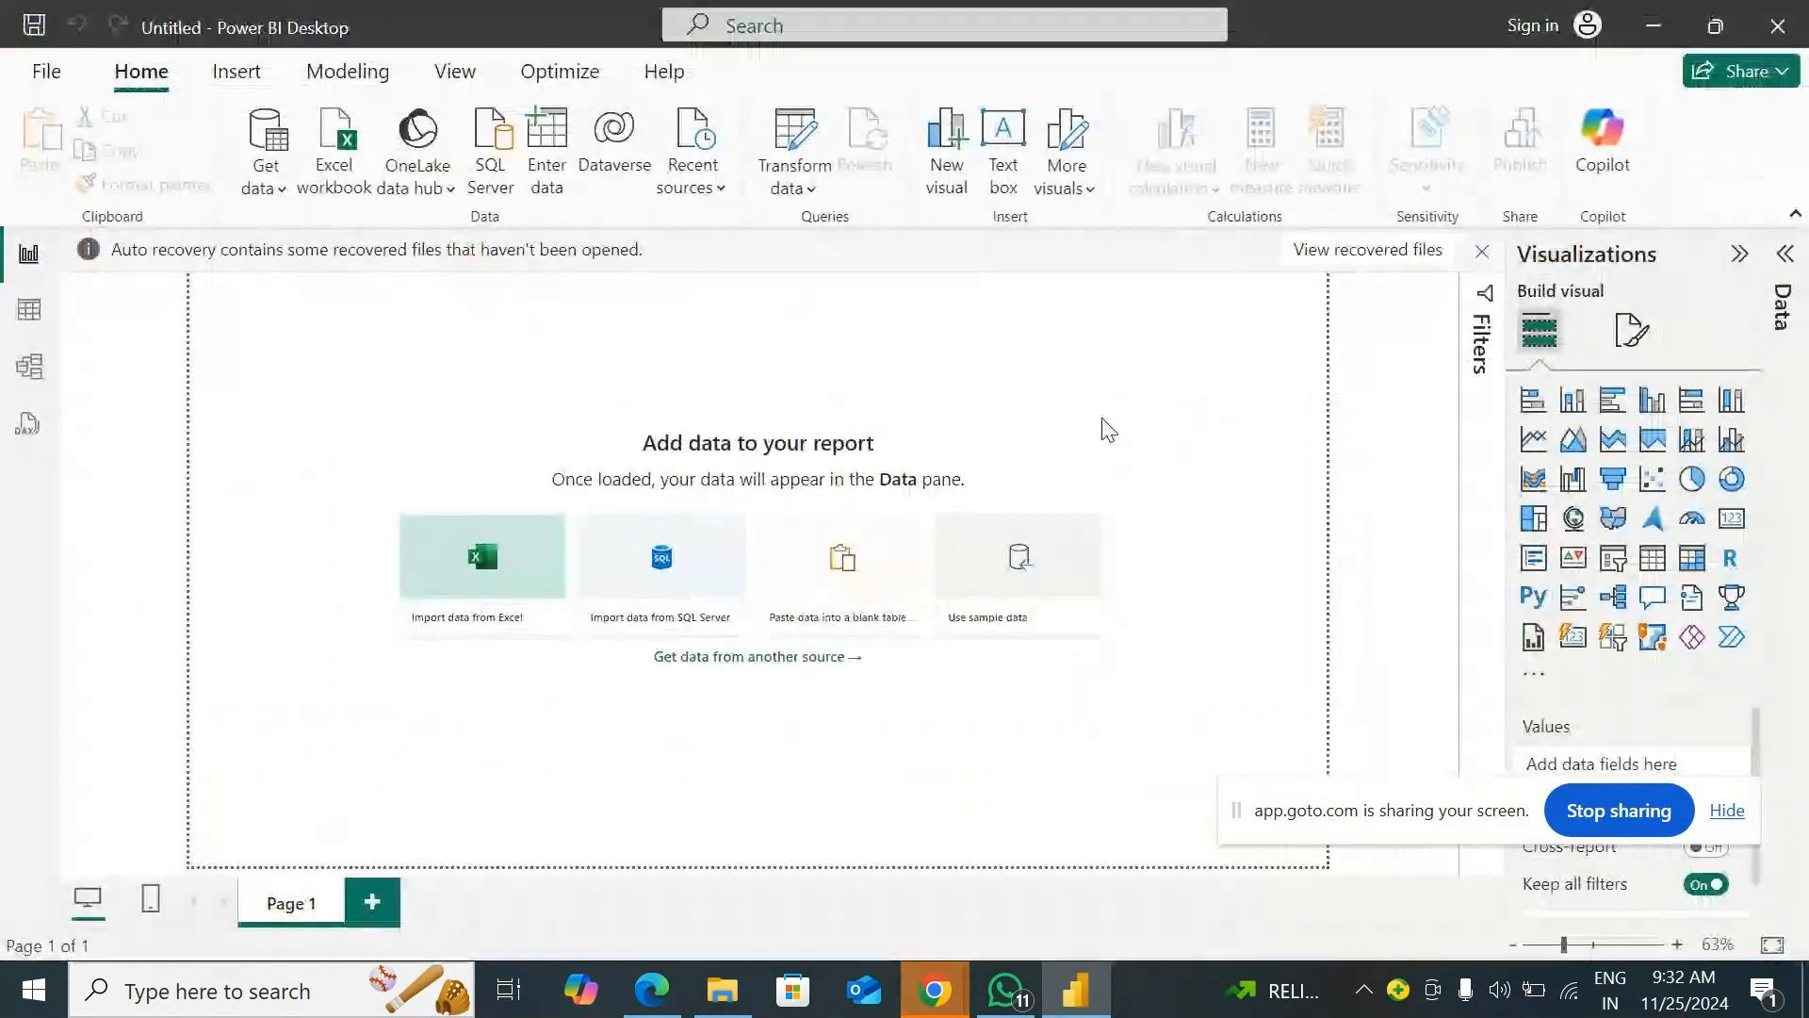
Dismiss the auto recovery notice, choosing to view the recovered files later, and move the screen-sharing bar off the report window's panes.
{"action": "left_click", "coordinate": [1482, 253]}
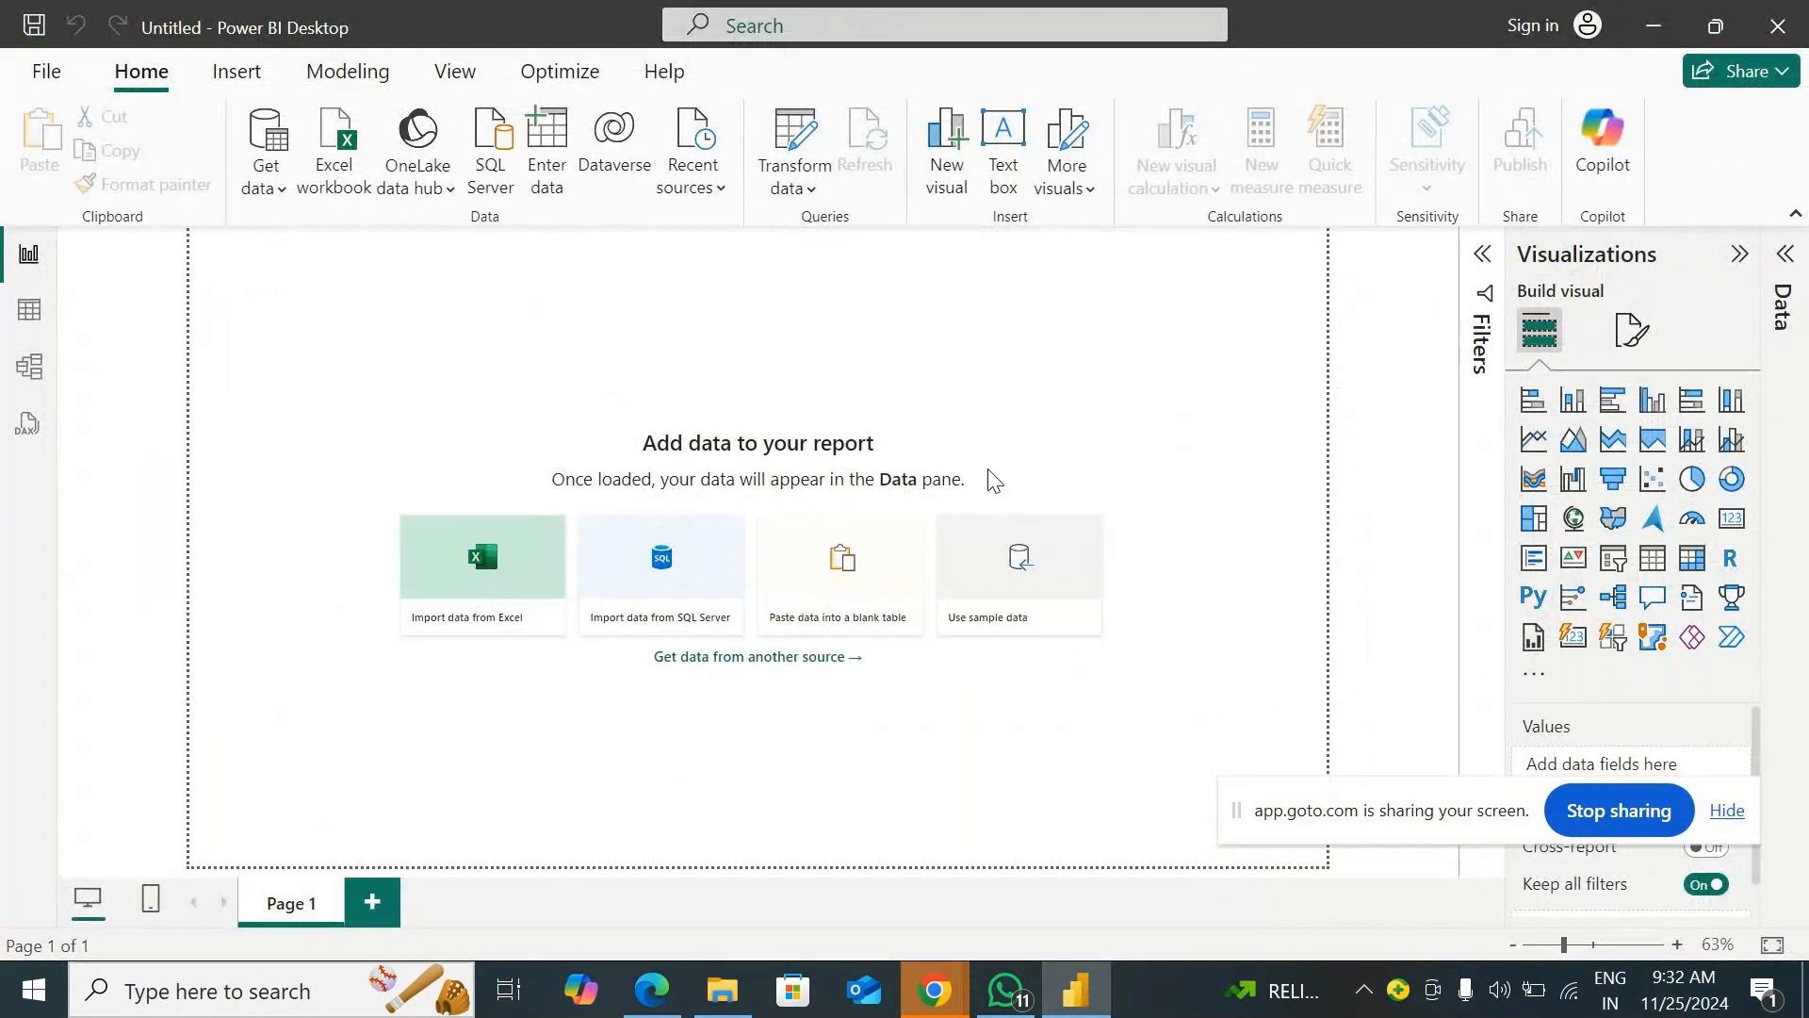
{"action": "left_click", "coordinate": [749, 494]}
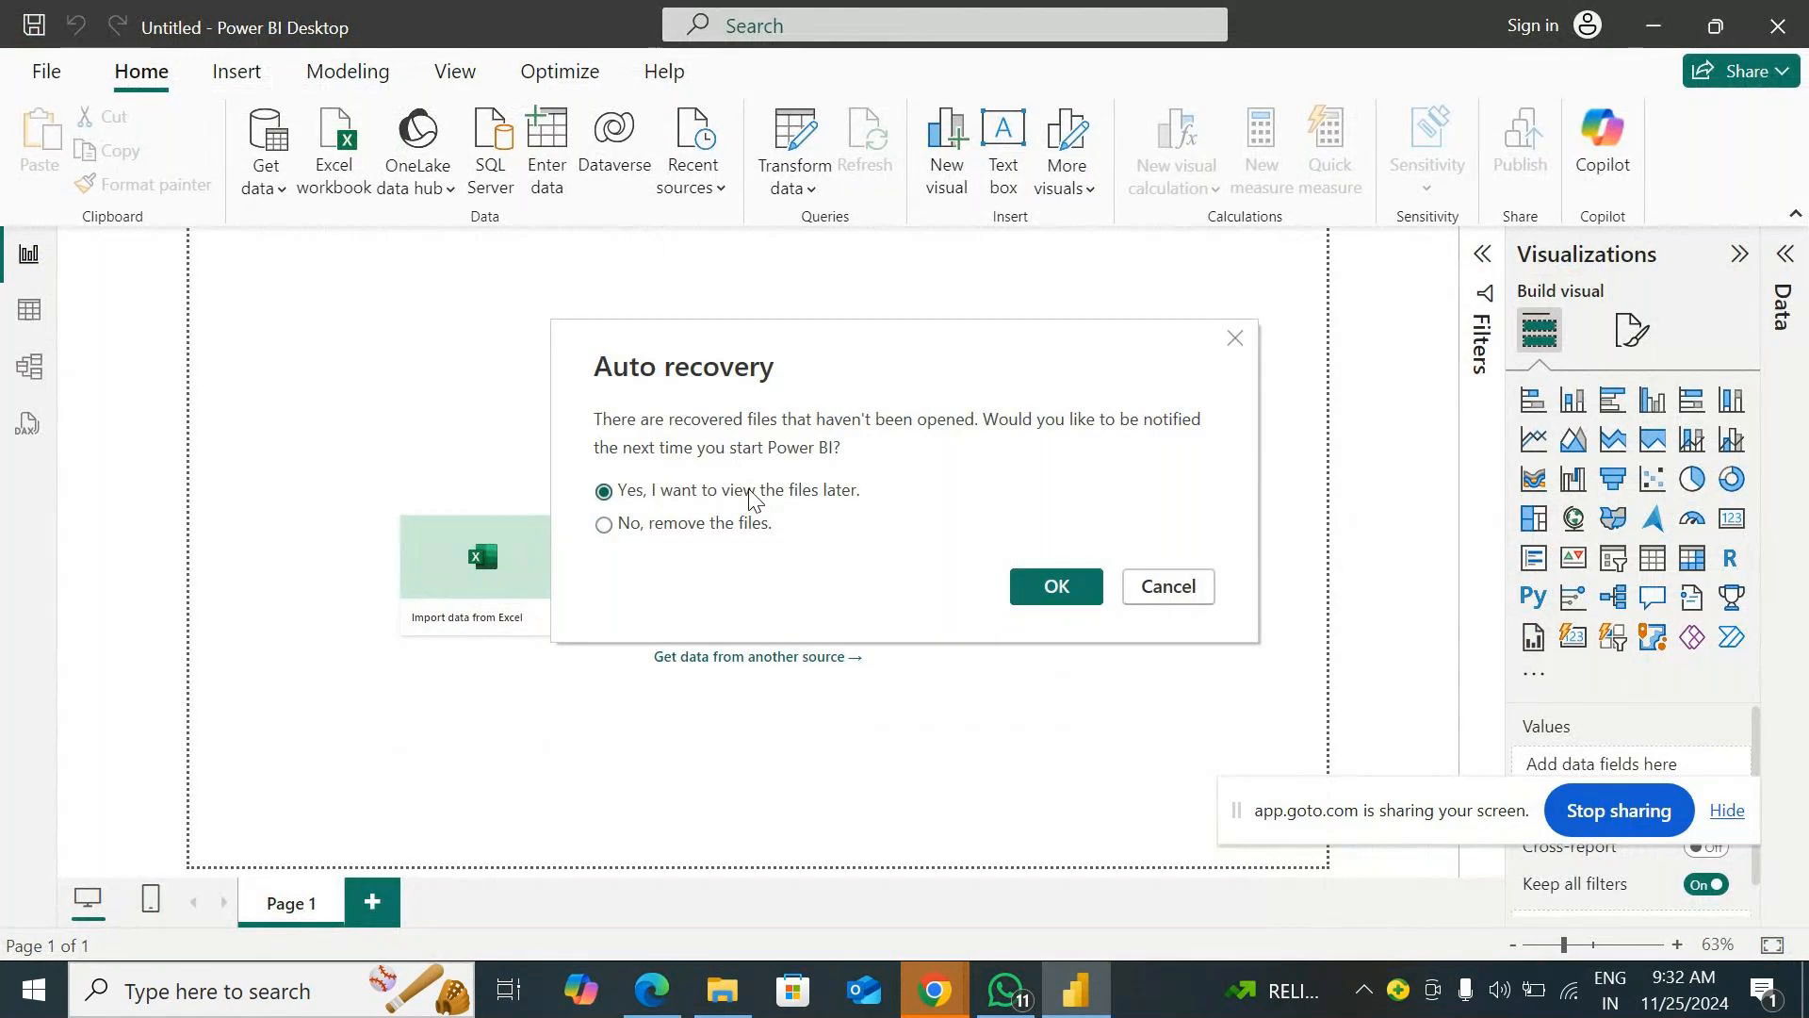
{"action": "left_click", "coordinate": [1054, 588]}
{"action": "left_click_drag", "start_coordinate": [1392, 842], "coordinate": [1189, 1010]}
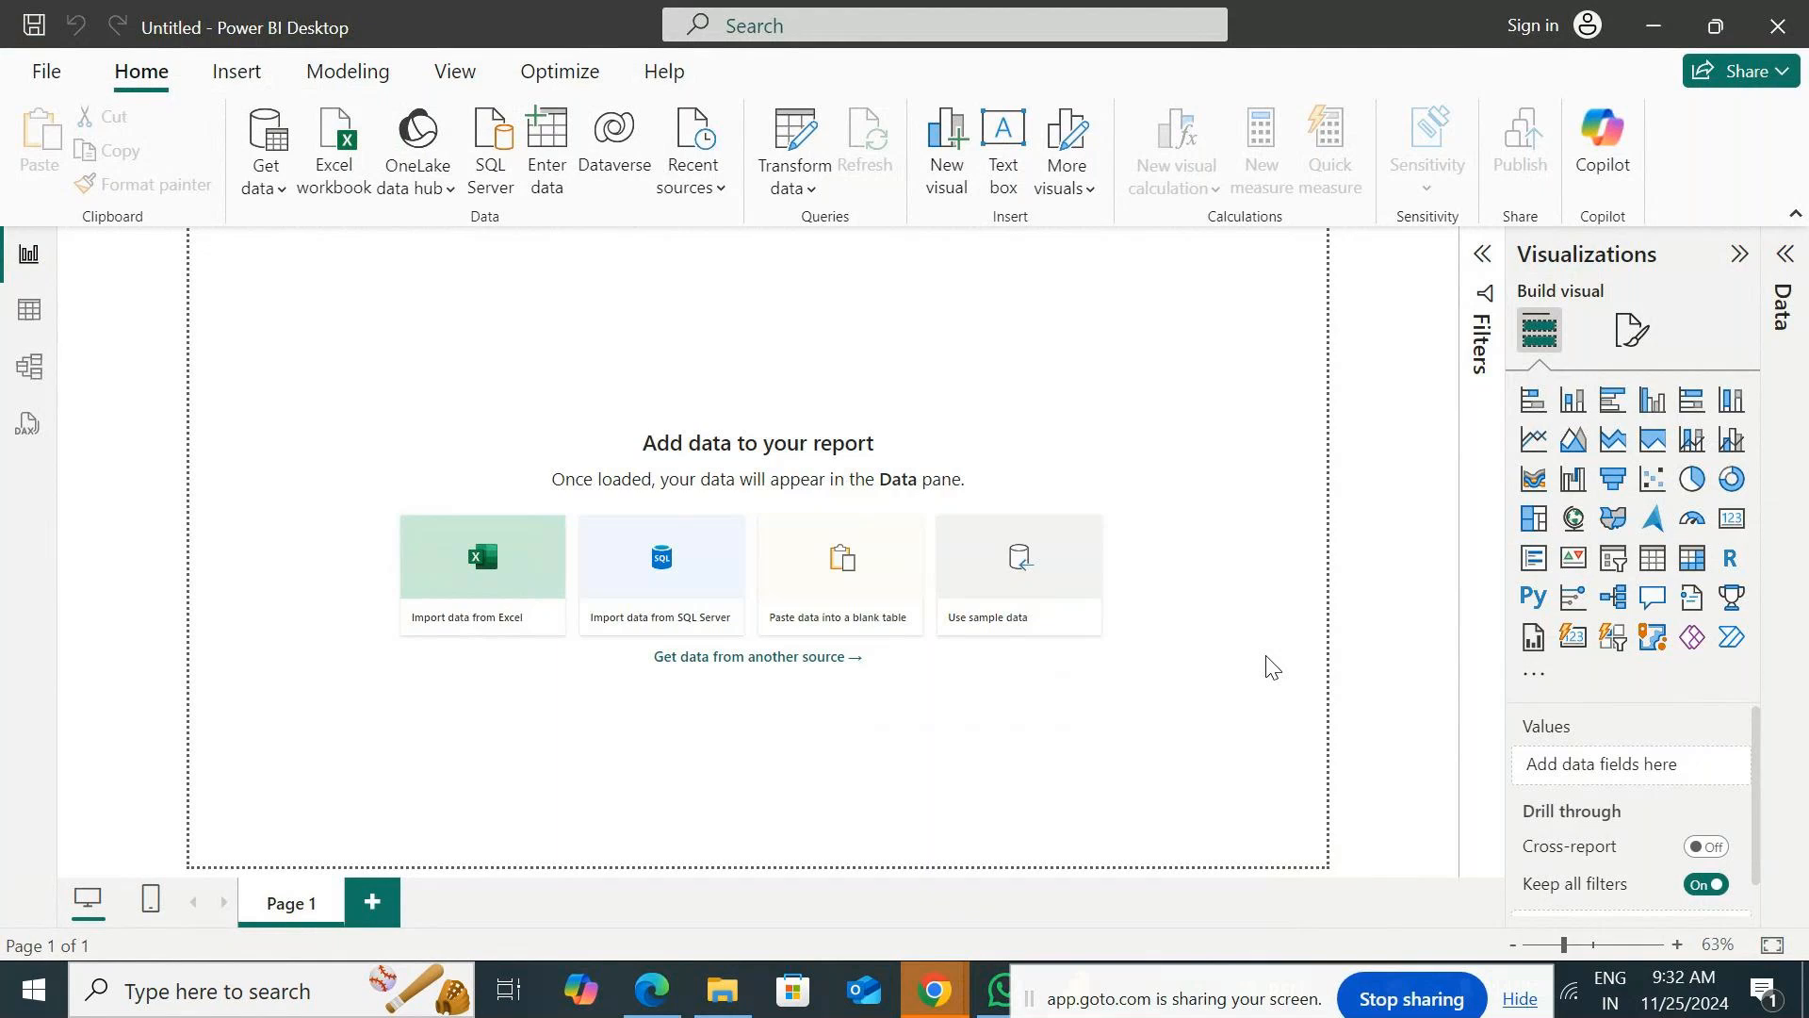
Look through the full list of available data source connectors down to Blank Query, and leave it without connecting.
{"action": "left_click", "coordinate": [280, 193]}
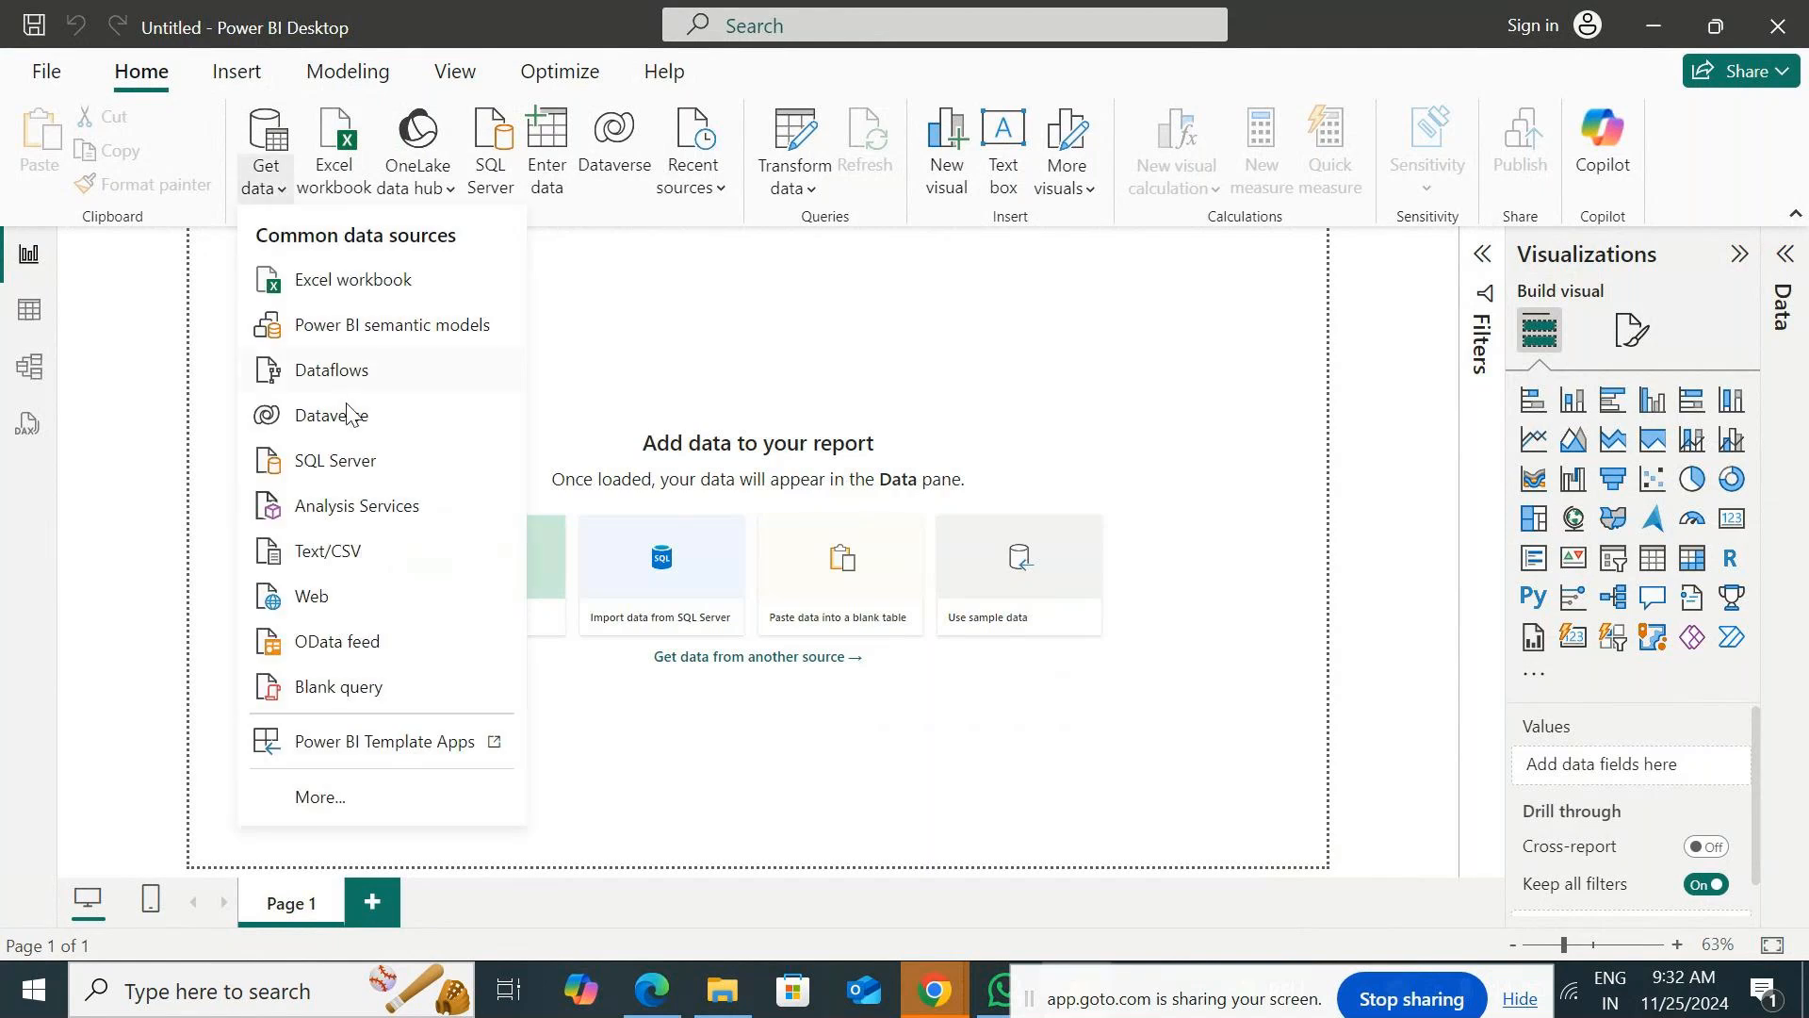
{"action": "left_click", "coordinate": [365, 797]}
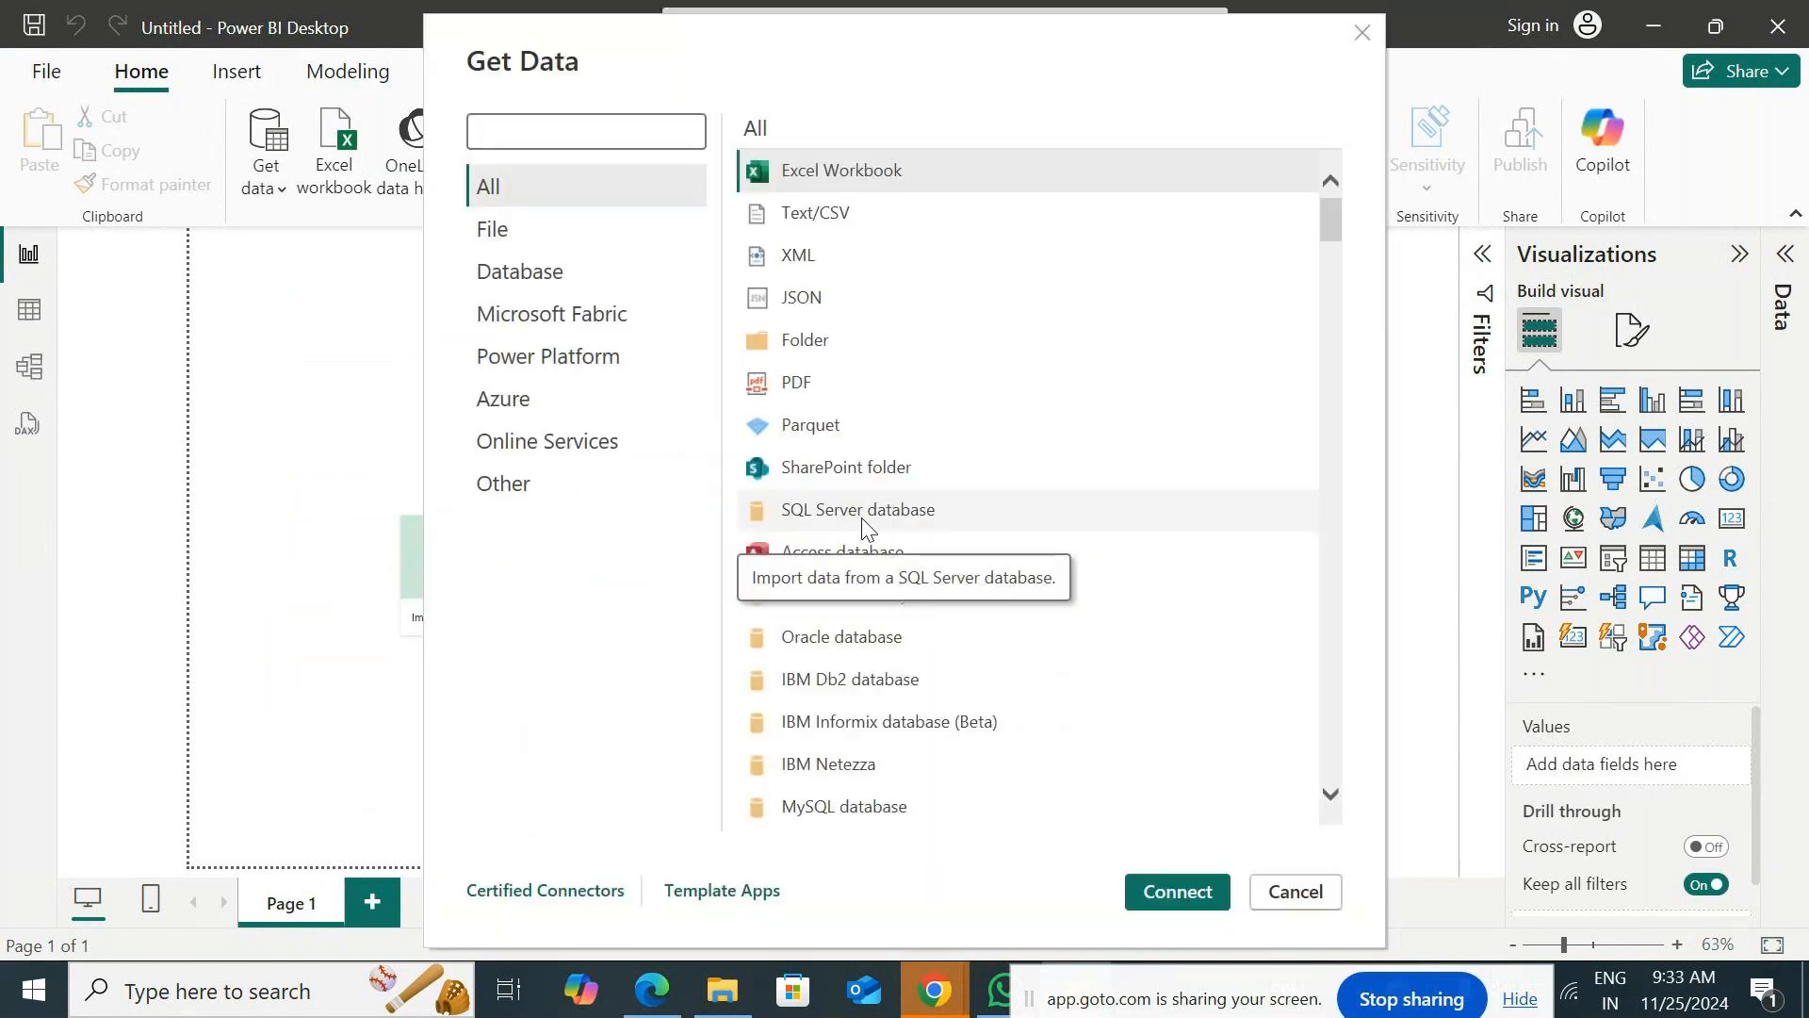
{"action": "scroll", "coordinate": [1135, 303], "scroll_direction": "down", "scroll_amount": 15}
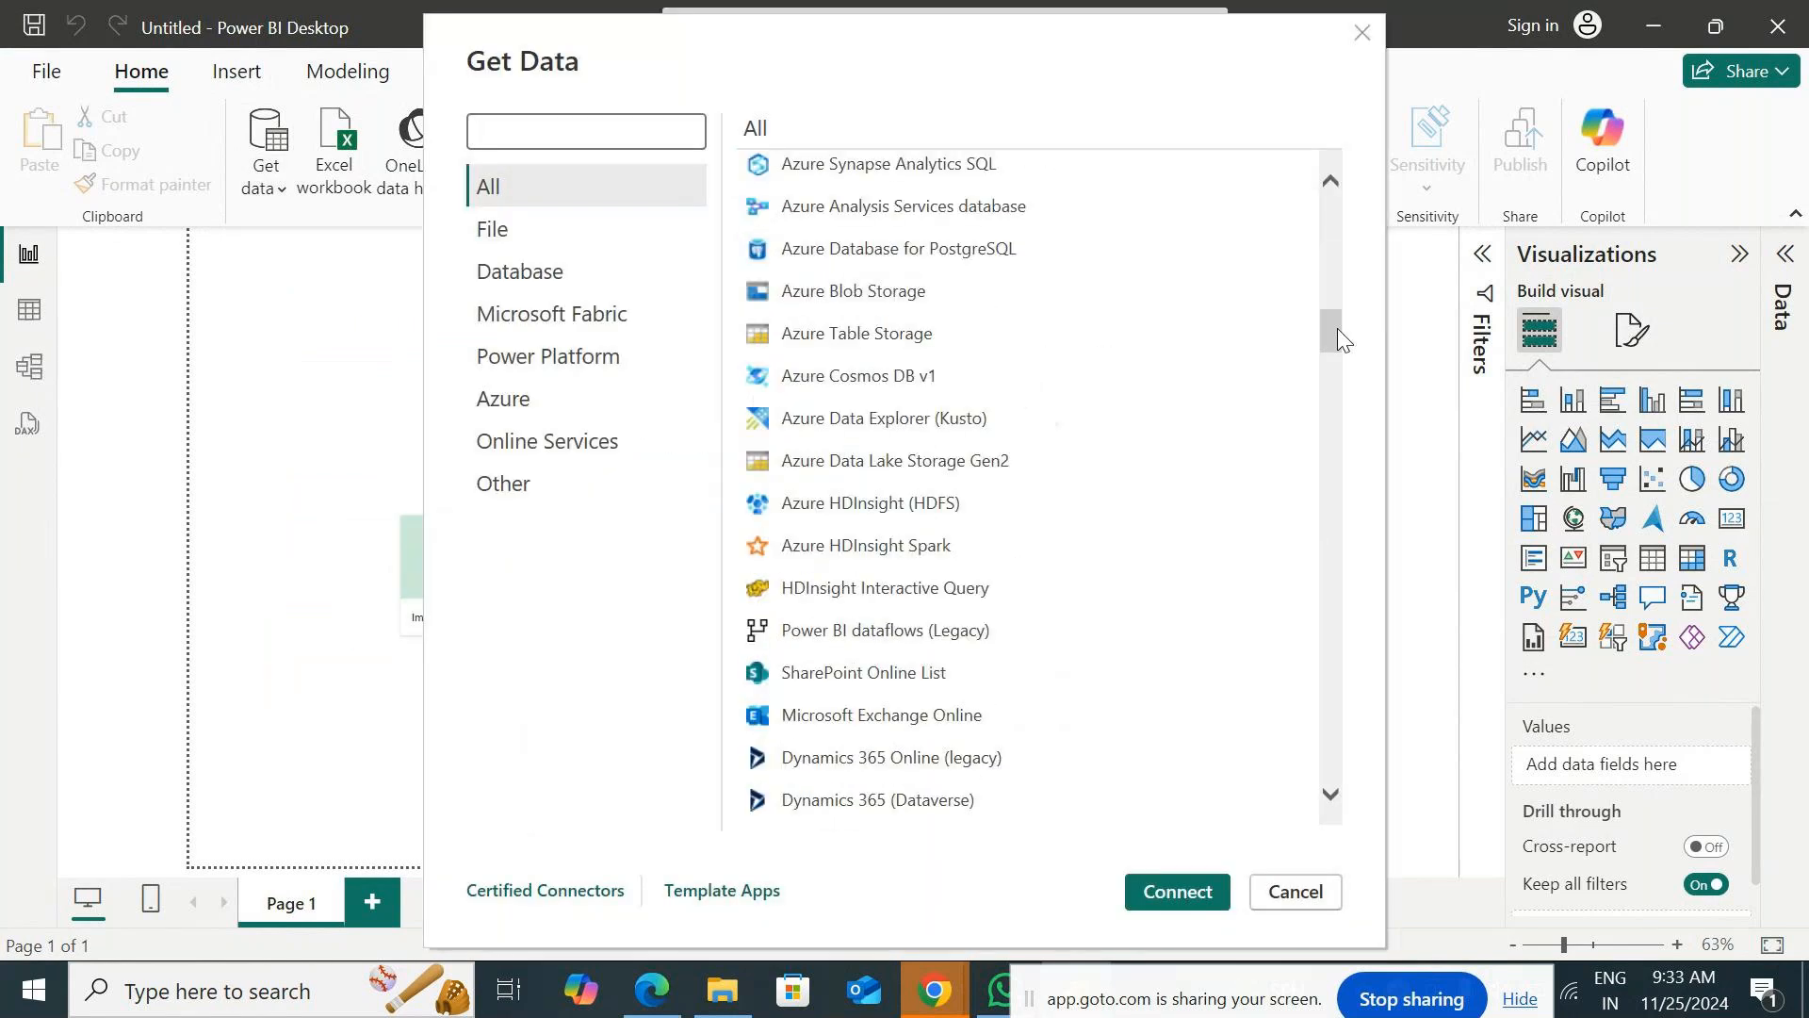
{"action": "left_click_drag", "start_coordinate": [1337, 328], "coordinate": [1343, 827]}
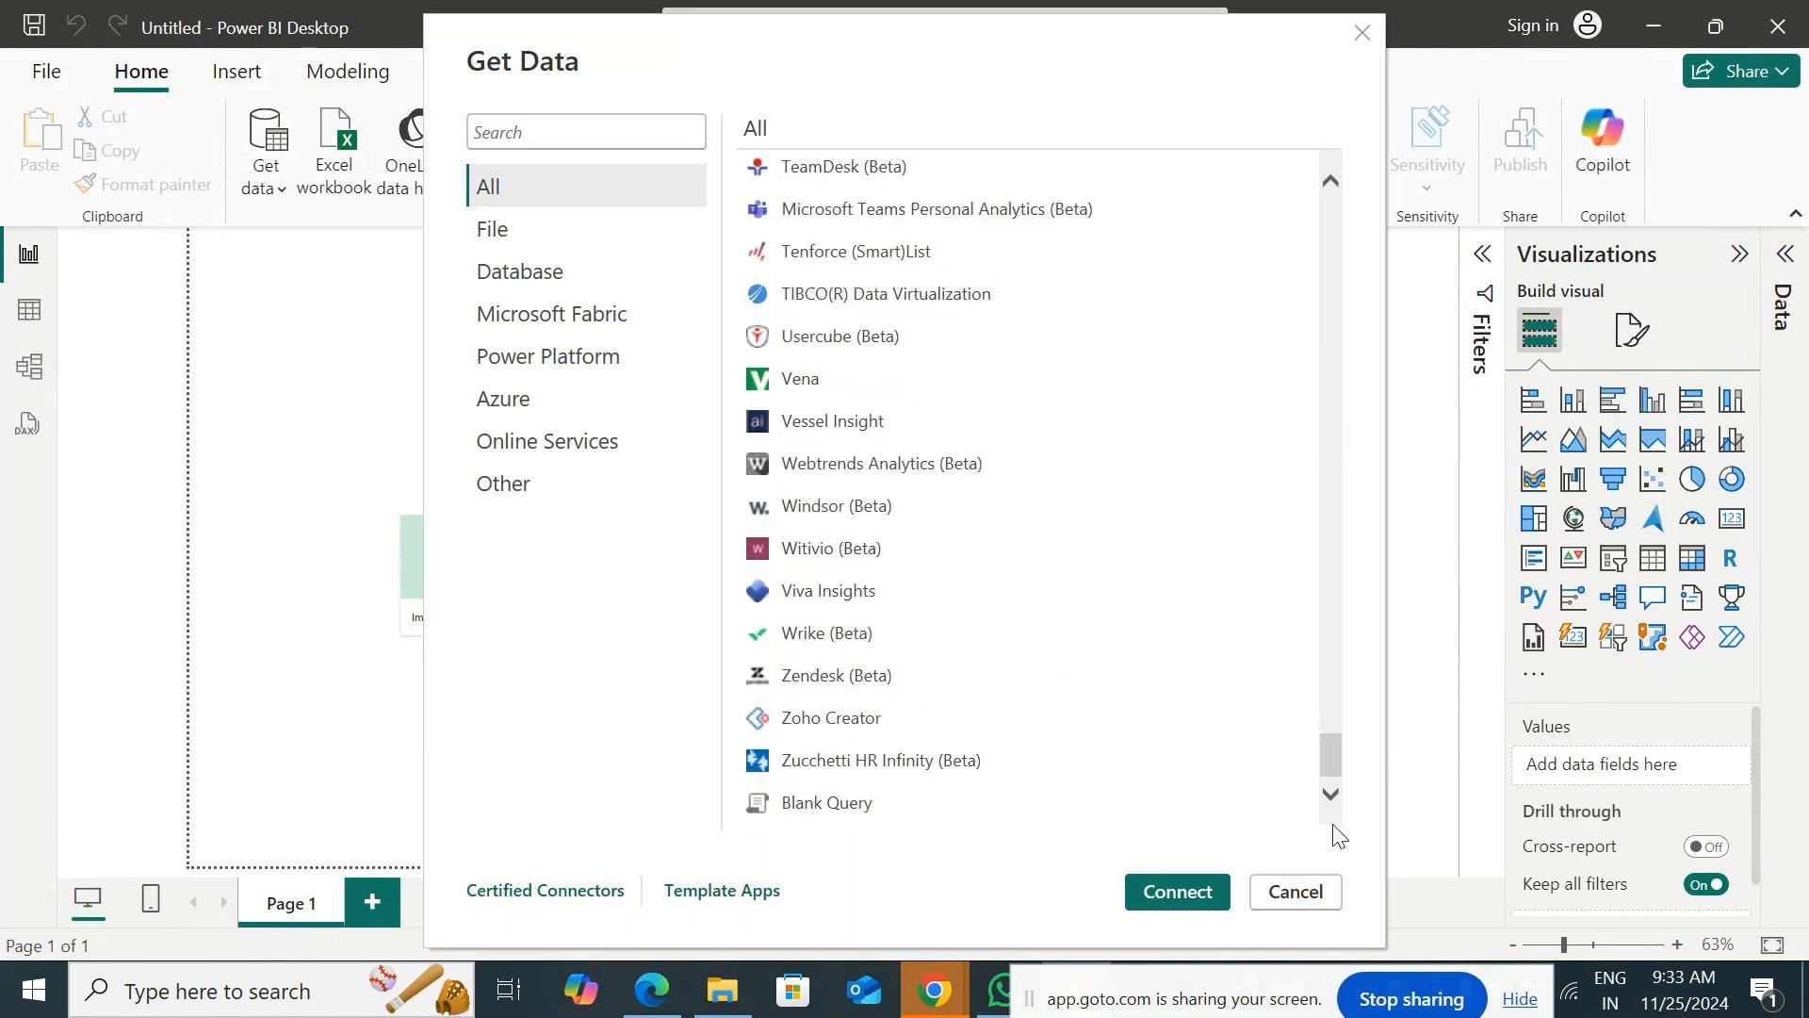
{"action": "left_click", "coordinate": [1316, 892]}
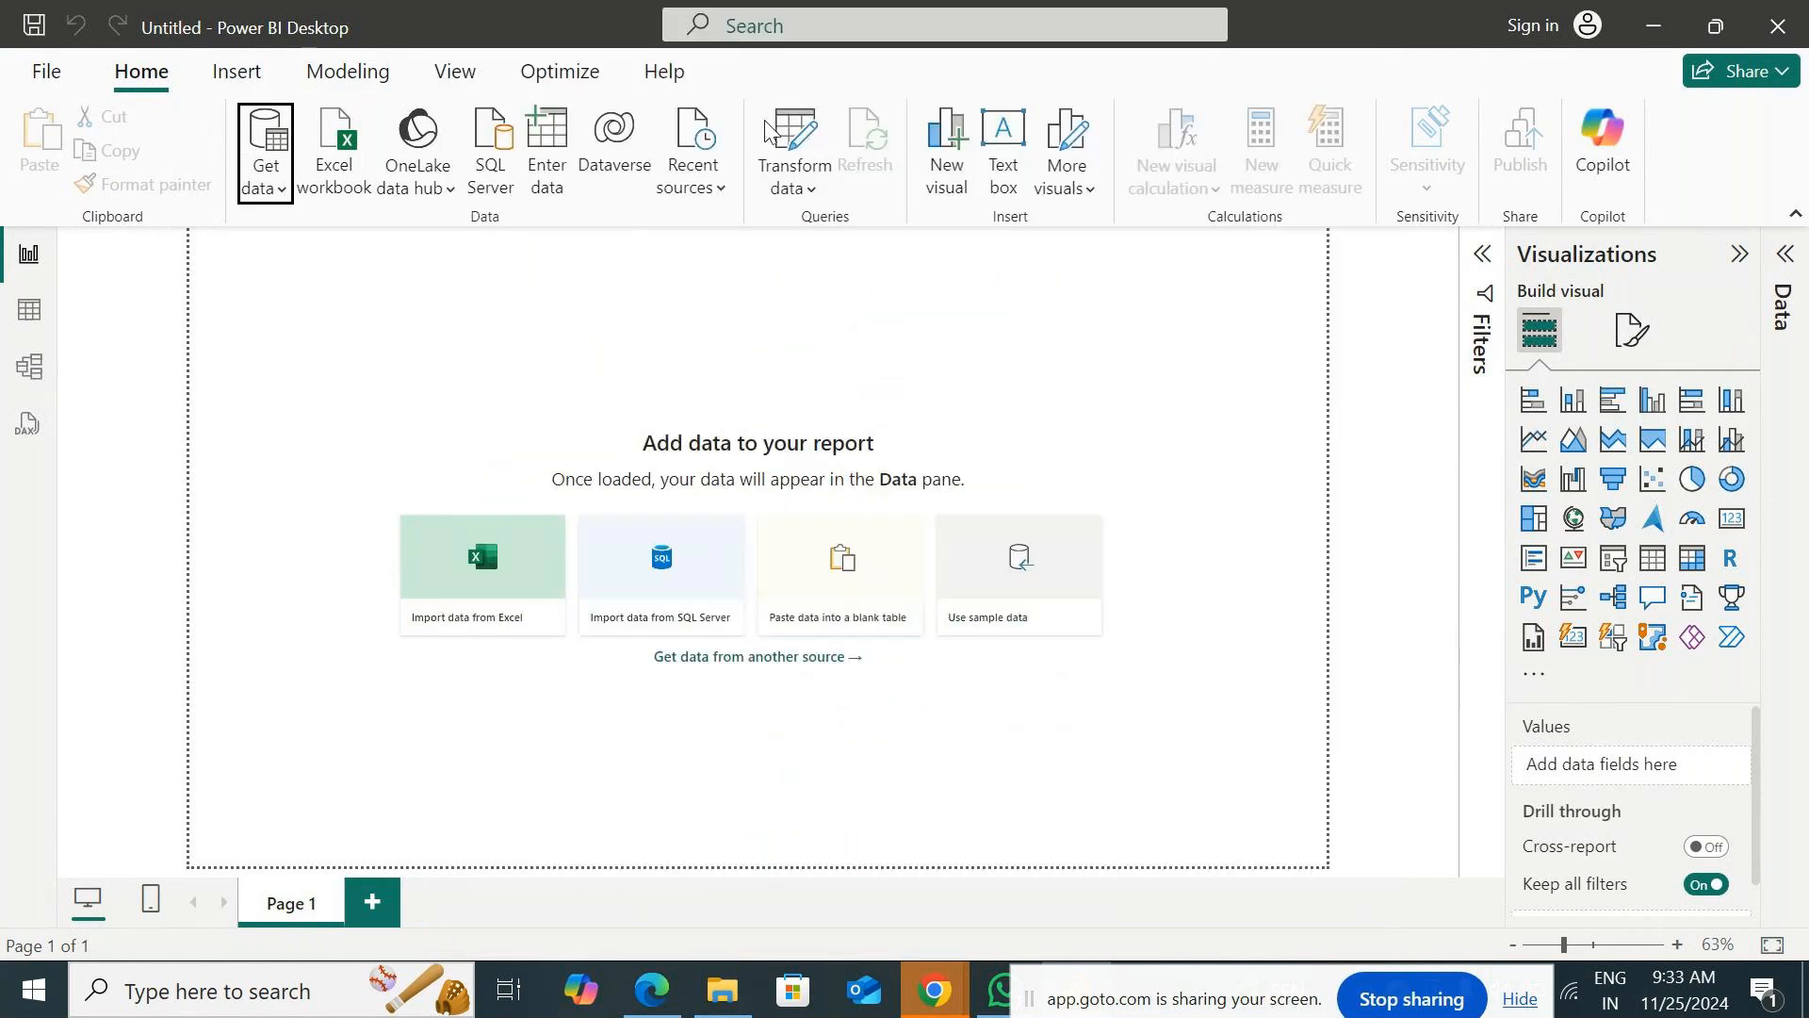
Load the financials table from the built-in sample data, Financial Sample.xlsx, into the report.
{"action": "left_click", "coordinate": [665, 73]}
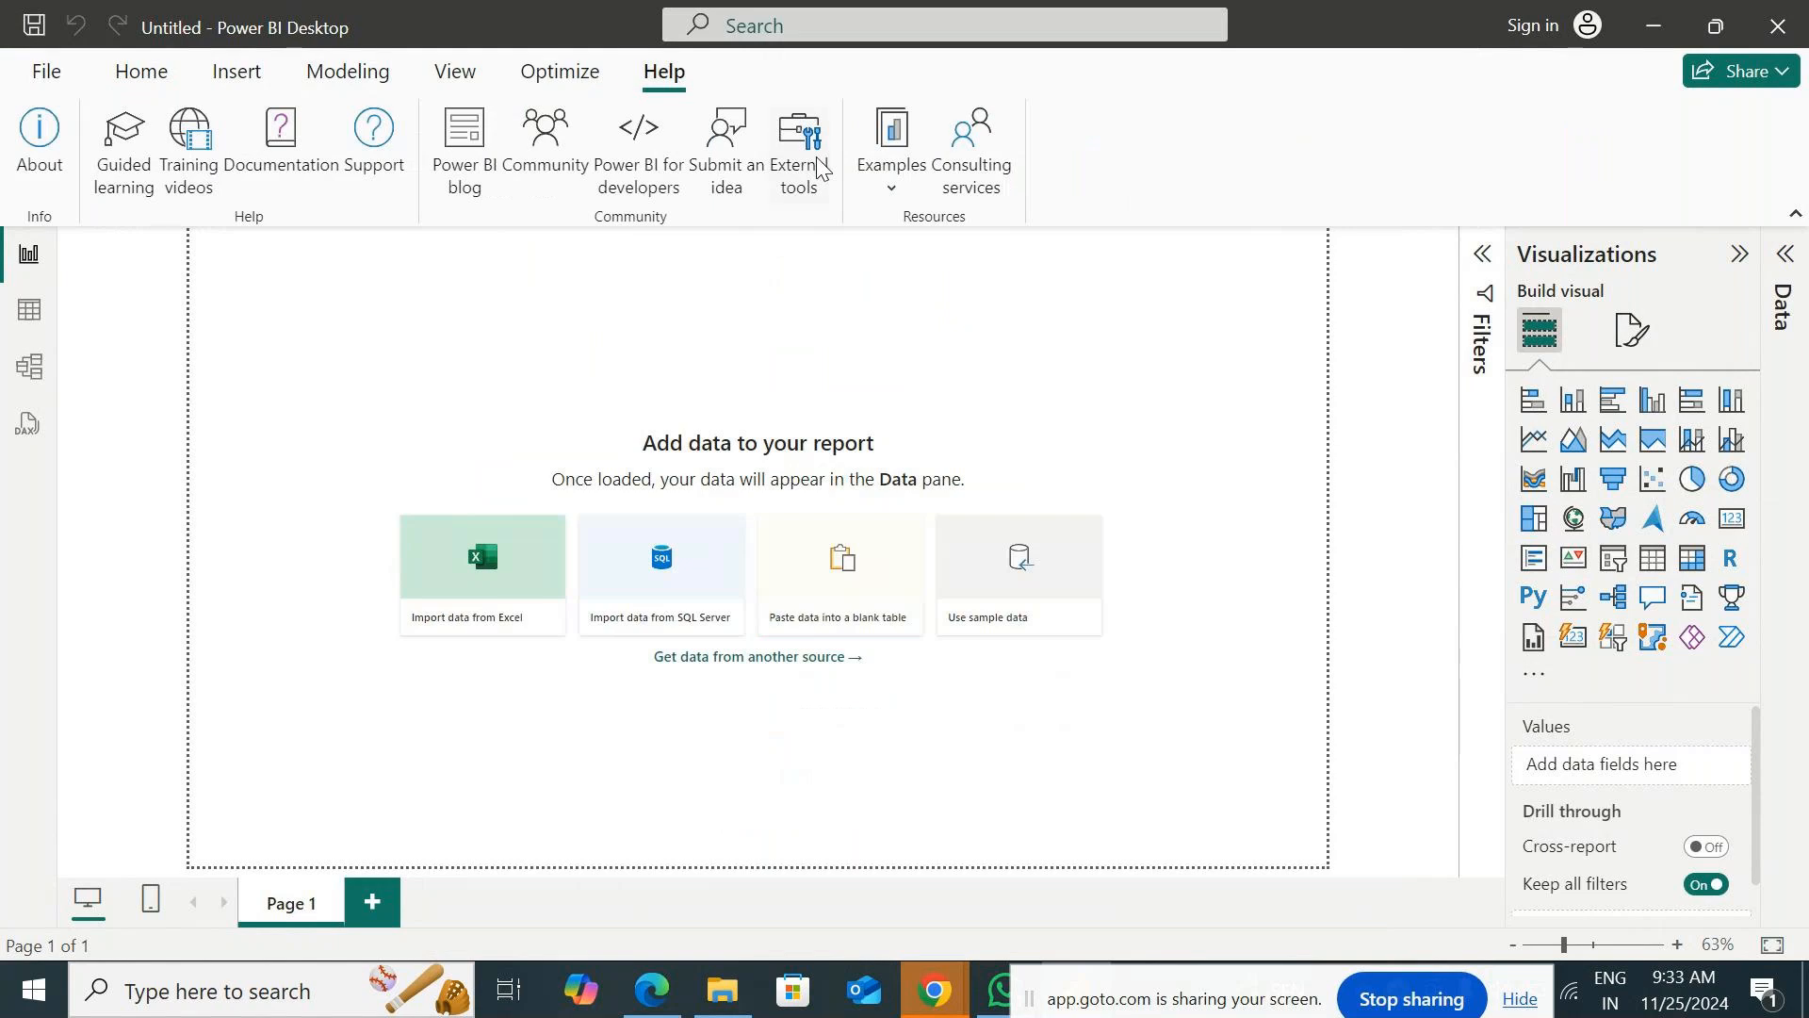
{"action": "left_click", "coordinate": [887, 192]}
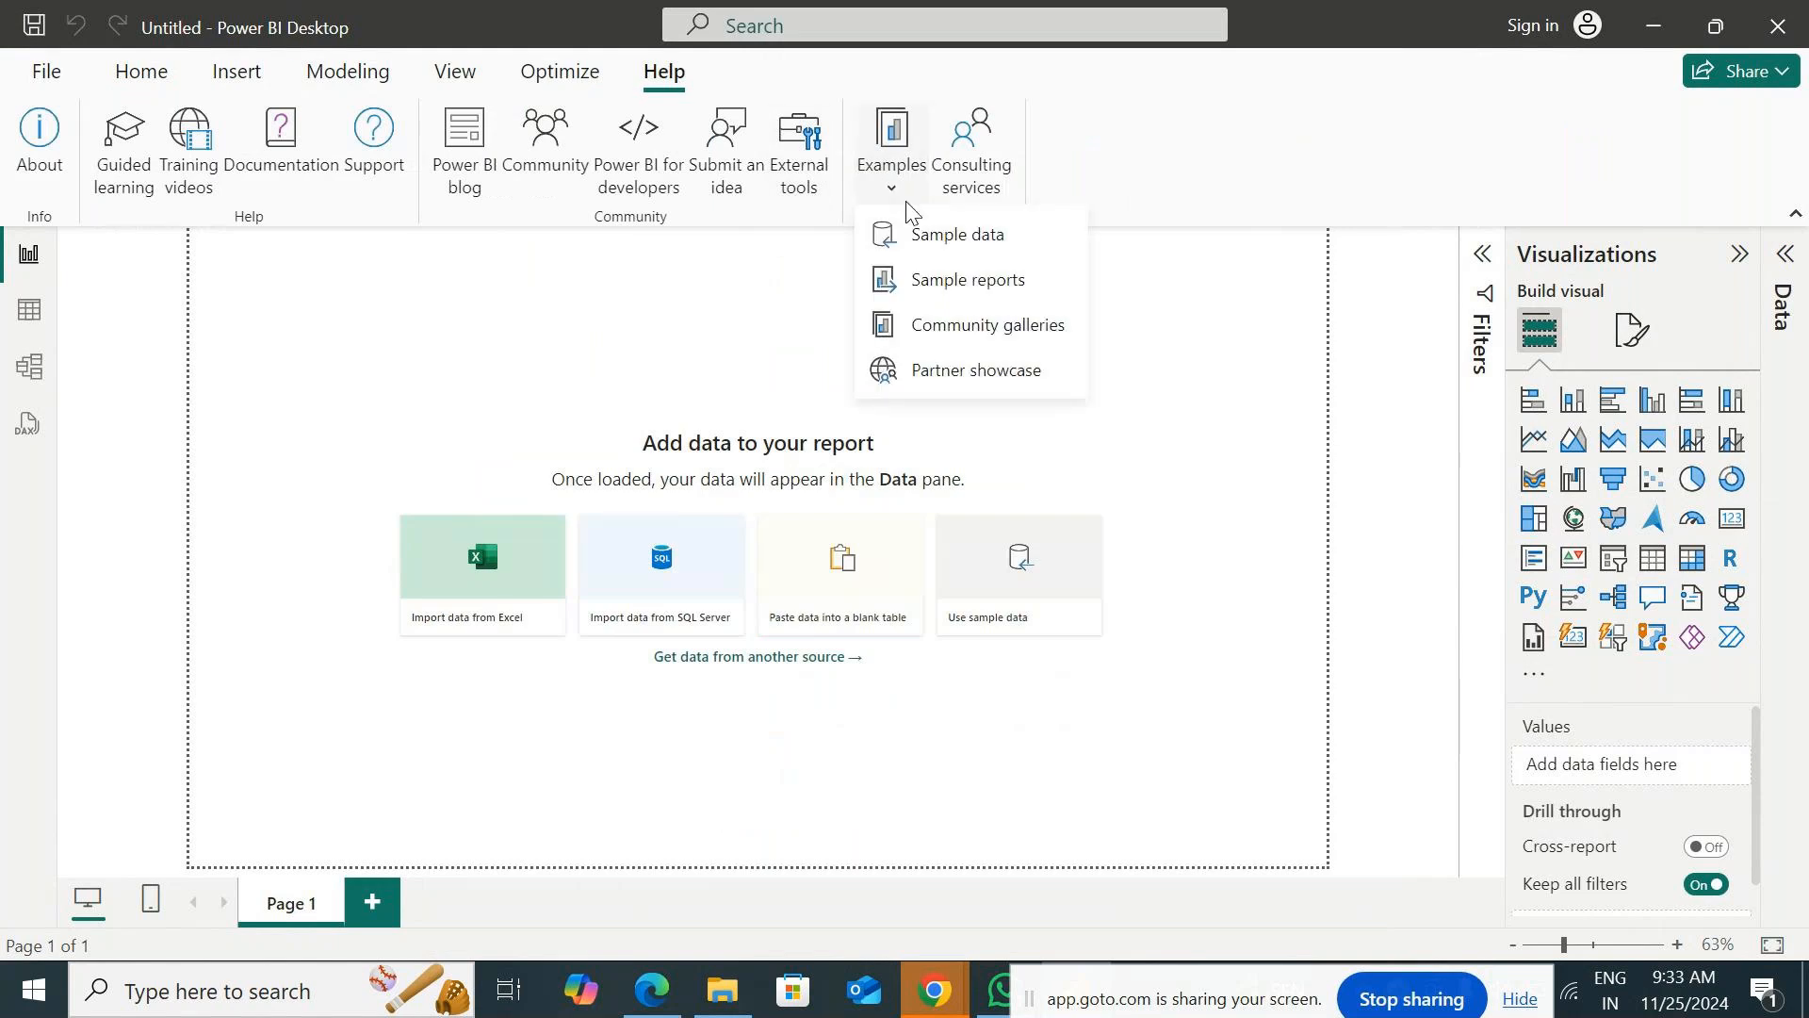
{"action": "left_click", "coordinate": [1011, 236]}
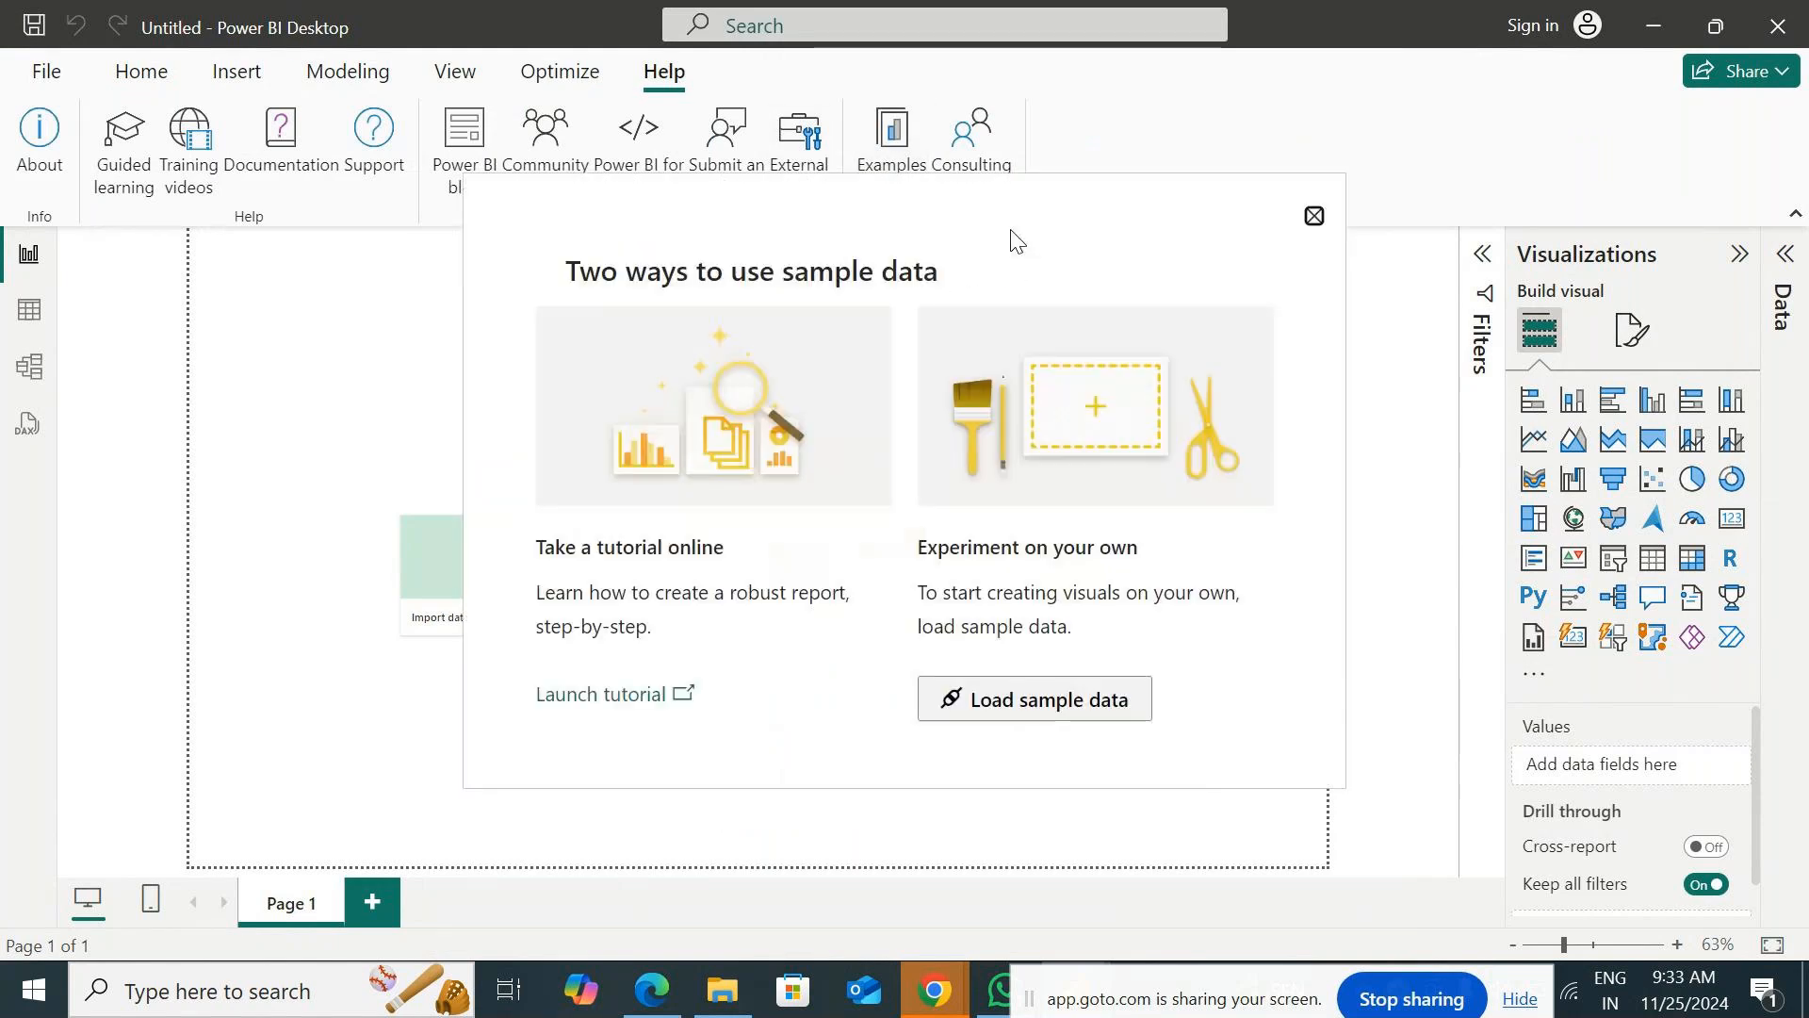
{"action": "left_click", "coordinate": [1046, 711]}
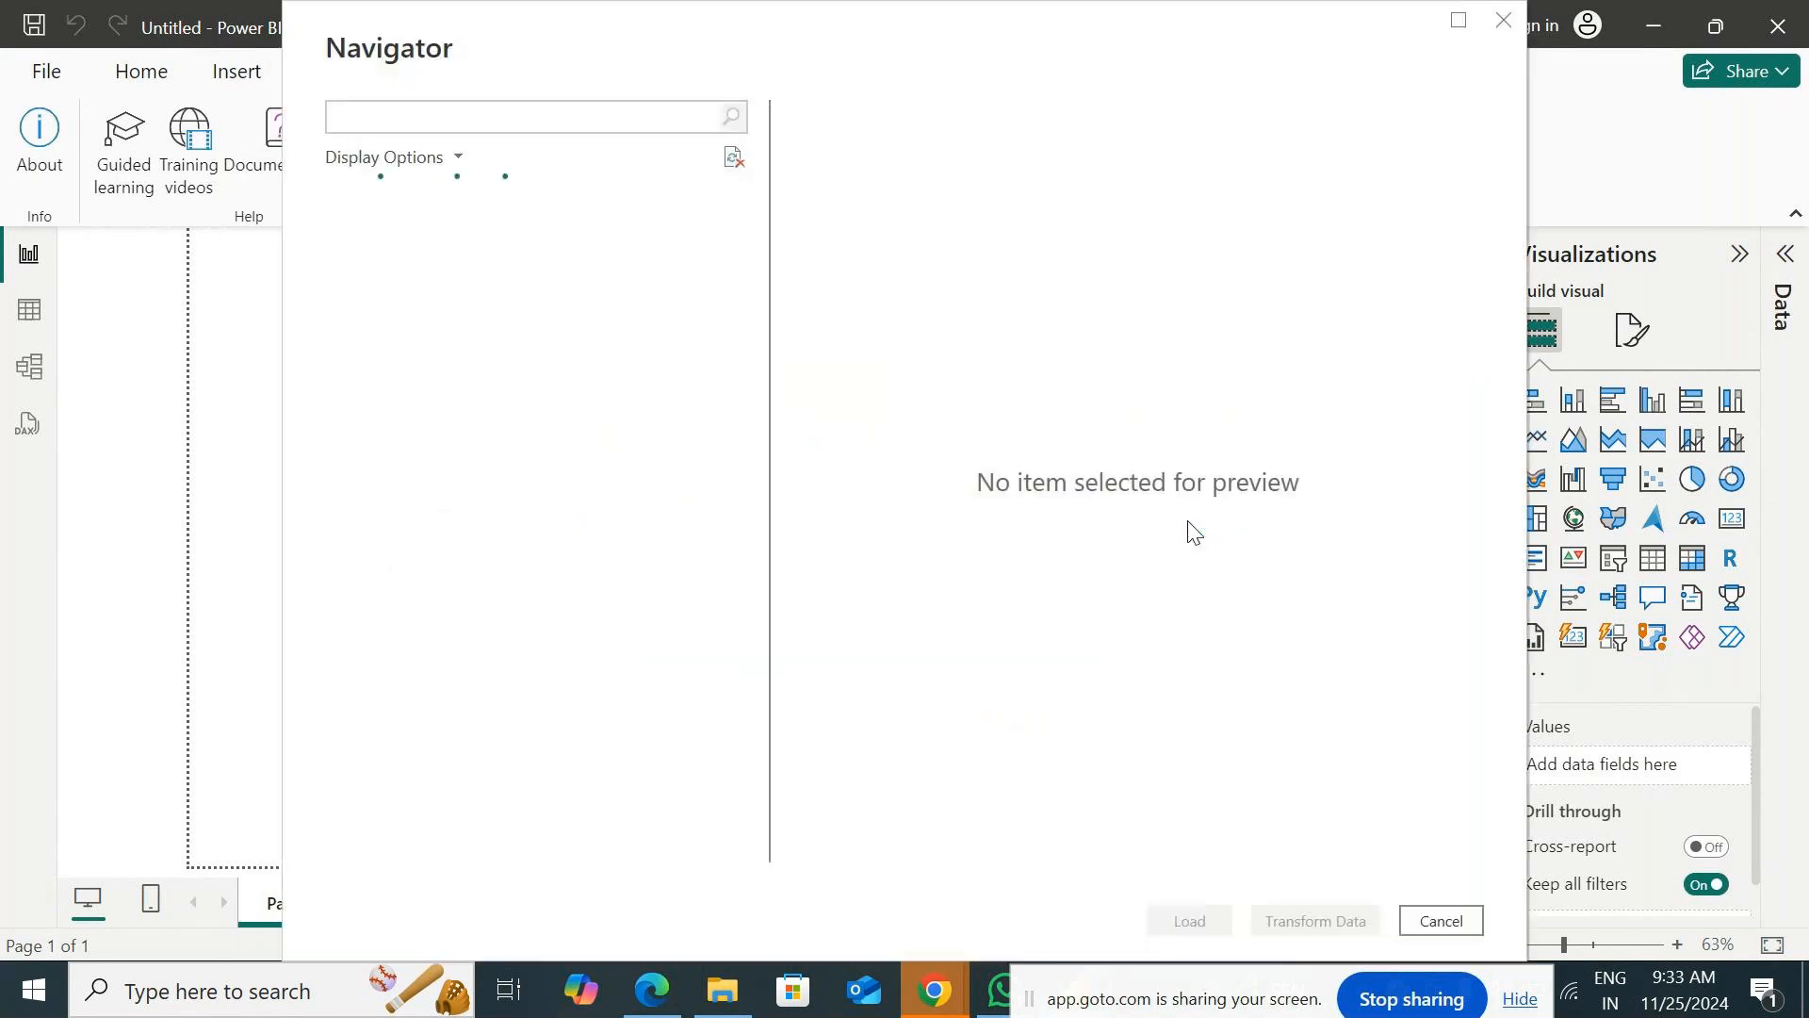
{"action": "left_click", "coordinate": [371, 237]}
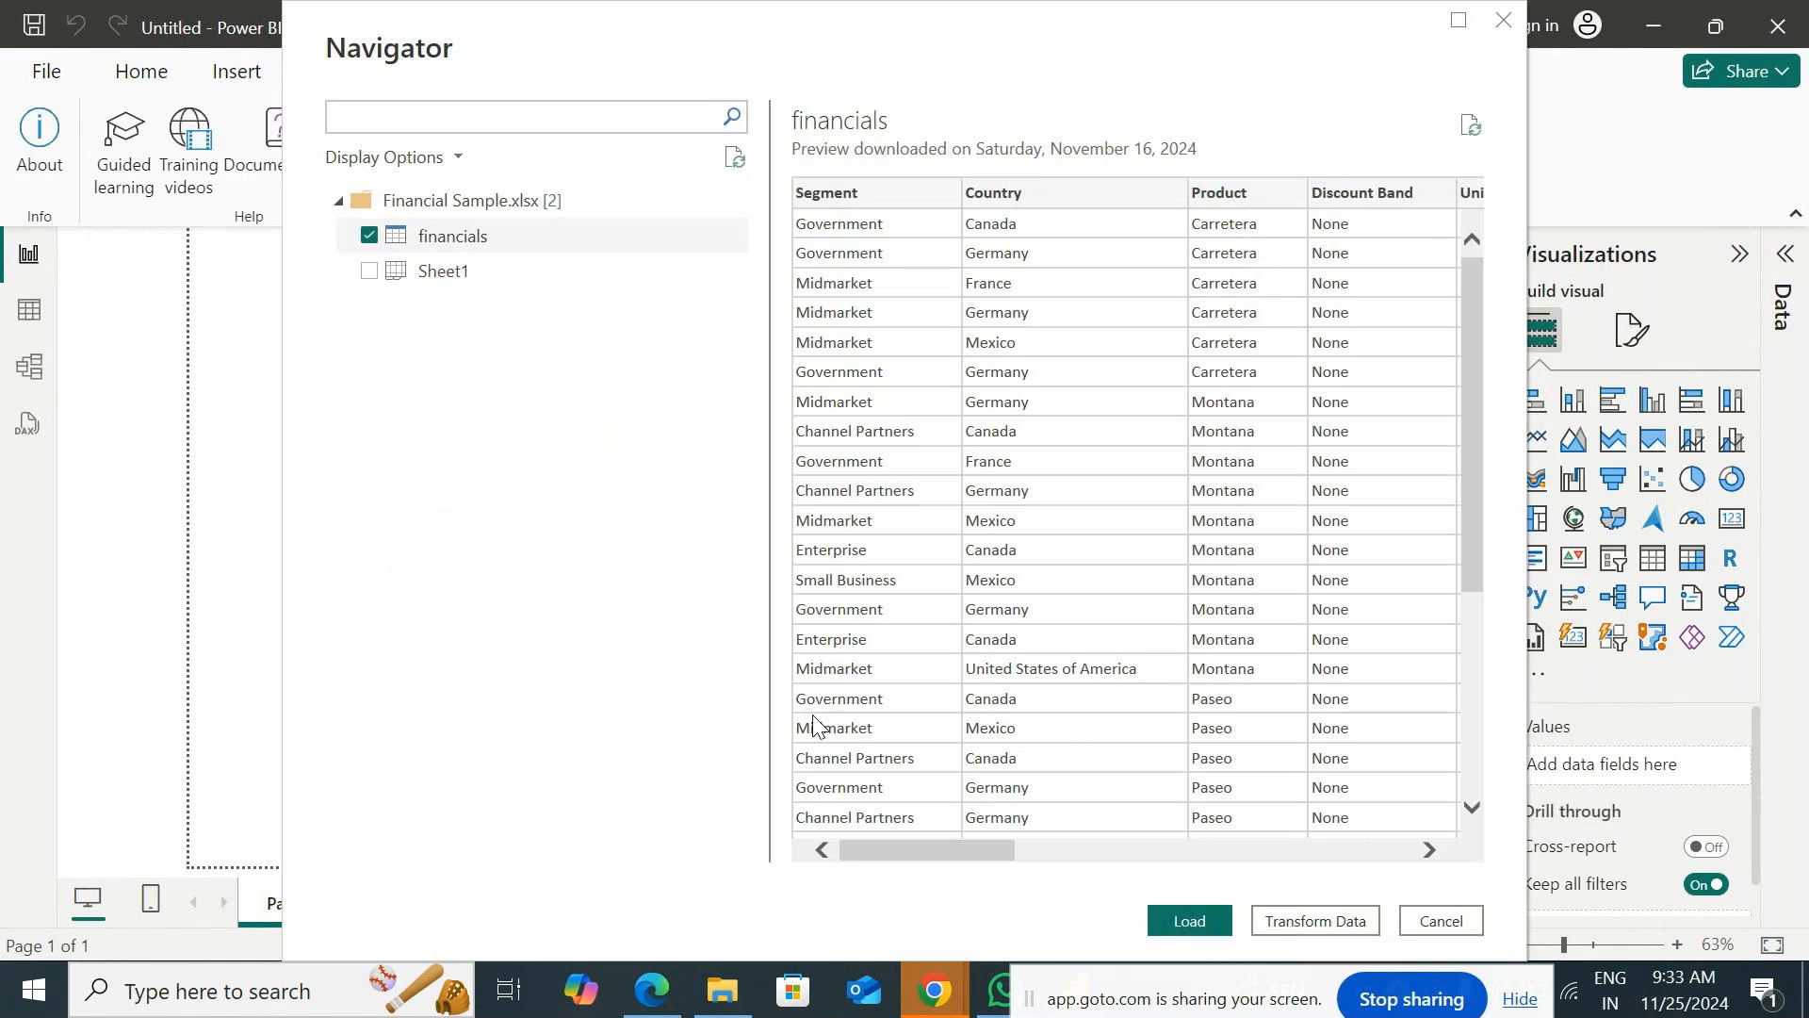
{"action": "left_click", "coordinate": [1184, 921]}
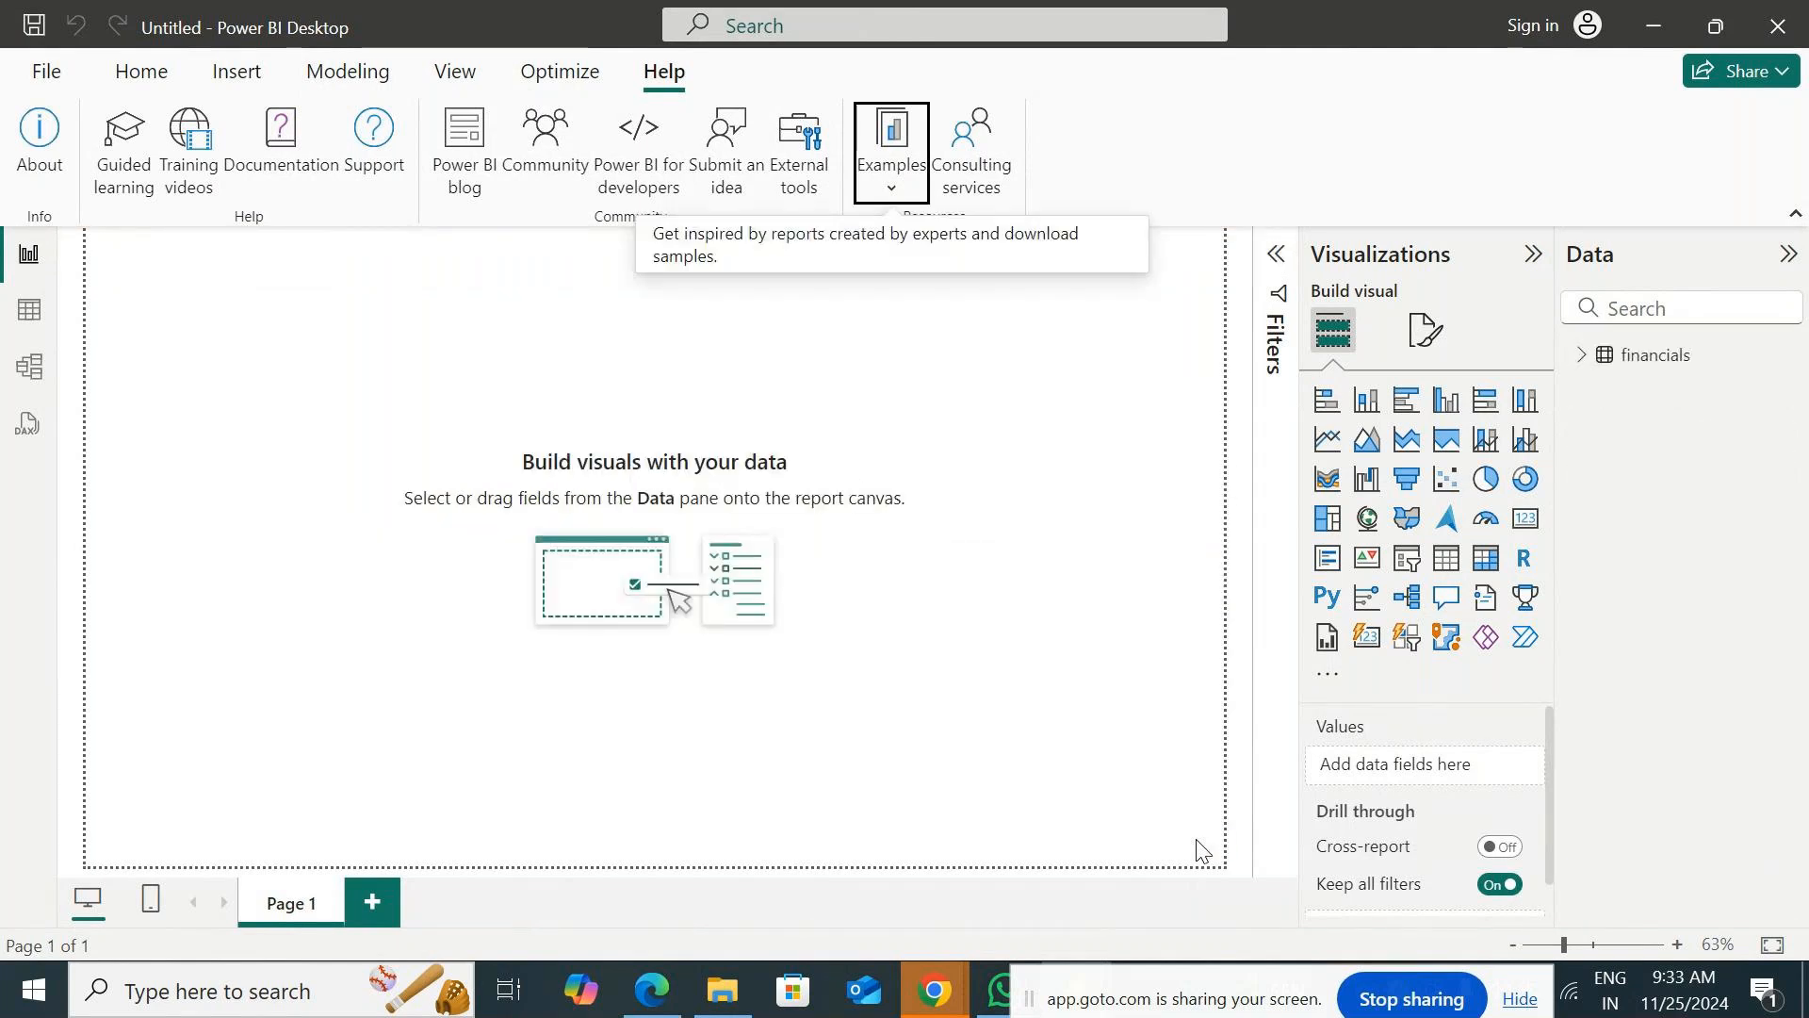
{"action": "left_click", "coordinate": [1112, 328]}
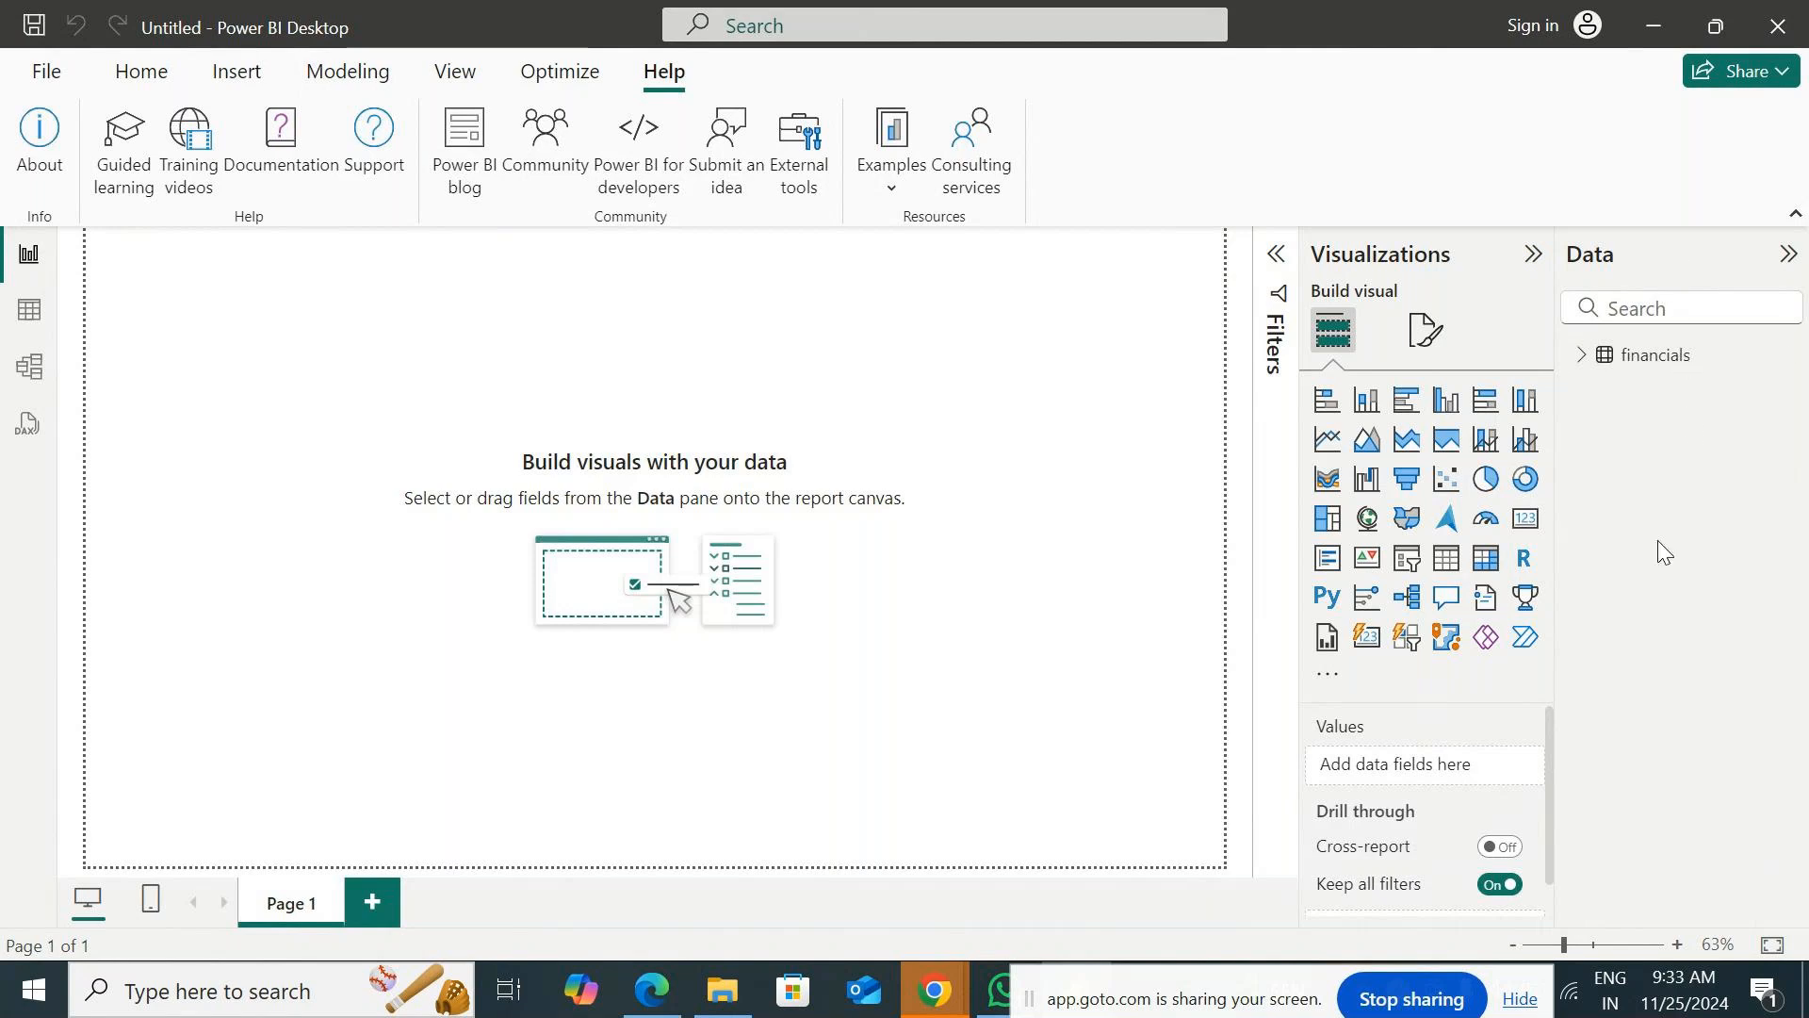
Expand the financials table and review its list of fields.
{"action": "left_click", "coordinate": [1584, 356]}
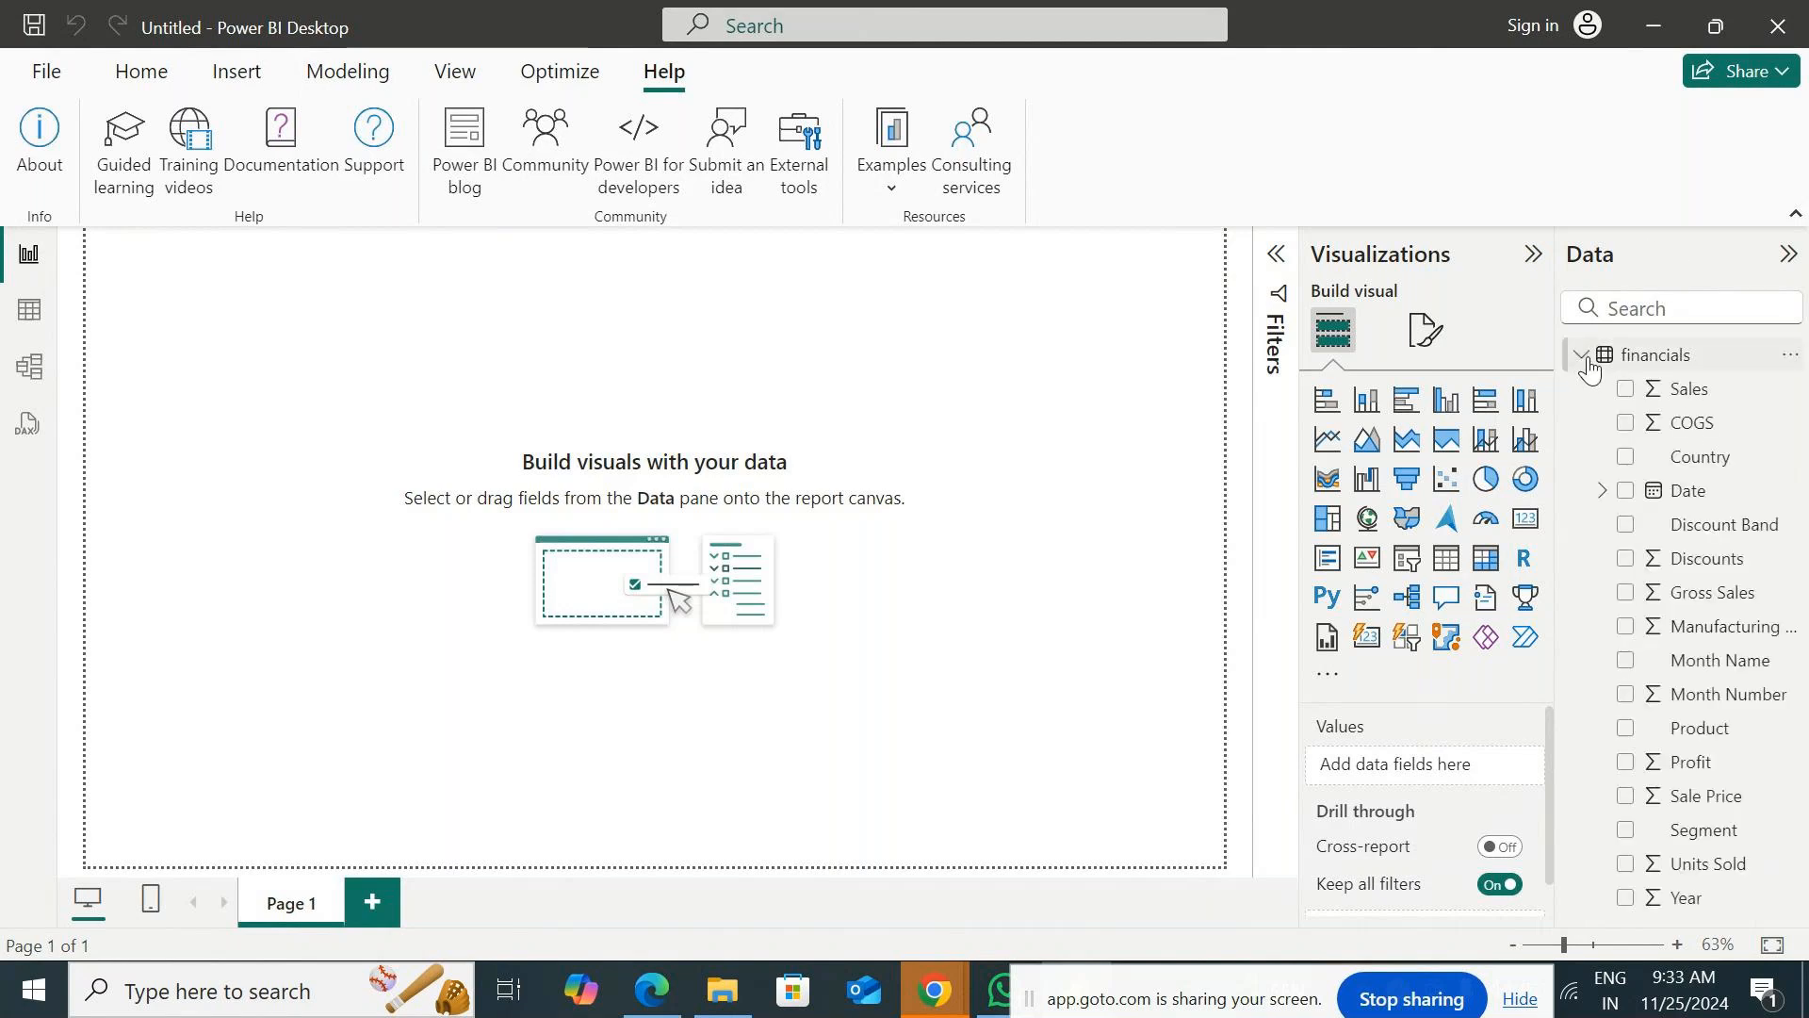
{"action": "left_click", "coordinate": [1584, 359]}
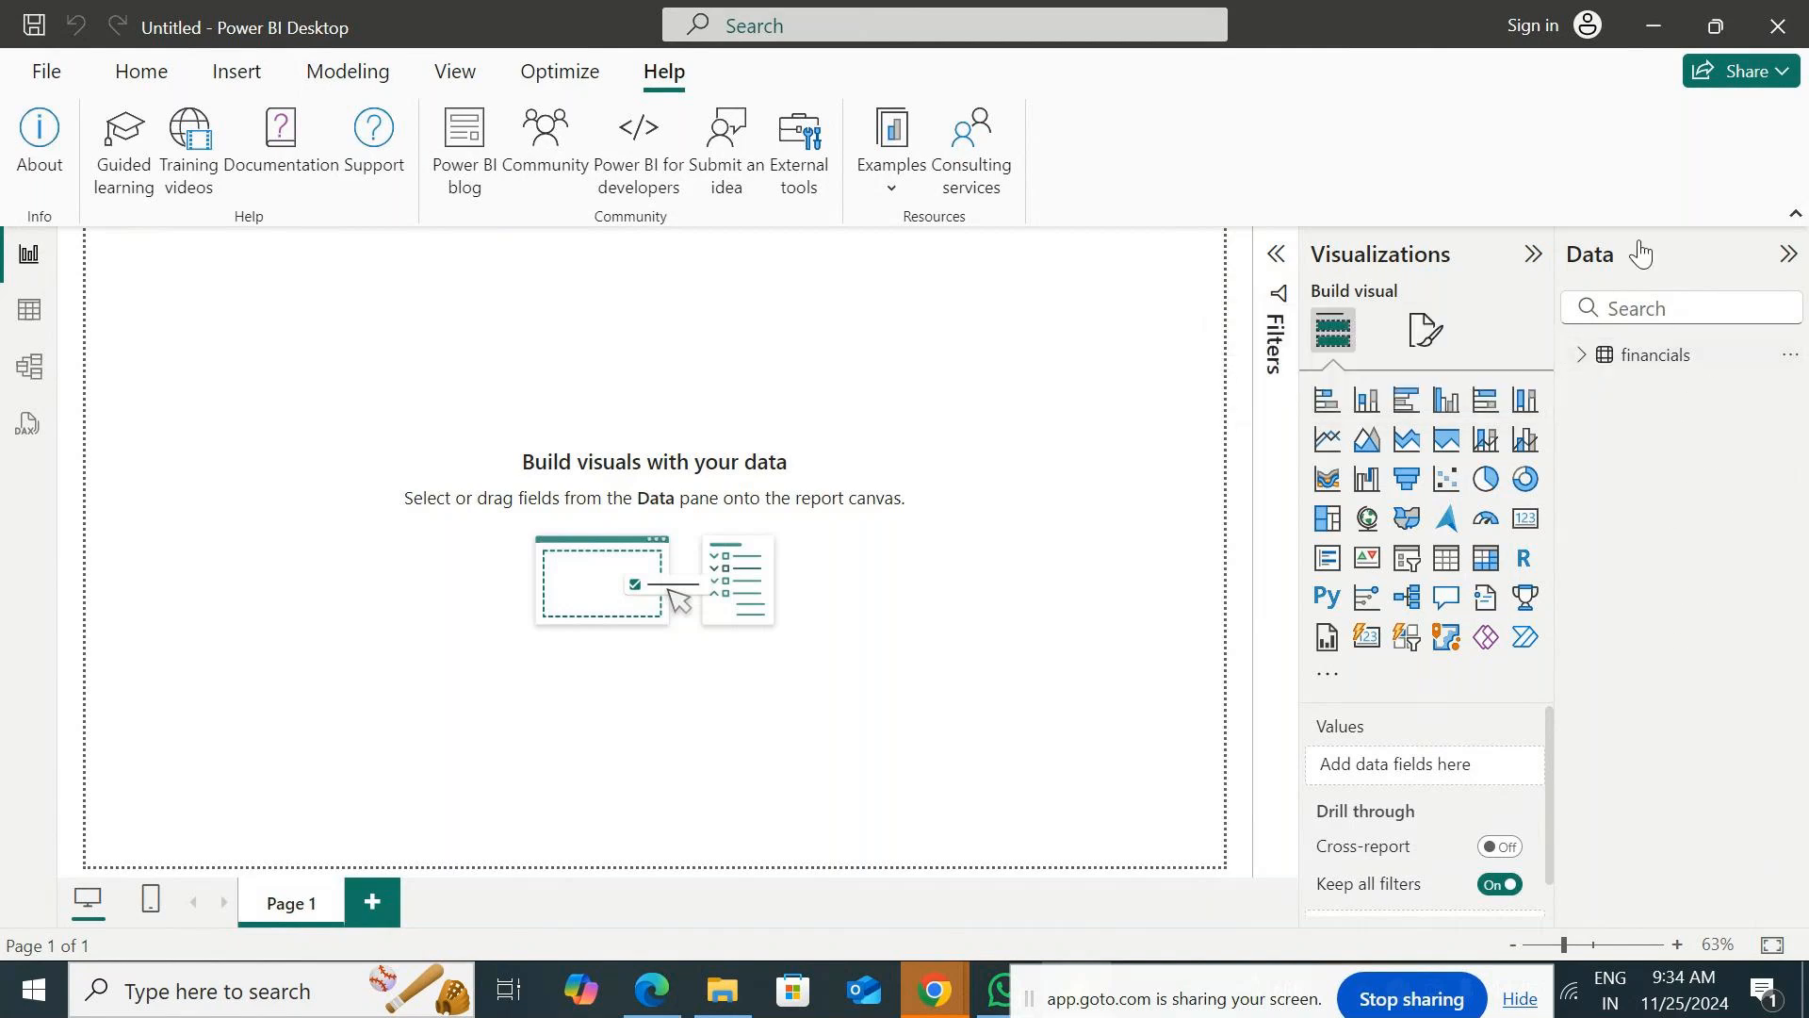
{"action": "left_click", "coordinate": [1583, 358]}
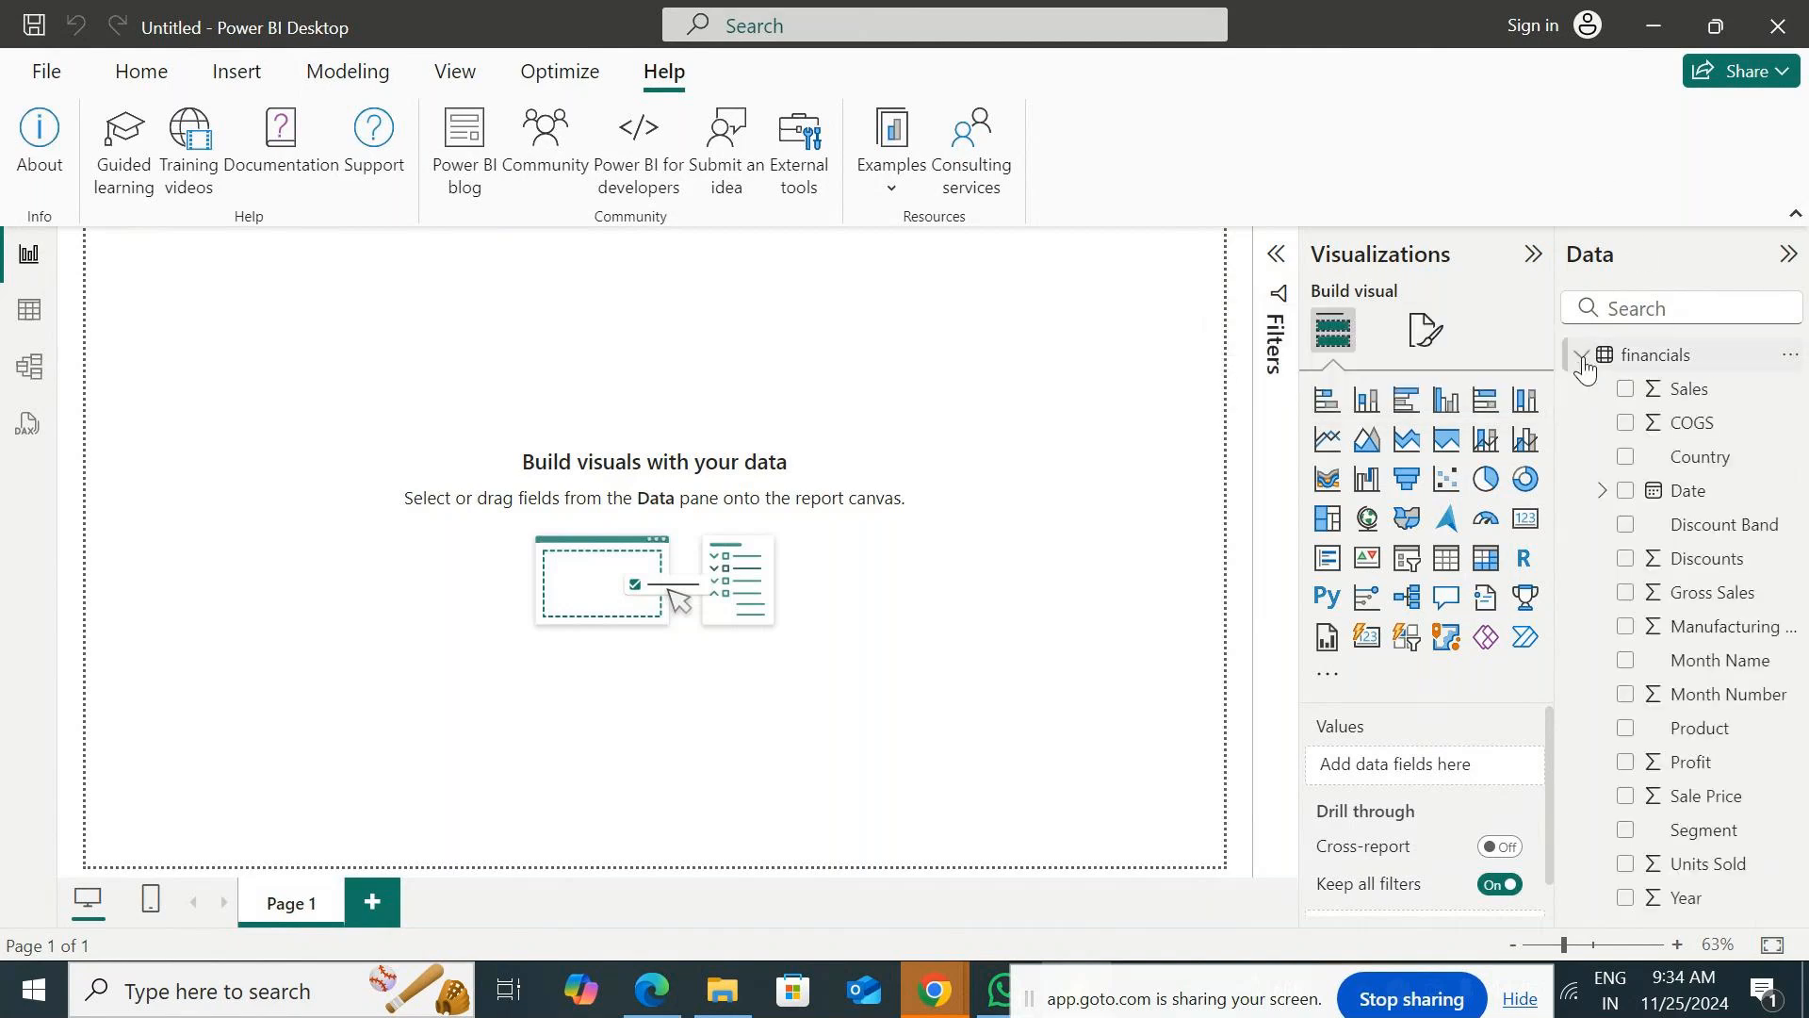
{"action": "left_click", "coordinate": [1583, 358]}
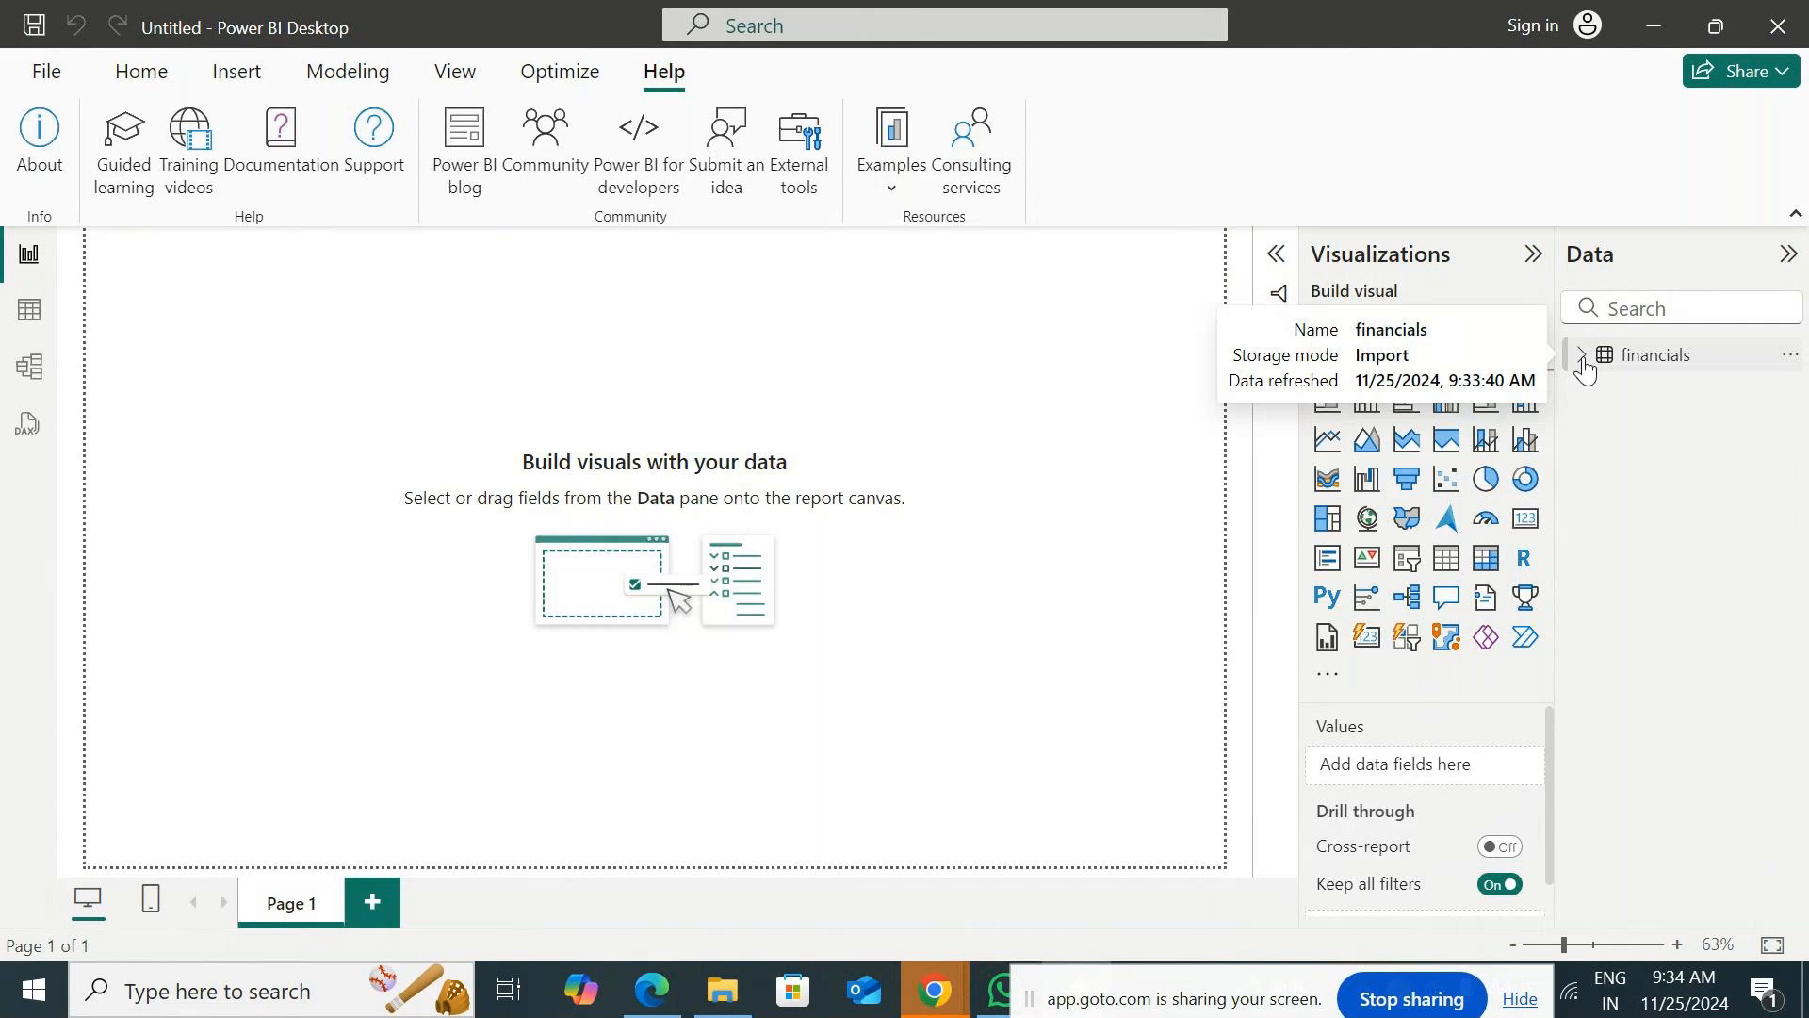
{"action": "left_click", "coordinate": [1583, 359]}
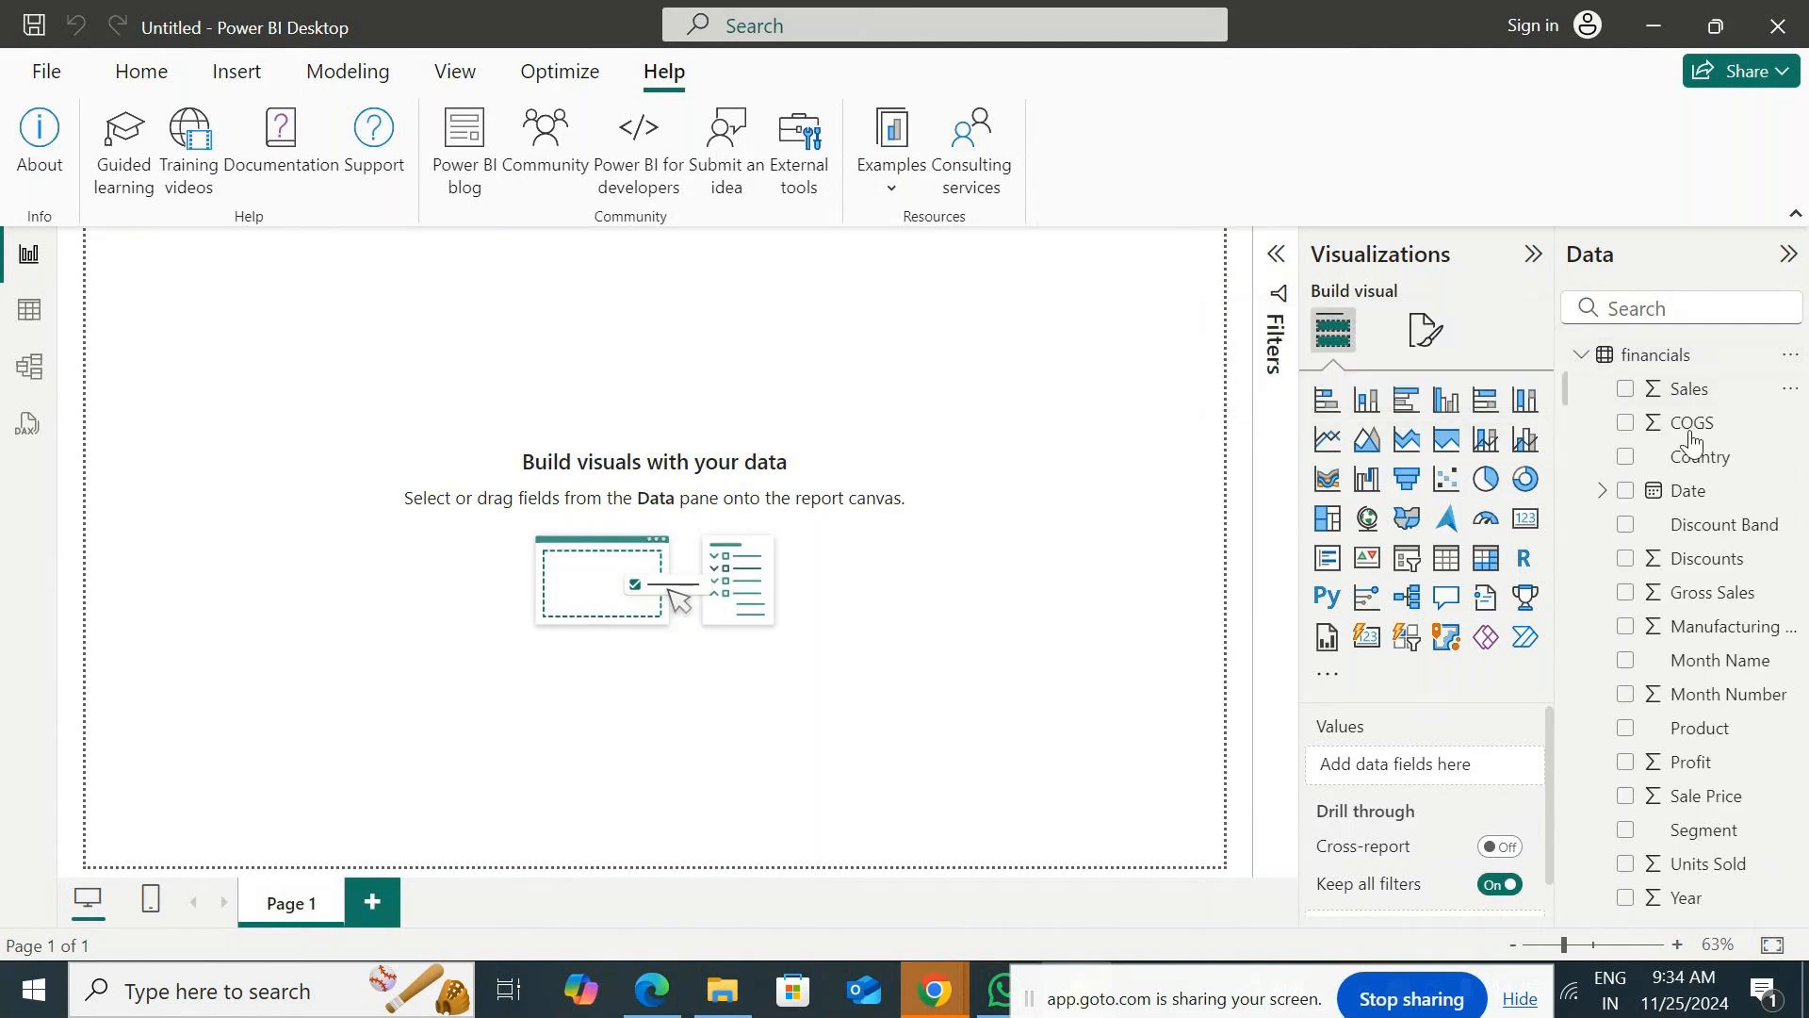
Try collapsing and reopening the Data and Visualizations panes, leaving only the Data pane expanded.
{"action": "left_click", "coordinate": [1693, 260]}
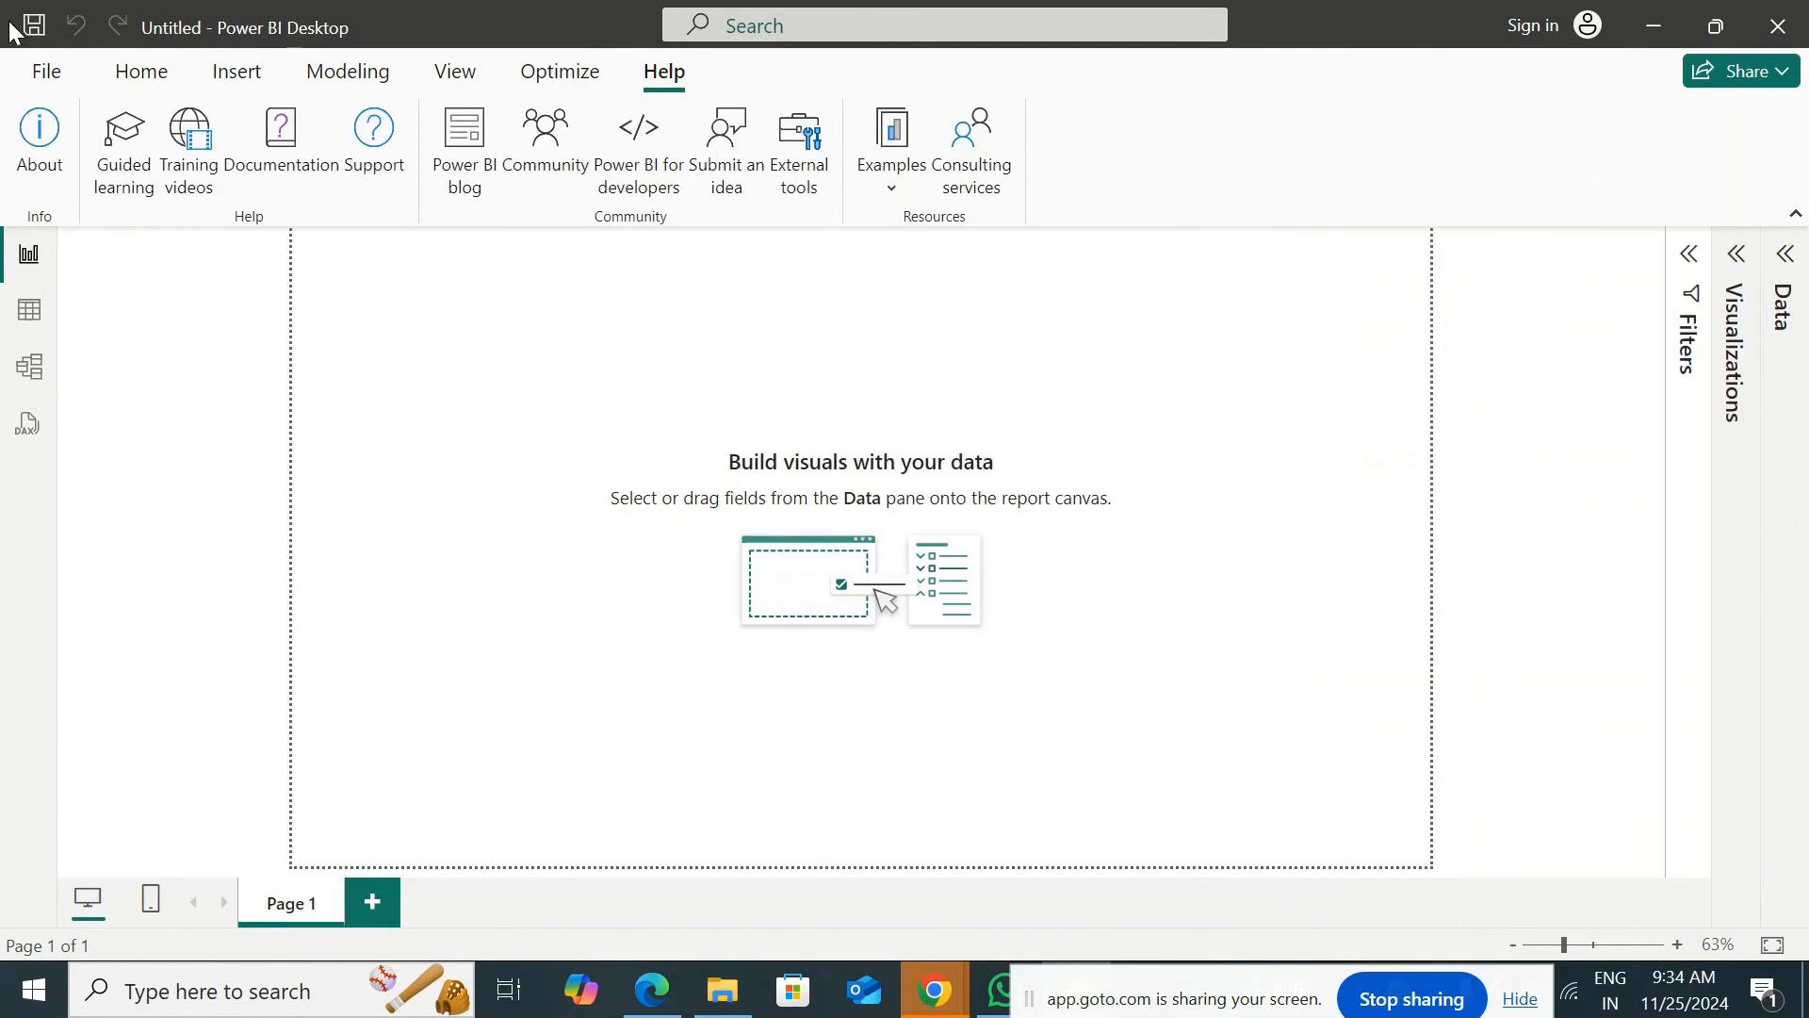
{"action": "left_click", "coordinate": [116, 82]}
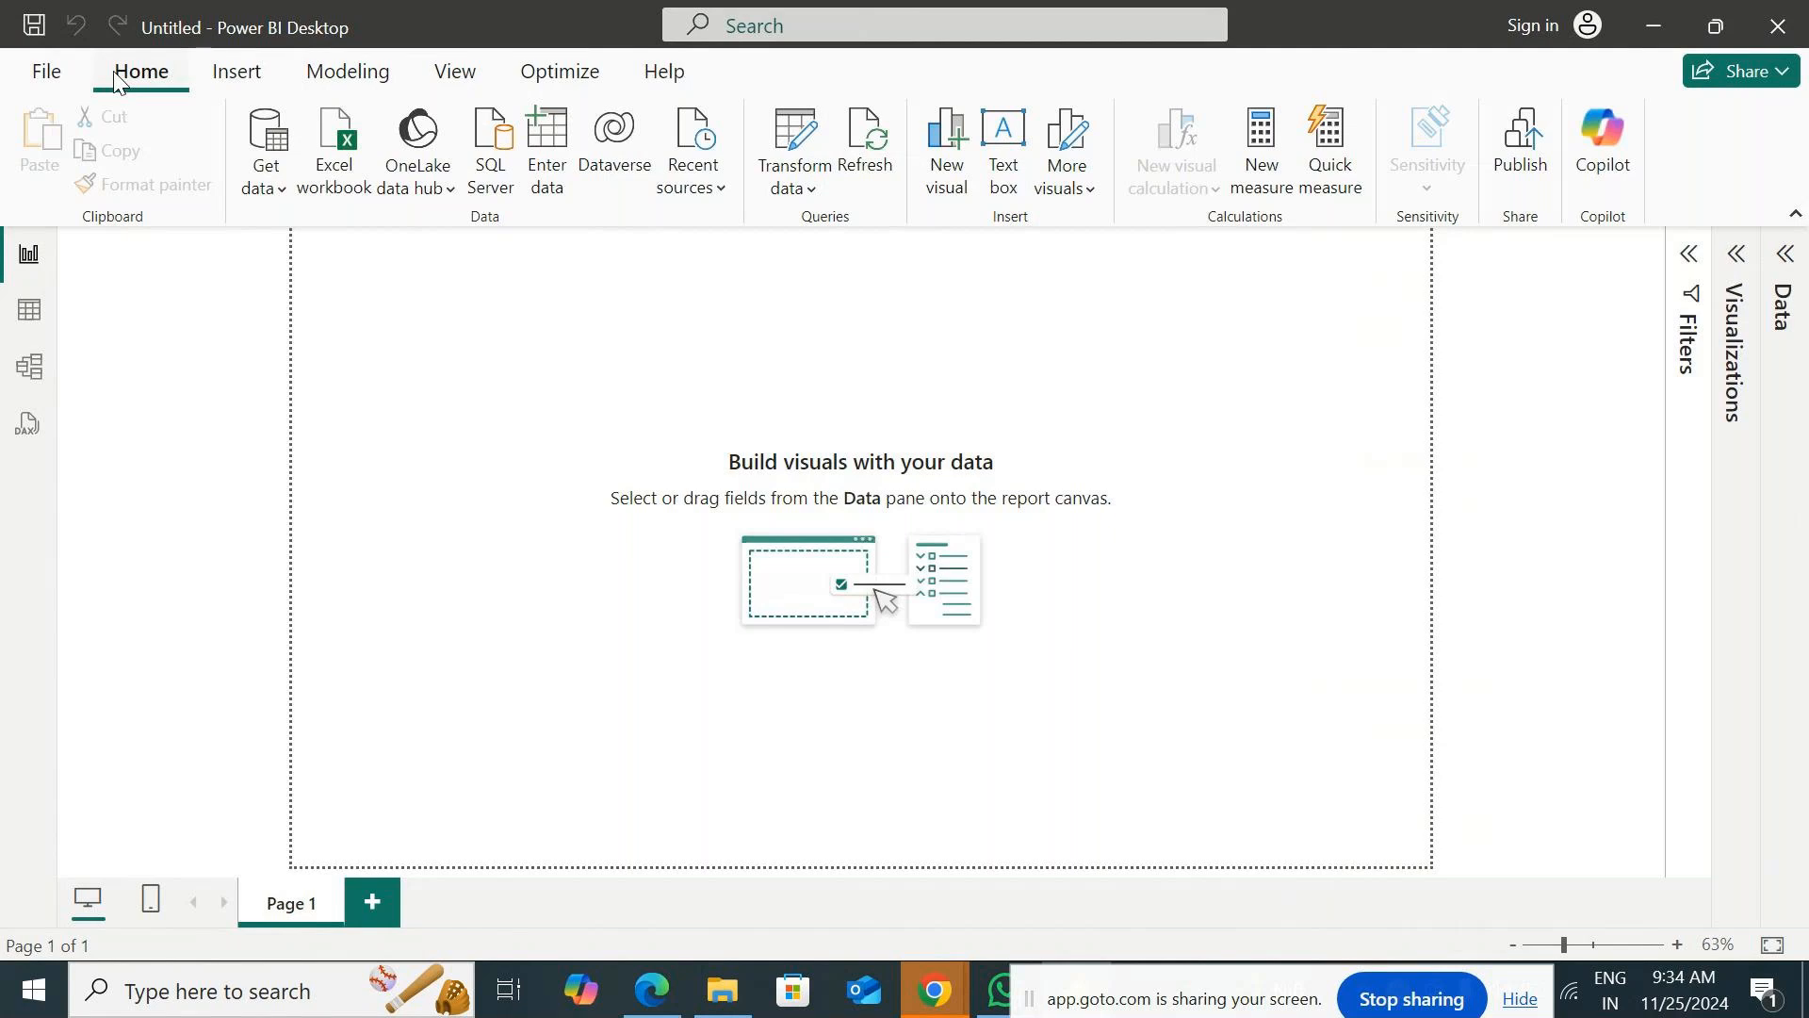
{"action": "left_click", "coordinate": [1787, 256]}
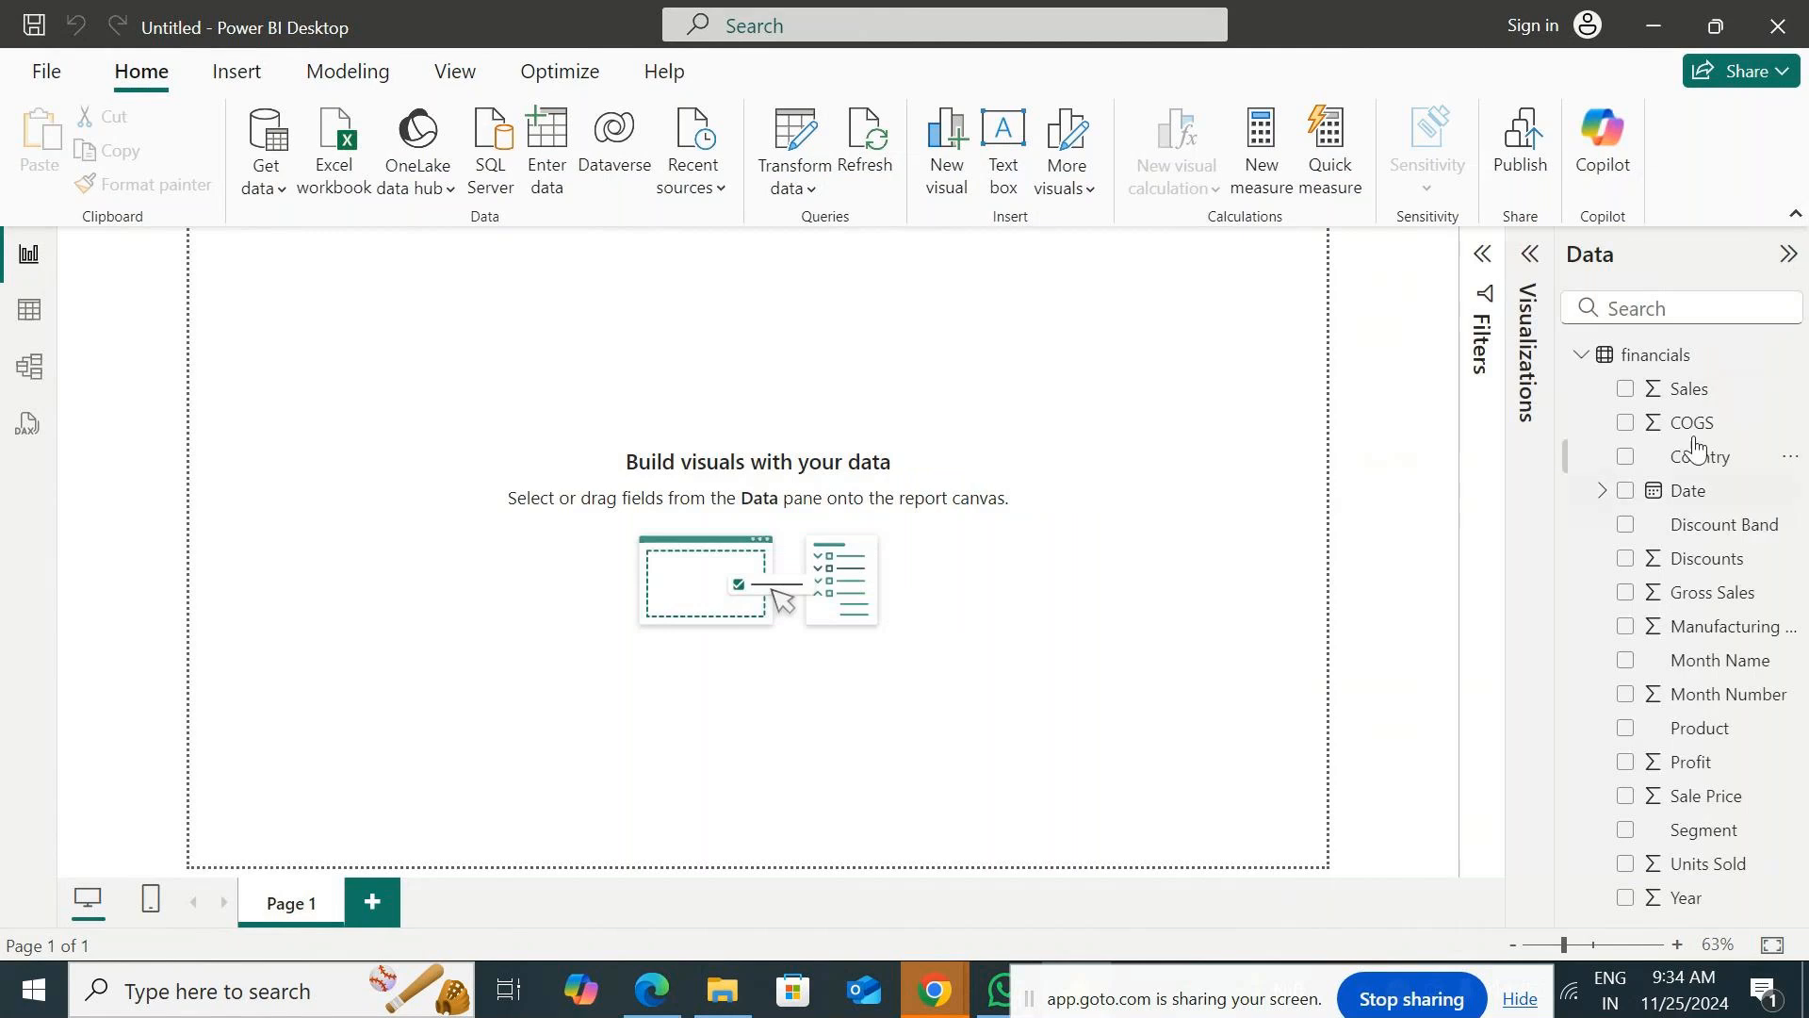
{"action": "left_click", "coordinate": [1787, 256]}
{"action": "left_click", "coordinate": [1740, 259]}
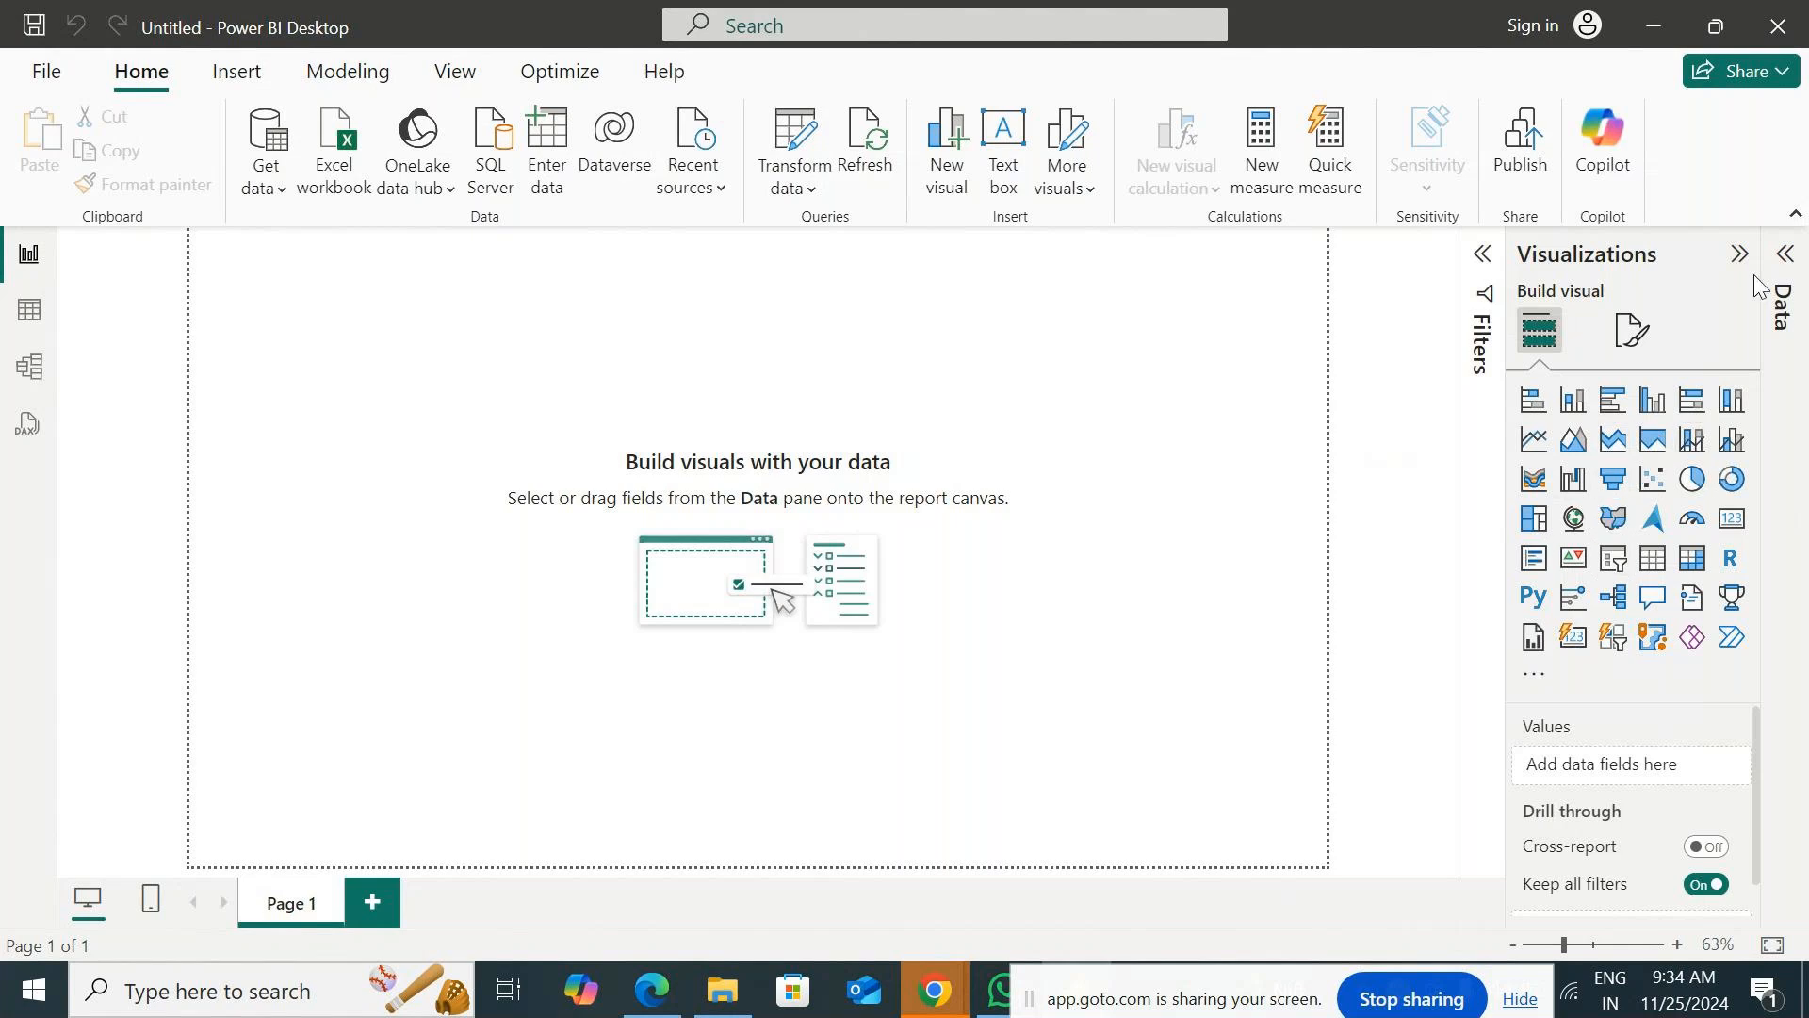
{"action": "left_click", "coordinate": [1782, 285]}
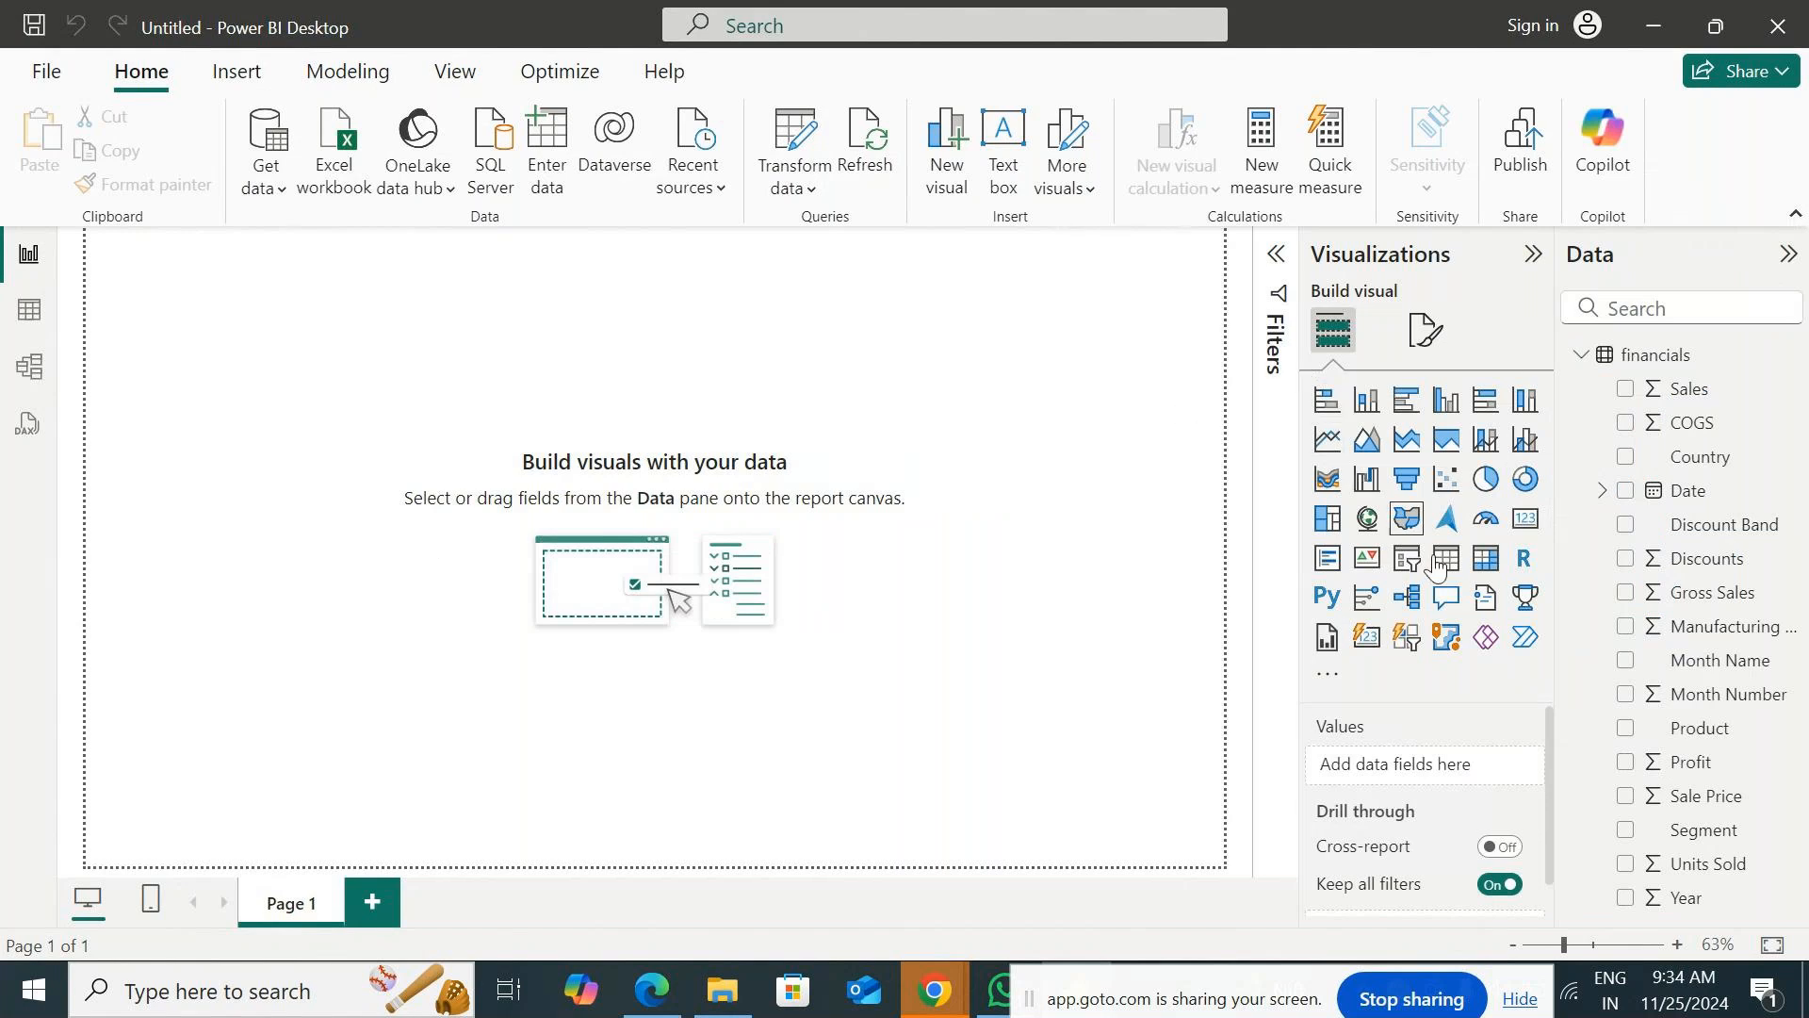
{"action": "left_click", "coordinate": [1533, 255]}
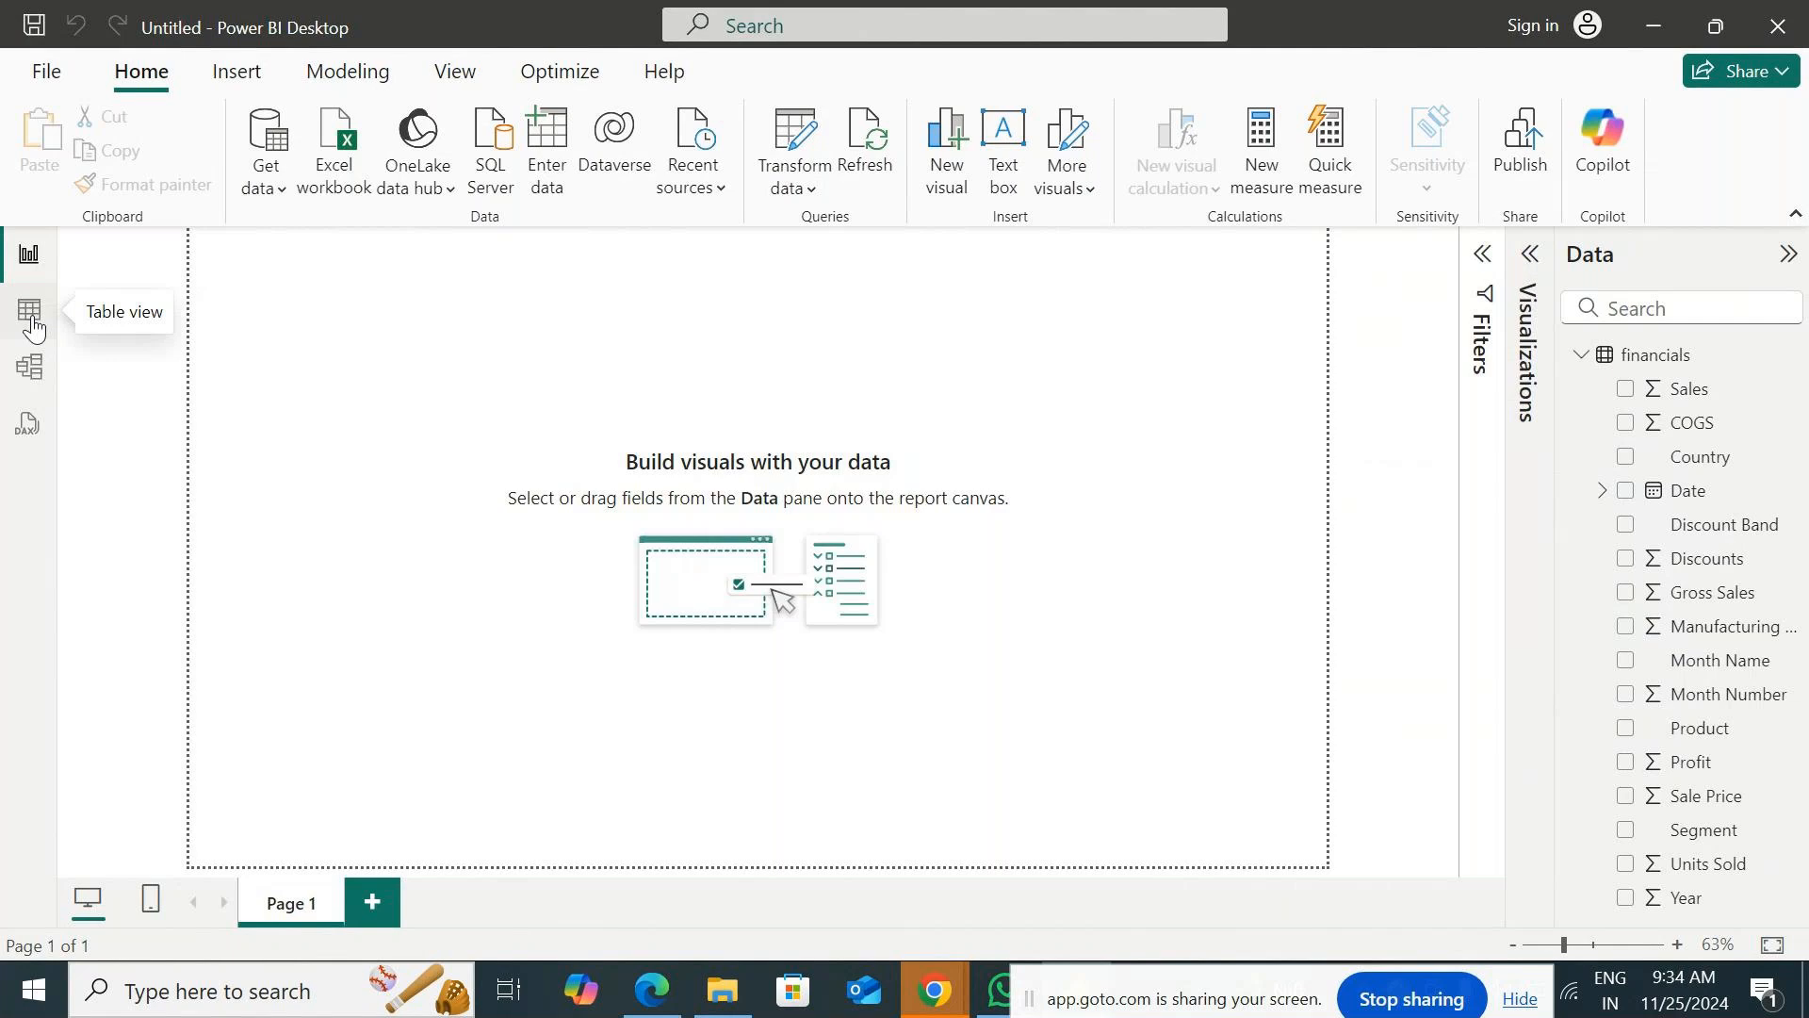
Look at the data in Model view and DAX query view, and return to Report view.
{"action": "left_click", "coordinate": [36, 368]}
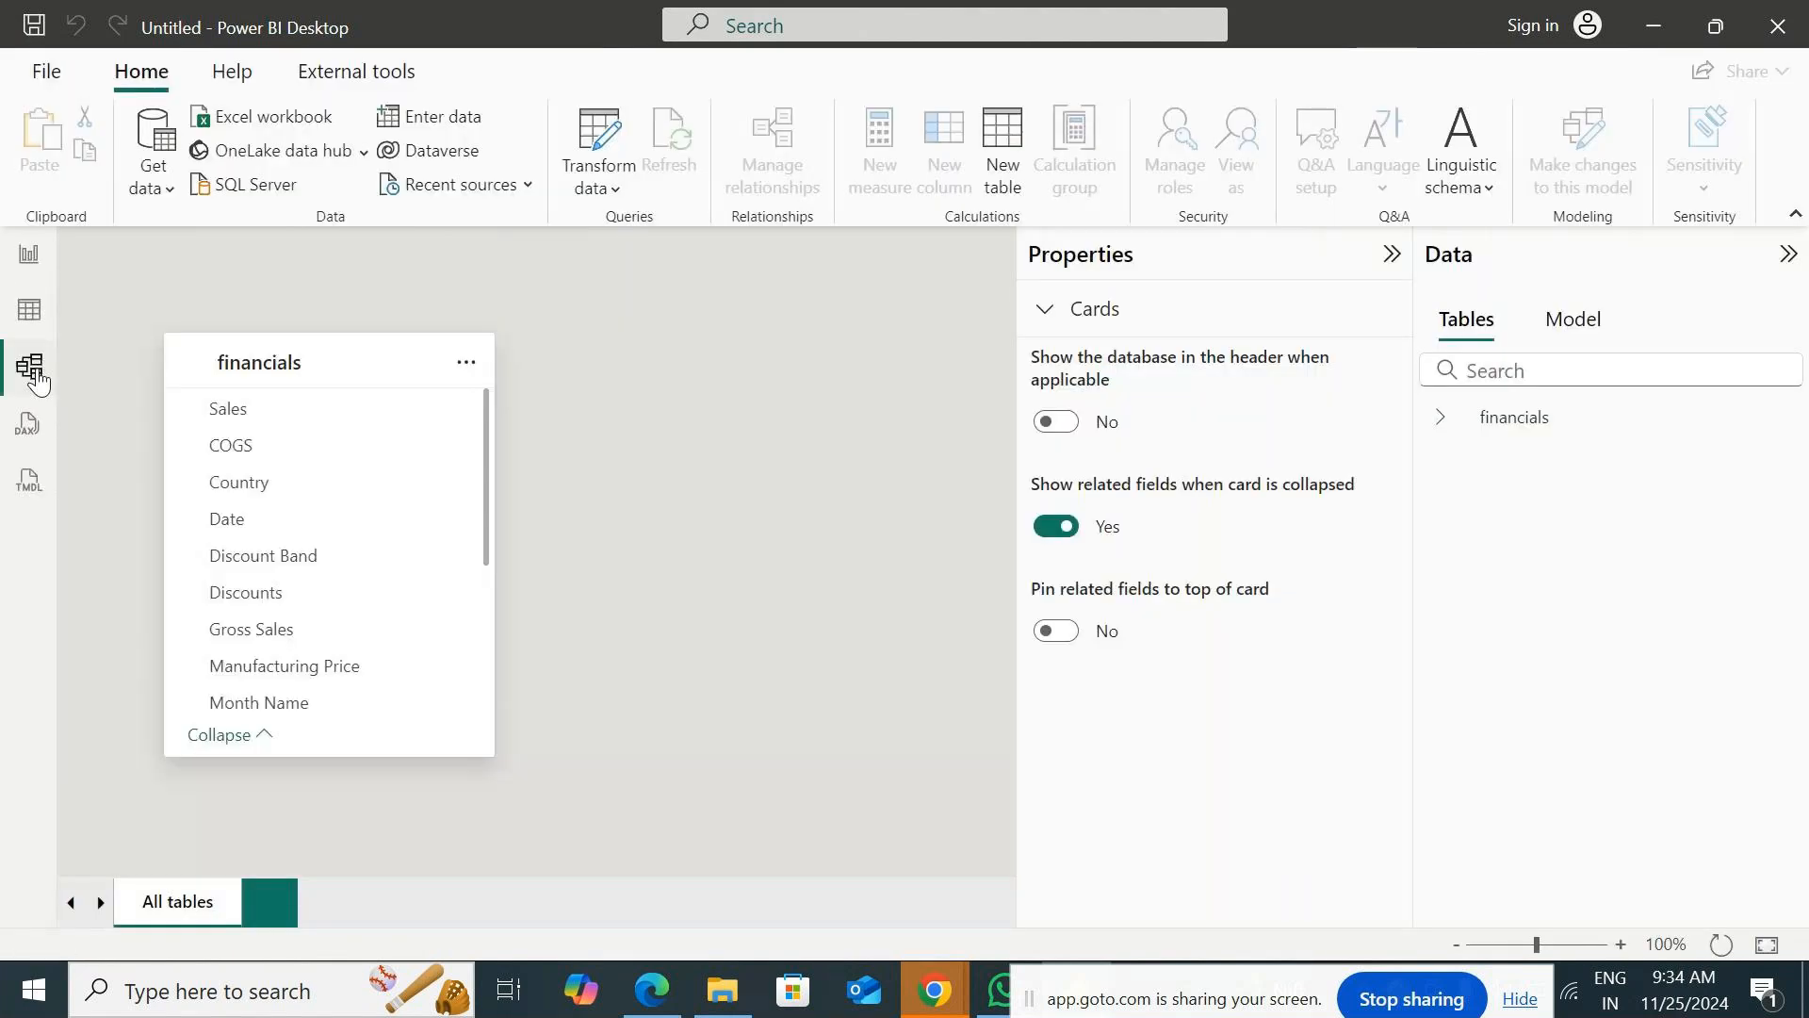
{"action": "left_click", "coordinate": [23, 426]}
{"action": "left_click", "coordinate": [19, 256]}
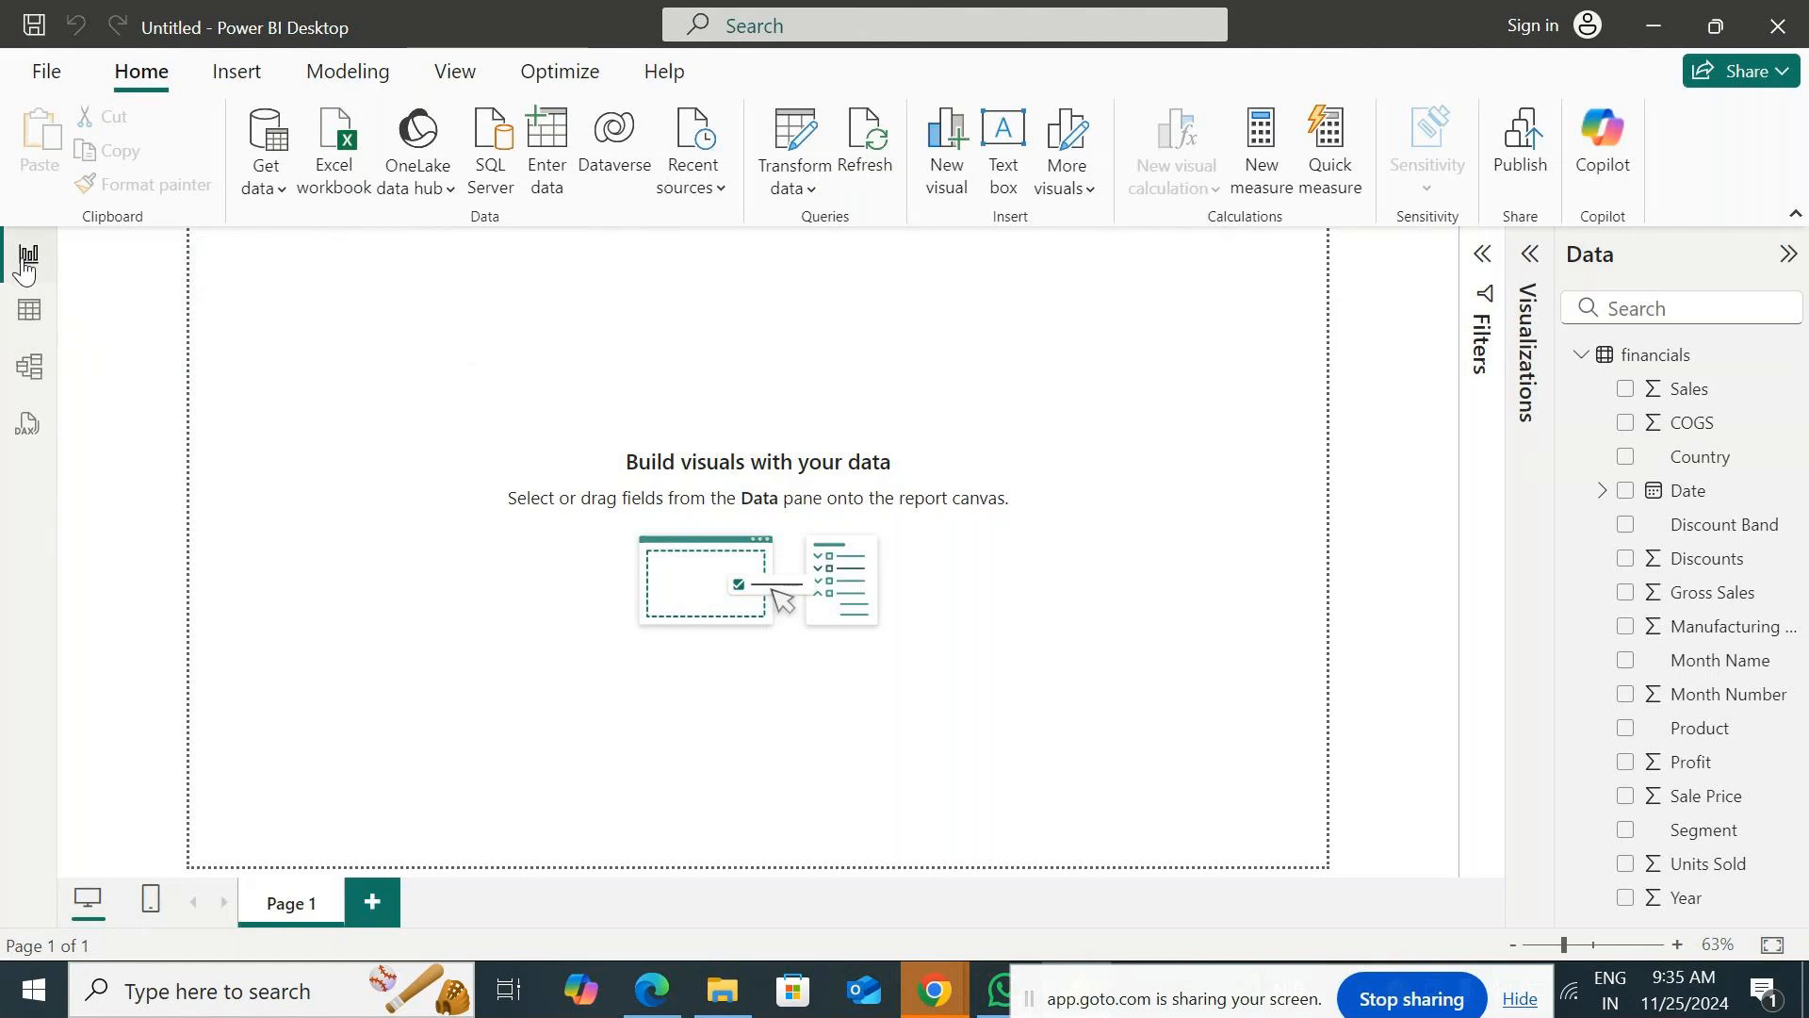
Add three more pages to the report and return to Page 1.
{"action": "left_click", "coordinate": [367, 907]}
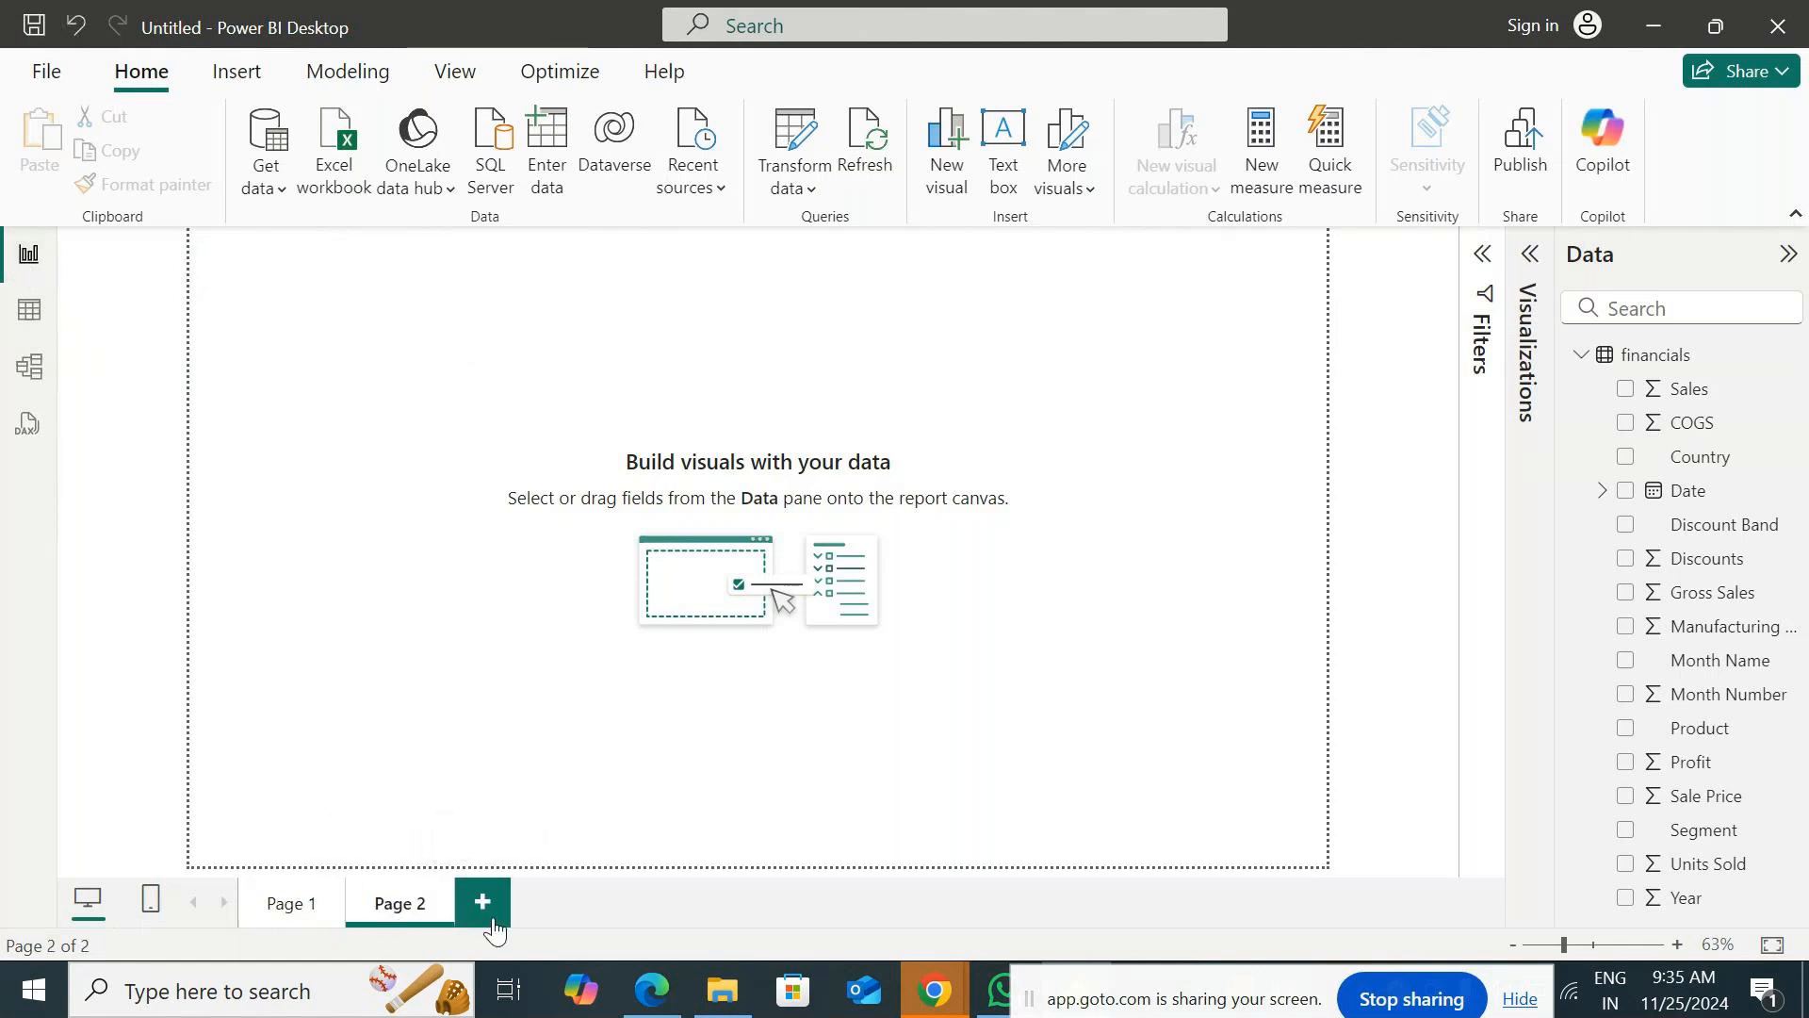
{"action": "left_click", "coordinate": [482, 903]}
{"action": "left_click", "coordinate": [589, 903]}
{"action": "left_click", "coordinate": [278, 903]}
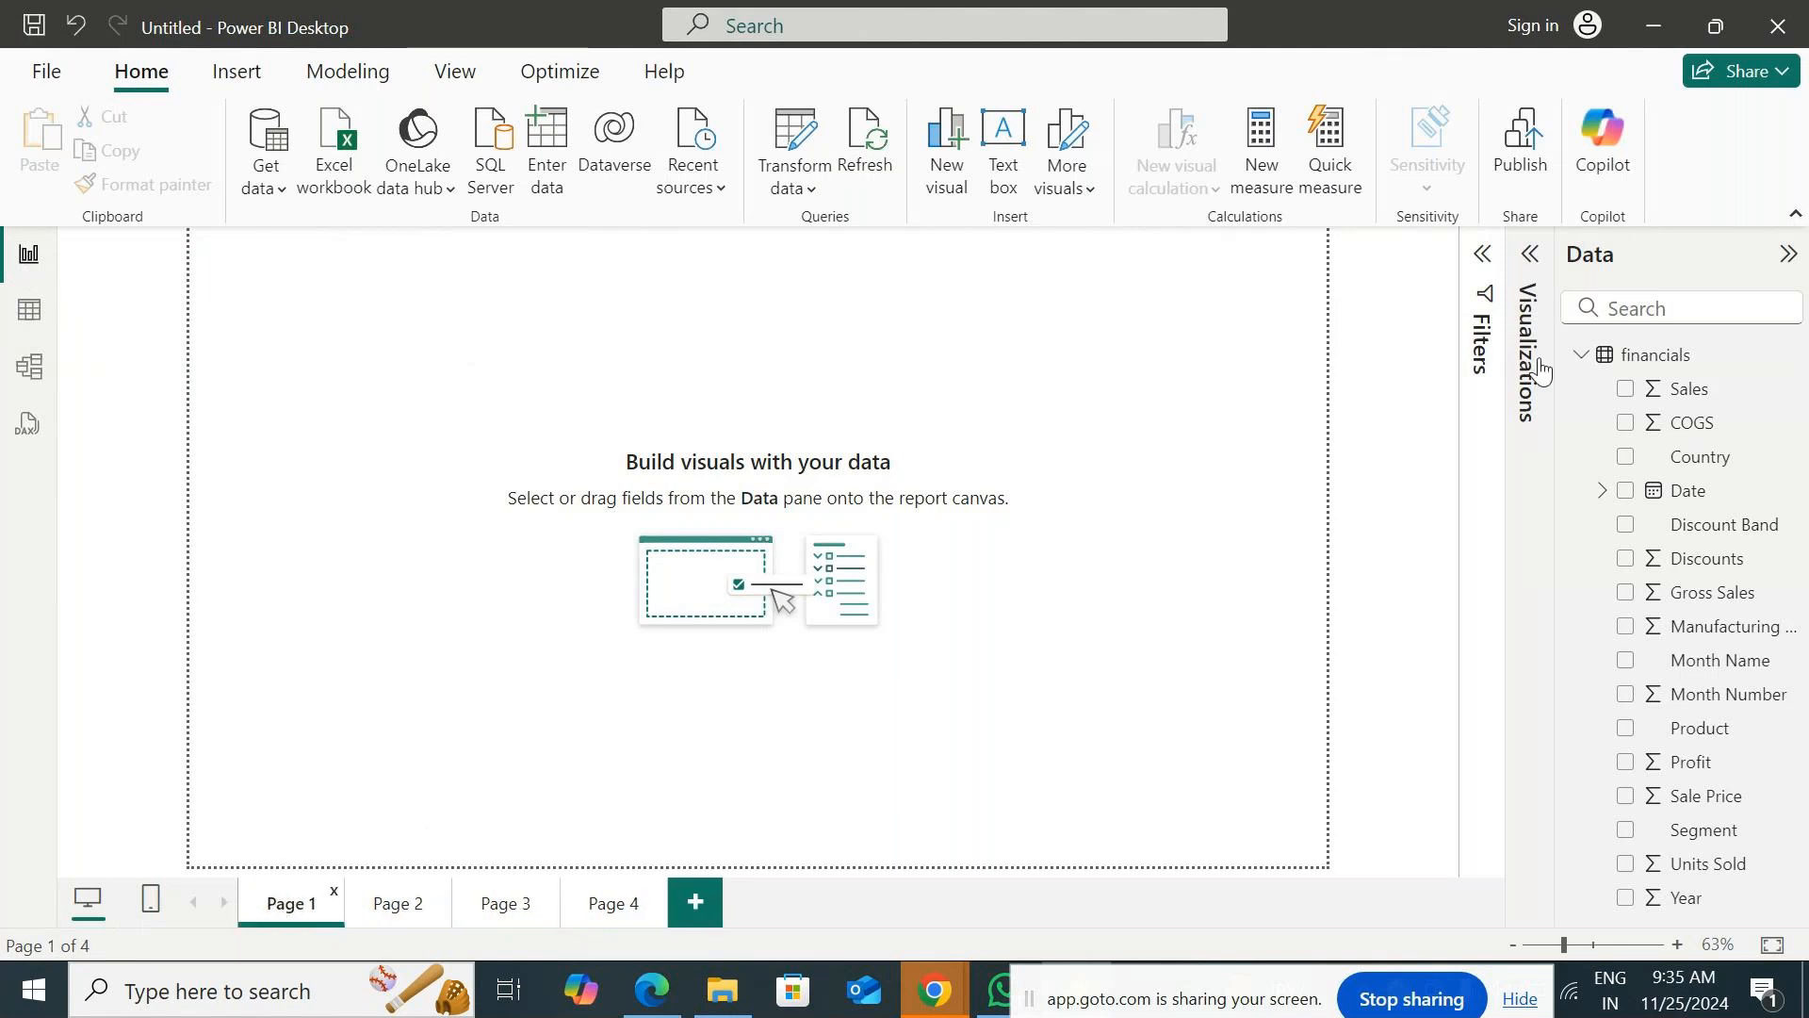
Insert an enlarged clustered column chart on Page 1 with Country on the X-axis and Sales on the Y-axis.
{"action": "left_click", "coordinate": [1532, 264]}
{"action": "left_click", "coordinate": [1448, 403]}
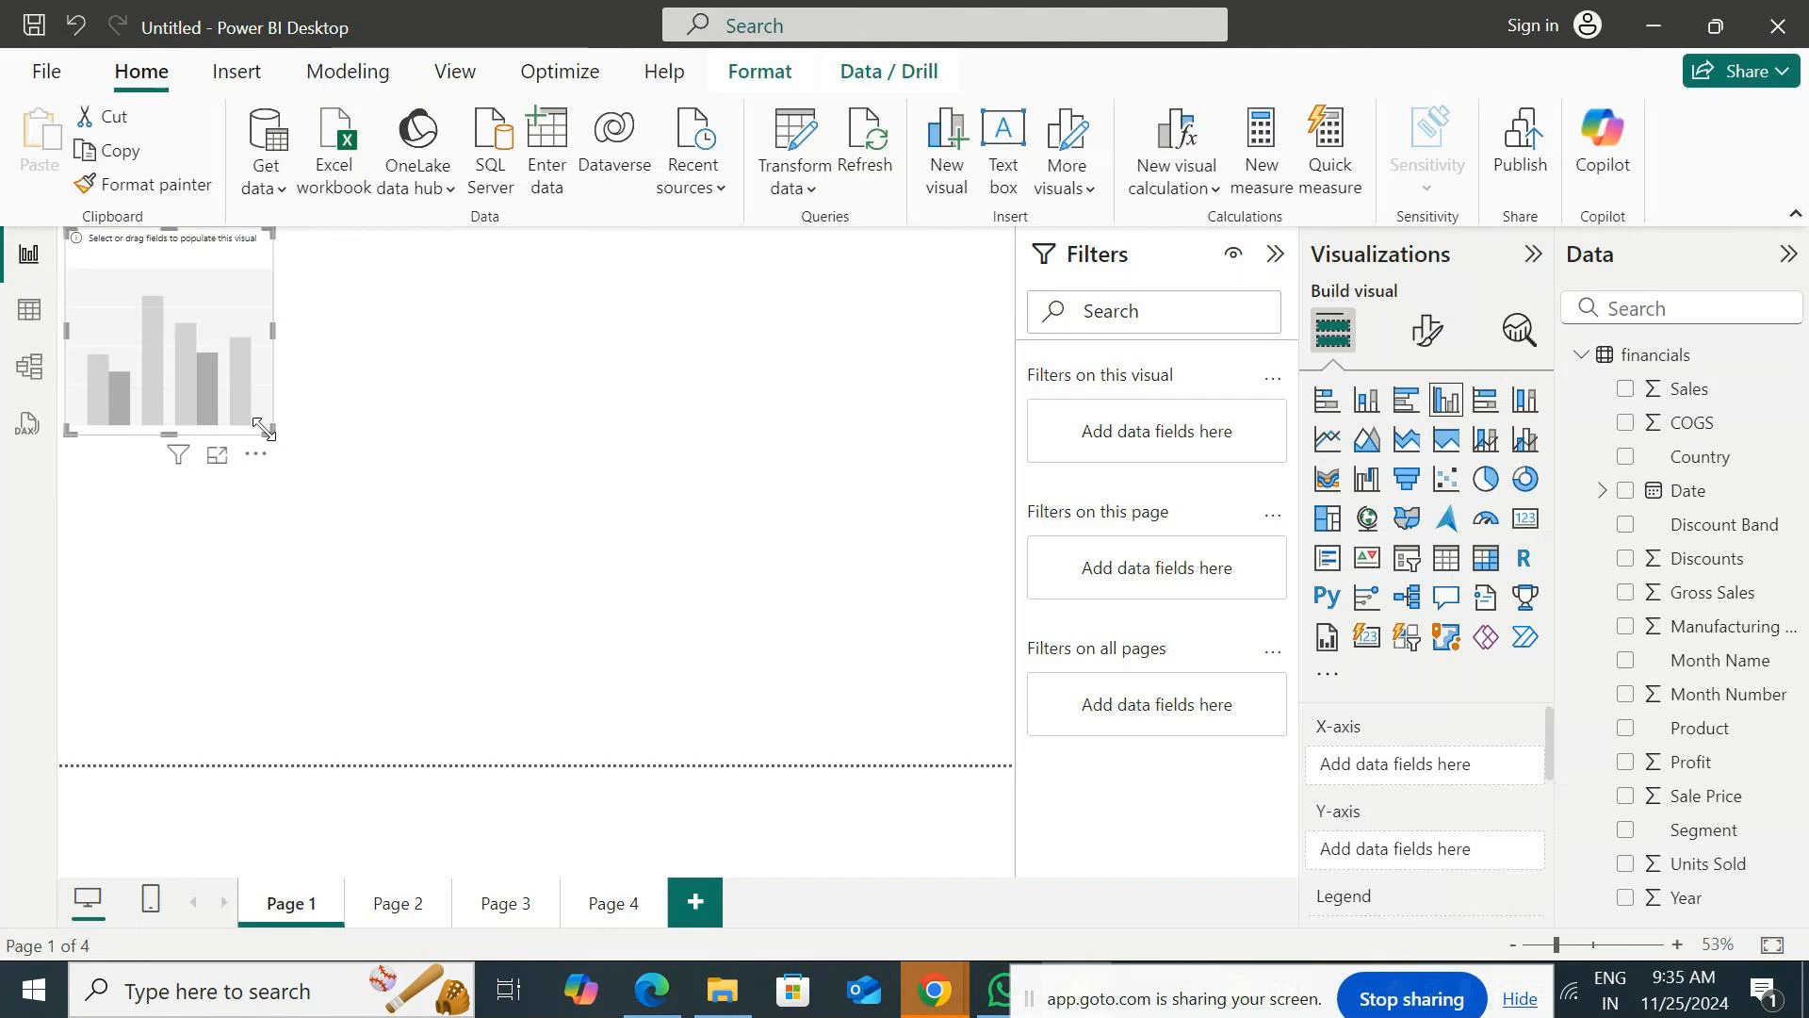
{"action": "left_click_drag", "start_coordinate": [269, 432], "coordinate": [854, 648]}
{"action": "left_click_drag", "start_coordinate": [1700, 456], "coordinate": [718, 459]}
{"action": "left_click_drag", "start_coordinate": [1743, 390], "coordinate": [705, 472]}
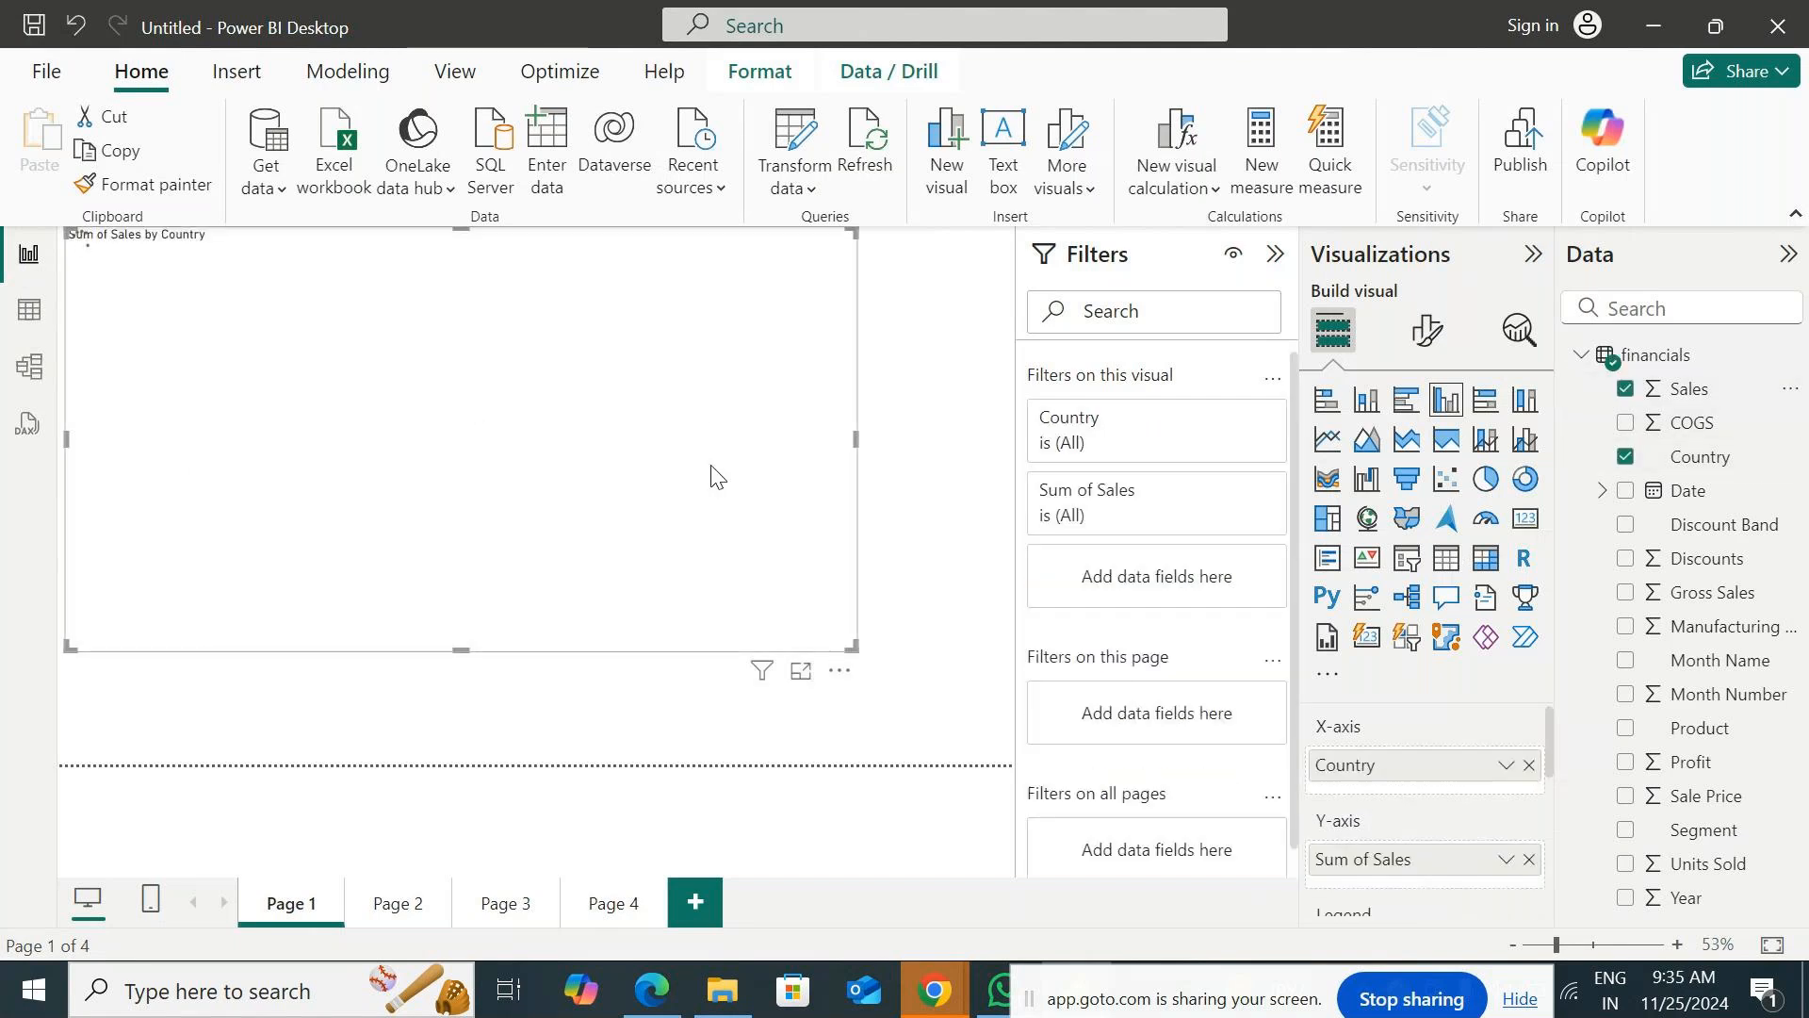
Collapse the Filters and Visualizations panes and resize the column chart to the full page height and slightly over half its width.
{"action": "left_click", "coordinate": [1276, 254]}
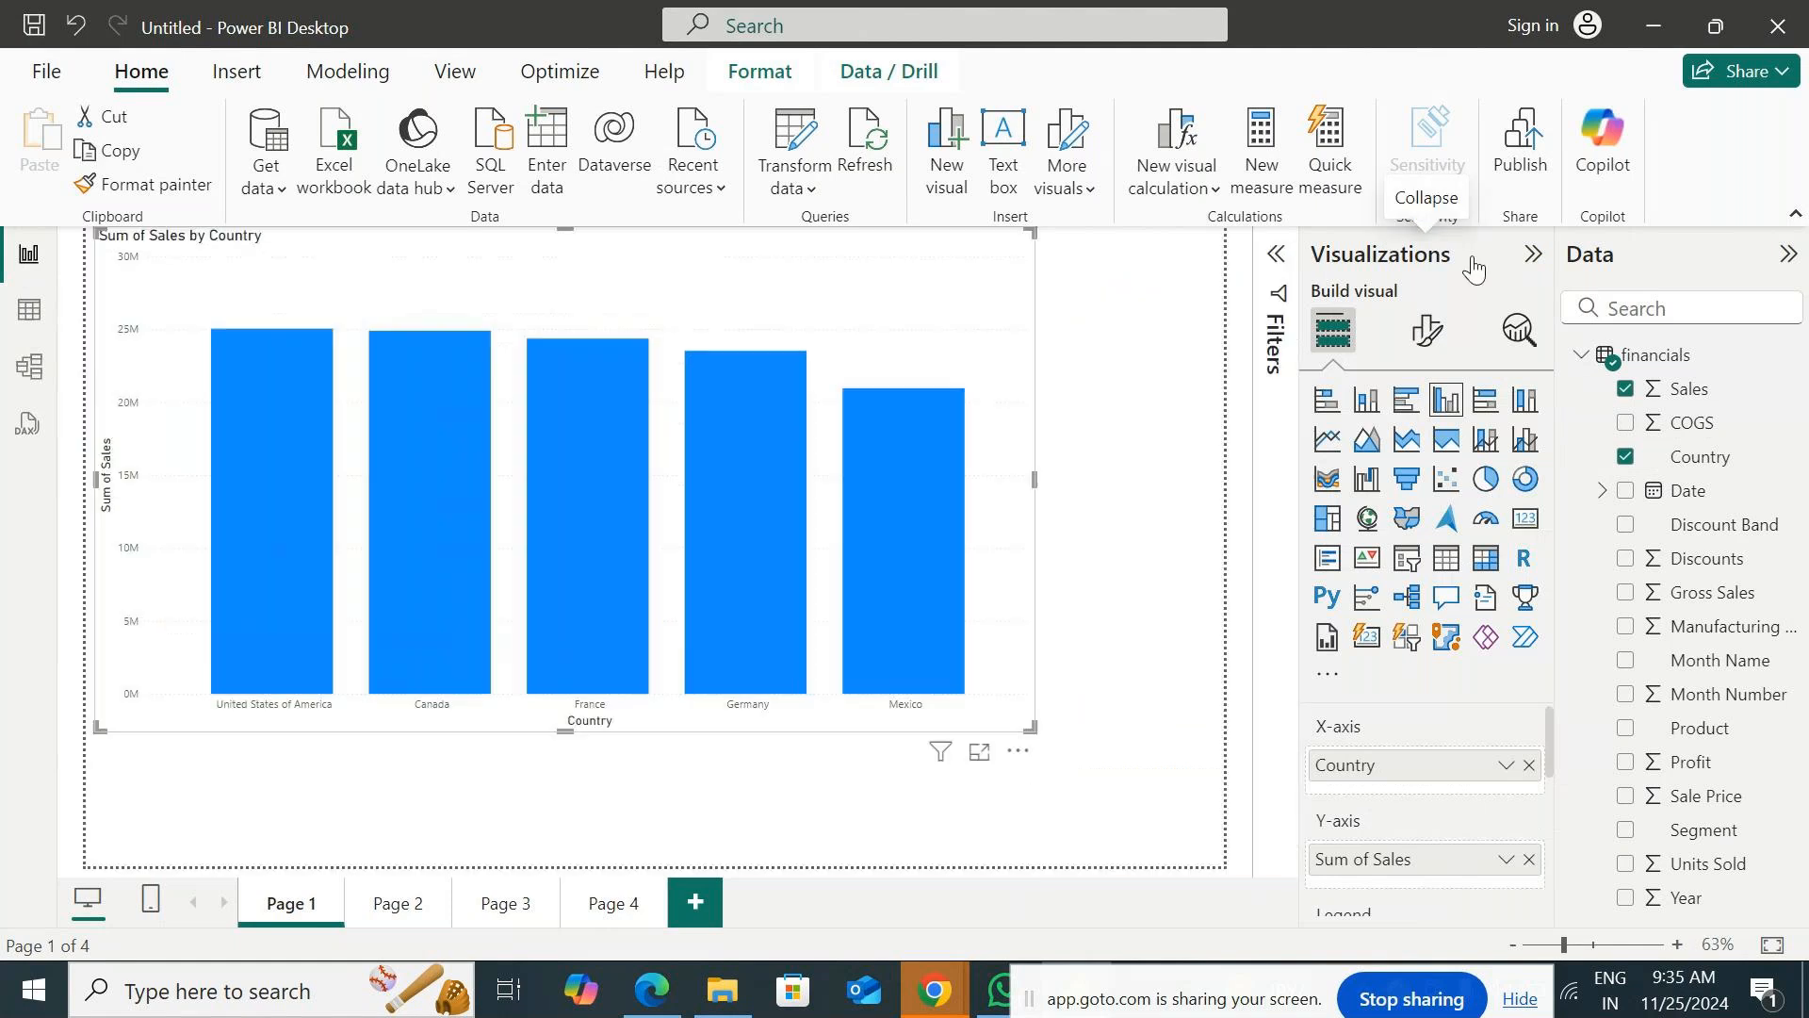
{"action": "left_click", "coordinate": [1533, 253]}
{"action": "left_click_drag", "start_coordinate": [1133, 730], "coordinate": [1023, 663]}
{"action": "mouse_move", "coordinate": [682, 266]}
{"action": "left_mouse_down"}
{"action": "mouse_move", "coordinate": [732, 276]}
{"action": "mouse_move", "coordinate": [670, 282]}
{"action": "left_mouse_up"}
{"action": "left_click_drag", "start_coordinate": [1006, 662], "coordinate": [681, 853]}
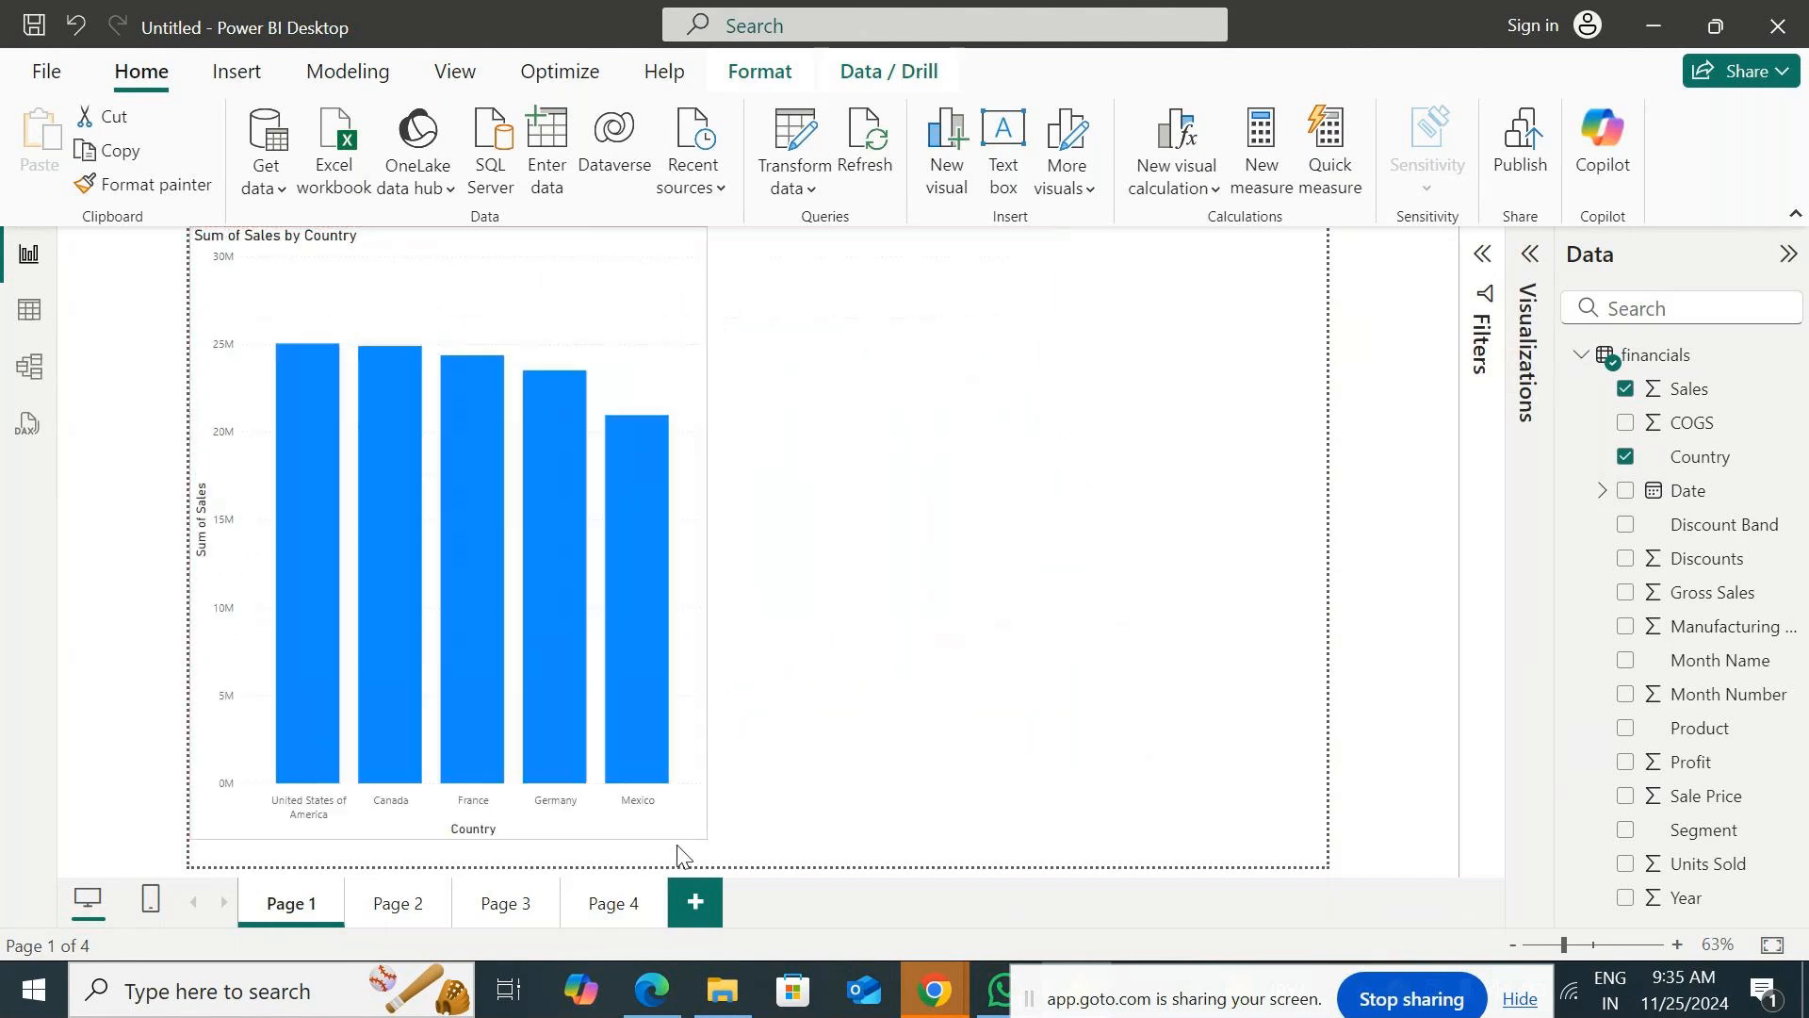
{"action": "left_click", "coordinate": [969, 622]}
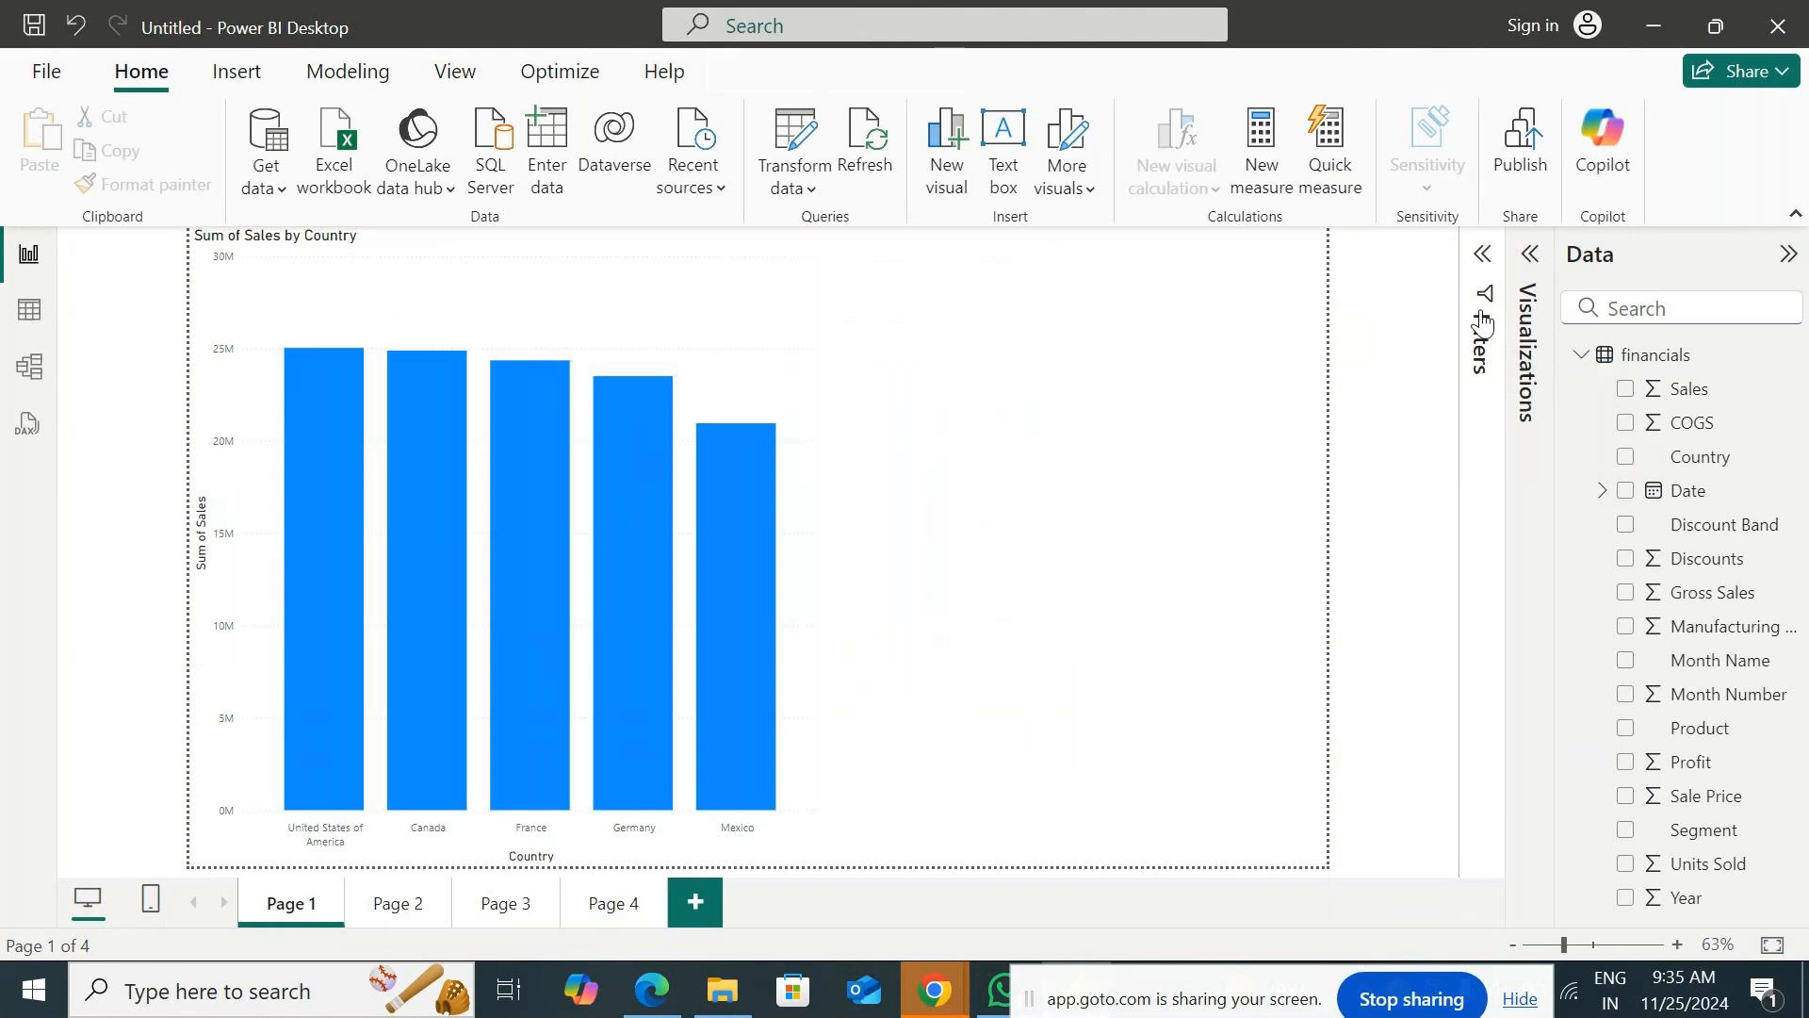
Insert a pie chart beside the column chart with Product as the legend and Sales as the values.
{"action": "left_click", "coordinate": [1529, 266]}
{"action": "left_click", "coordinate": [1485, 478]}
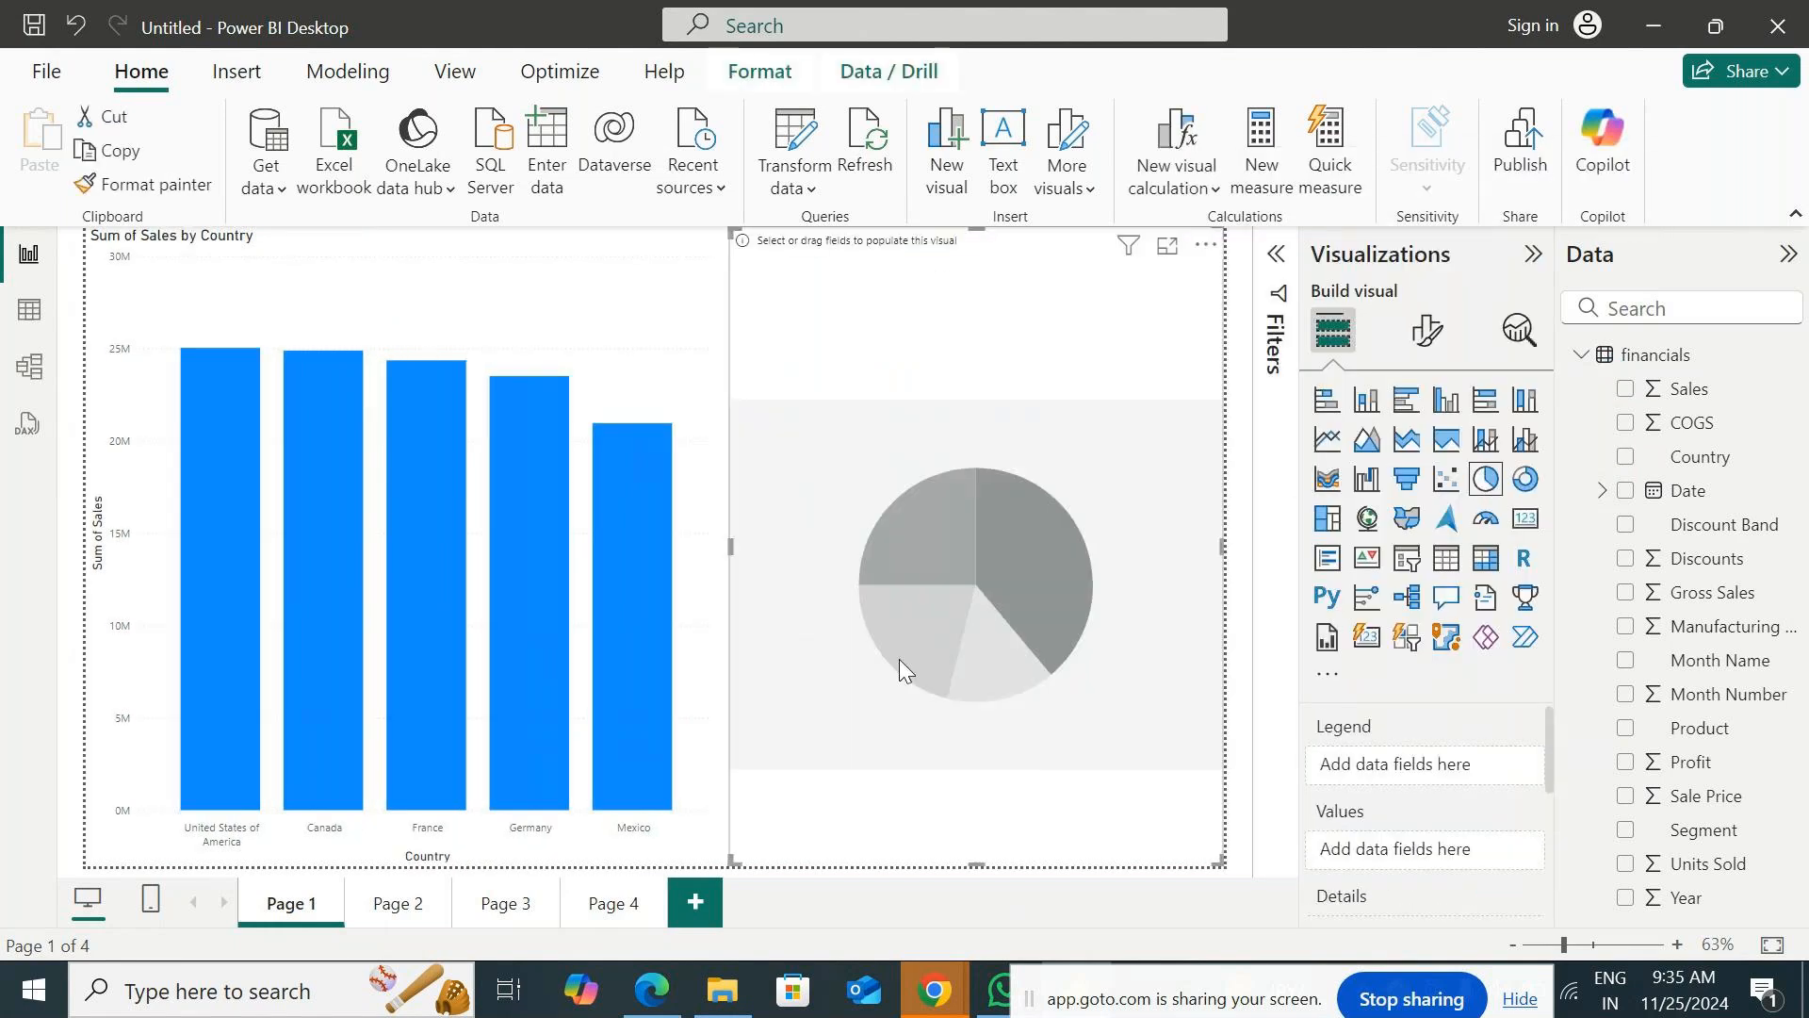
{"action": "left_click_drag", "start_coordinate": [1700, 727], "coordinate": [1395, 764]}
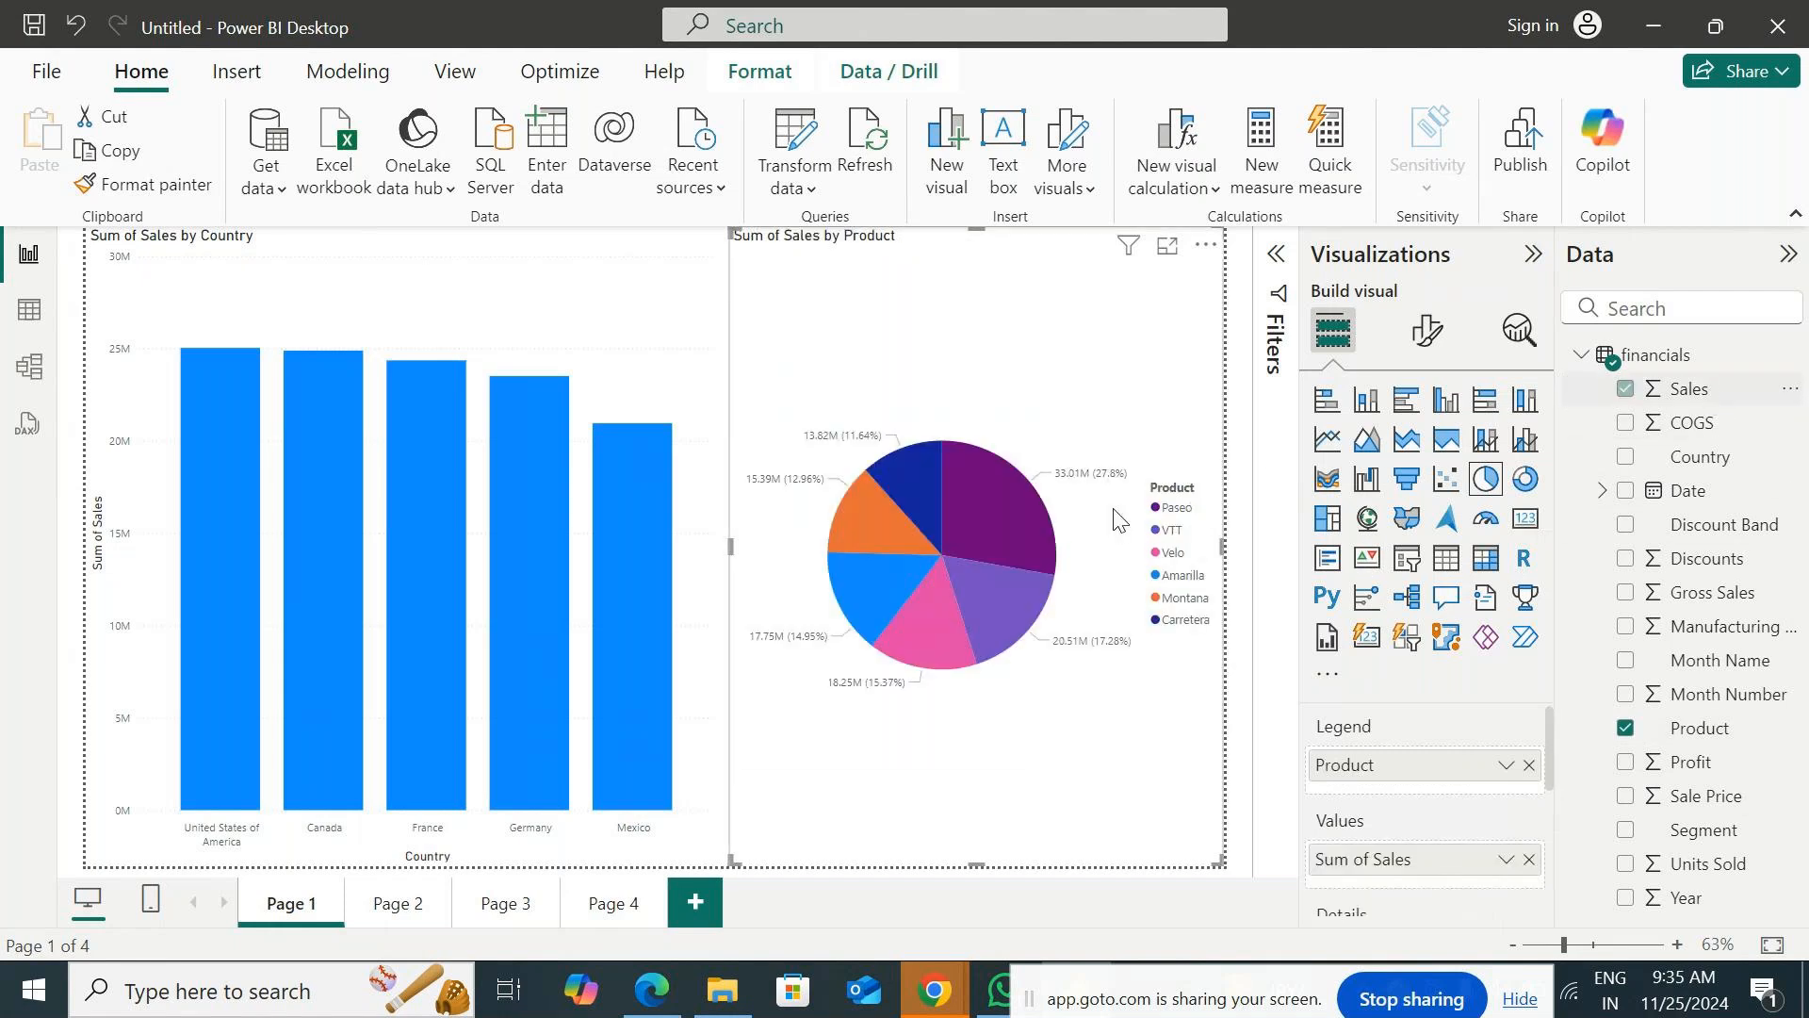
Insert a pie chart filling Page 2, with Country as the legend and Sales as the values.
{"action": "left_click", "coordinate": [400, 907]}
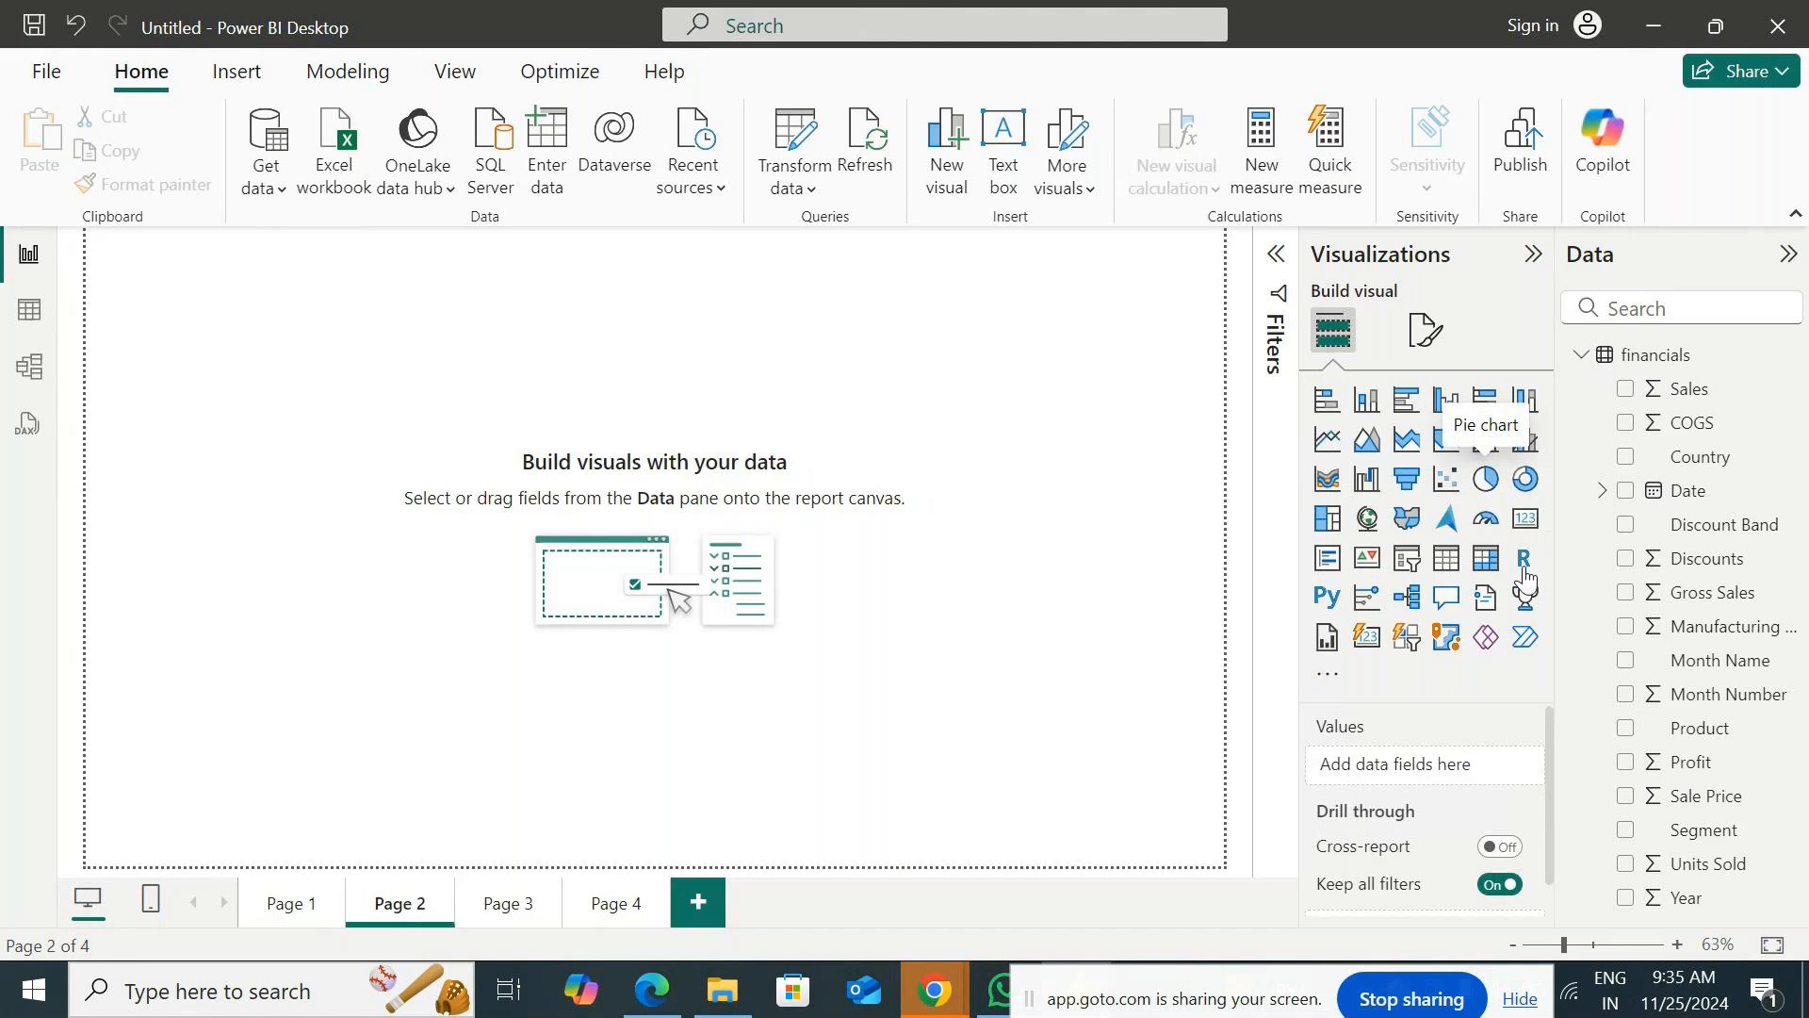
{"action": "left_click", "coordinate": [1490, 494]}
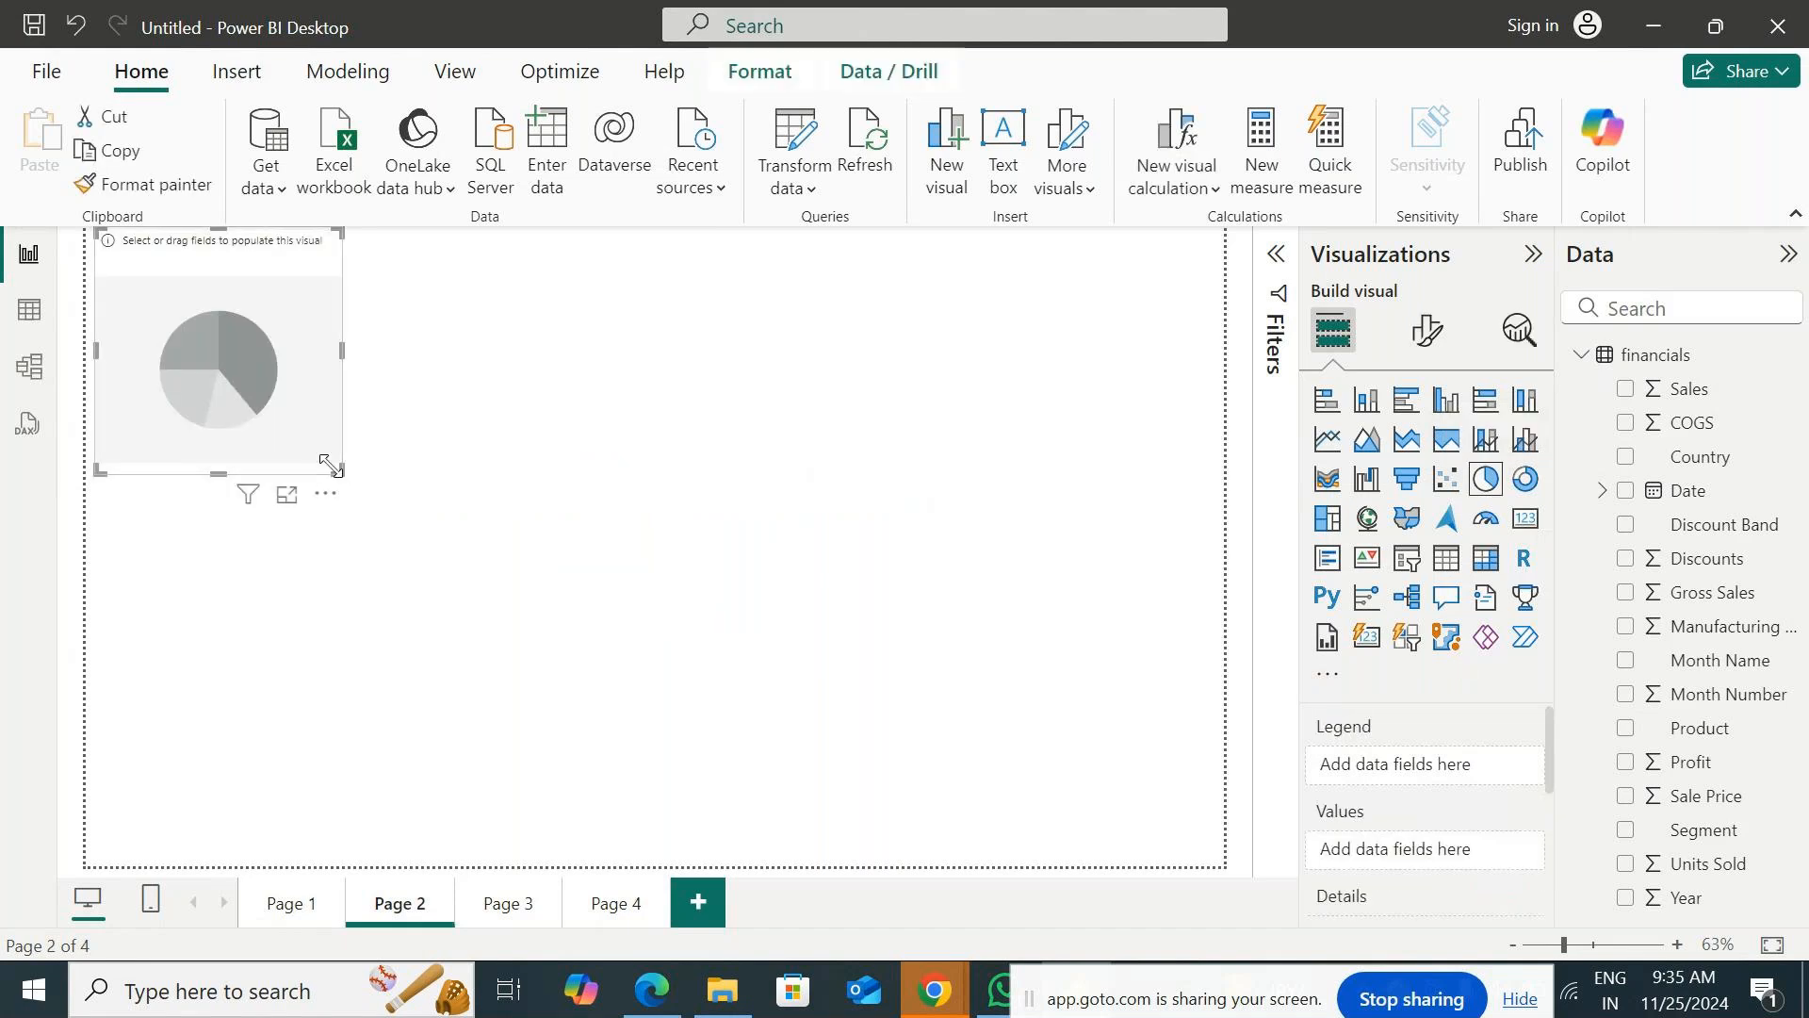
{"action": "left_click_drag", "start_coordinate": [340, 471], "coordinate": [1221, 861]}
{"action": "left_click", "coordinate": [1707, 456]}
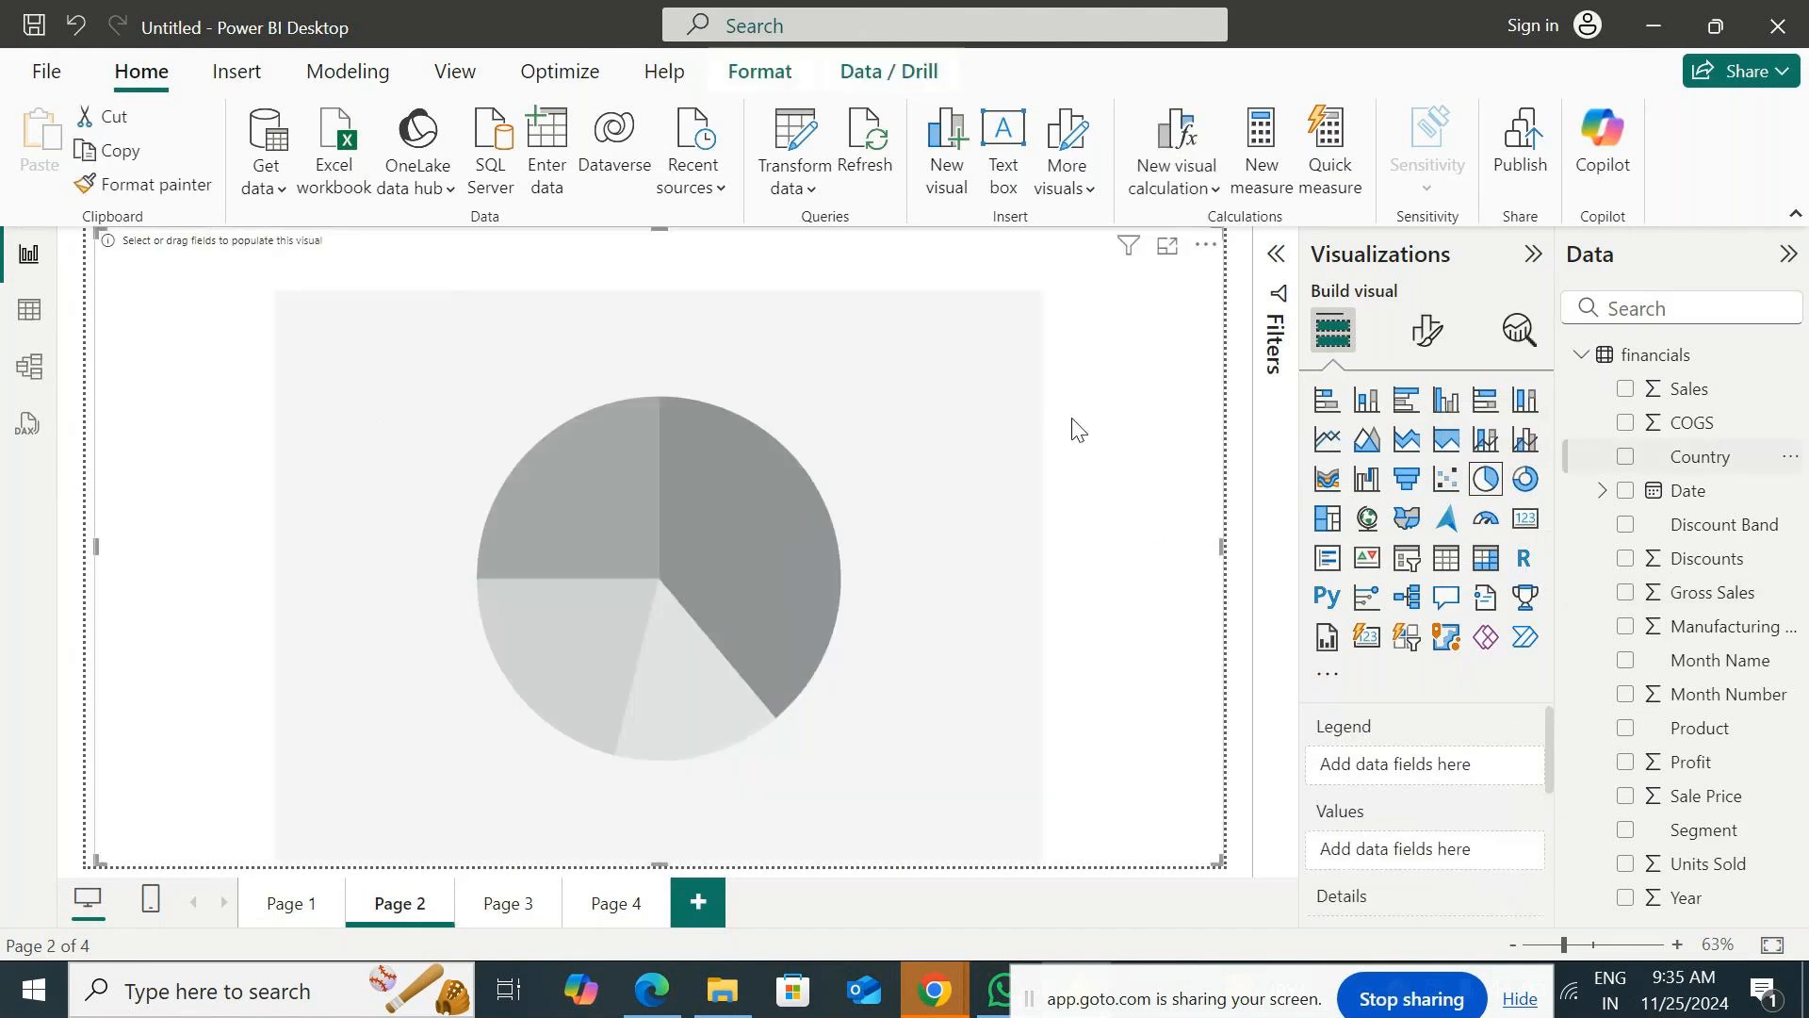
{"action": "left_click_drag", "start_coordinate": [1591, 403], "coordinate": [868, 415]}
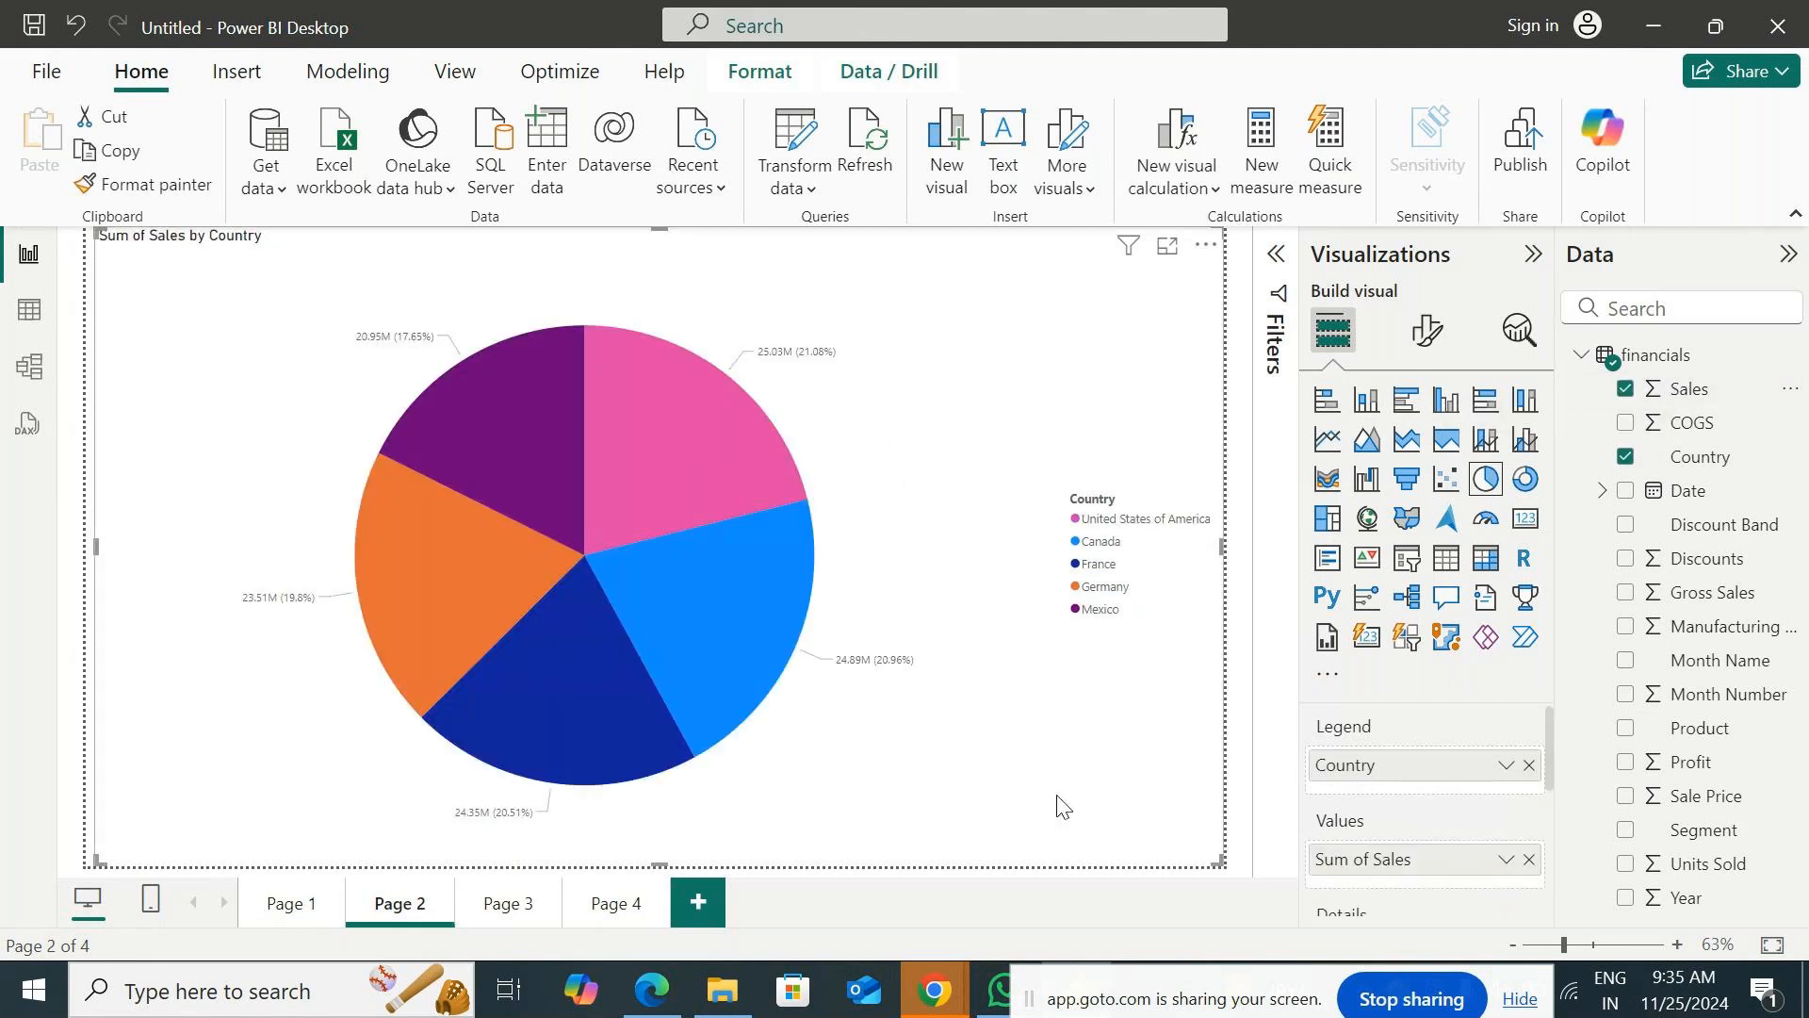
{"action": "left_click_drag", "start_coordinate": [1108, 1008], "coordinate": [1223, 861]}
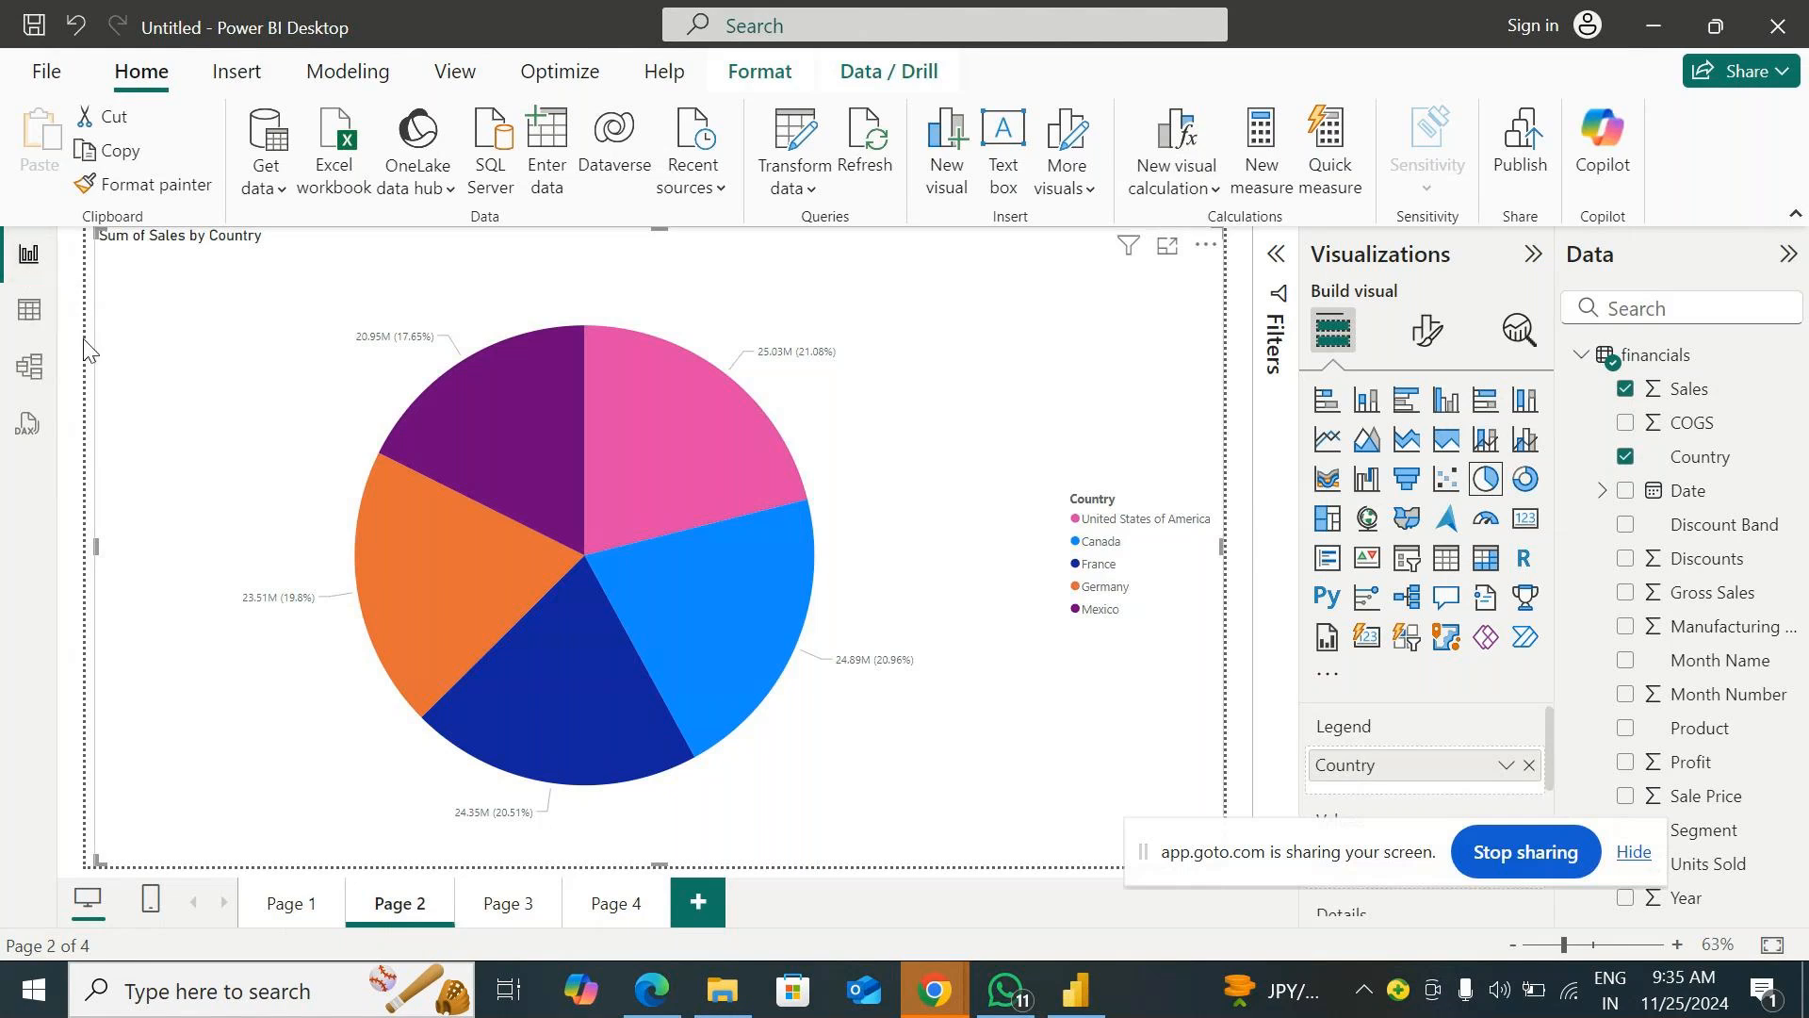
Examine the records of the financials table in Table view.
{"action": "left_click", "coordinate": [28, 315]}
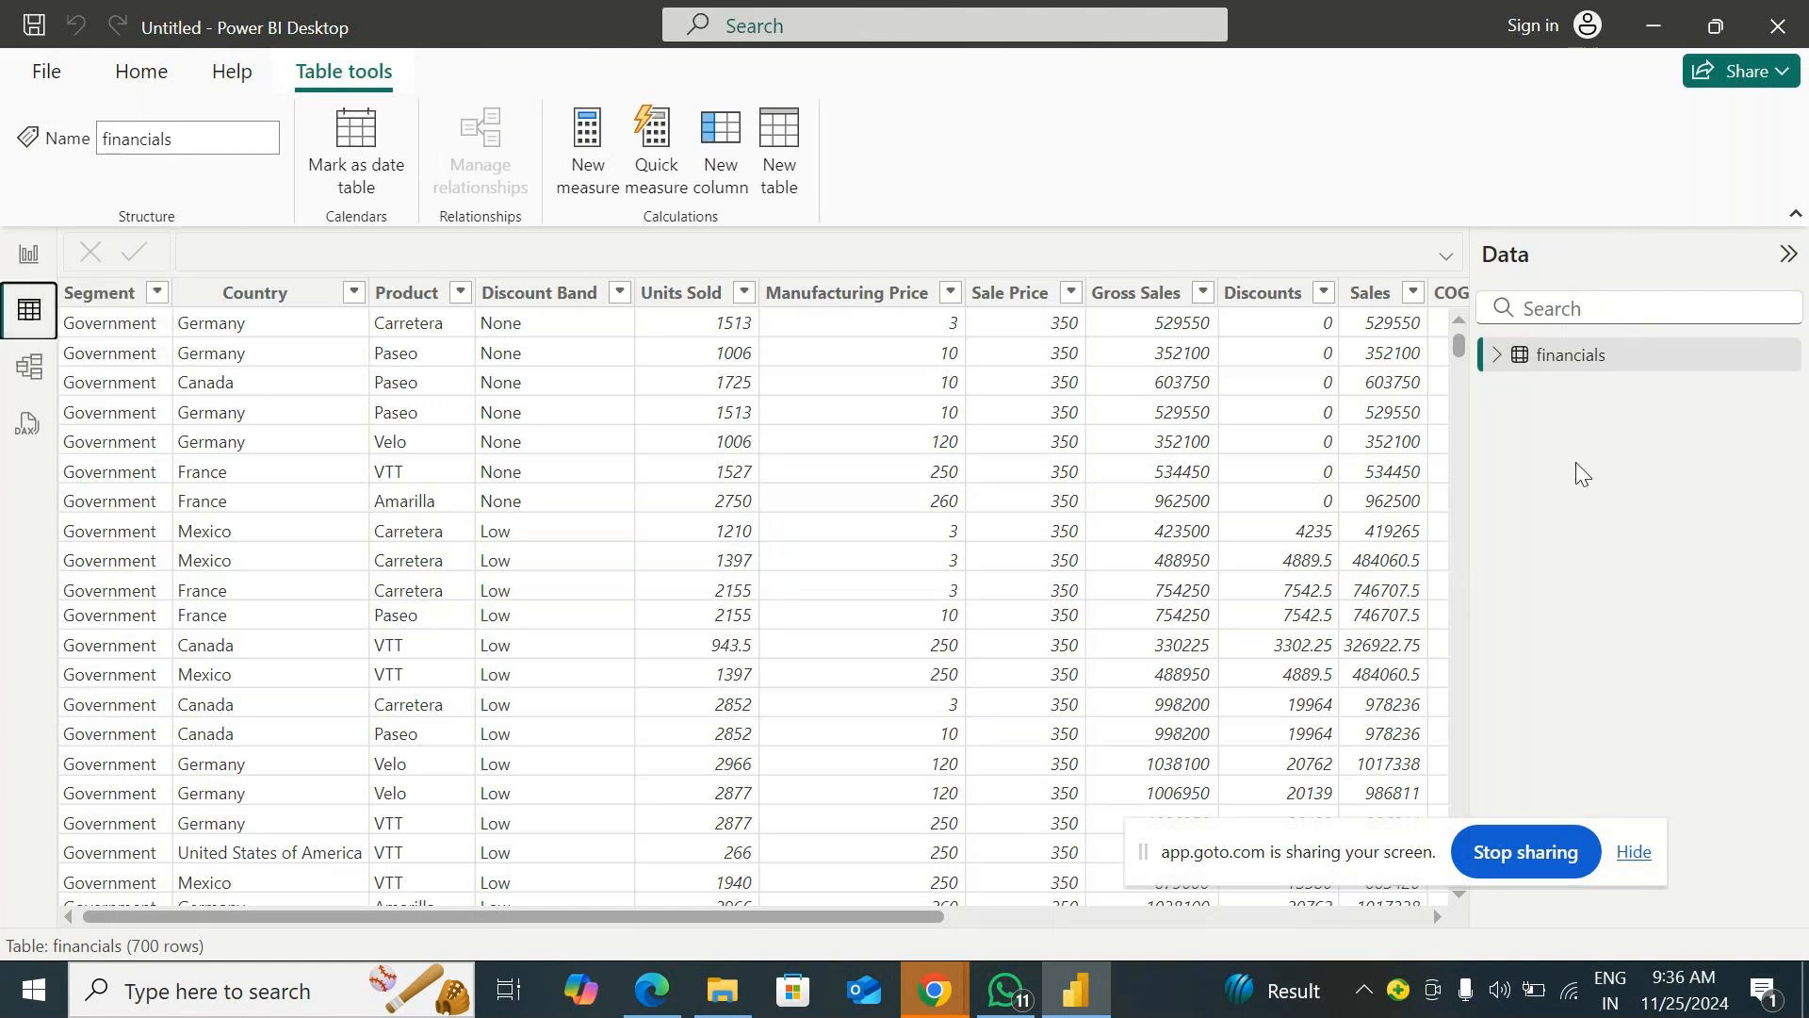
{"action": "left_click", "coordinate": [1589, 373]}
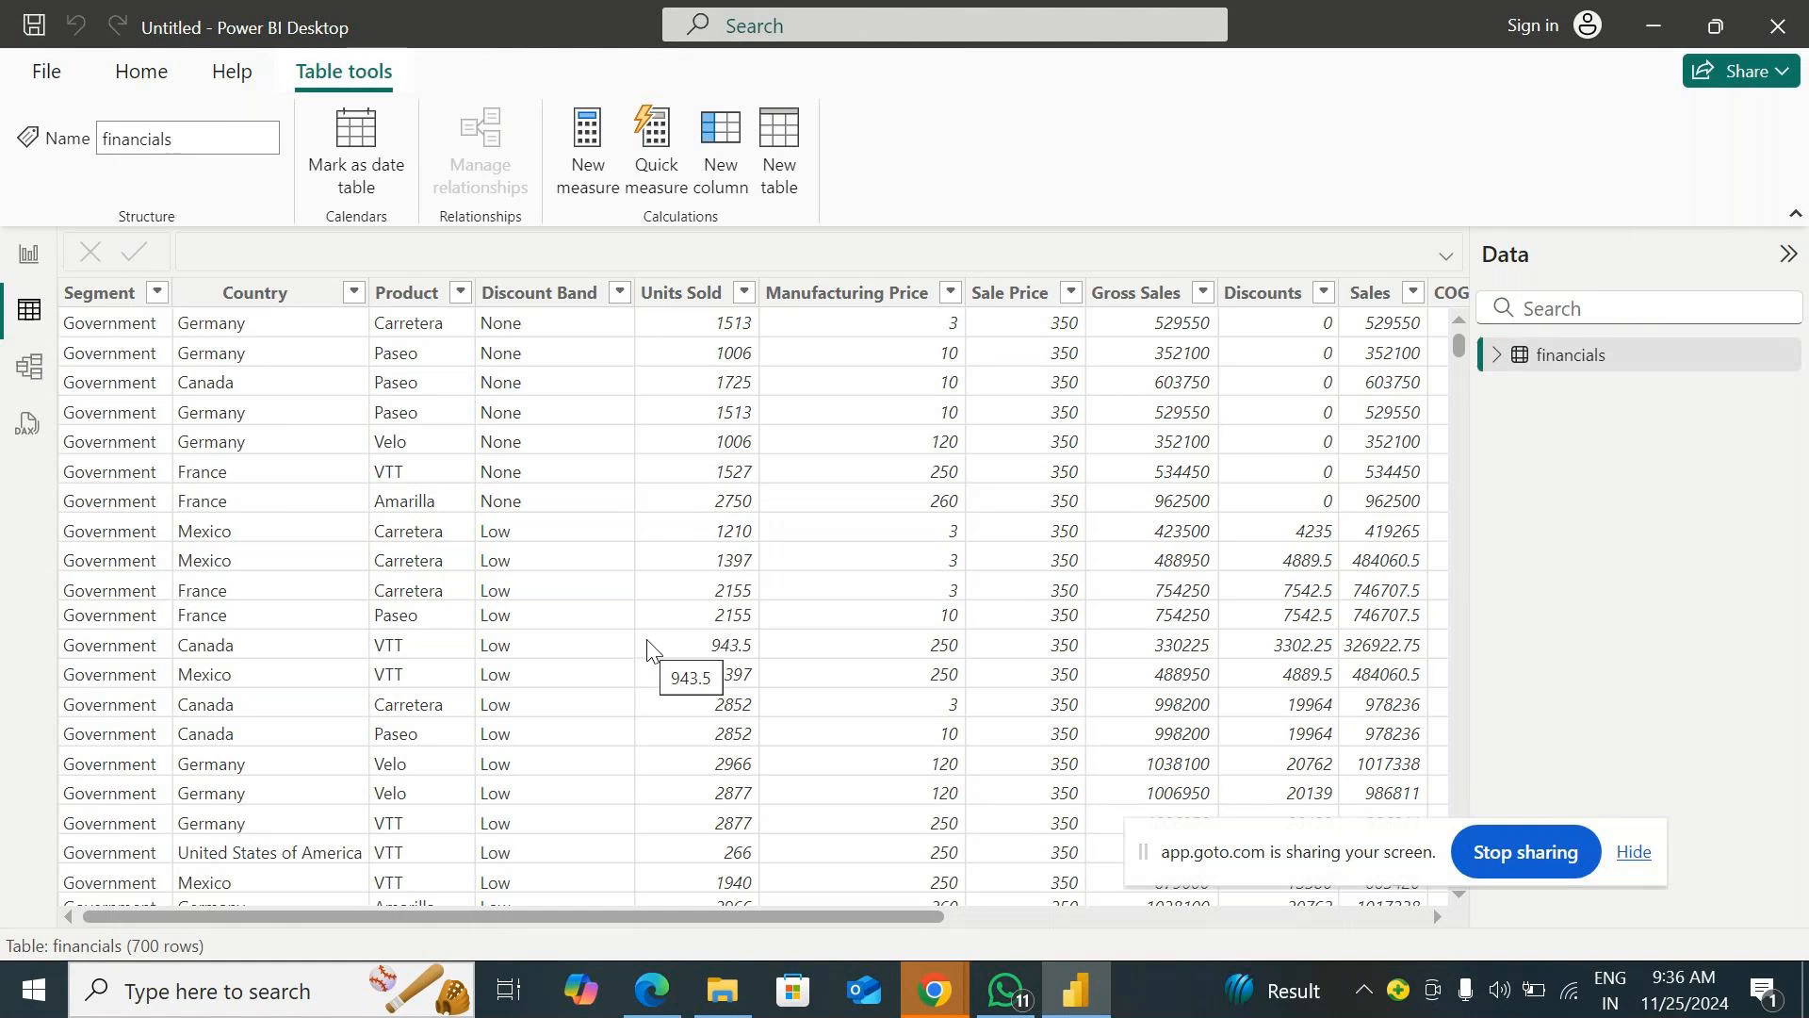
In Model view, collapse the Data and Properties panes and move the financials table card slightly to the right.
{"action": "left_click", "coordinate": [24, 377]}
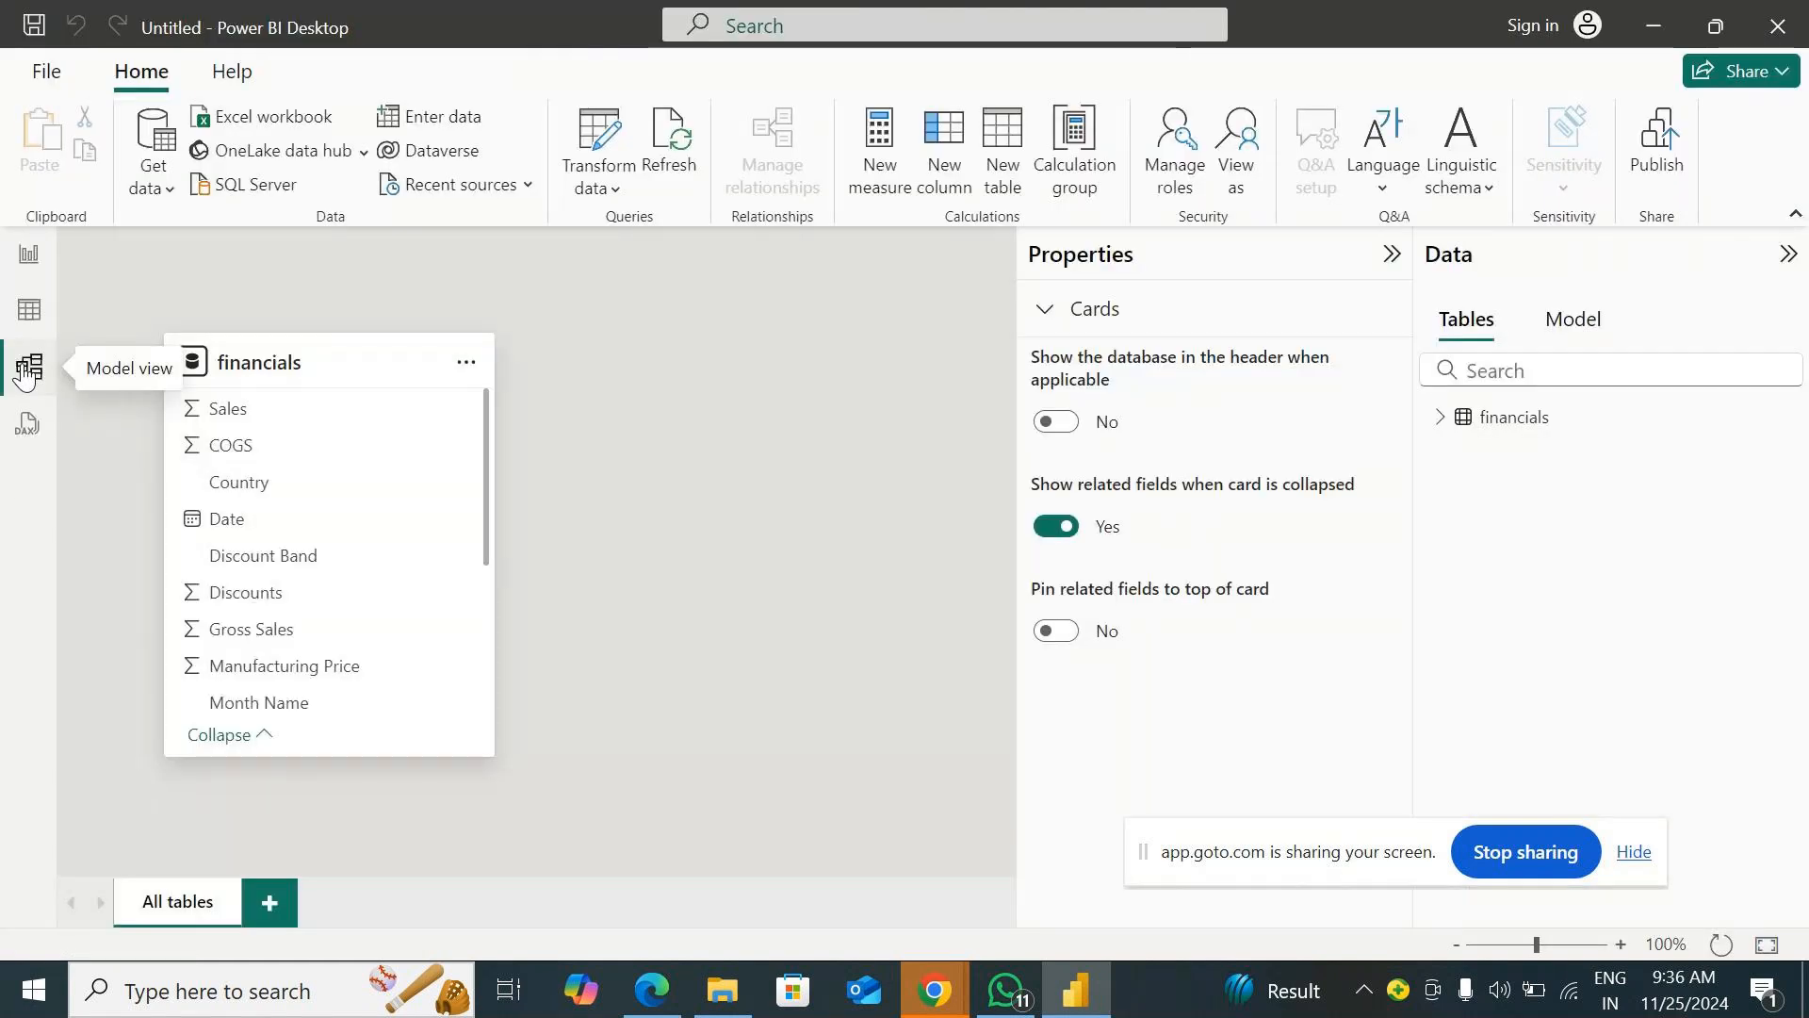
{"action": "left_click", "coordinate": [1788, 254]}
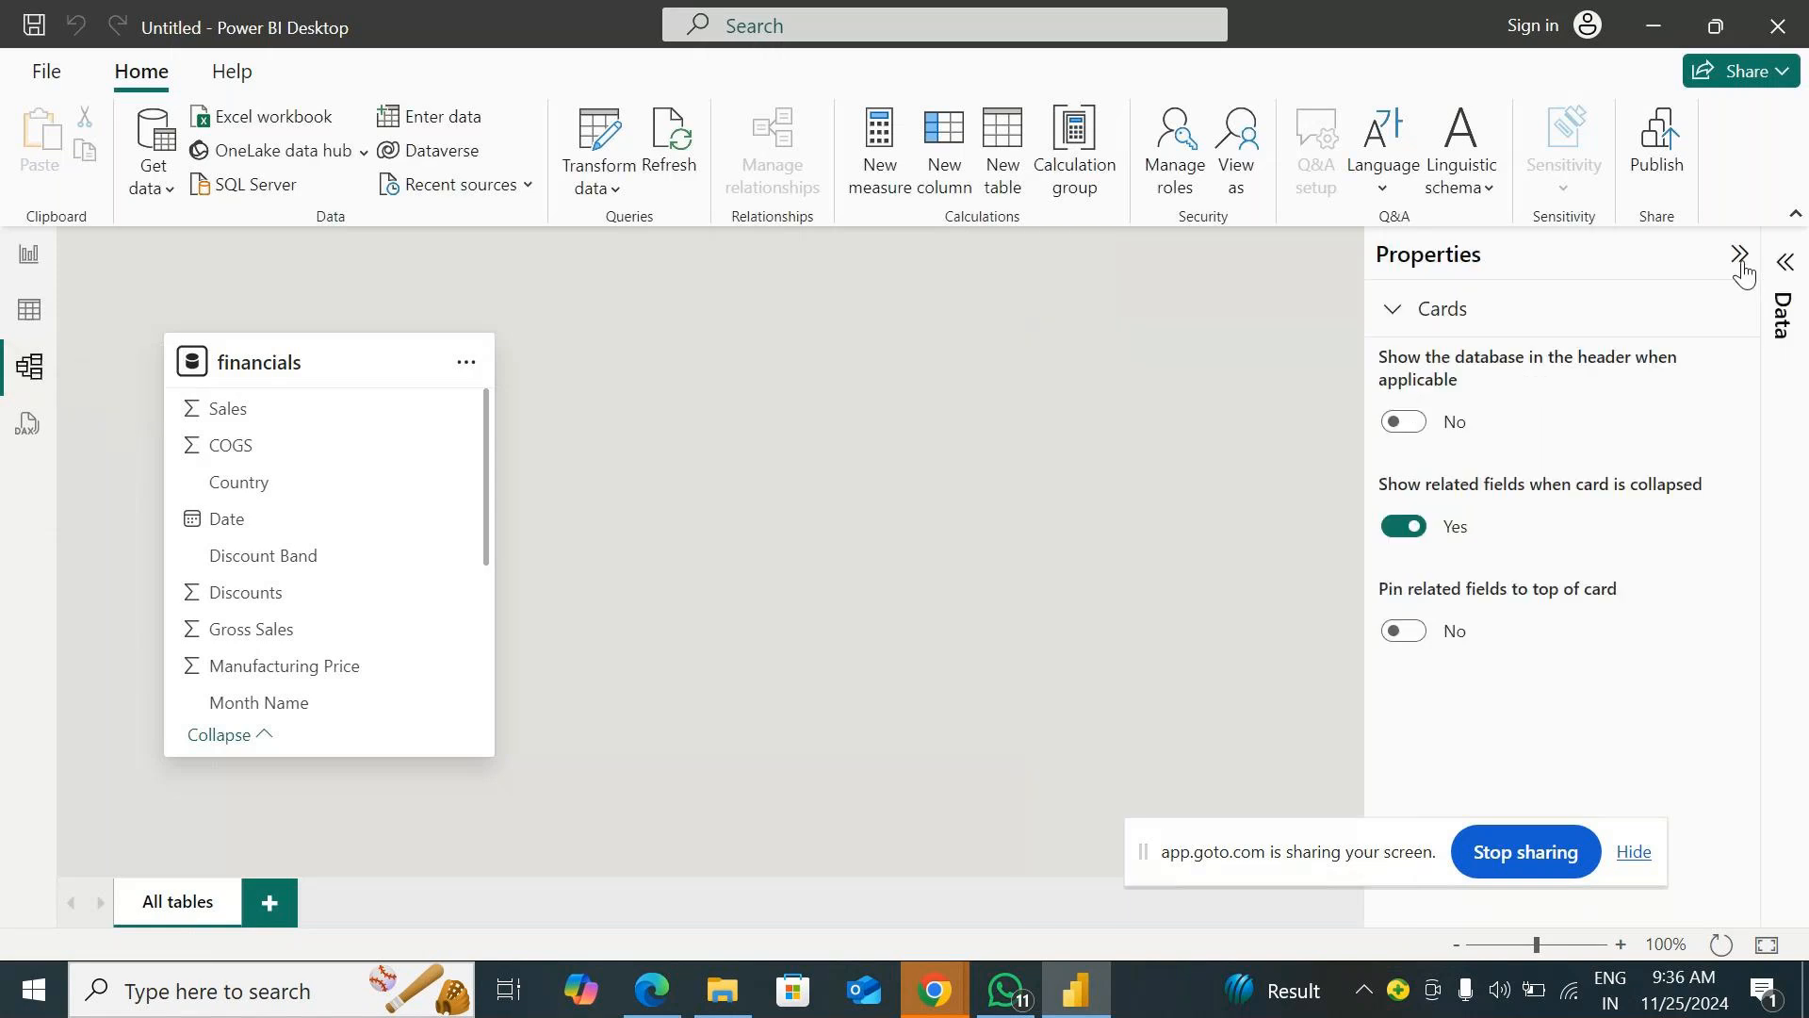
{"action": "left_click", "coordinate": [1742, 267]}
{"action": "left_click_drag", "start_coordinate": [352, 382], "coordinate": [465, 348]}
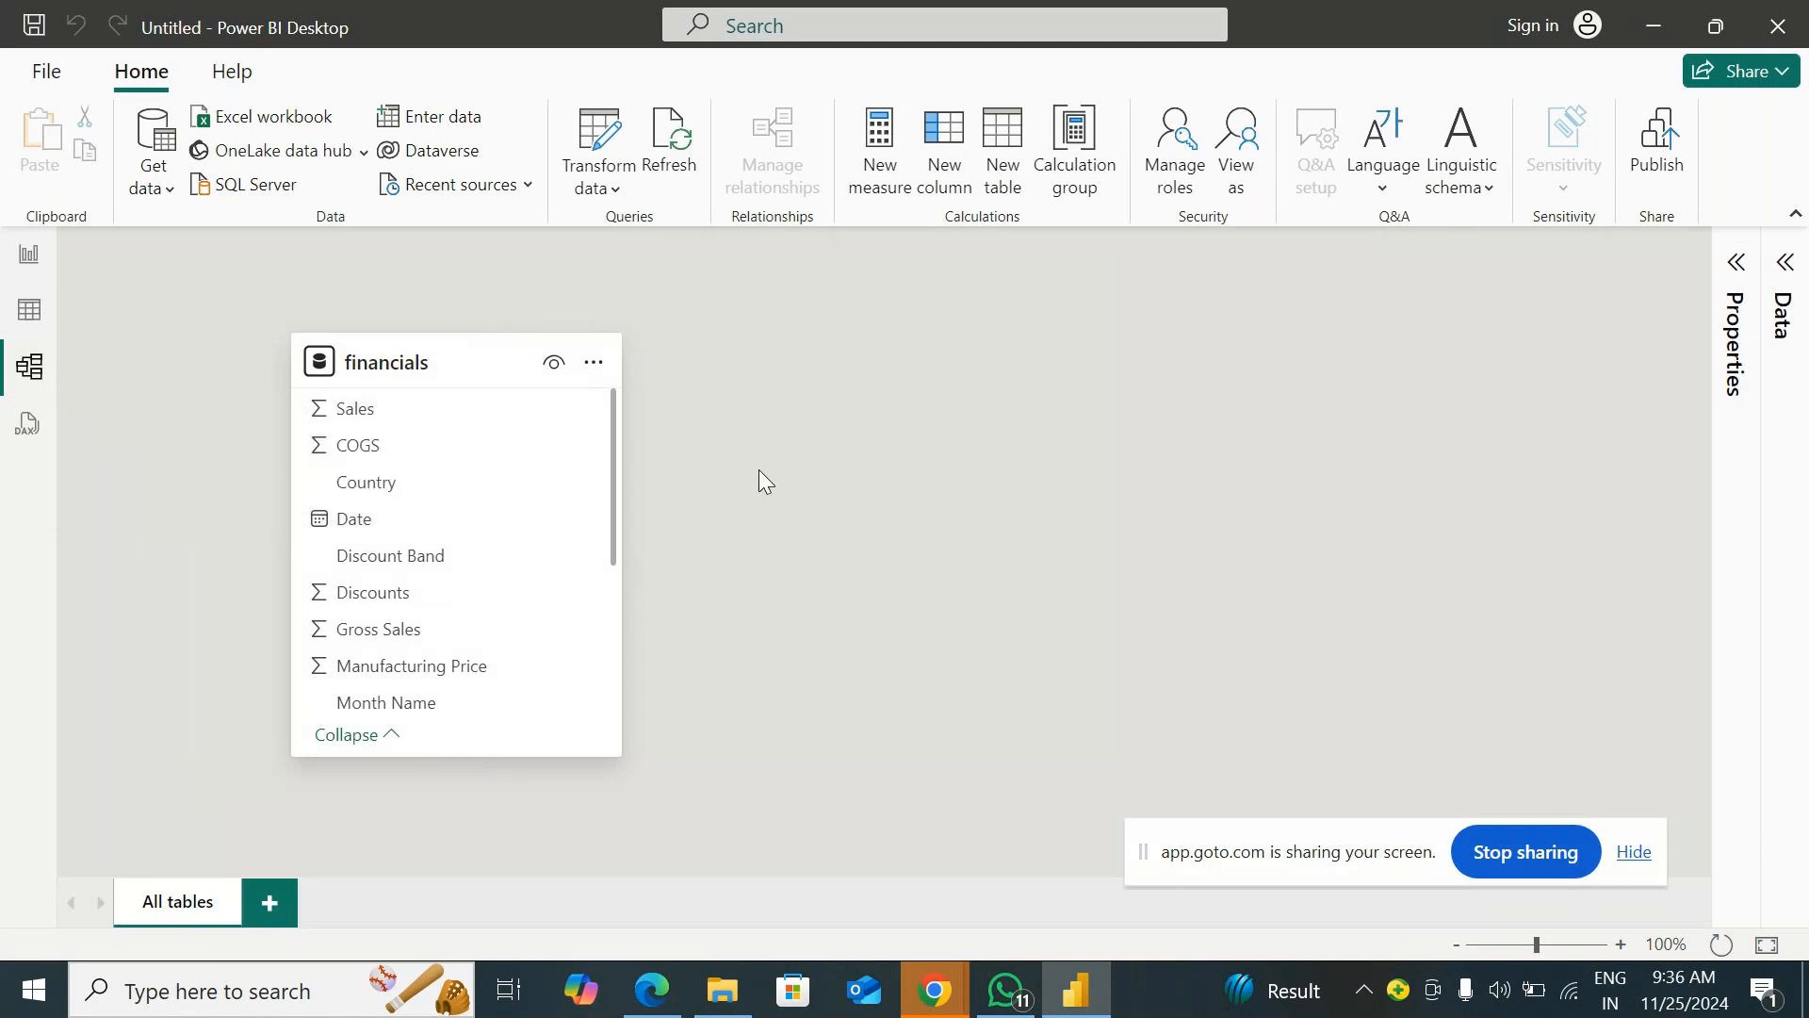
Examine the DAX query, Report, Table and Model views in turn, finishing in Report view on Page 2.
{"action": "left_click", "coordinate": [26, 425]}
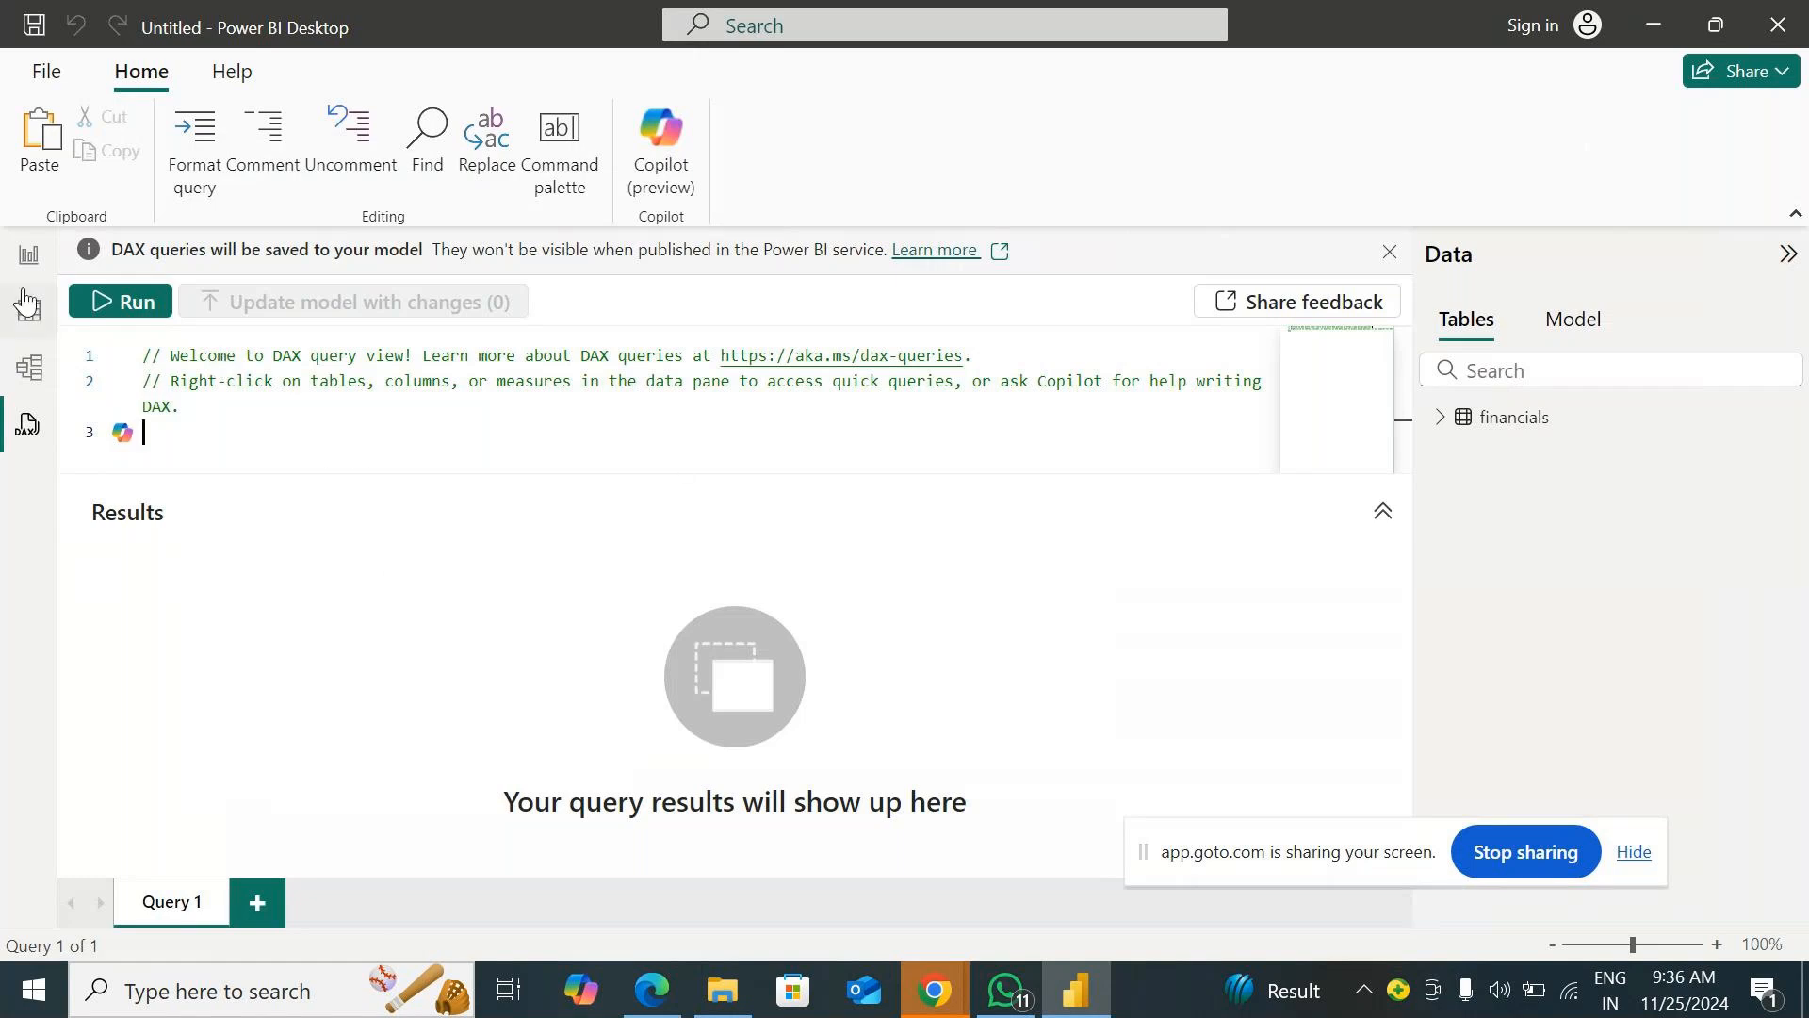
{"action": "left_click", "coordinate": [28, 254]}
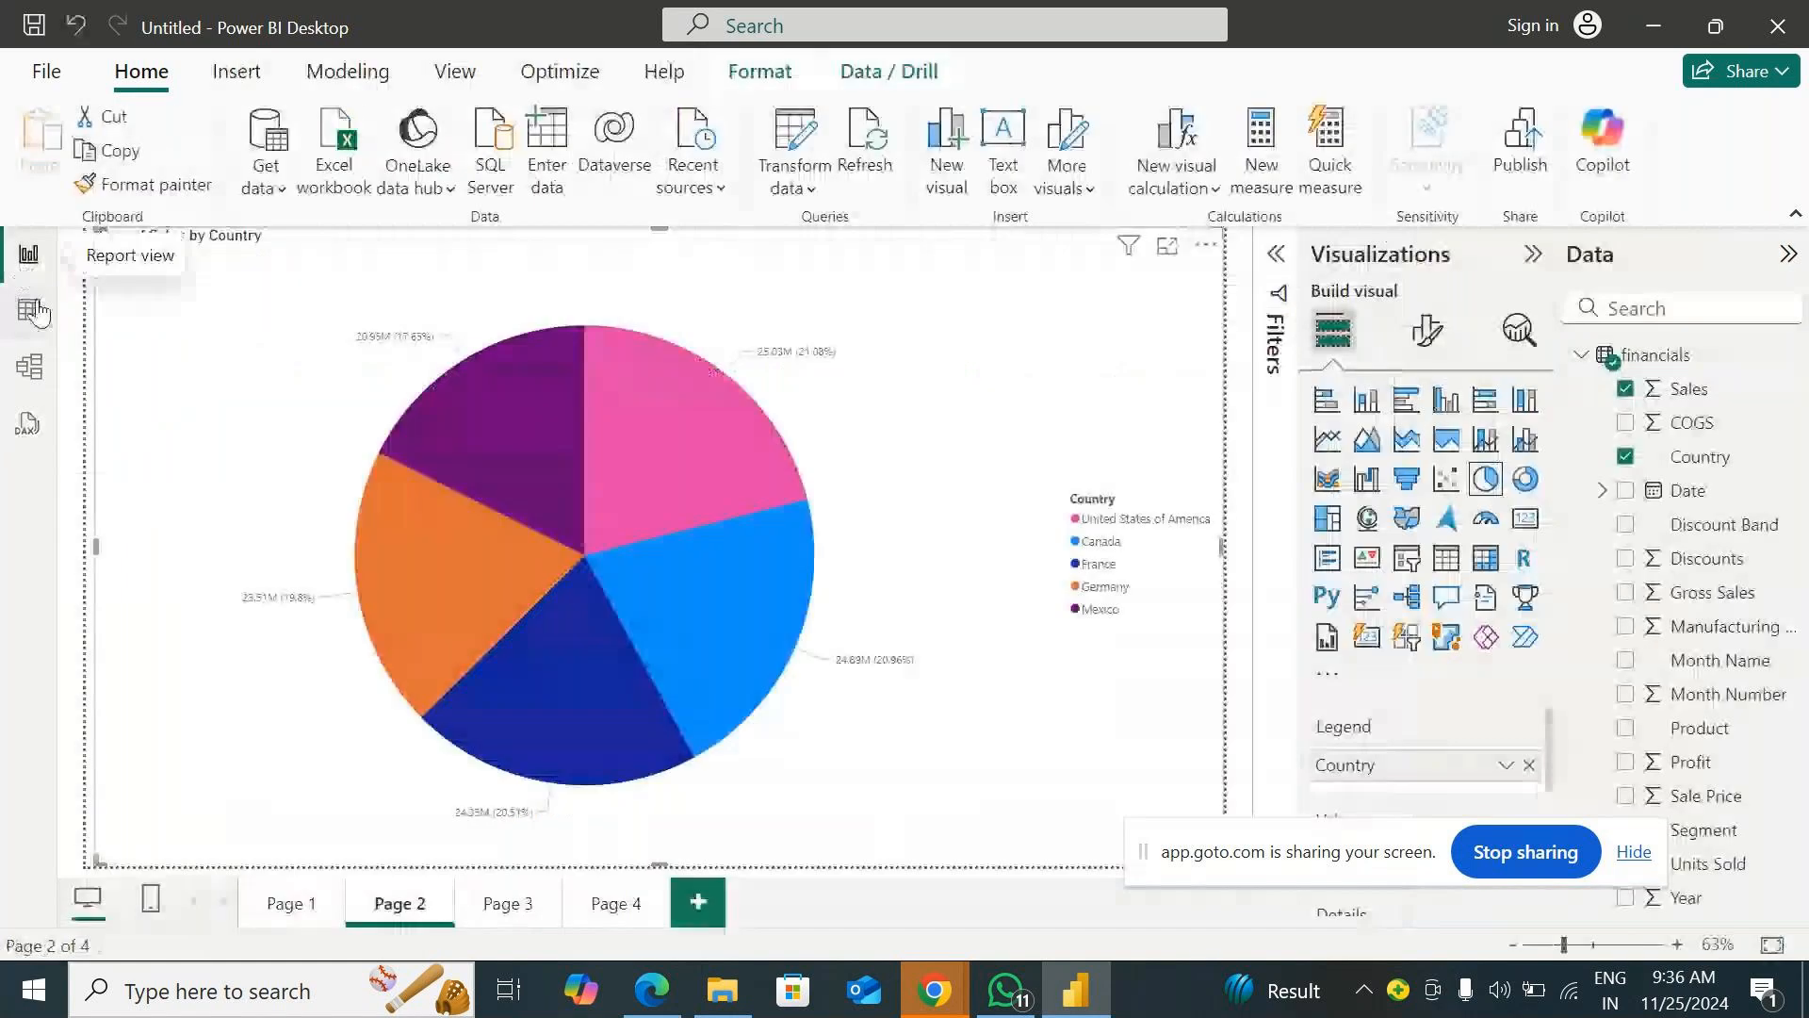
{"action": "left_click", "coordinate": [29, 311]}
{"action": "left_click", "coordinate": [29, 424]}
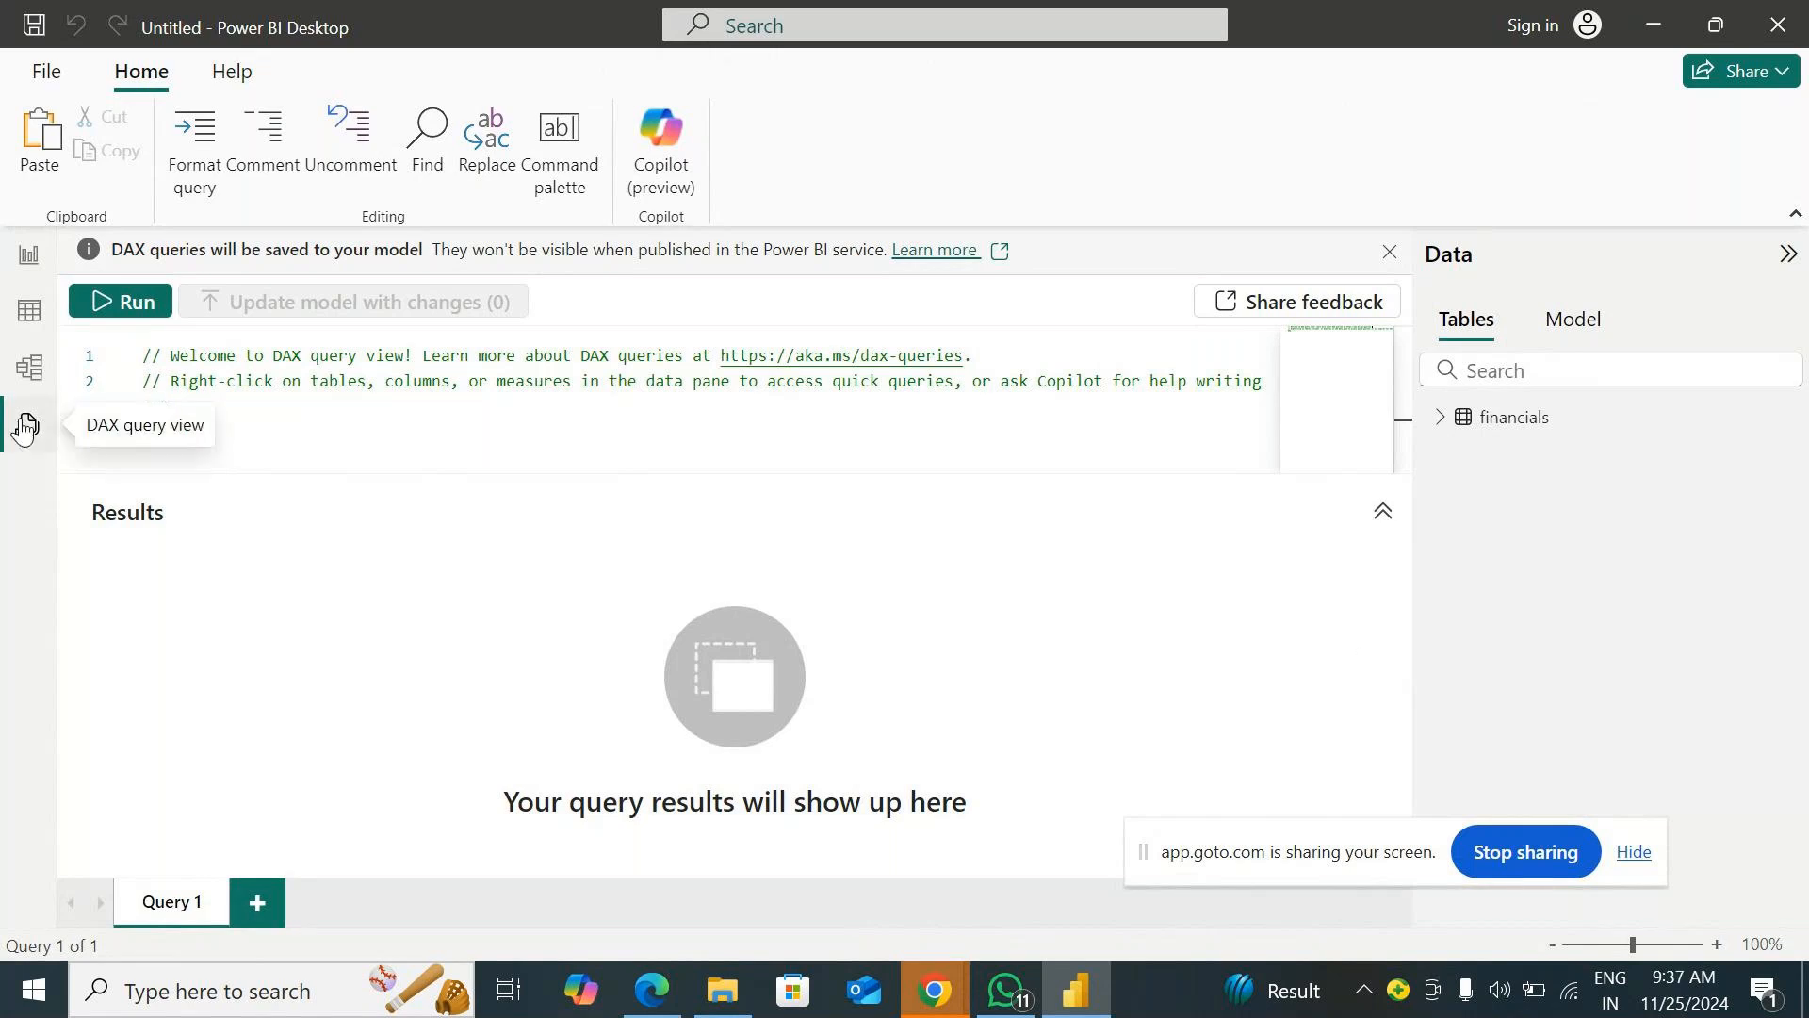
{"action": "left_click", "coordinate": [27, 272]}
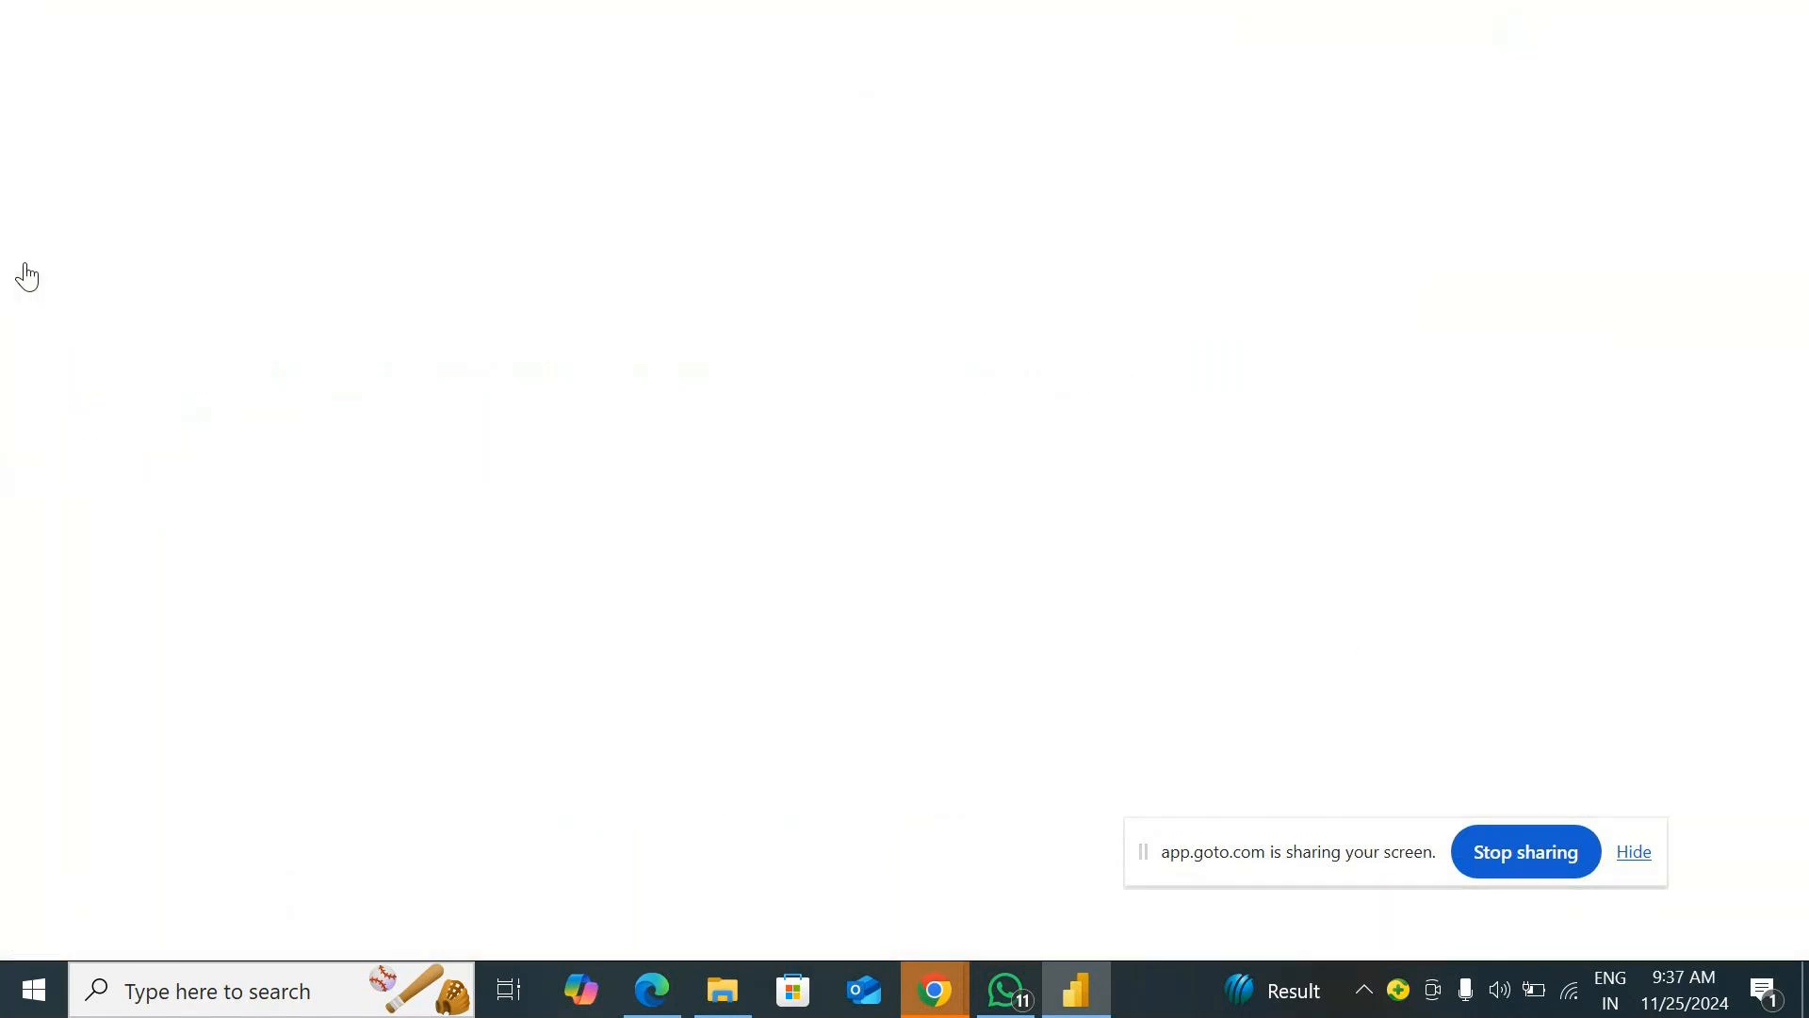
{"action": "left_click", "coordinate": [28, 314]}
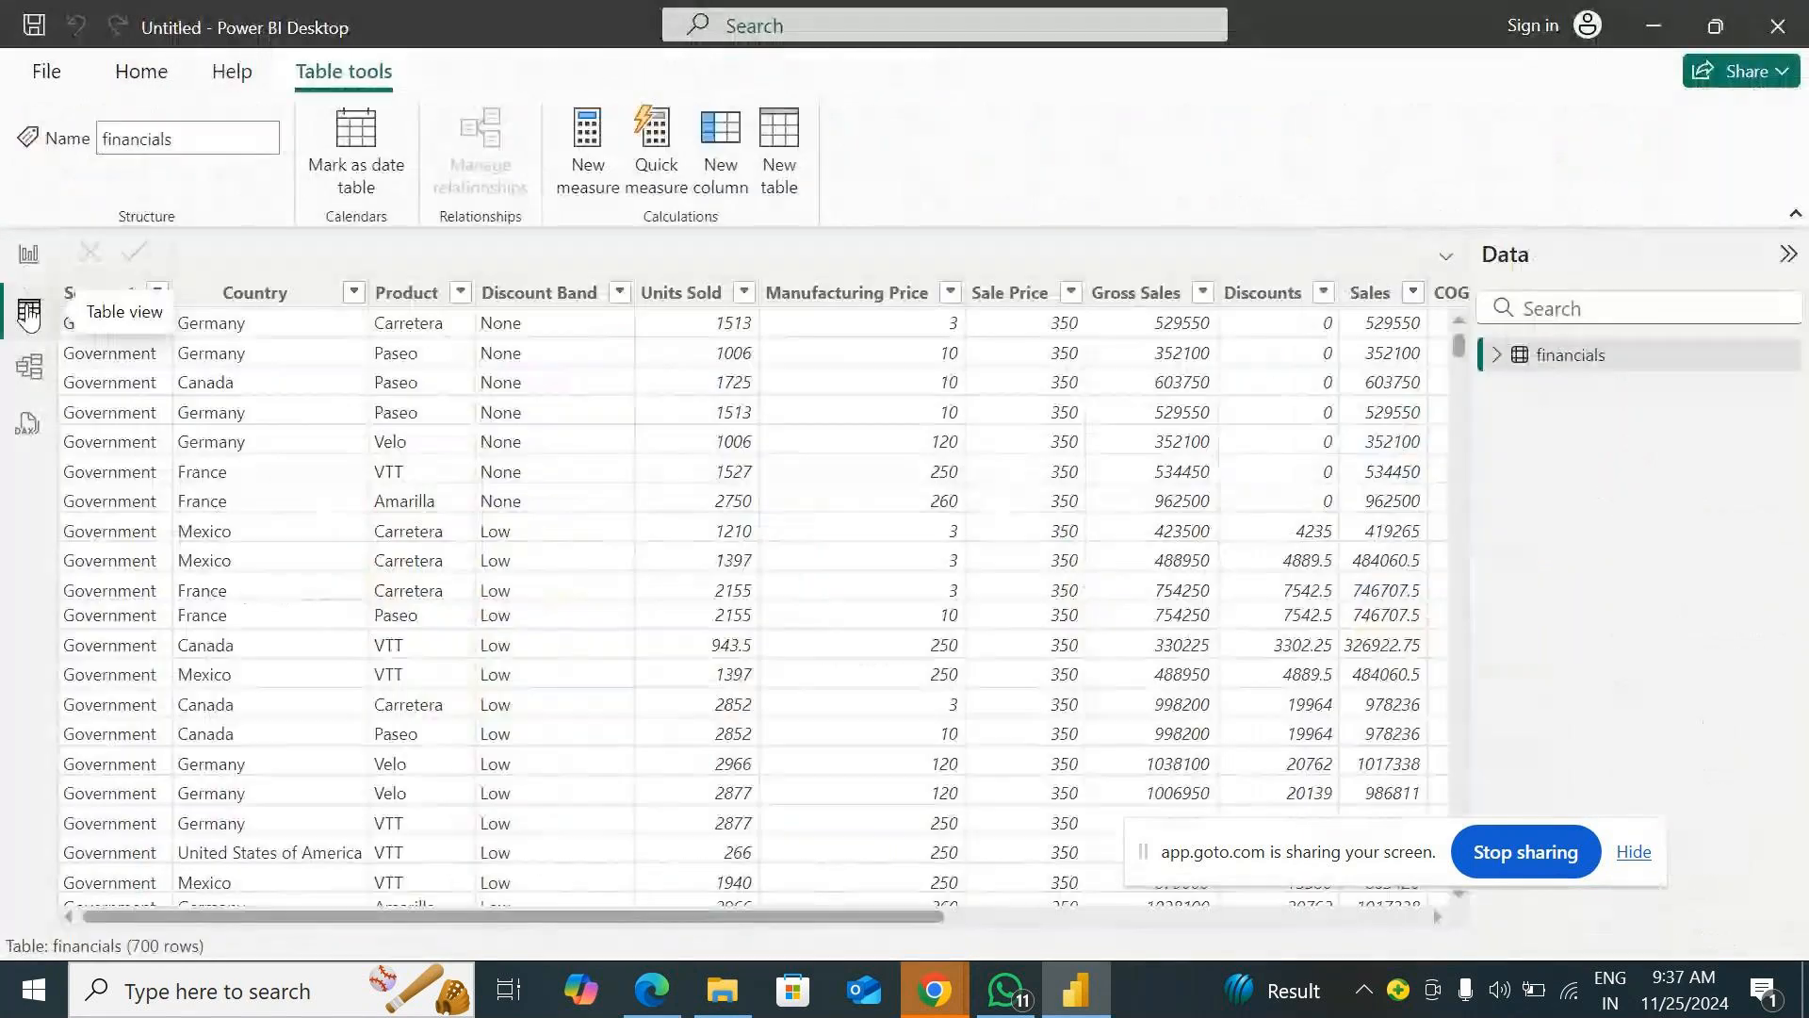
{"action": "left_click", "coordinate": [29, 367]}
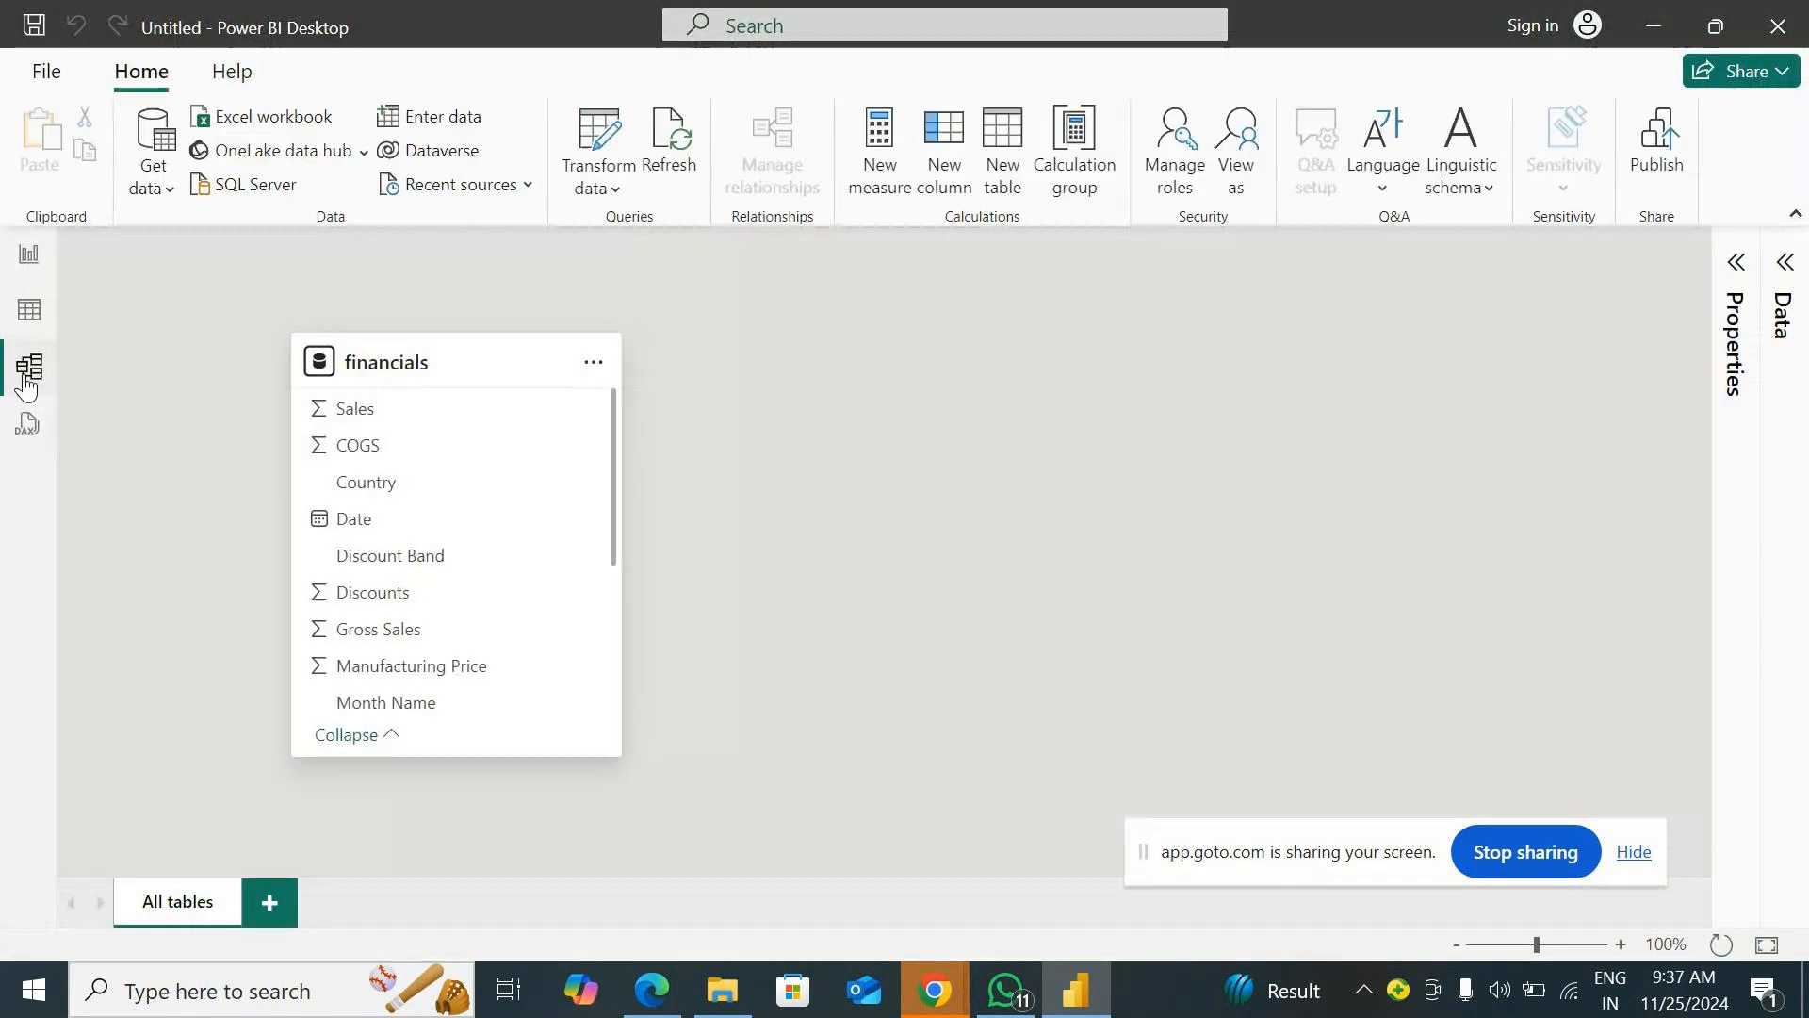
{"action": "left_click", "coordinate": [27, 433]}
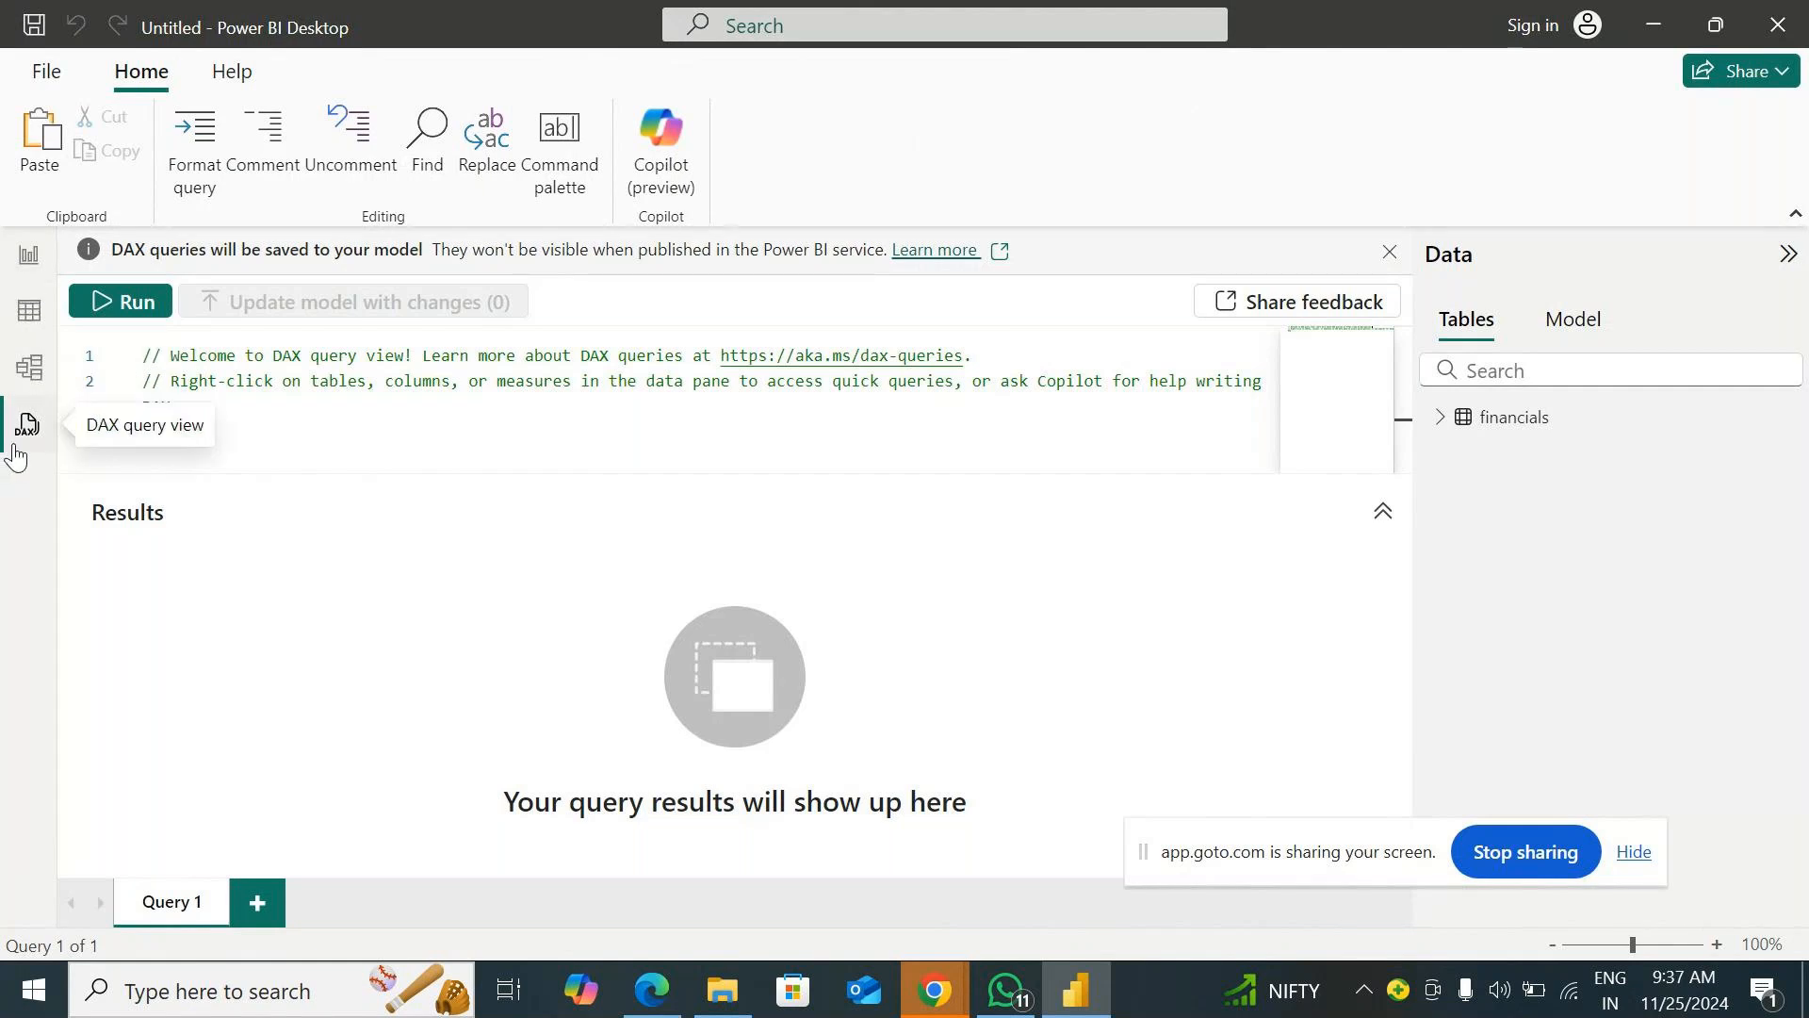
{"action": "left_click", "coordinate": [27, 264]}
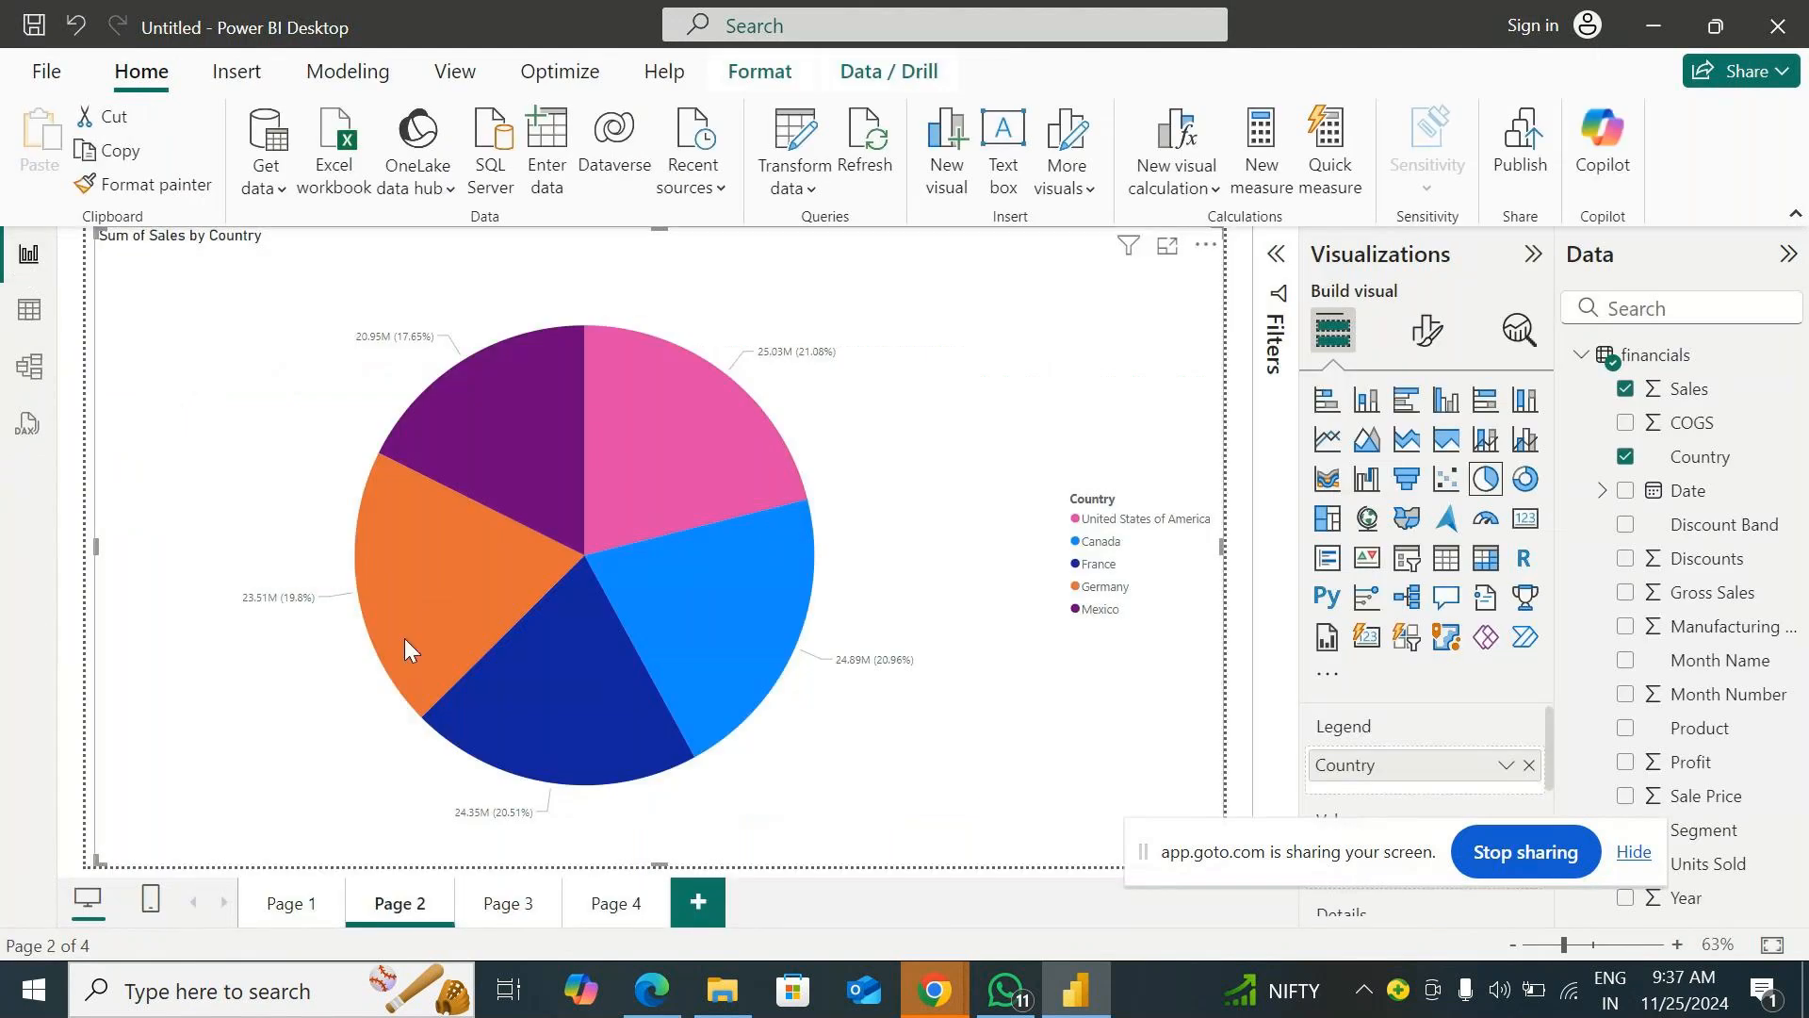
{"action": "left_click", "coordinate": [29, 311]}
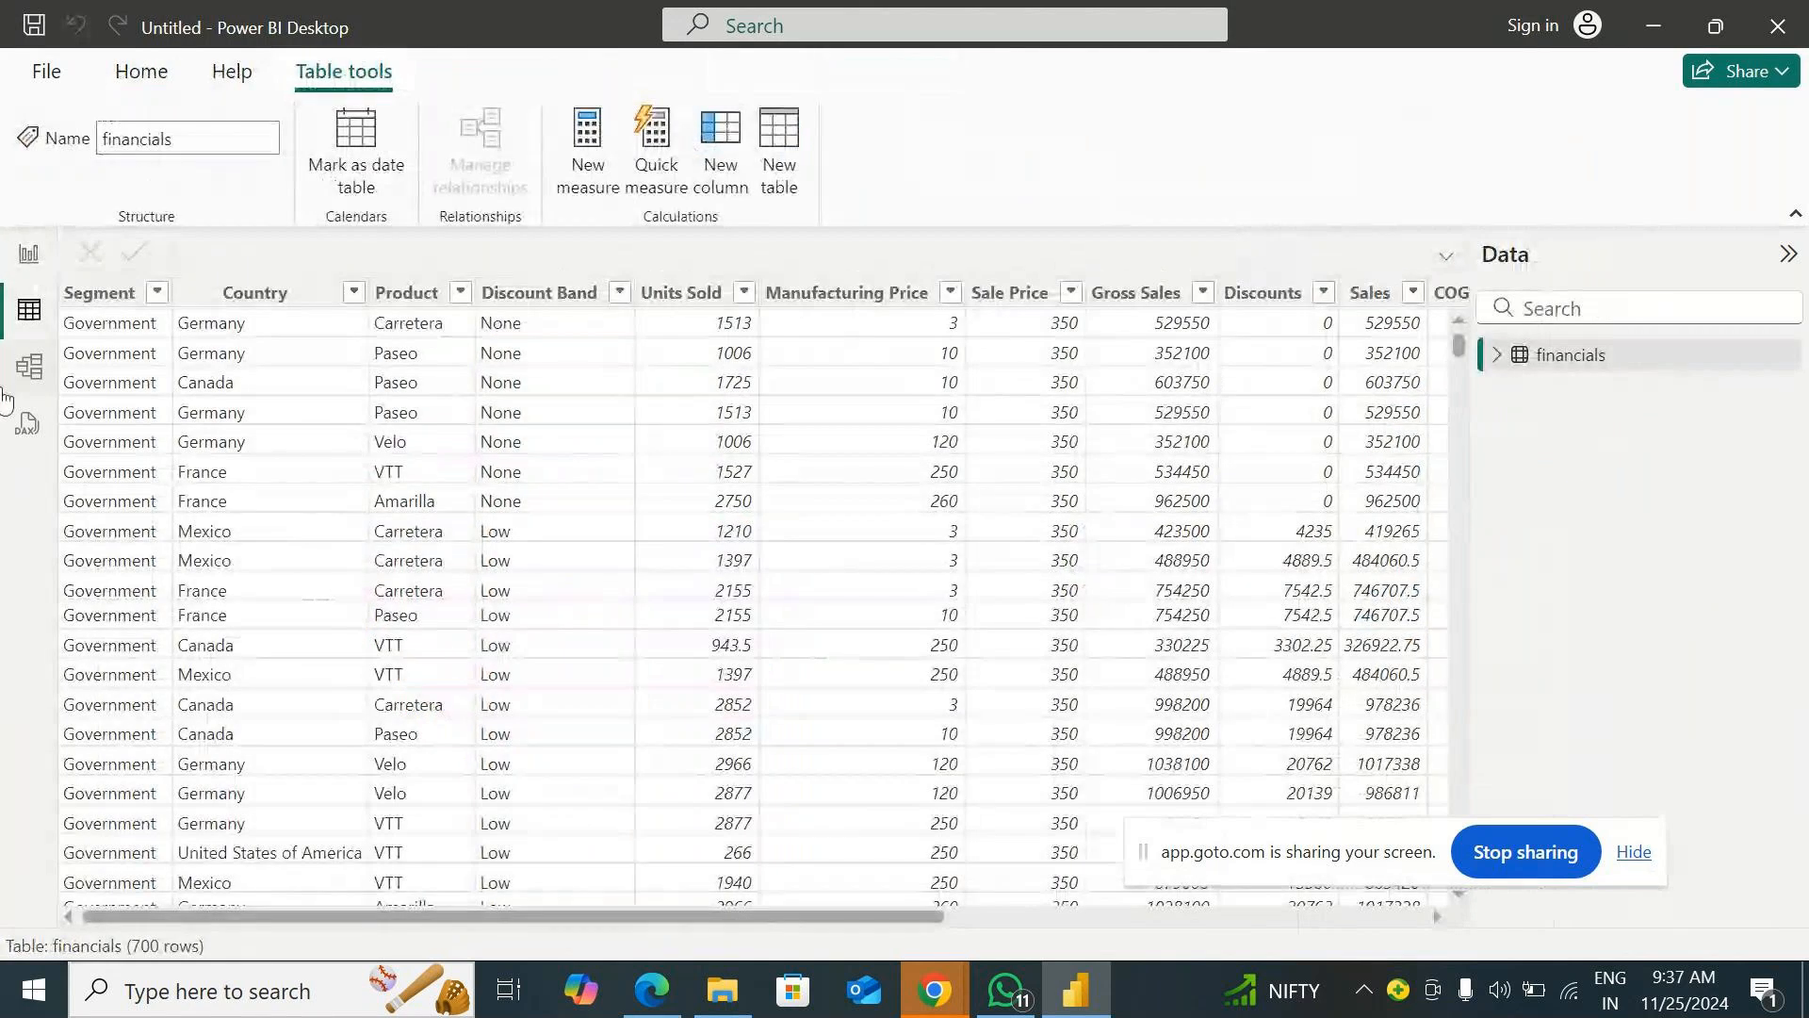
{"action": "left_click", "coordinate": [30, 367]}
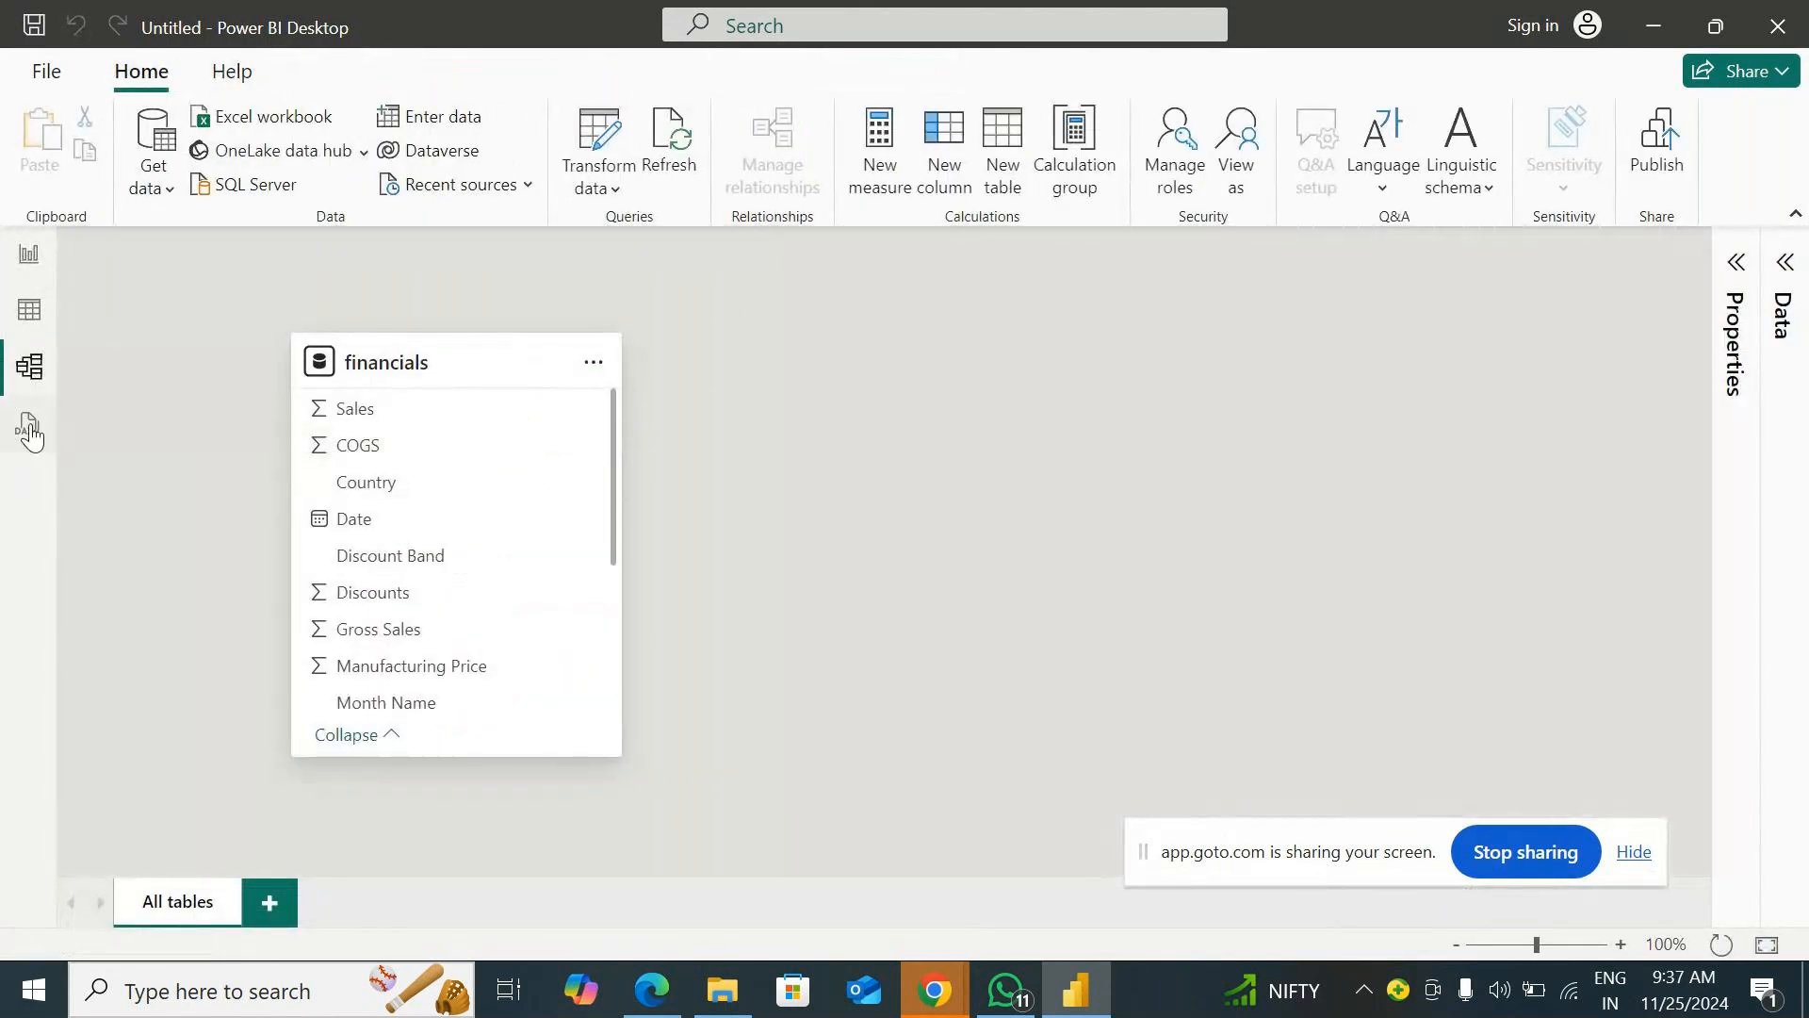
{"action": "left_click", "coordinate": [29, 431]}
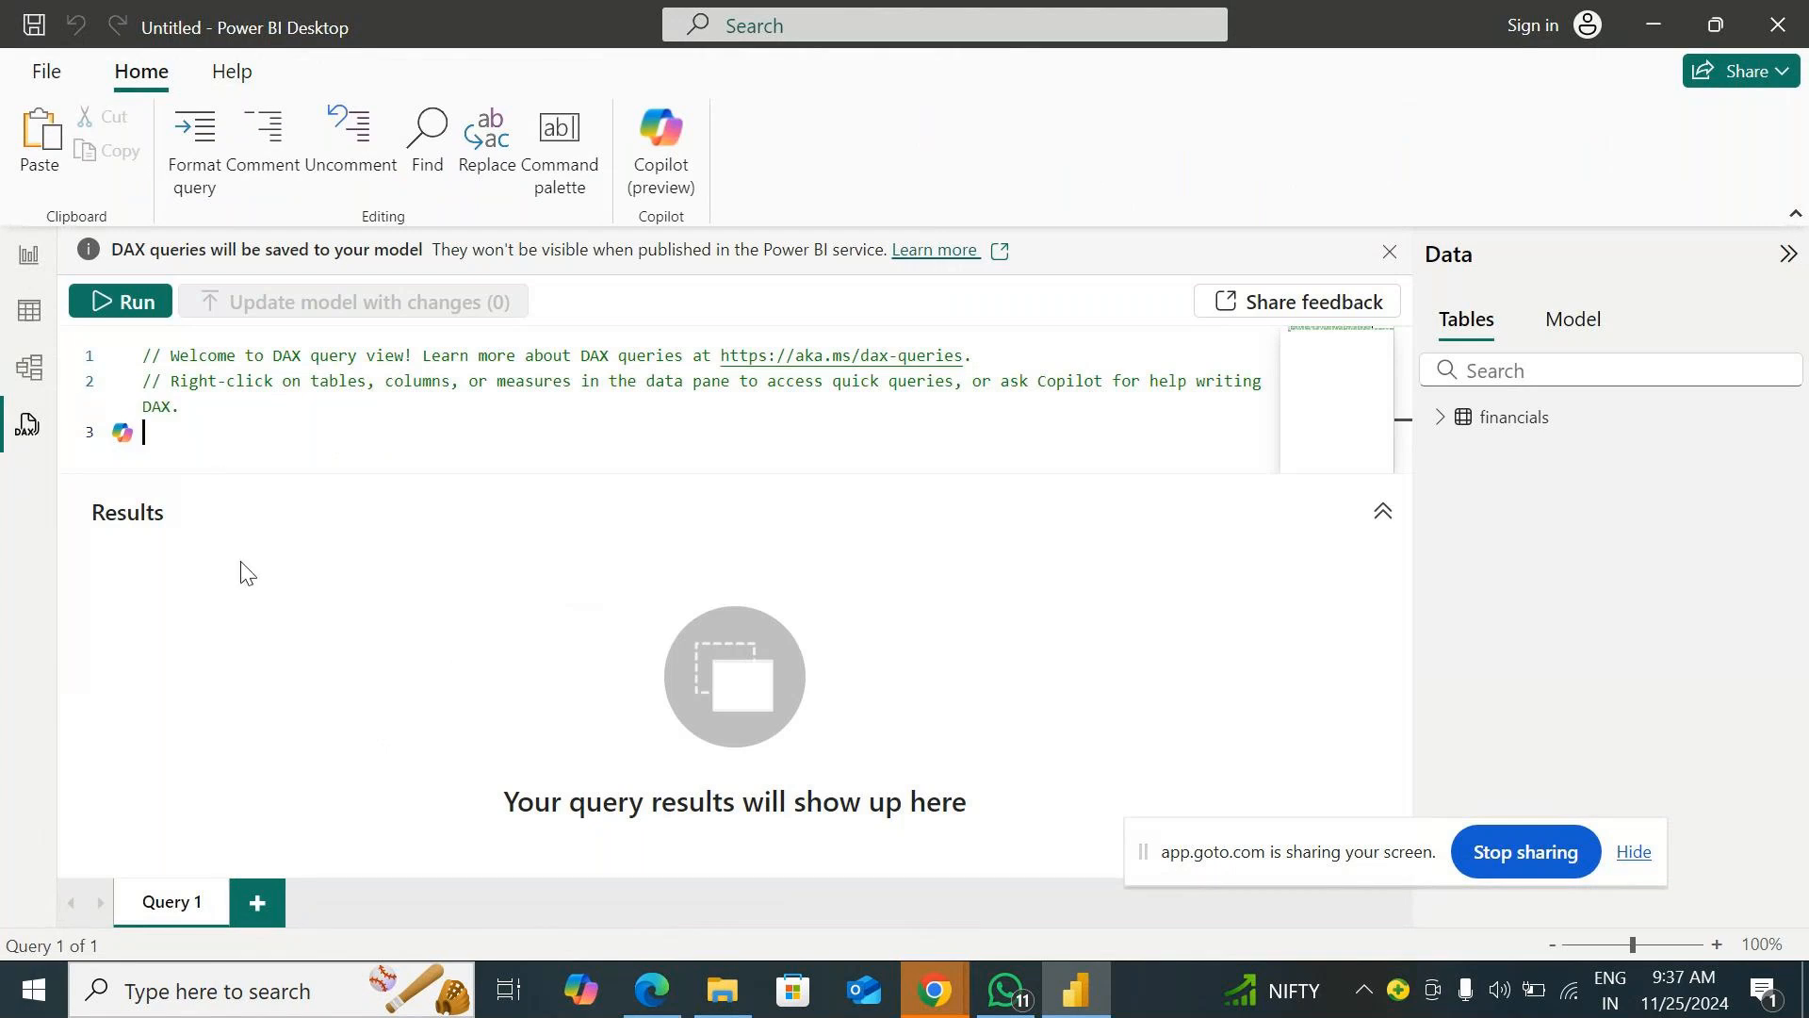
{"action": "left_click", "coordinate": [21, 273]}
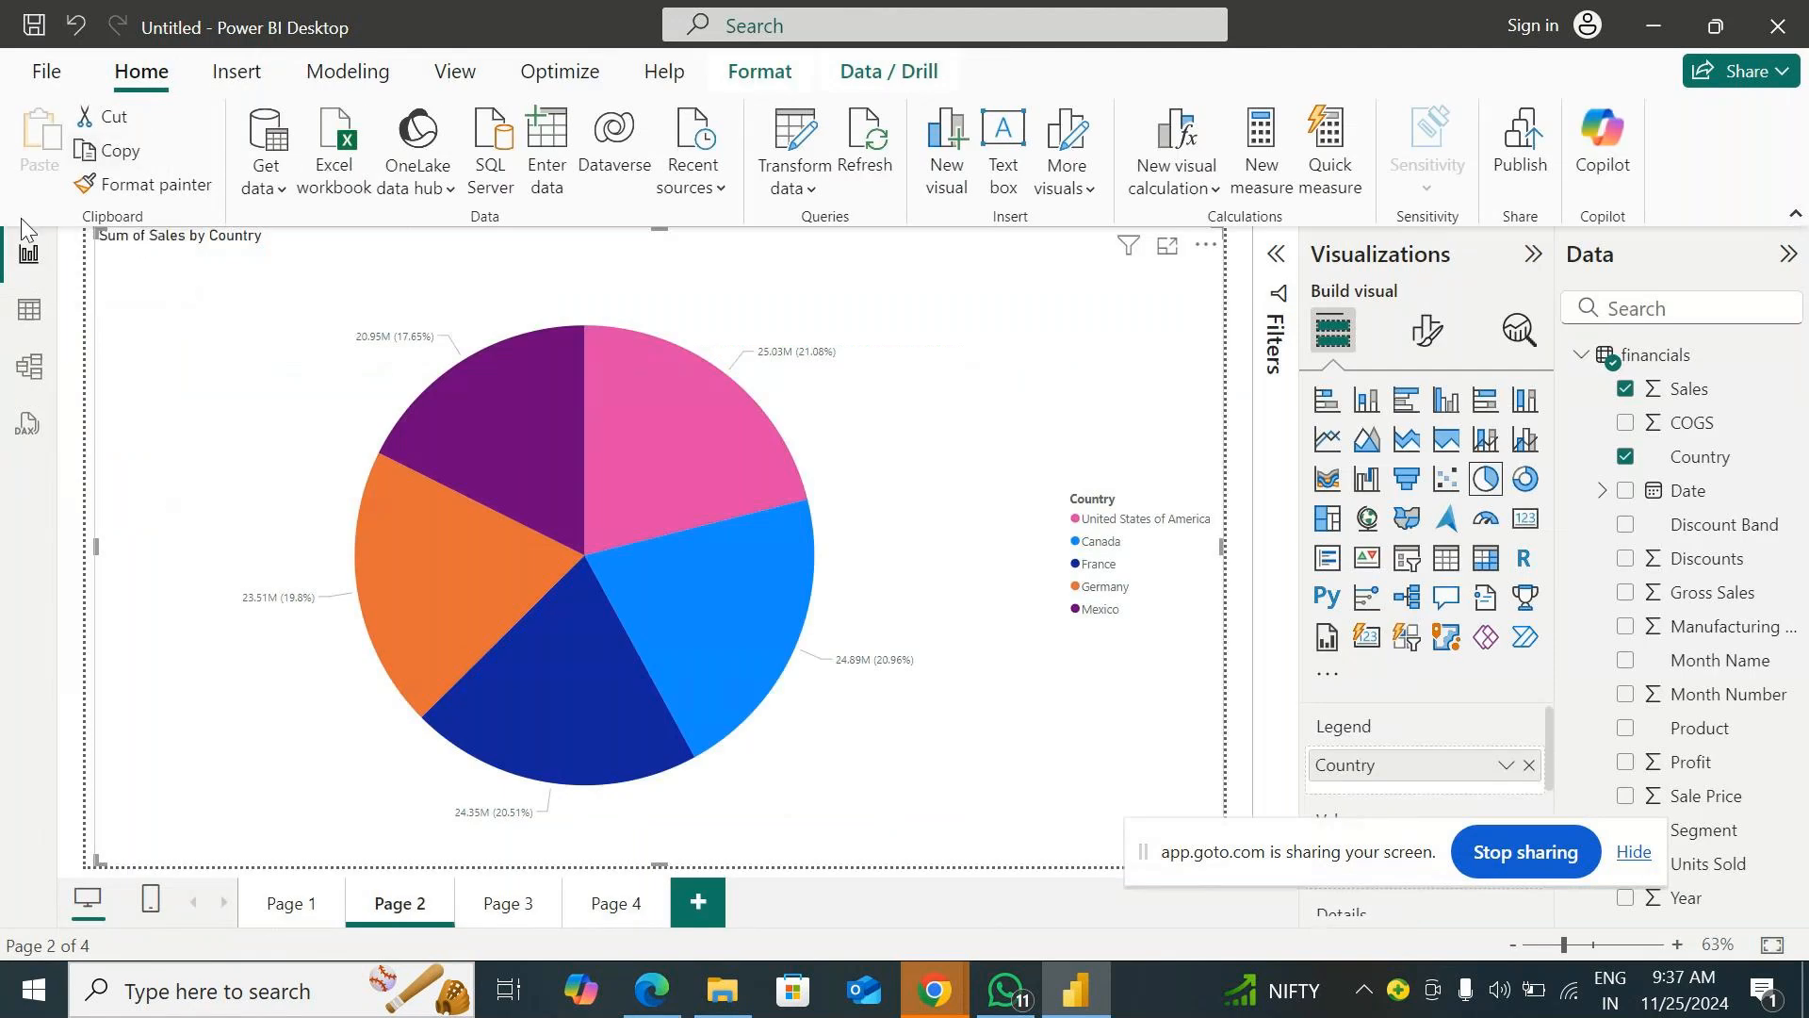
Add a fifth page to the report and open the financials data for transformation in the Power Query Editor.
{"action": "left_click", "coordinate": [699, 913]}
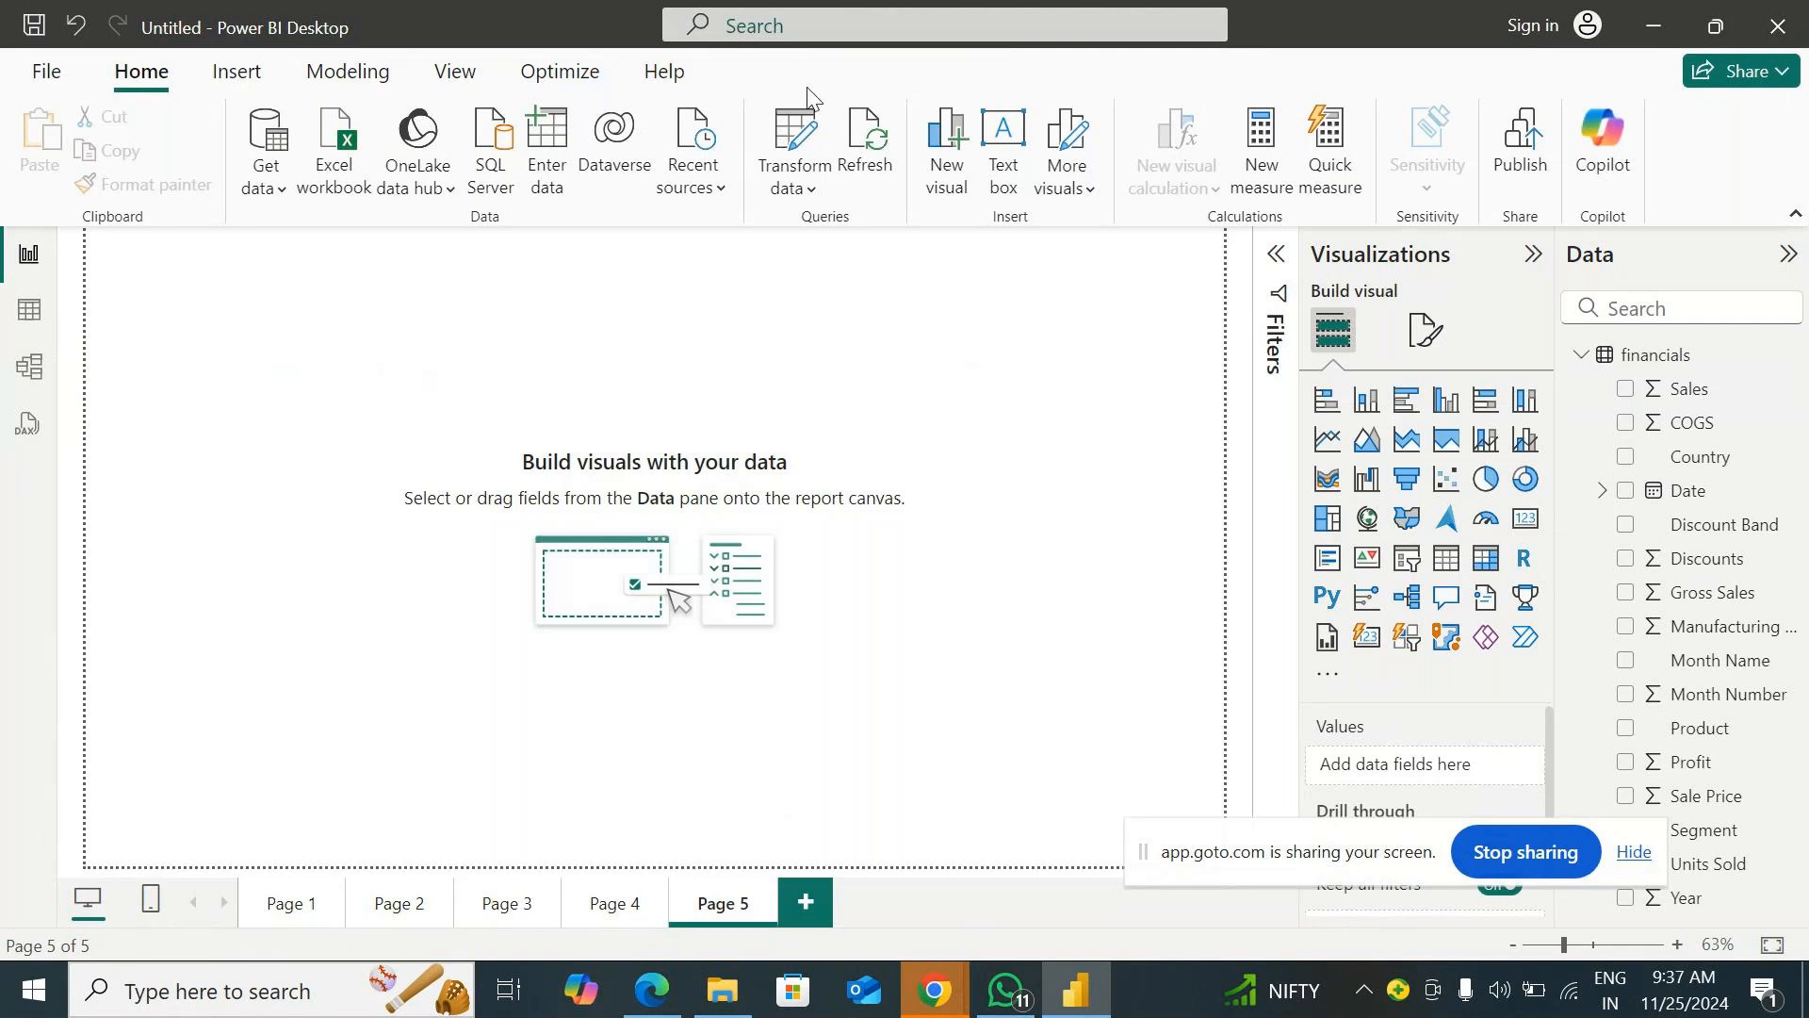
{"action": "left_click", "coordinate": [796, 188]}
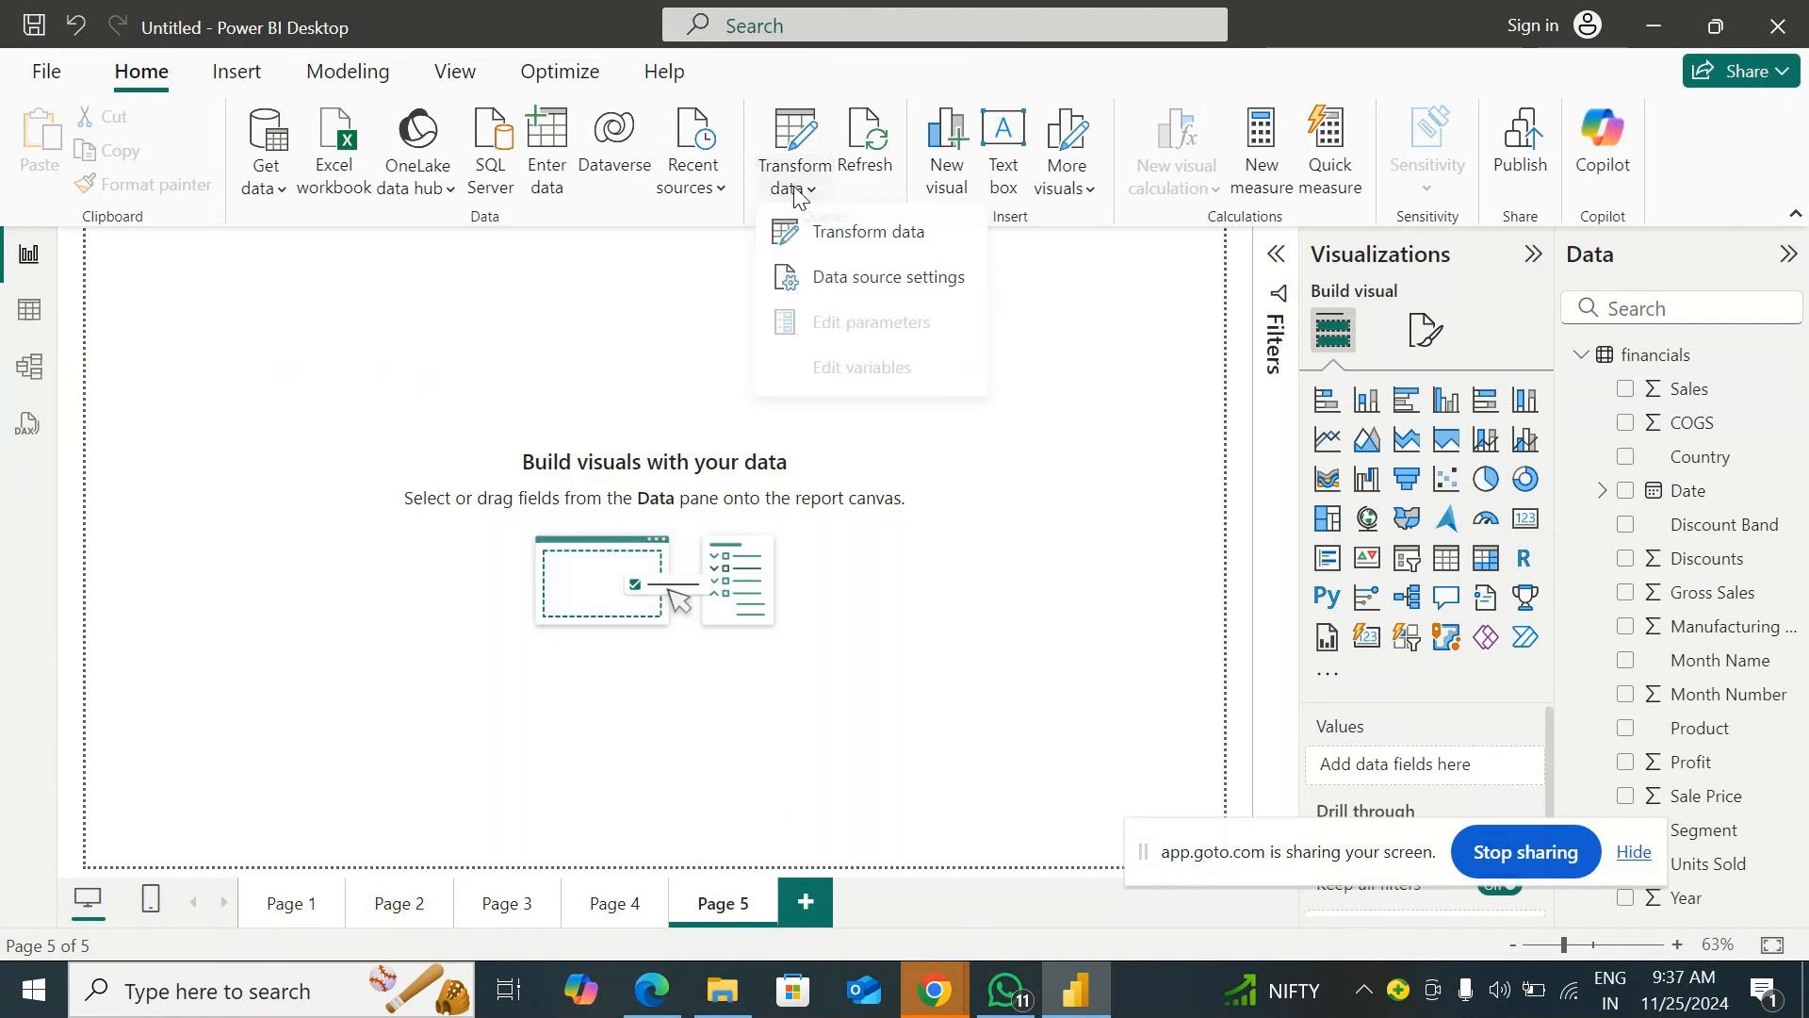
{"action": "left_click", "coordinate": [836, 235]}
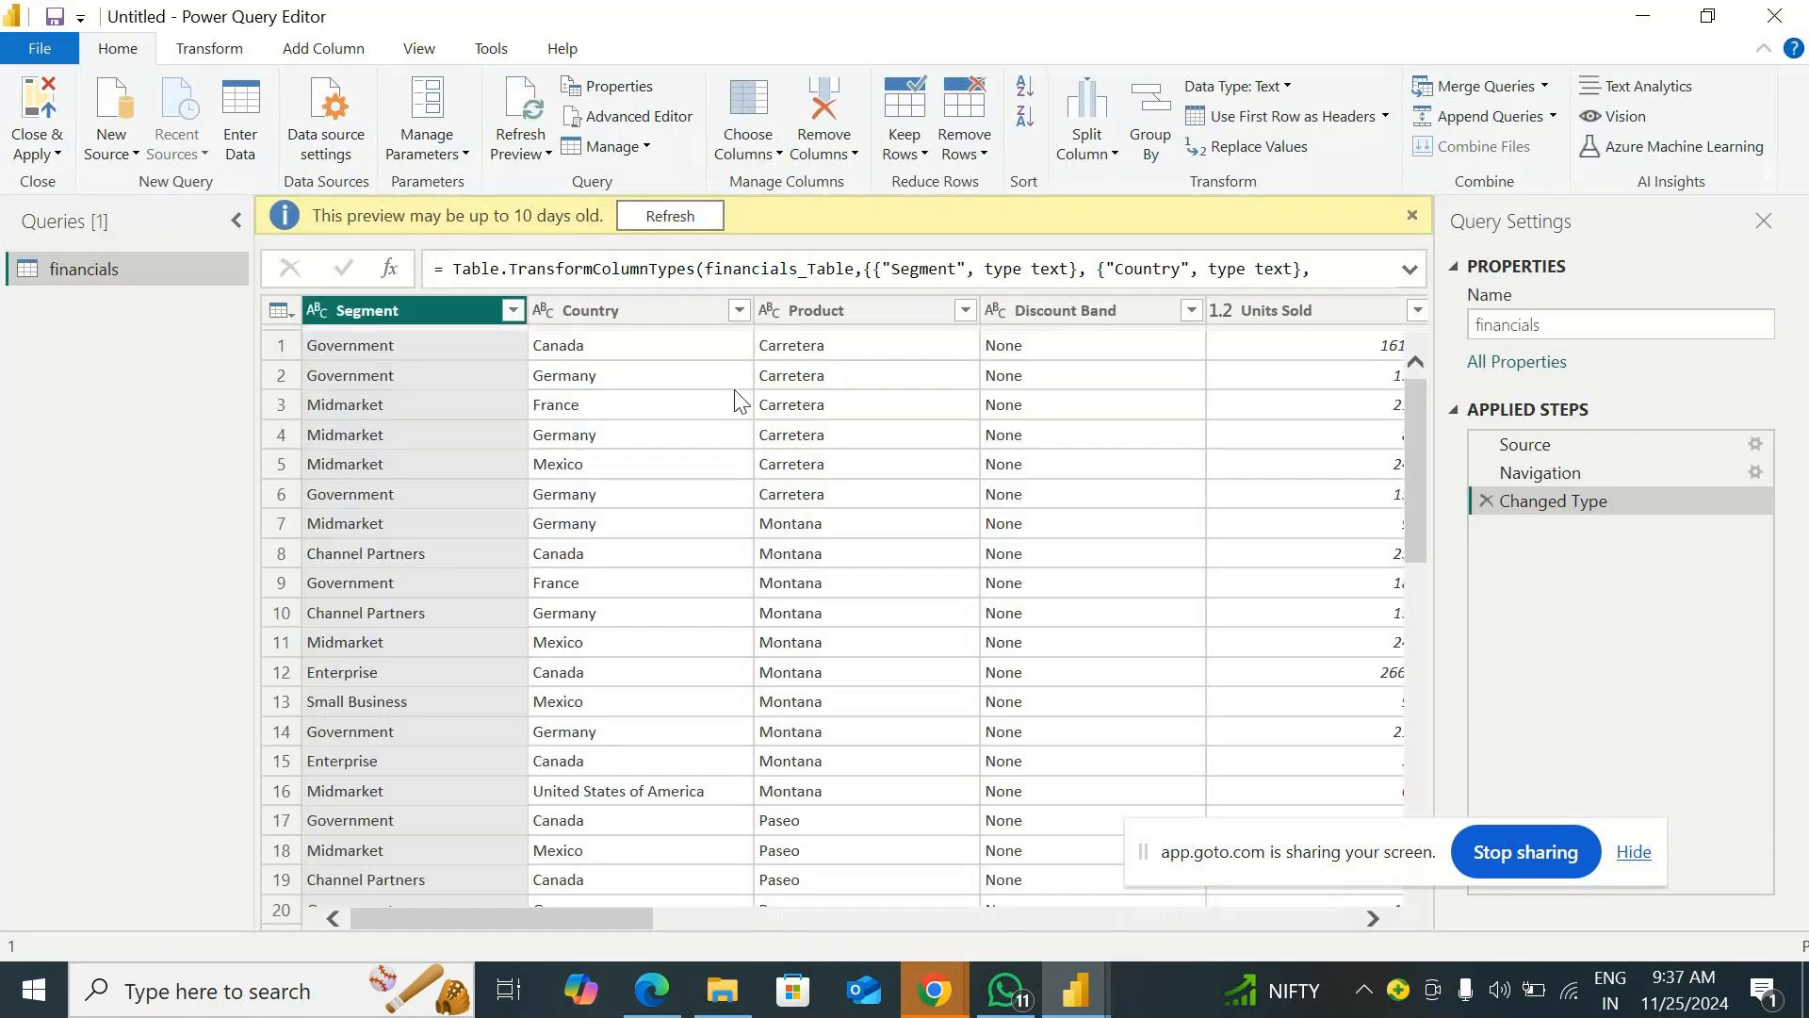
{"action": "double_click", "coordinate": [525, 17]}
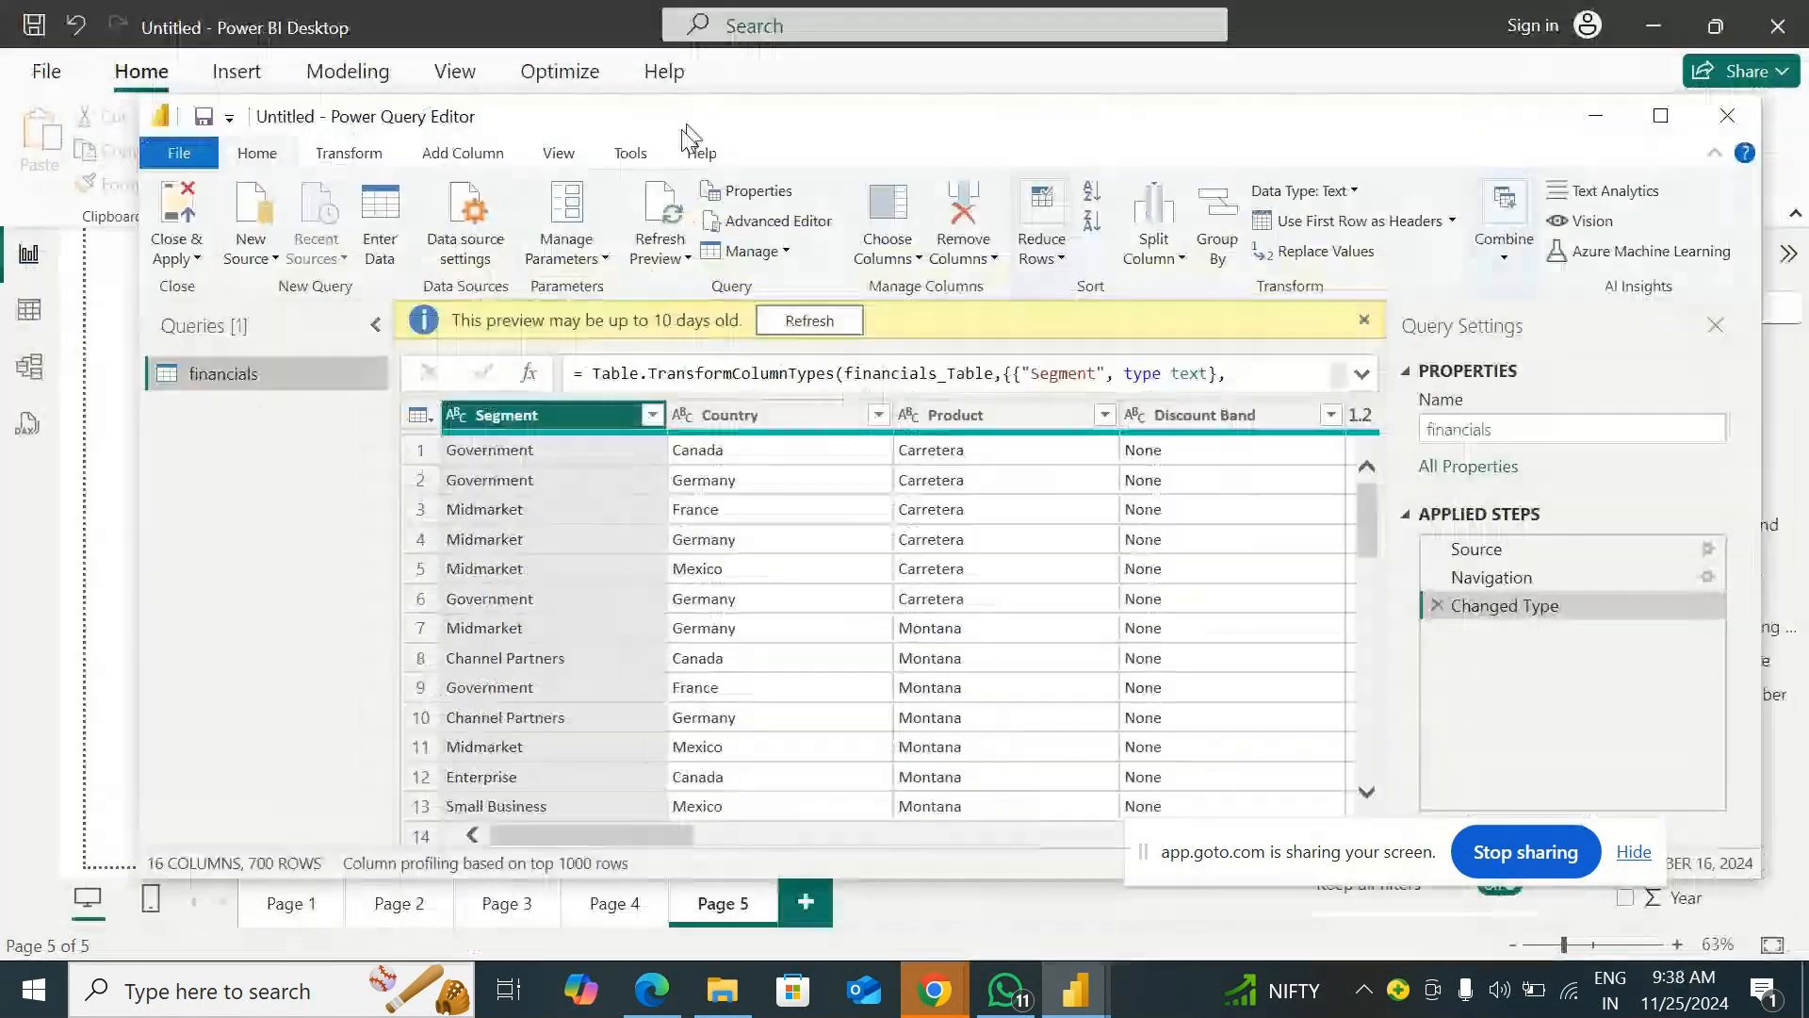
{"action": "left_click_drag", "start_coordinate": [686, 132], "coordinate": [846, 124]}
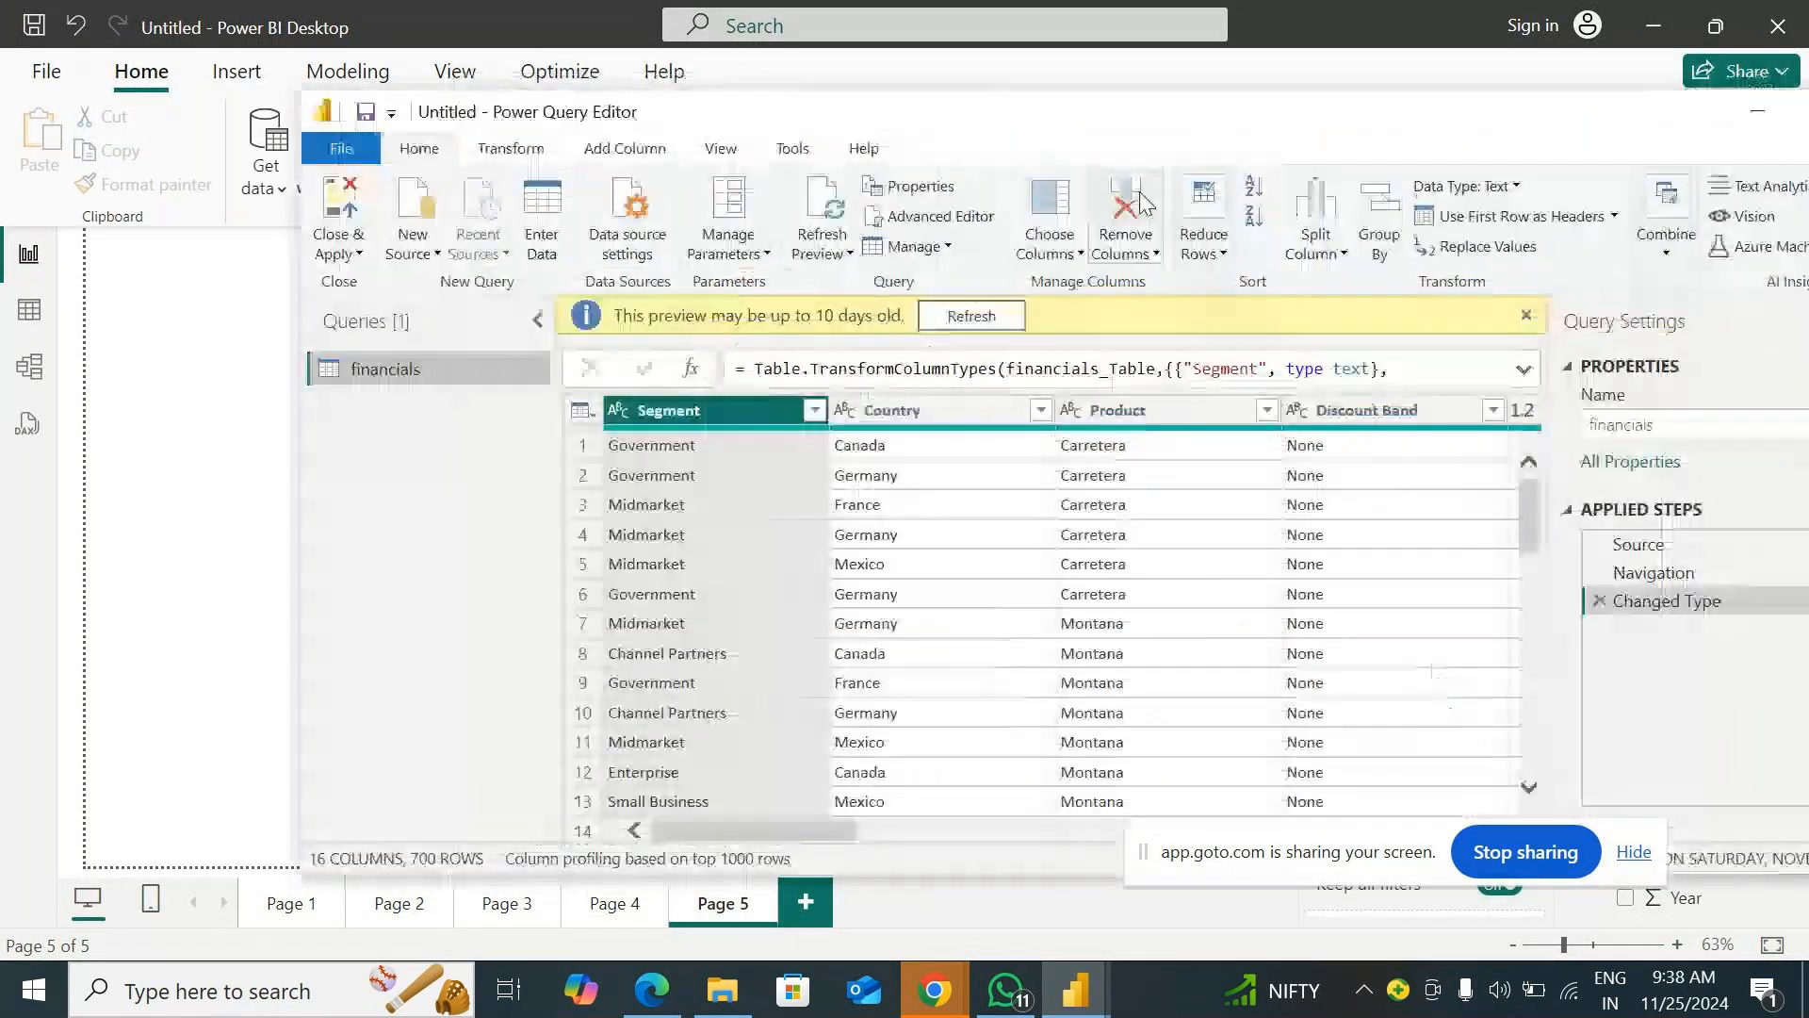
{"action": "double_click", "coordinate": [1360, 117]}
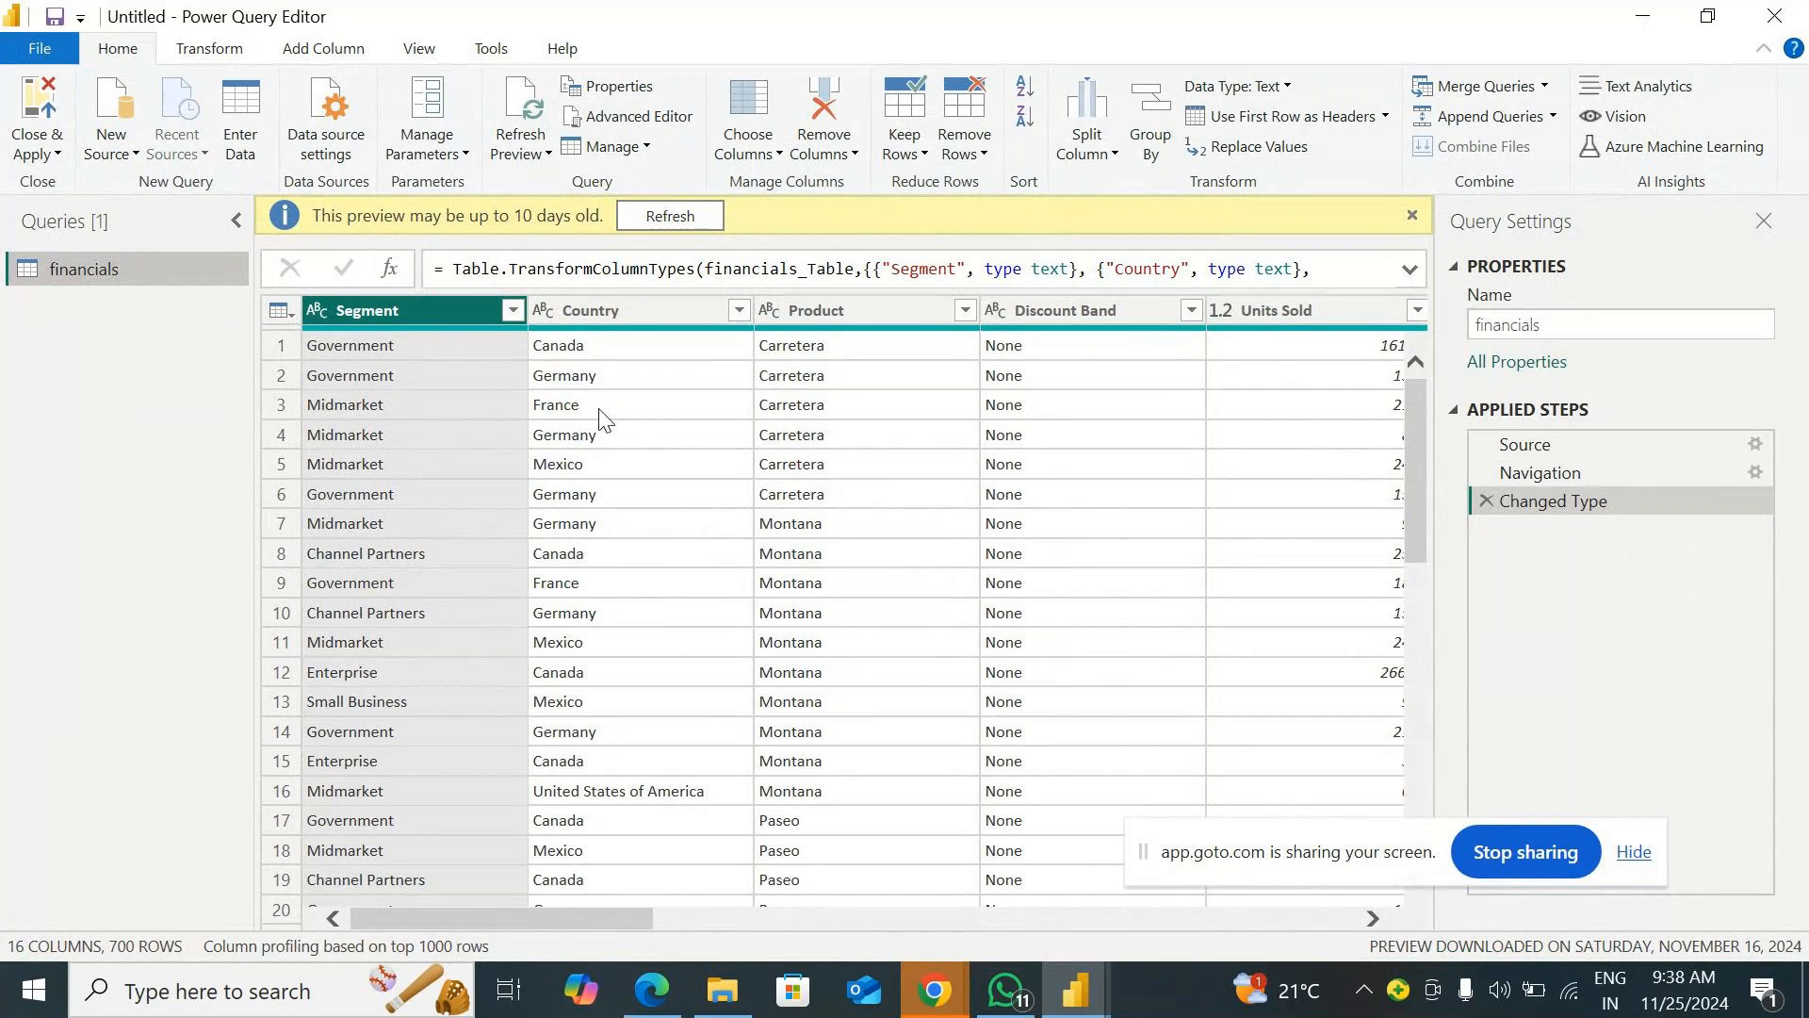
Keep only the Segment, Country, Product, Sales, Month Name and Year columns in the financials query.
{"action": "left_click", "coordinate": [765, 155]}
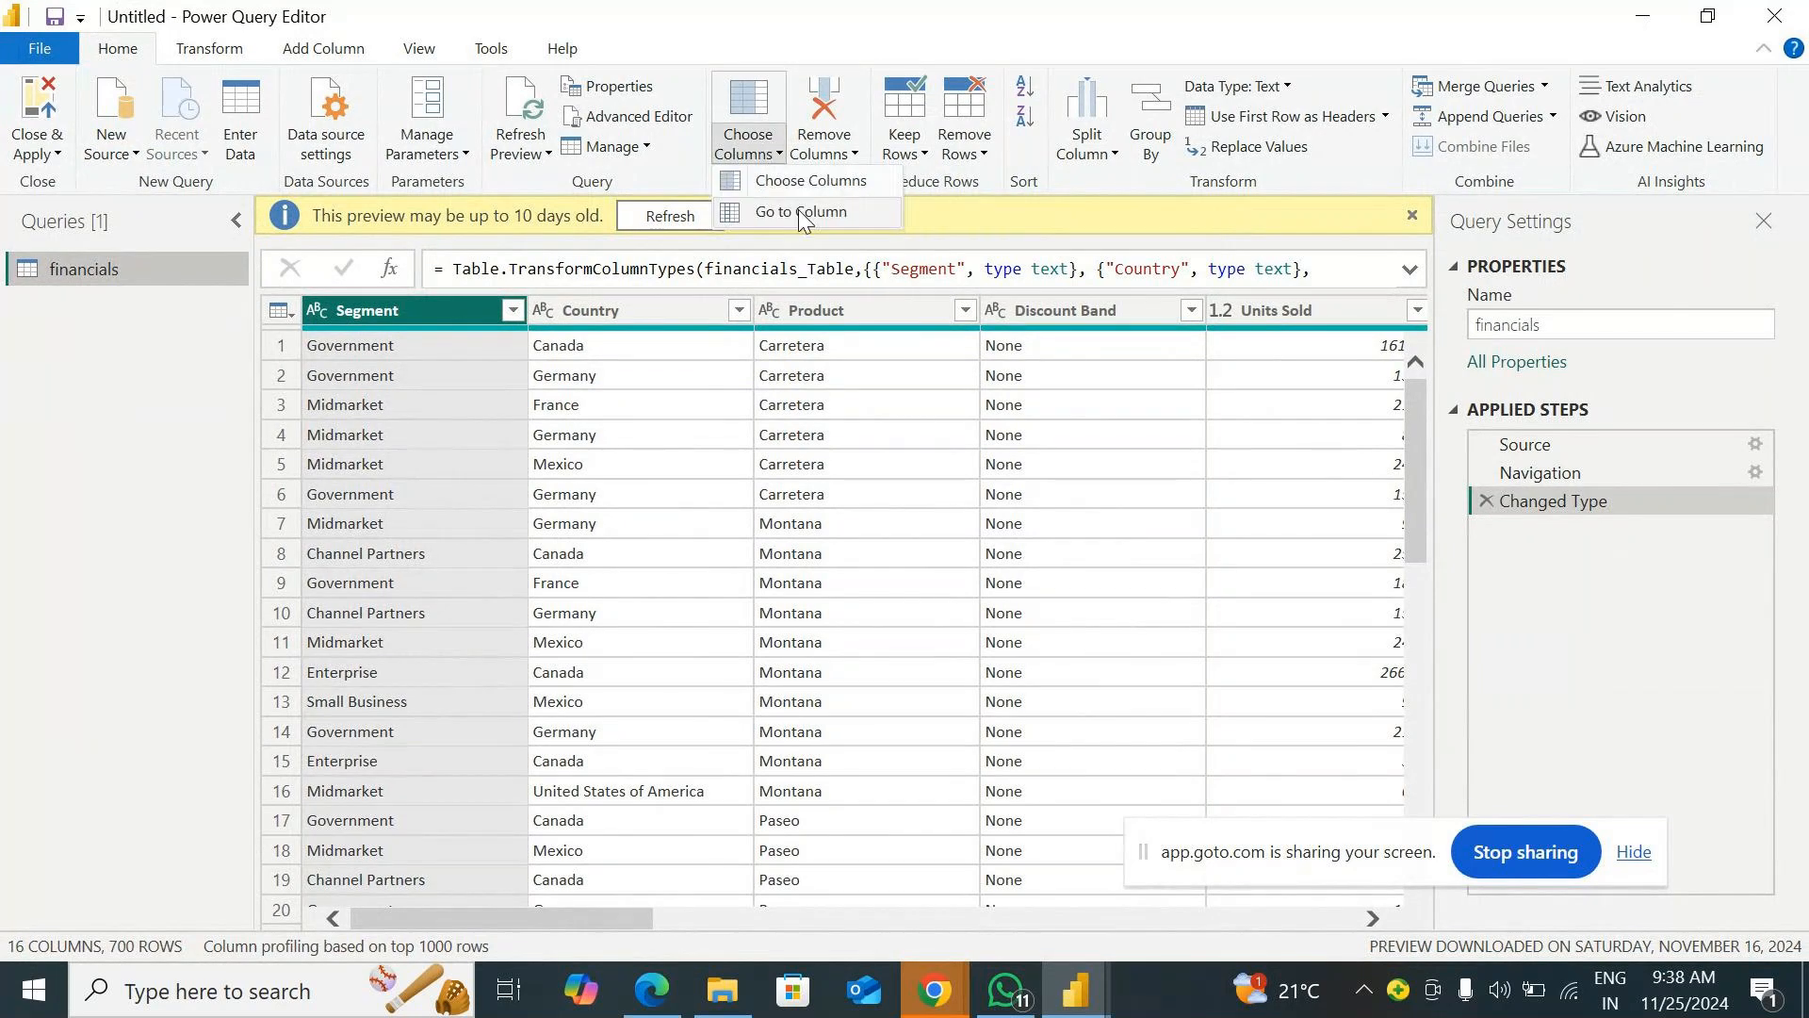
{"action": "left_click", "coordinate": [800, 214]}
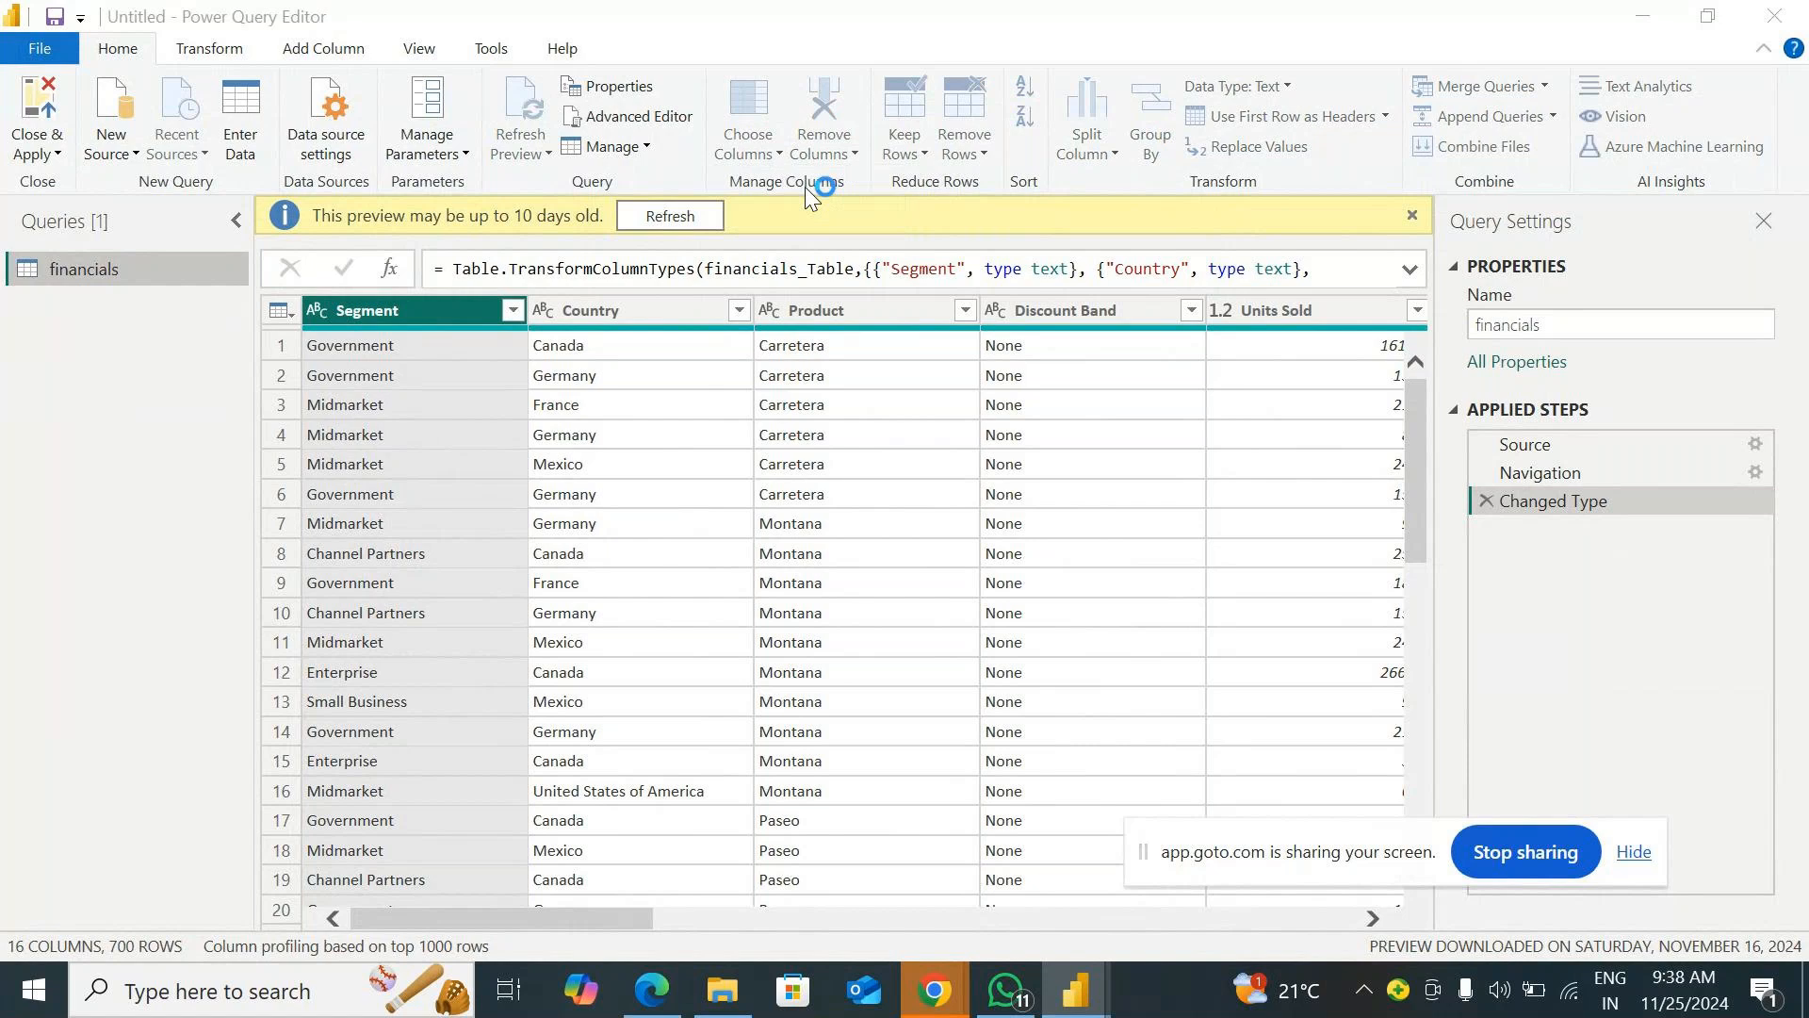
{"action": "left_click", "coordinate": [822, 231]}
{"action": "left_click", "coordinate": [765, 261]}
{"action": "left_click", "coordinate": [771, 290]}
{"action": "left_click", "coordinate": [784, 317]}
{"action": "left_click", "coordinate": [759, 517]}
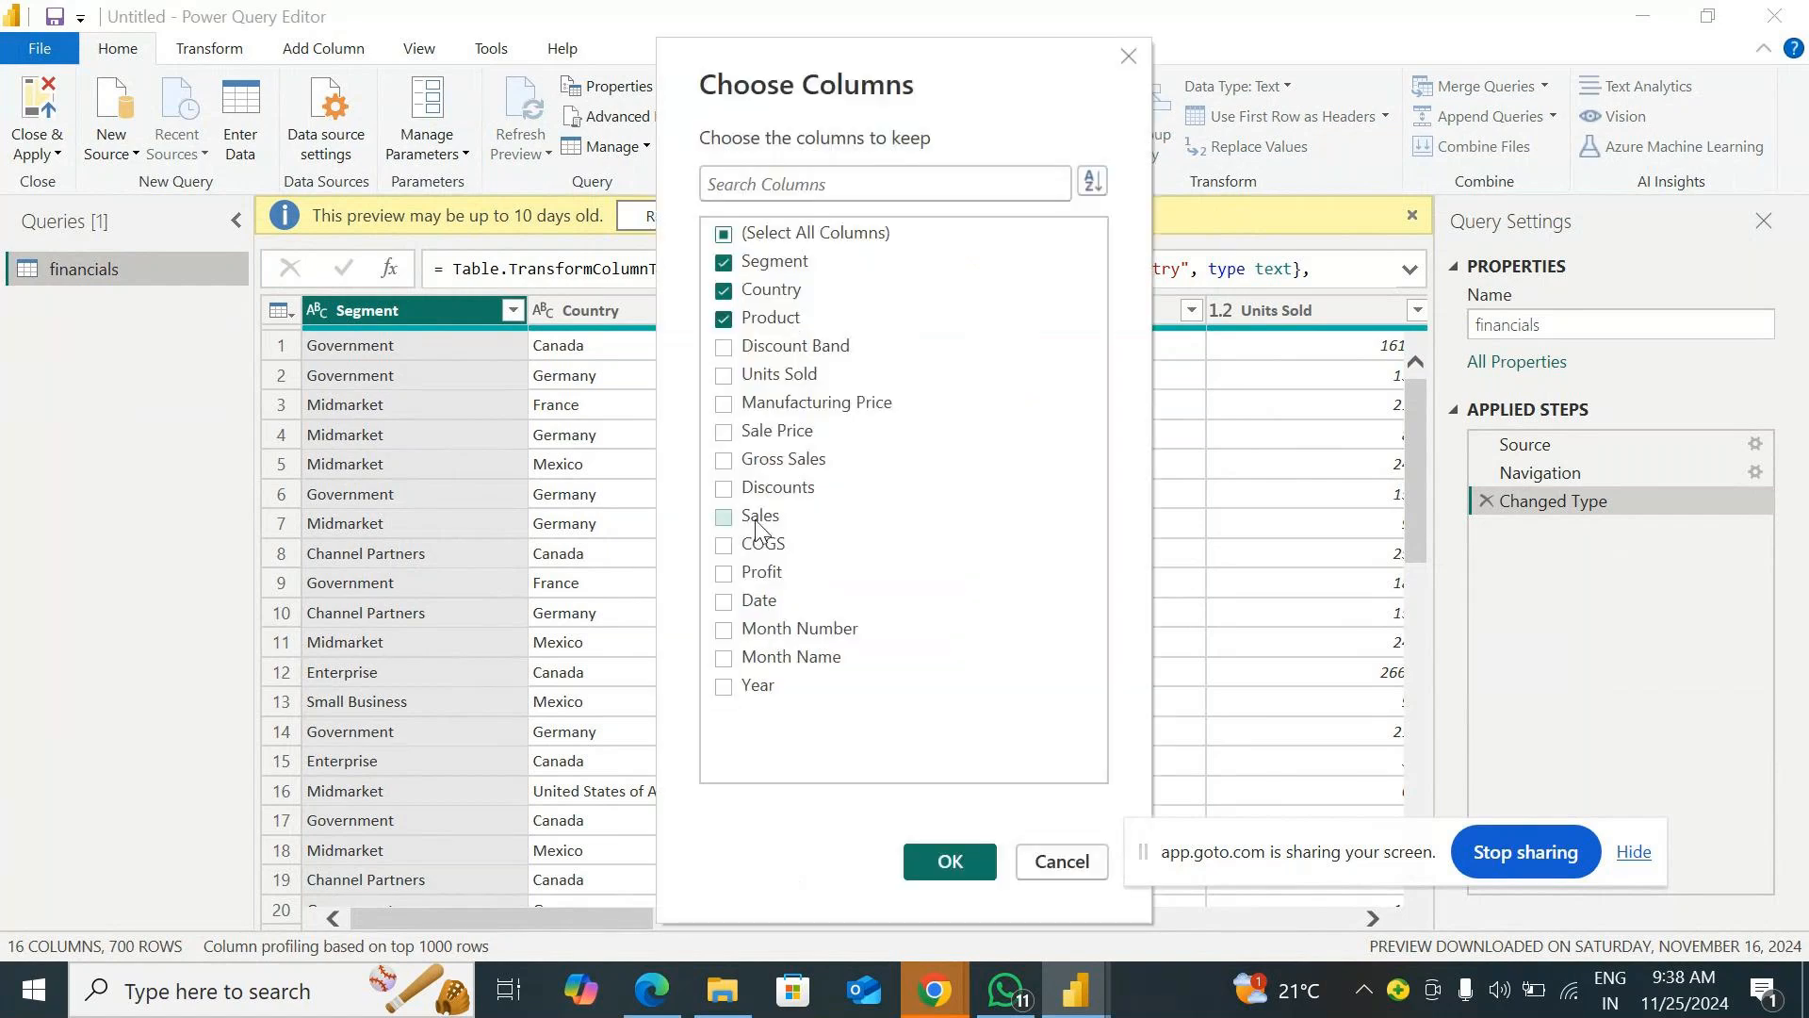
{"action": "left_click", "coordinate": [754, 686]}
{"action": "left_click", "coordinate": [782, 658]}
{"action": "left_click", "coordinate": [912, 850]}
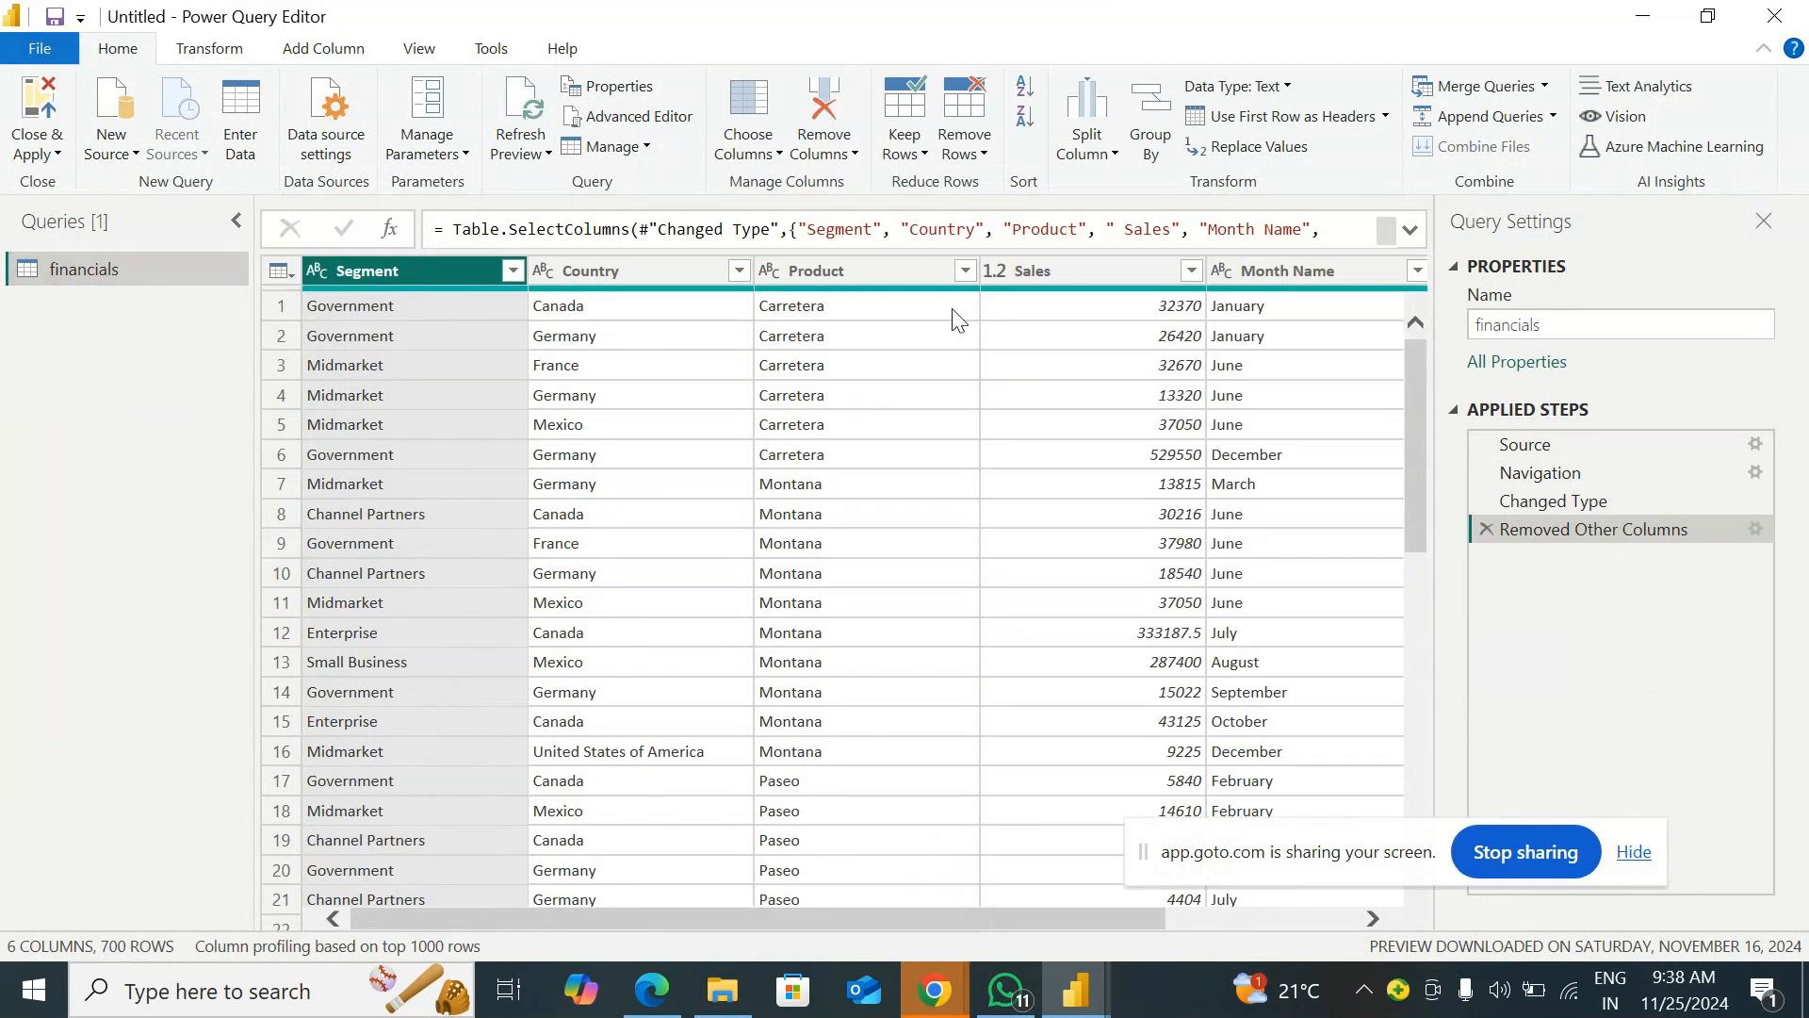
Filter the Country column to keep only the United States of America rows.
{"action": "left_click", "coordinate": [738, 270]}
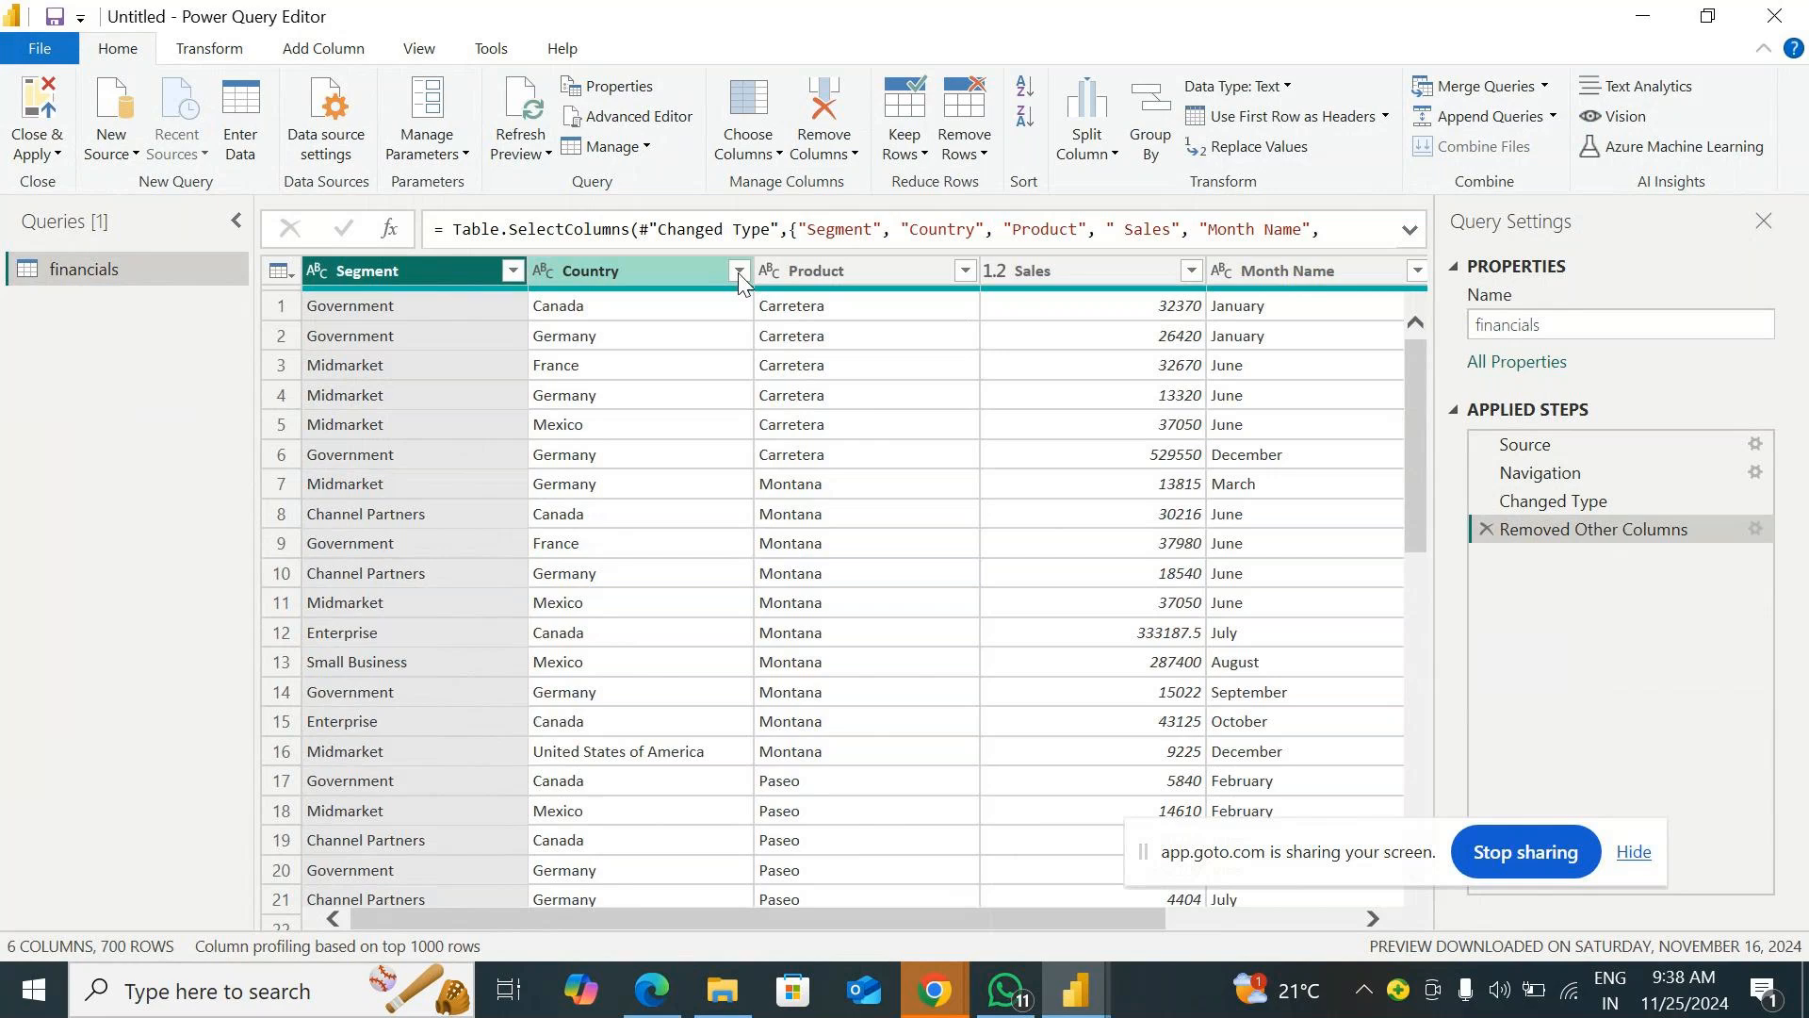
{"action": "left_click", "coordinate": [388, 570]}
{"action": "left_click", "coordinate": [405, 707]}
{"action": "left_click", "coordinate": [593, 749]}
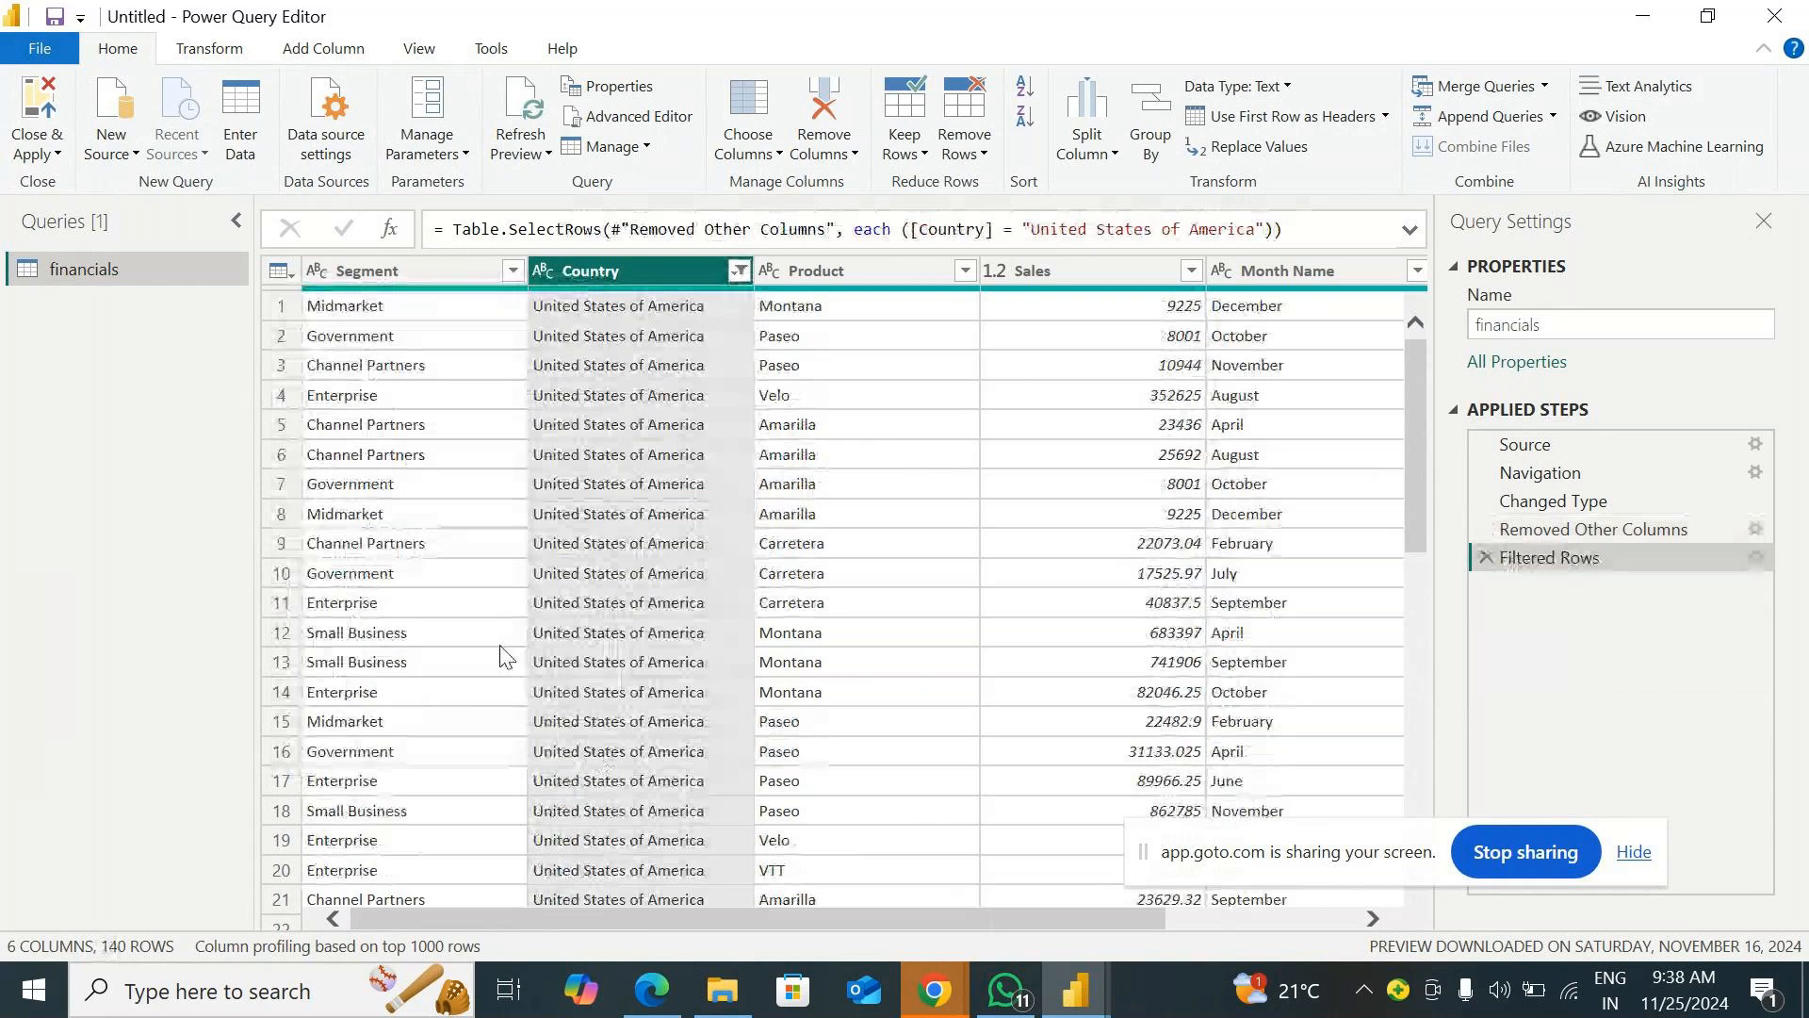
Filter the Segment column to keep only the Midmarket rows.
{"action": "left_click", "coordinate": [514, 270]}
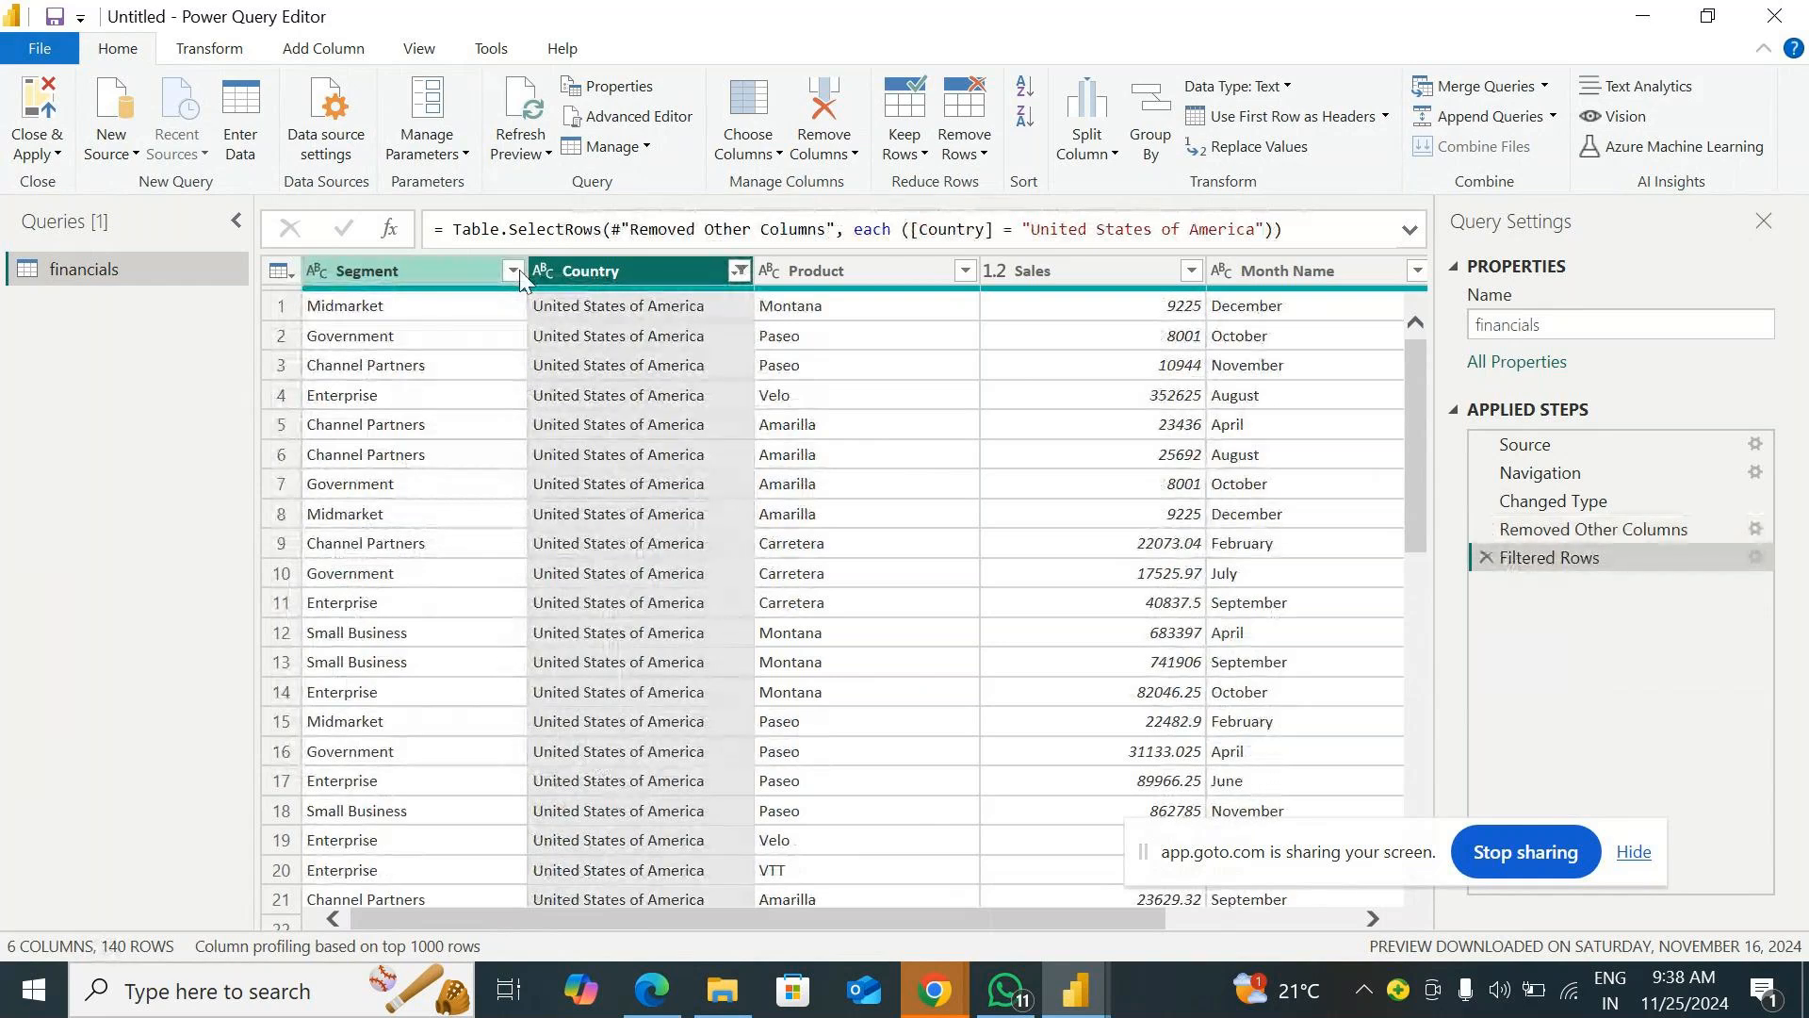
{"action": "left_click", "coordinate": [174, 567]}
{"action": "left_click", "coordinate": [113, 678]}
{"action": "left_click", "coordinate": [350, 749]}
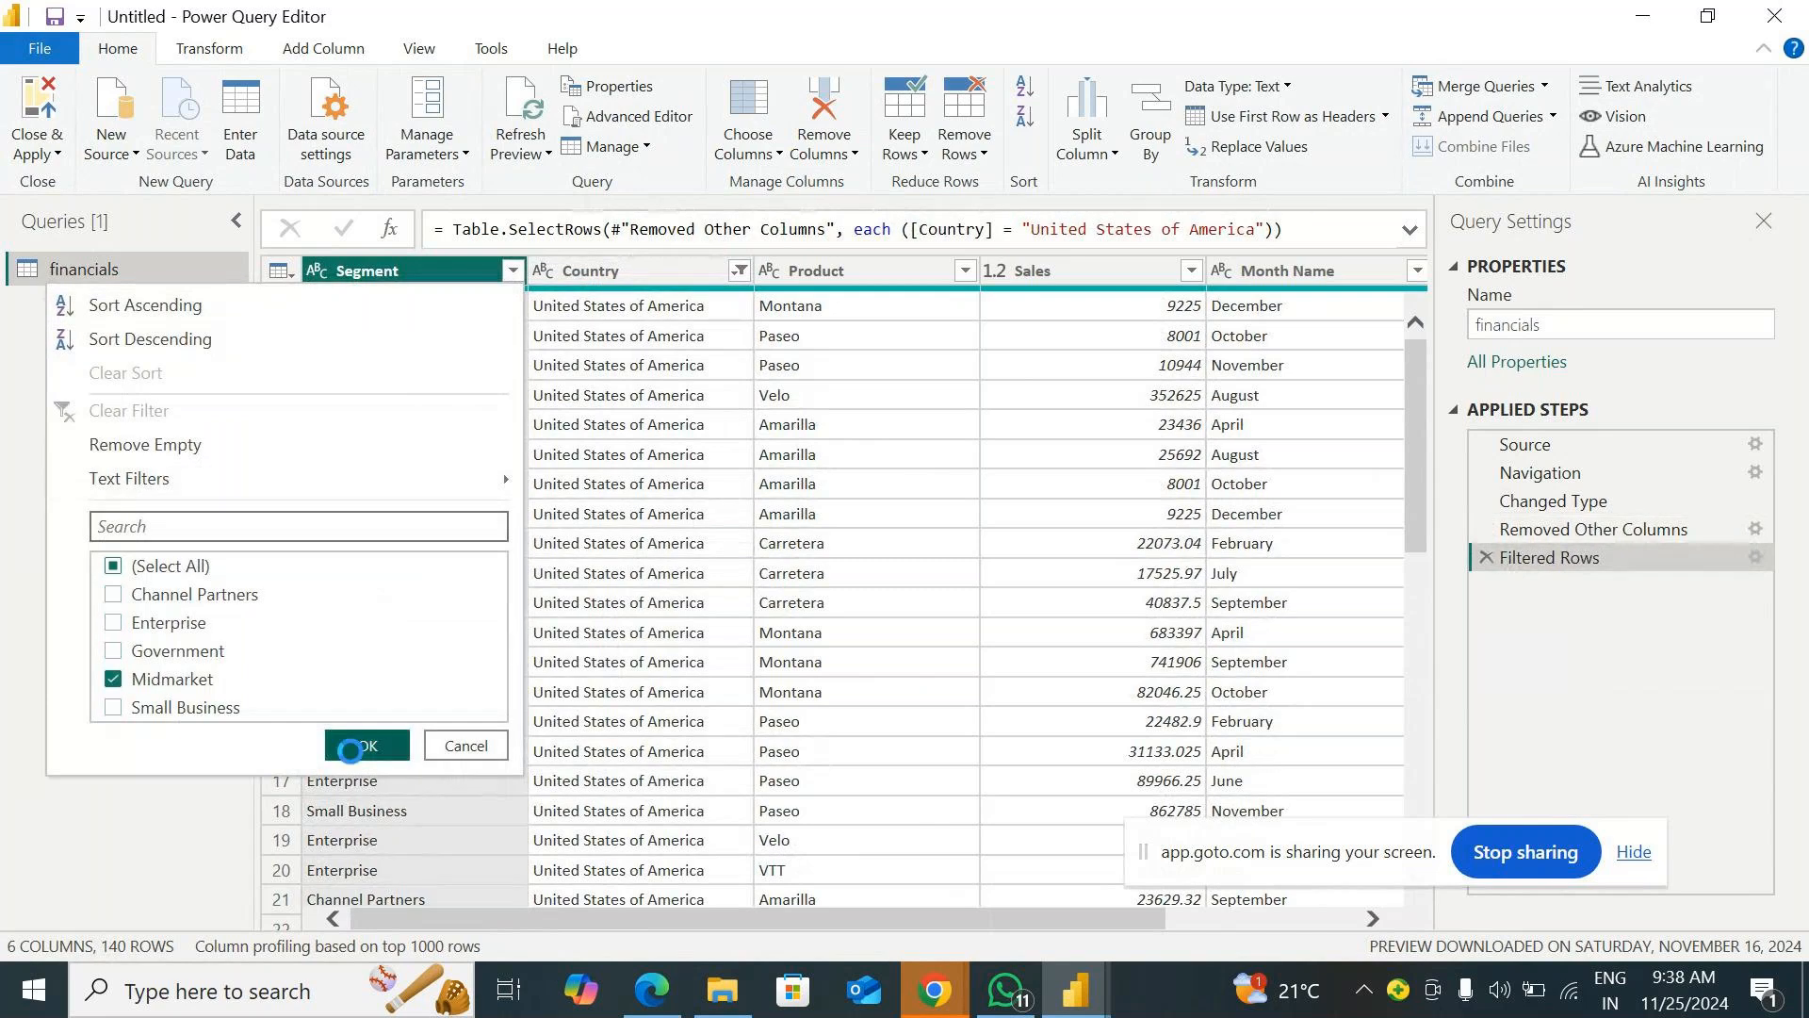
{"action": "left_click_drag", "start_coordinate": [739, 920], "coordinate": [482, 890]}
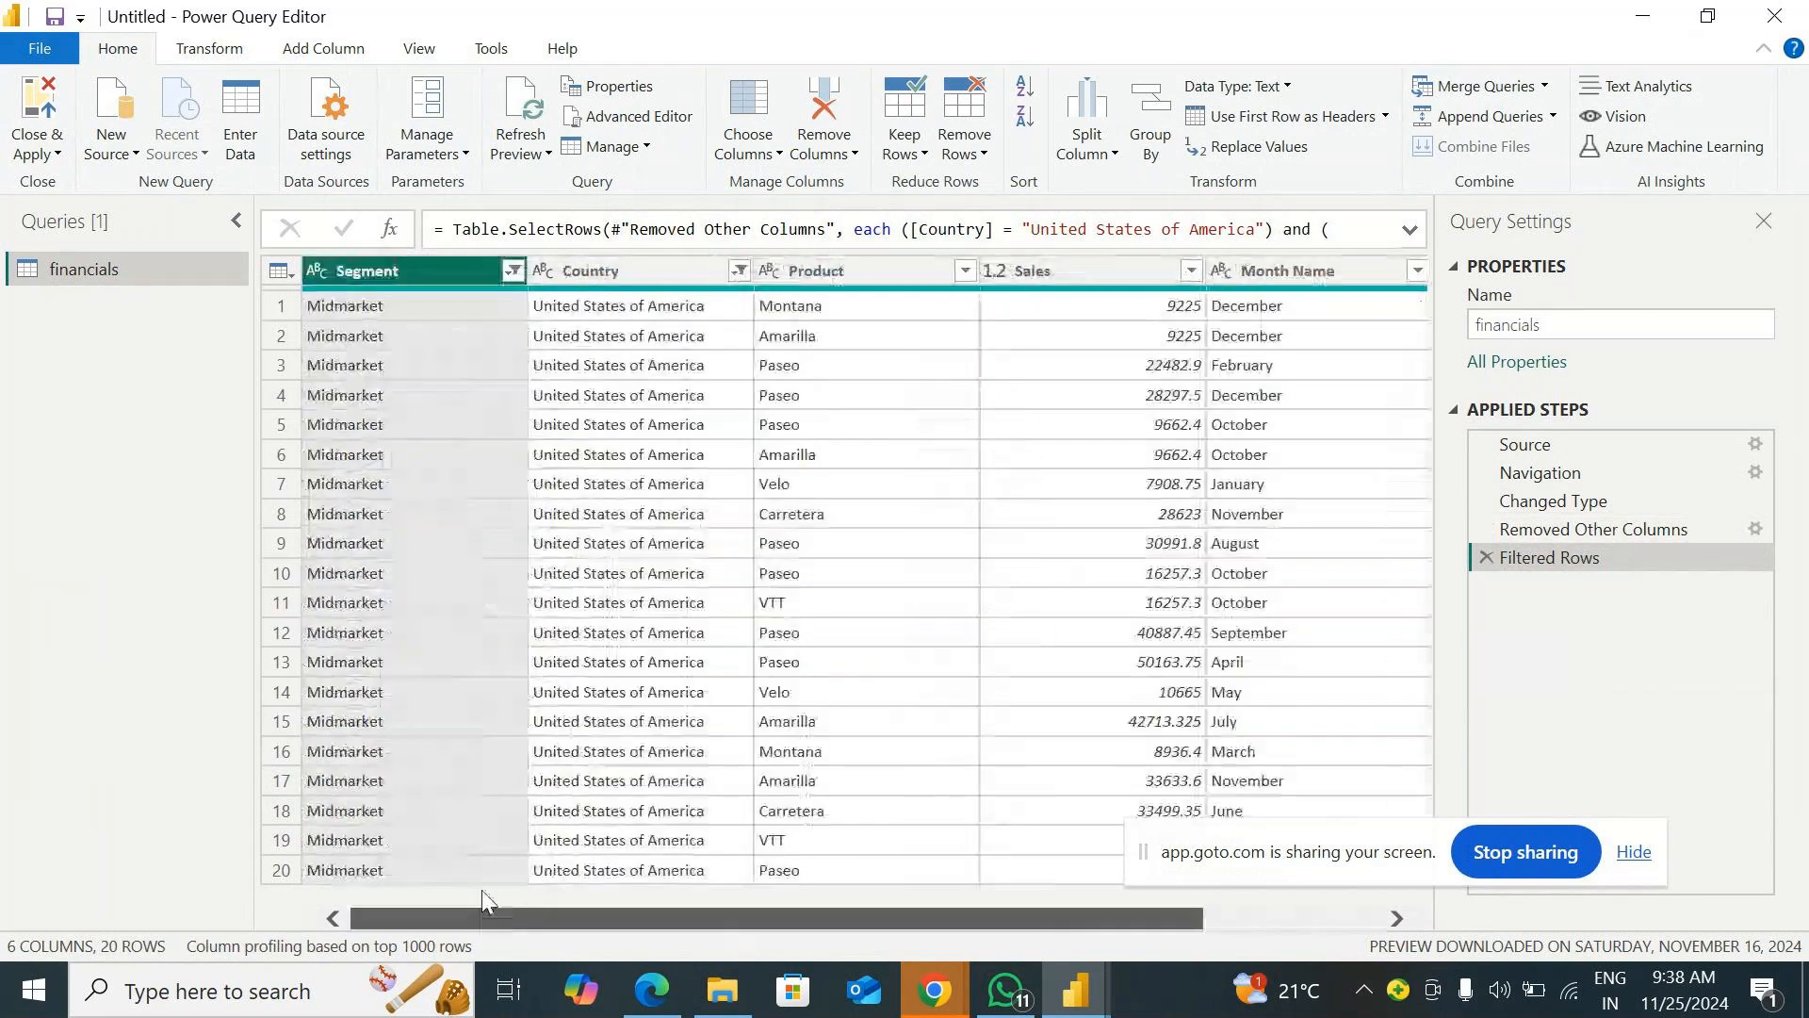
Filter the Sales column to keep only rows with values greater than or equal to 10000.
{"action": "left_click", "coordinate": [1191, 270]}
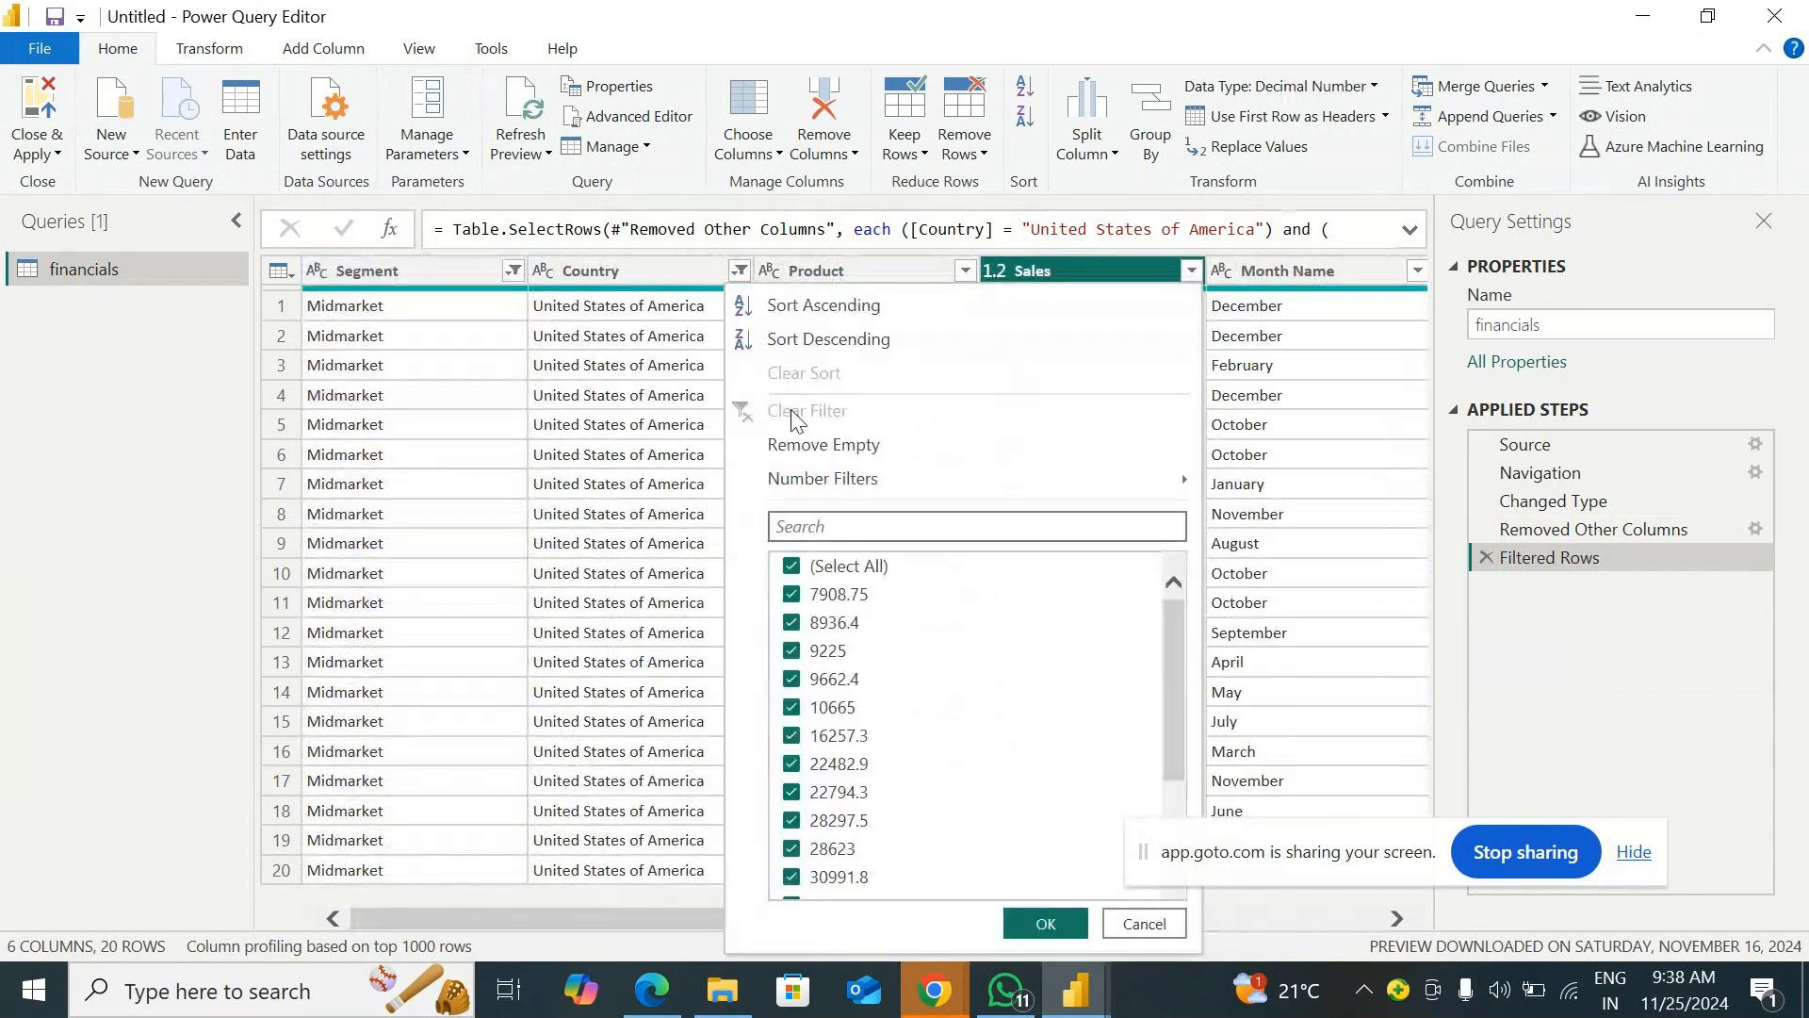
{"action": "mouse_move", "coordinate": [1110, 478]}
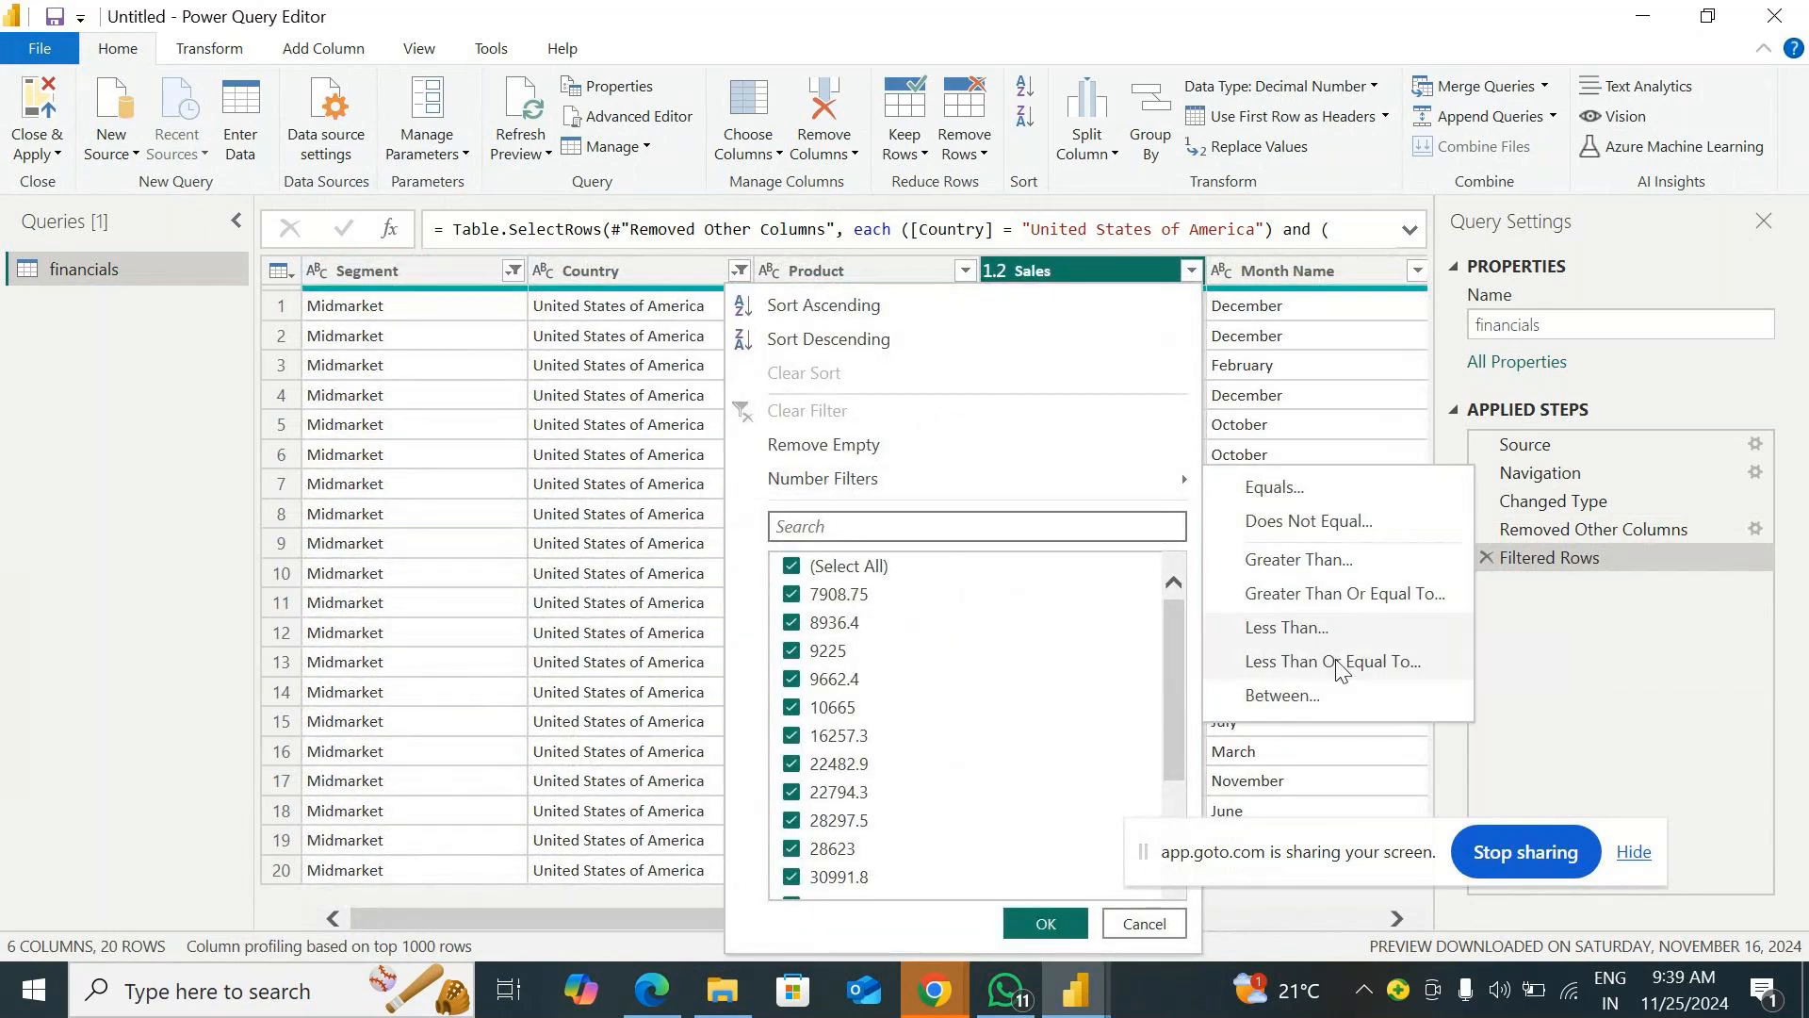
{"action": "left_click", "coordinate": [1326, 596]}
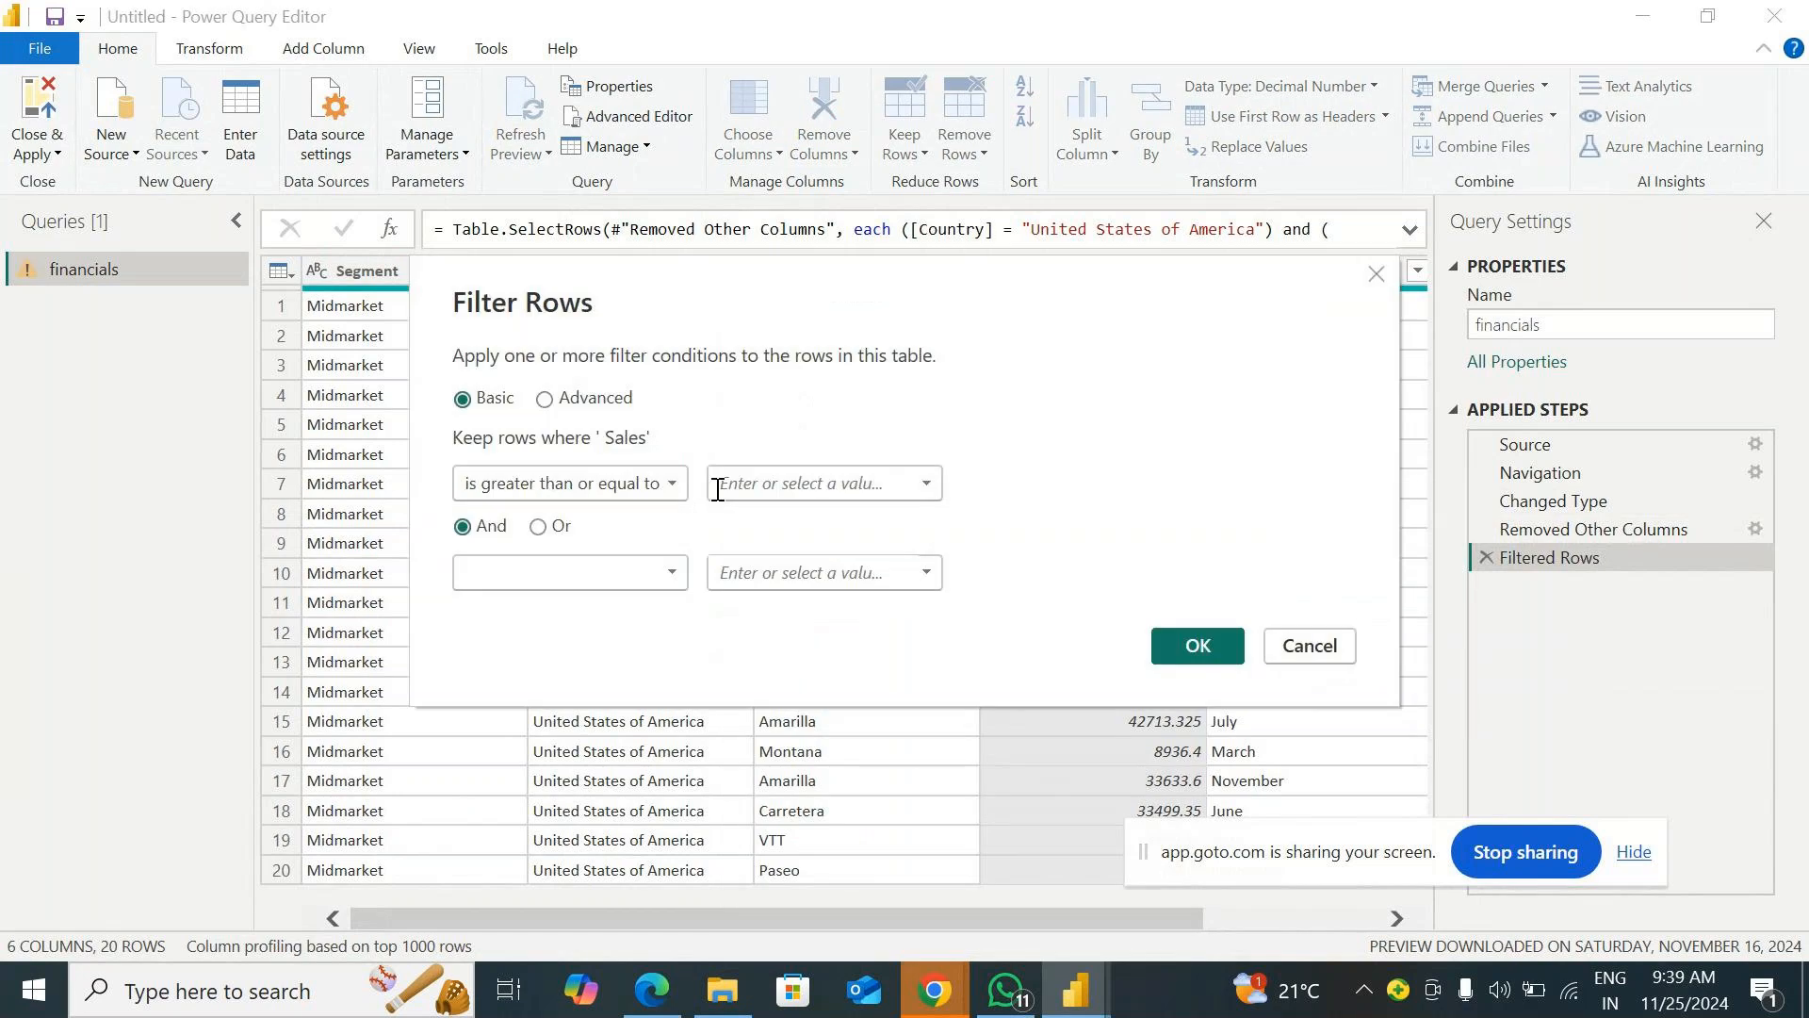
{"action": "left_click", "coordinate": [718, 487]}
{"action": "type", "text": "10000"}
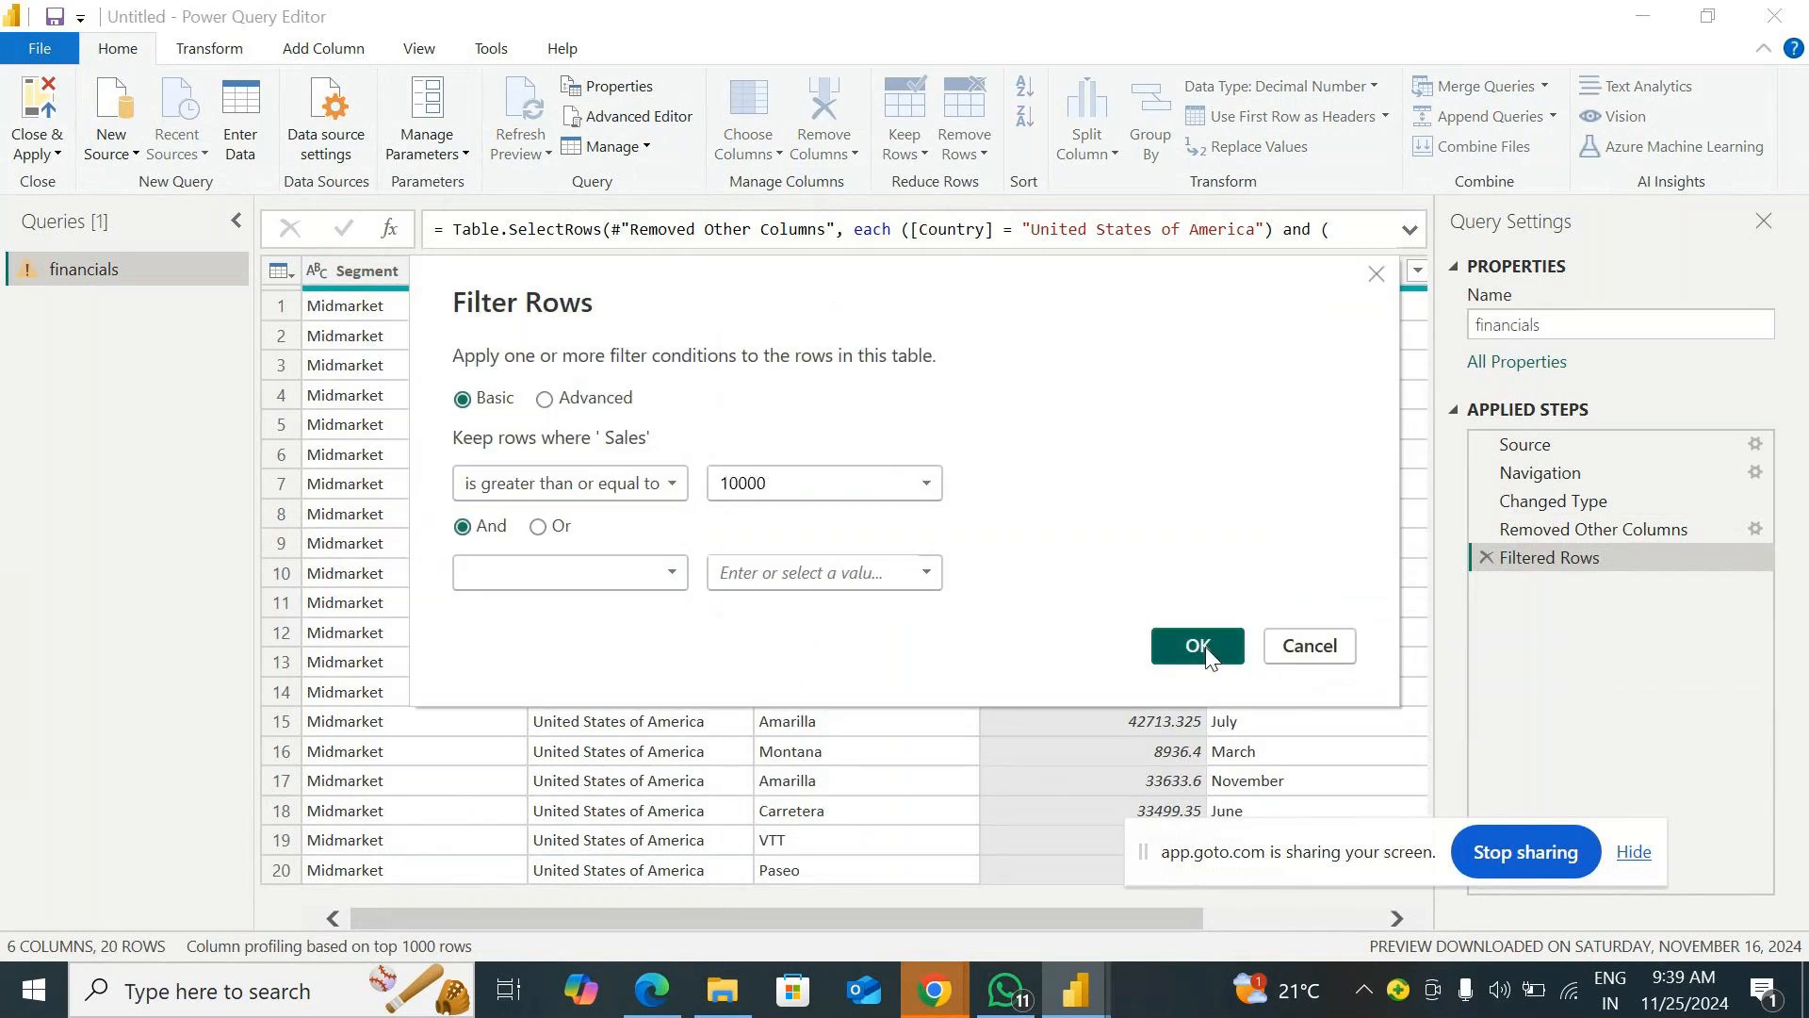
{"action": "left_click", "coordinate": [1198, 647]}
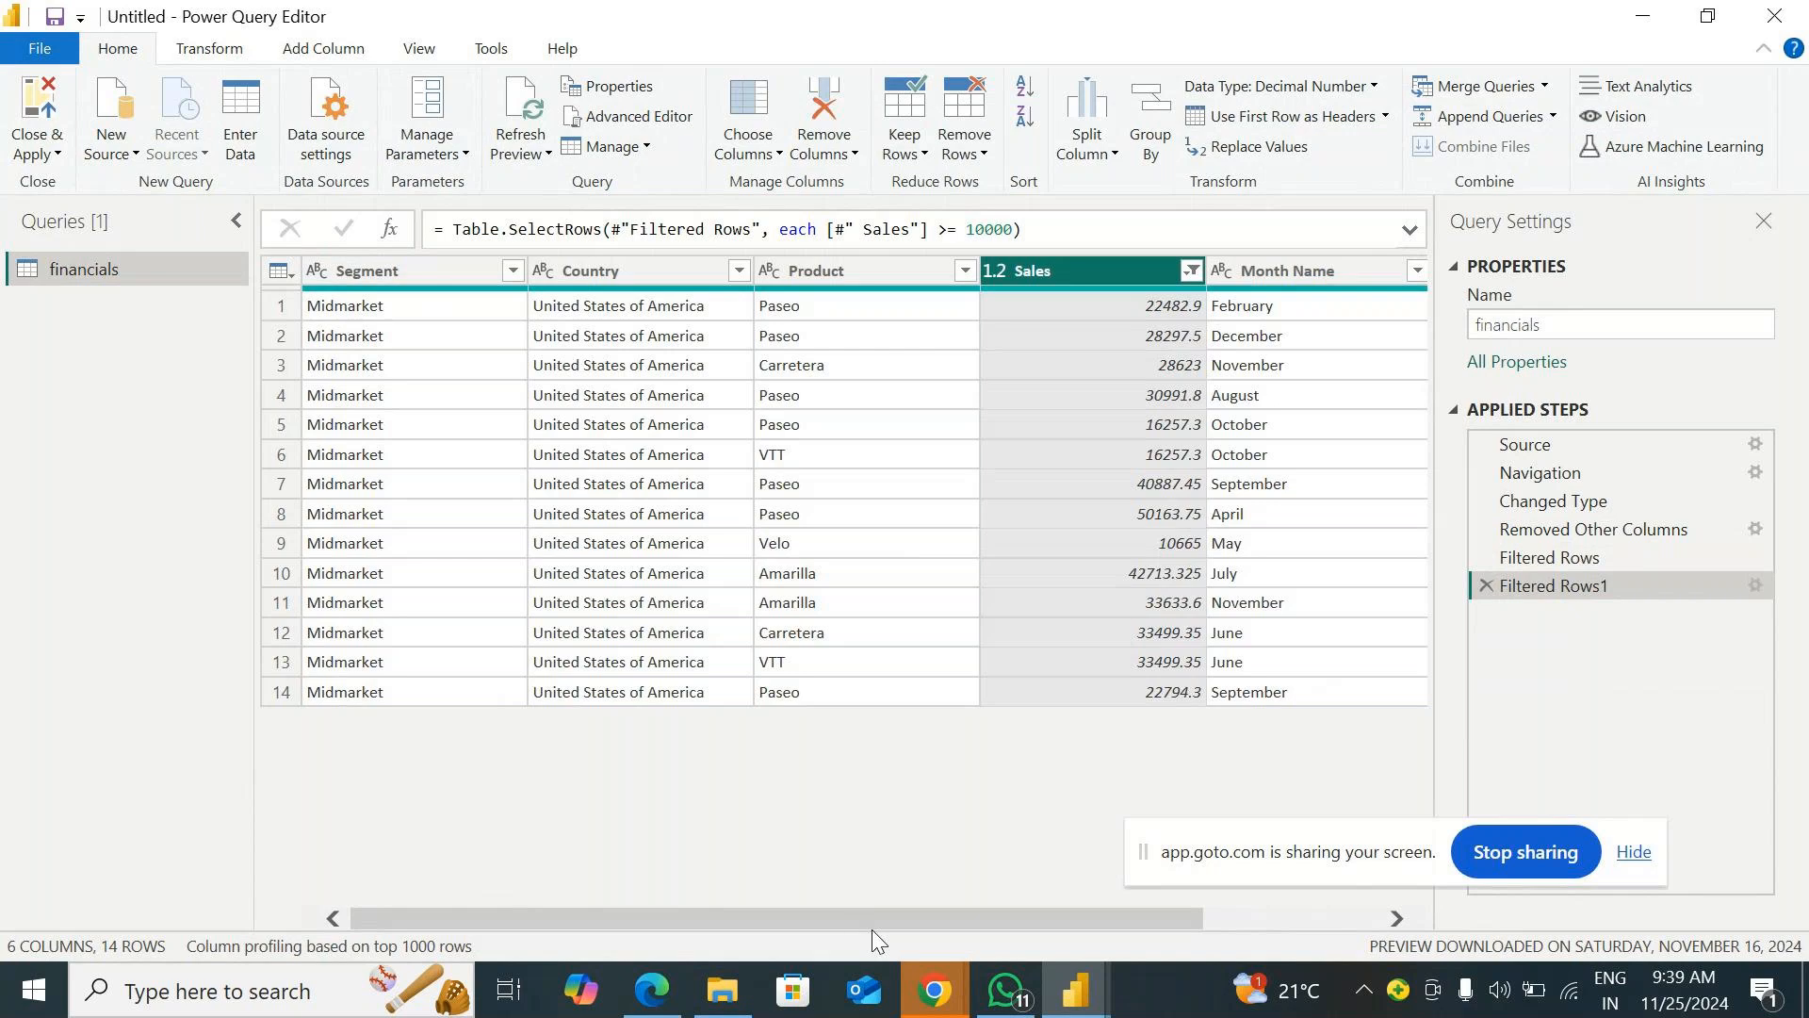
Filter the Year column to keep only the 2014 rows.
{"action": "left_click_drag", "start_coordinate": [872, 929], "coordinate": [1112, 901]}
{"action": "left_click", "coordinate": [1385, 270]}
{"action": "left_click", "coordinate": [1412, 271]}
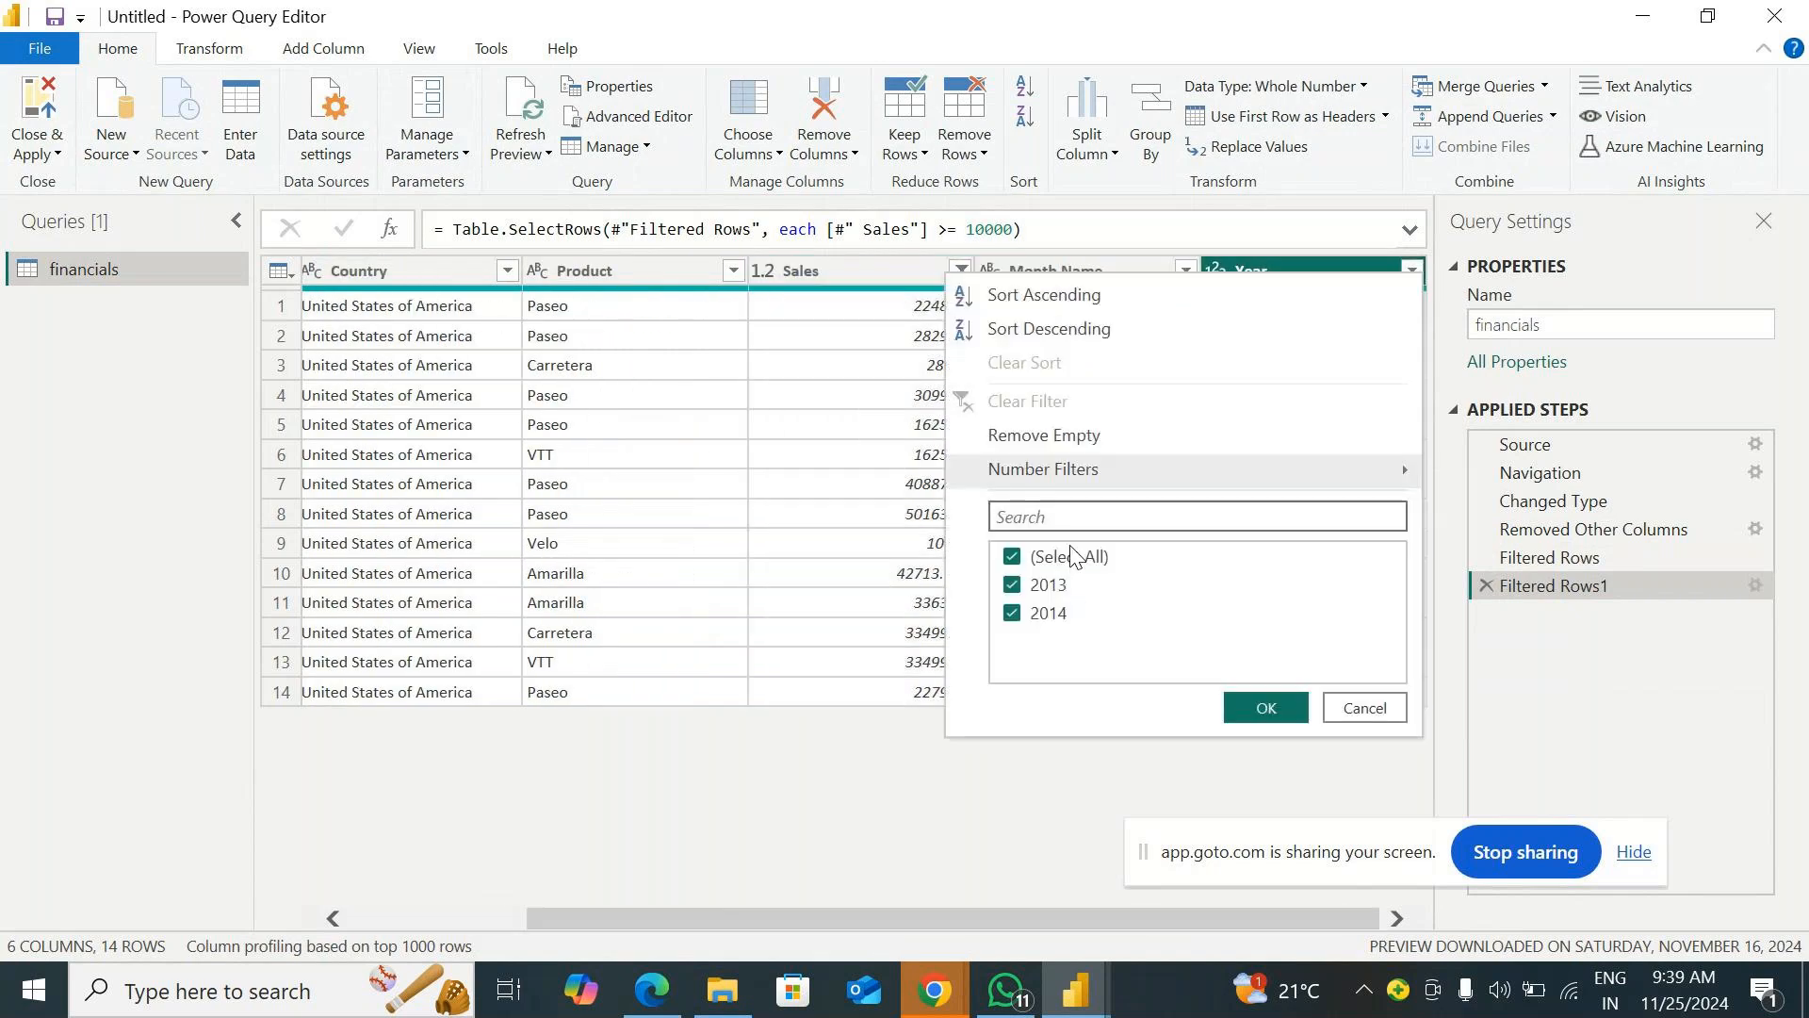
{"action": "left_click", "coordinate": [1046, 584]}
{"action": "left_click", "coordinate": [1250, 709]}
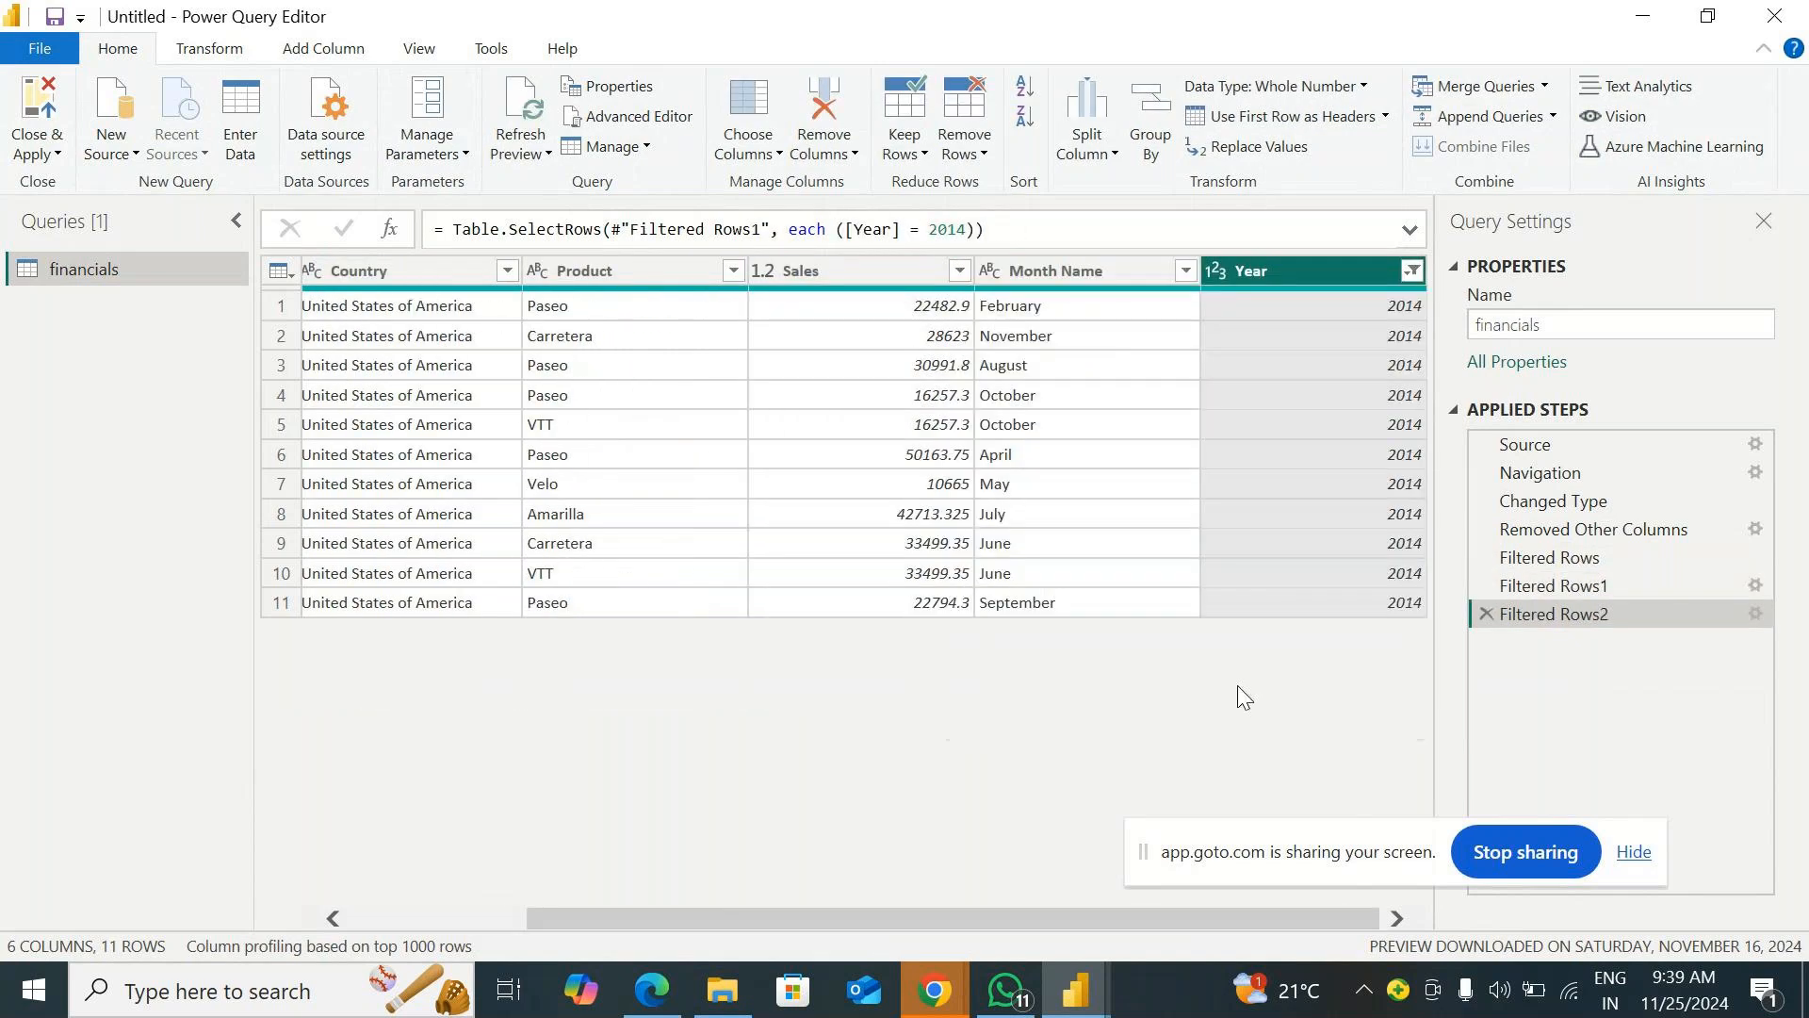
{"action": "left_click_drag", "start_coordinate": [969, 931], "coordinate": [722, 935]}
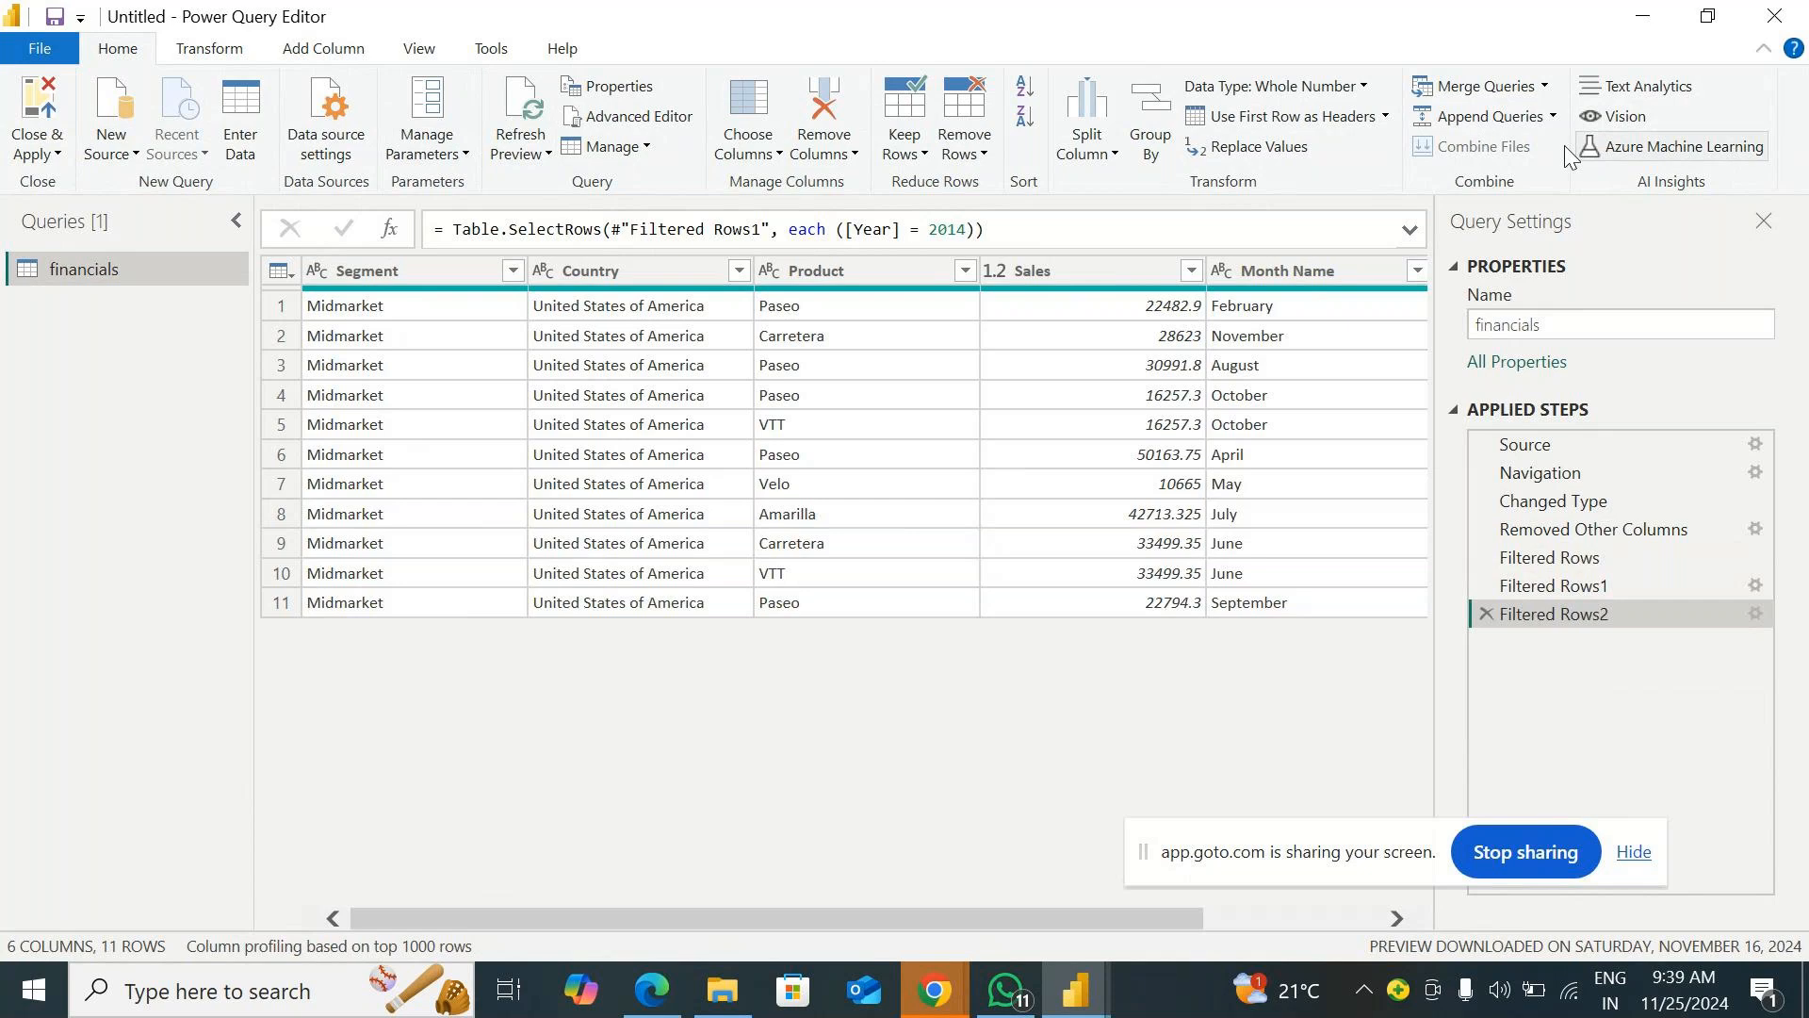
{"action": "right_click", "coordinate": [173, 269]}
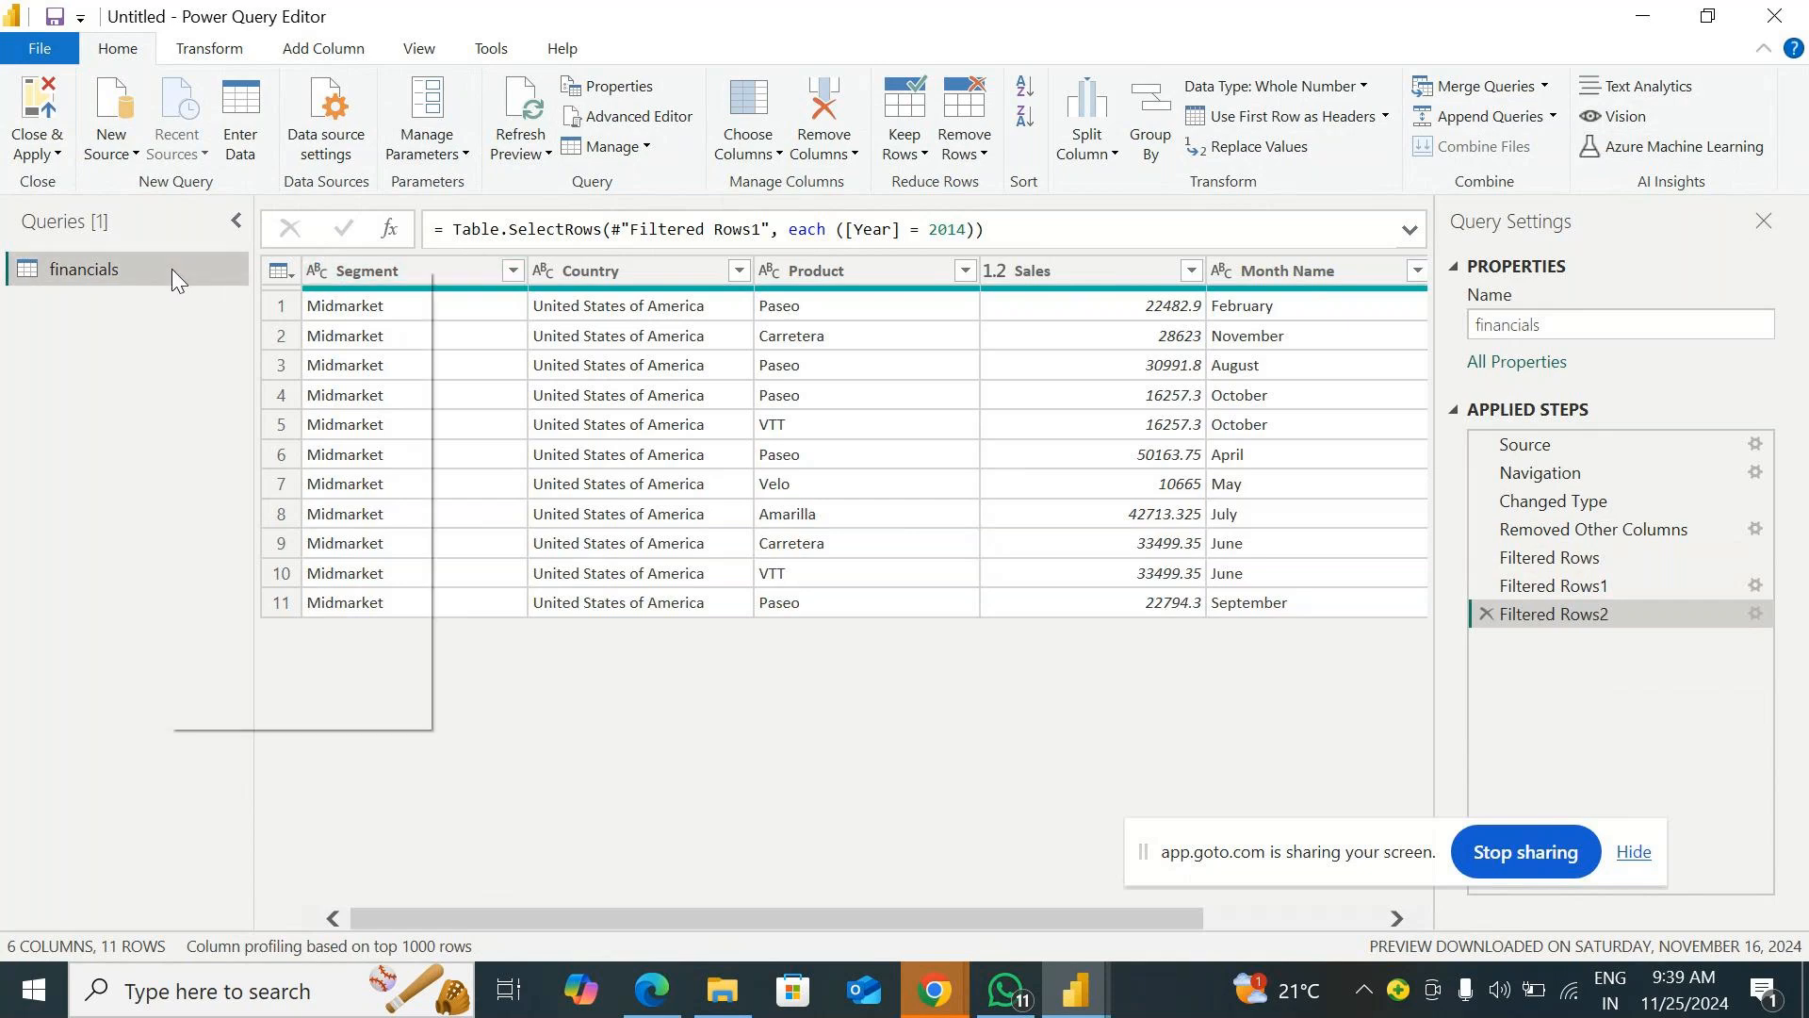
{"action": "right_click", "coordinate": [462, 266]}
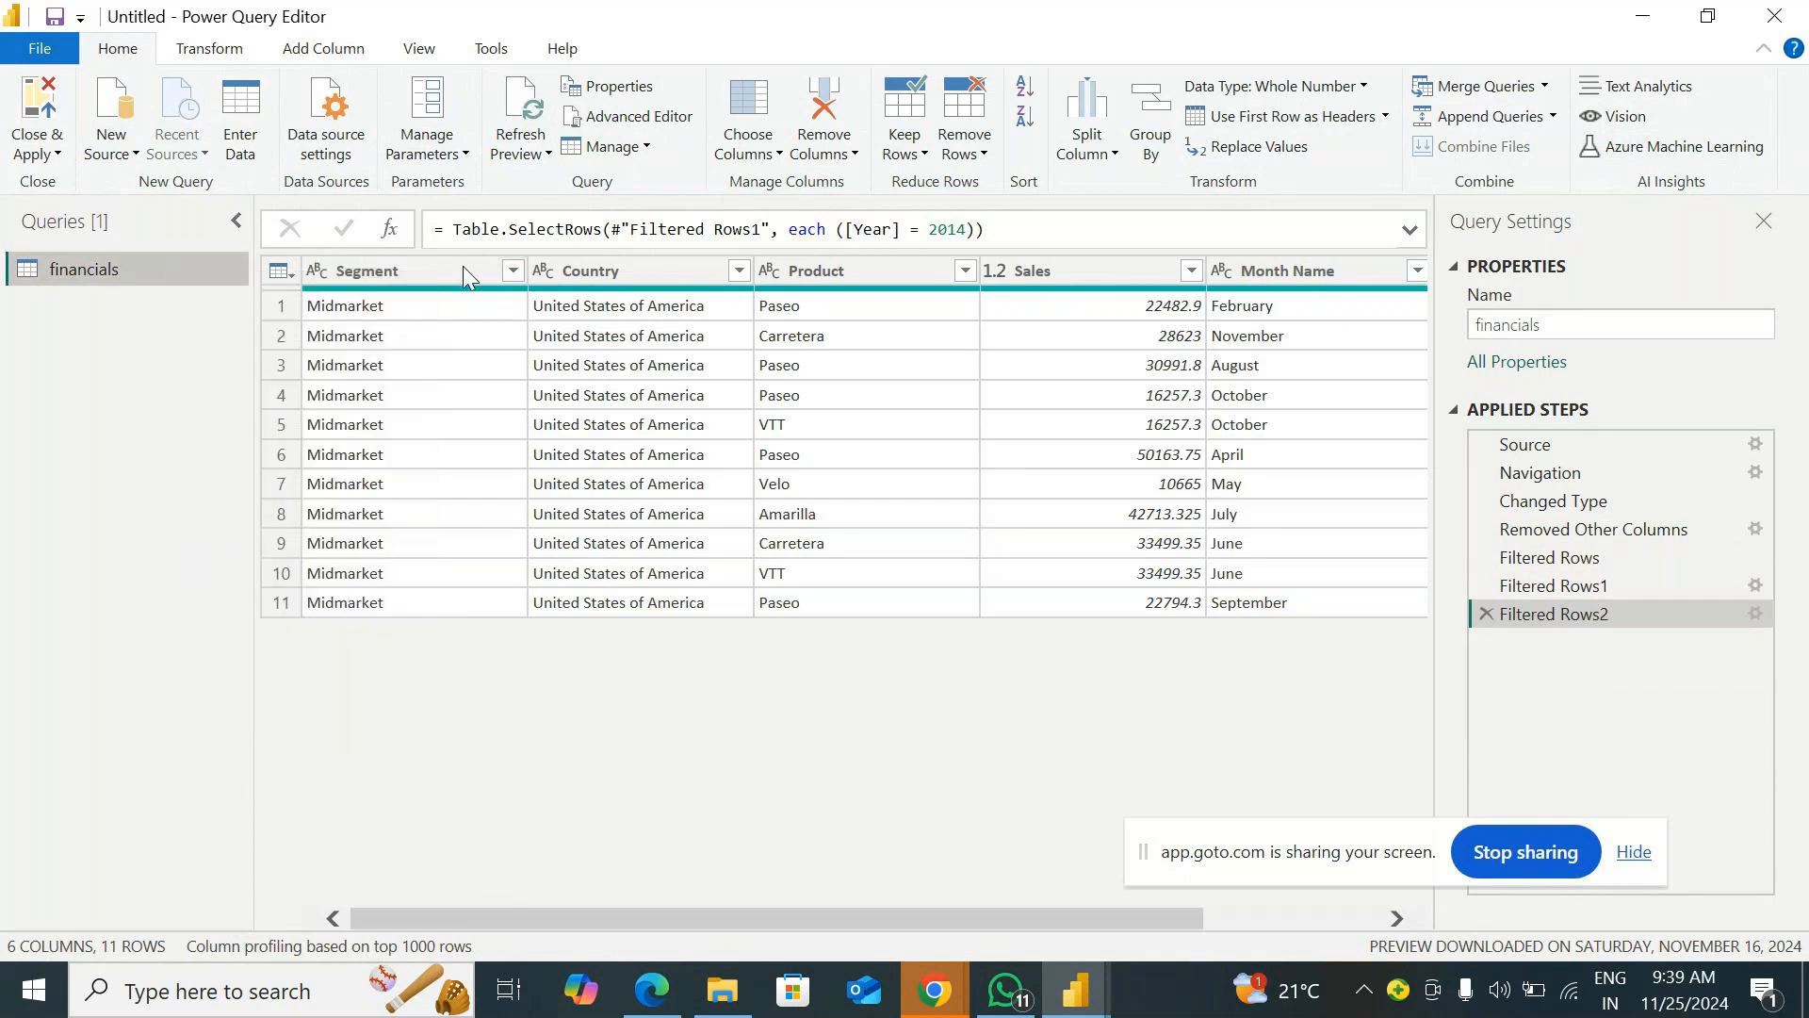
{"action": "left_click", "coordinate": [298, 268]}
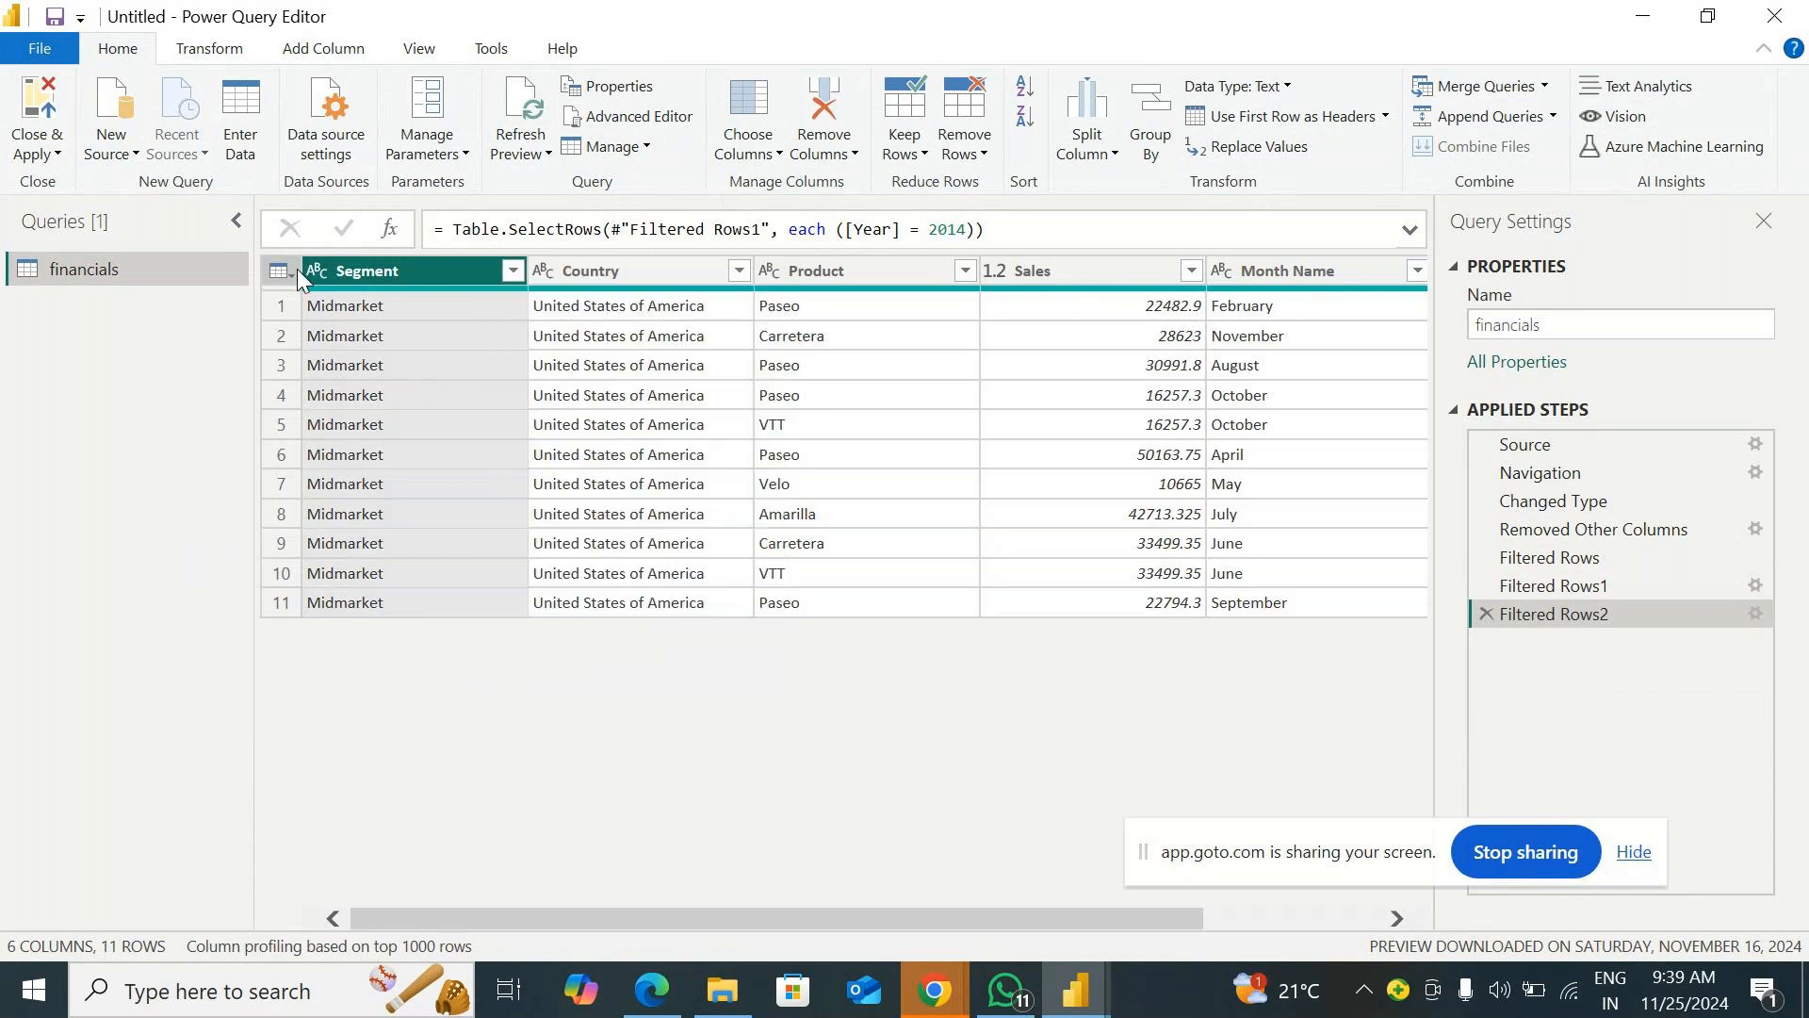
{"action": "left_click", "coordinate": [296, 269]}
{"action": "left_click", "coordinate": [895, 759]}
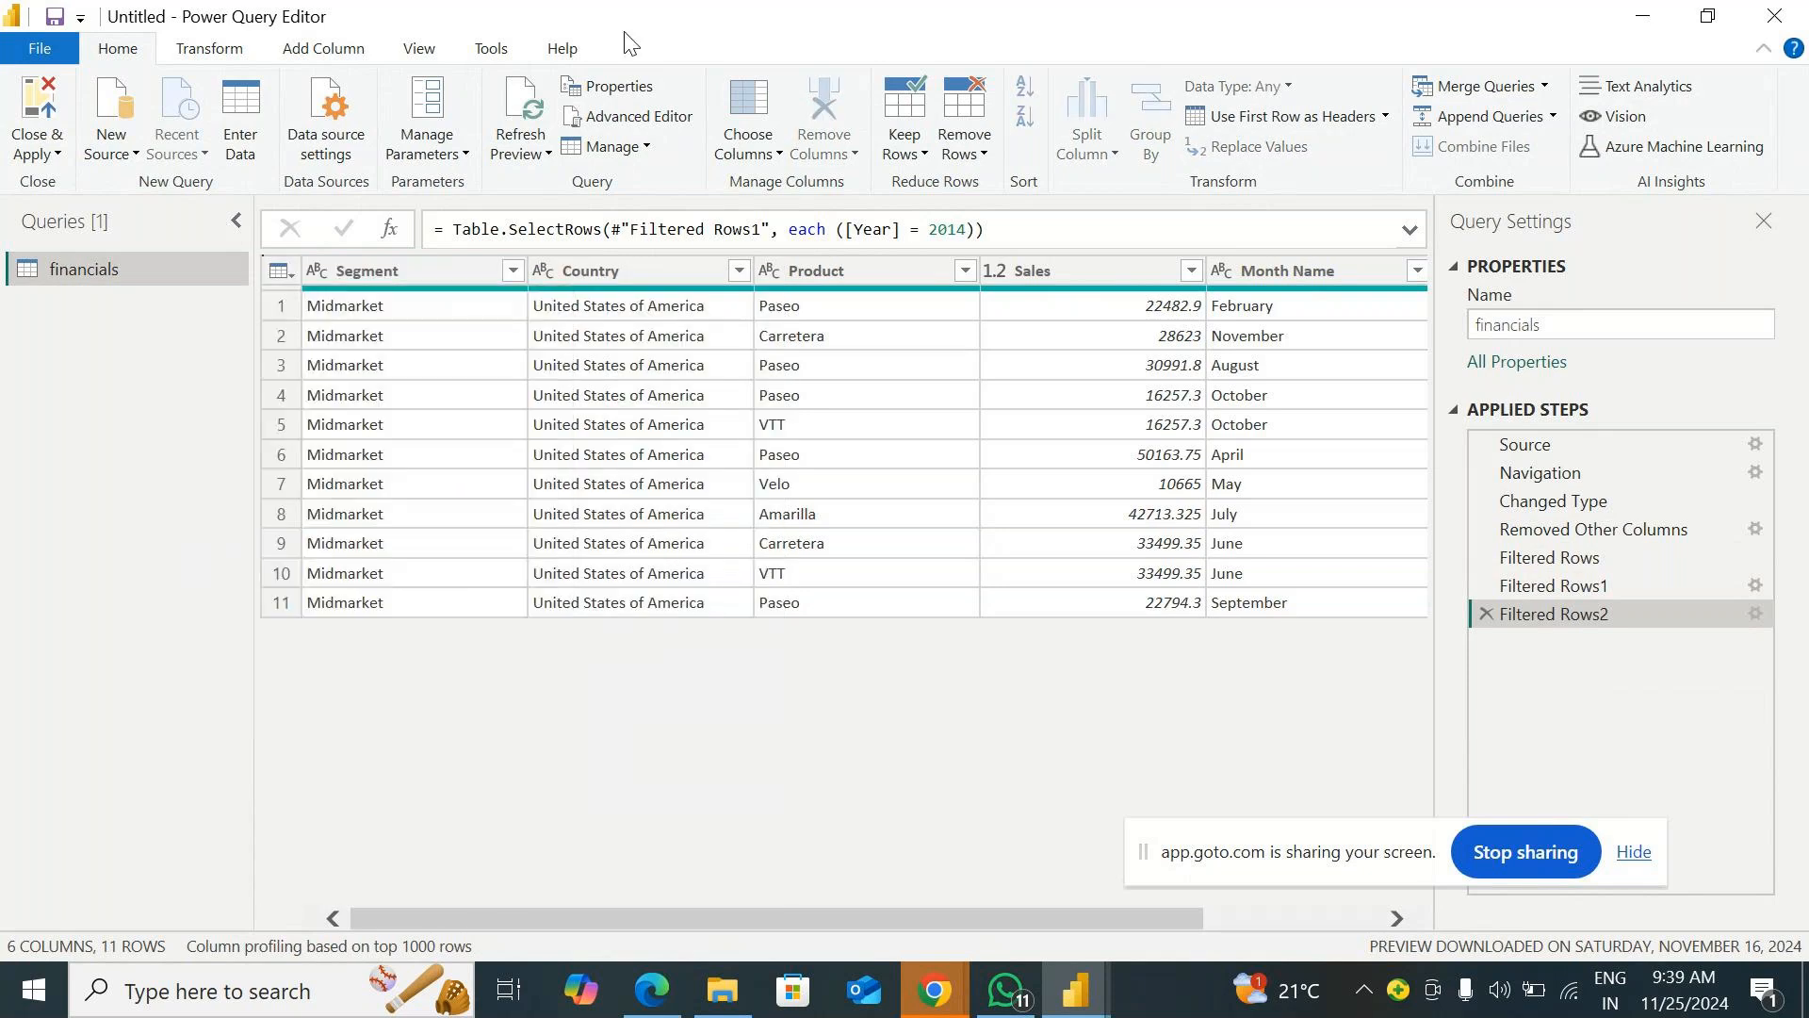
{"action": "left_click_drag", "start_coordinate": [613, 12], "coordinate": [712, 27]}
{"action": "right_click", "coordinate": [700, 285]}
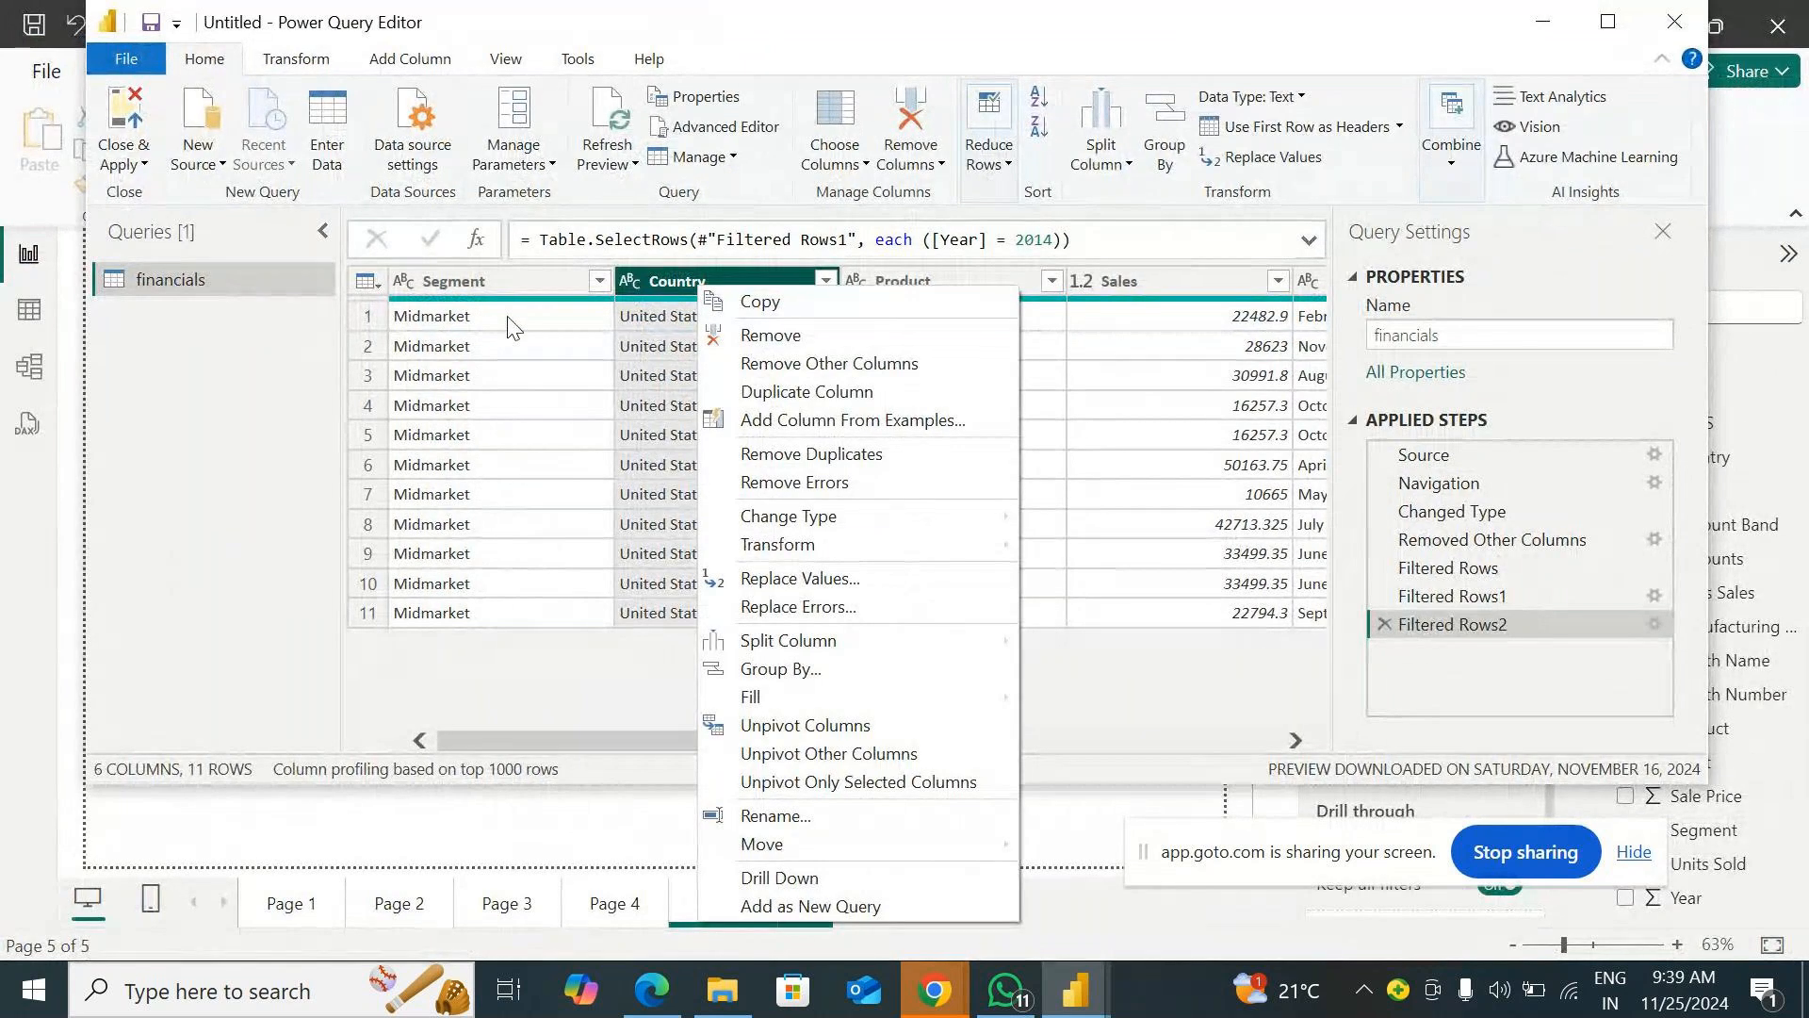
{"action": "left_click", "coordinate": [953, 41]}
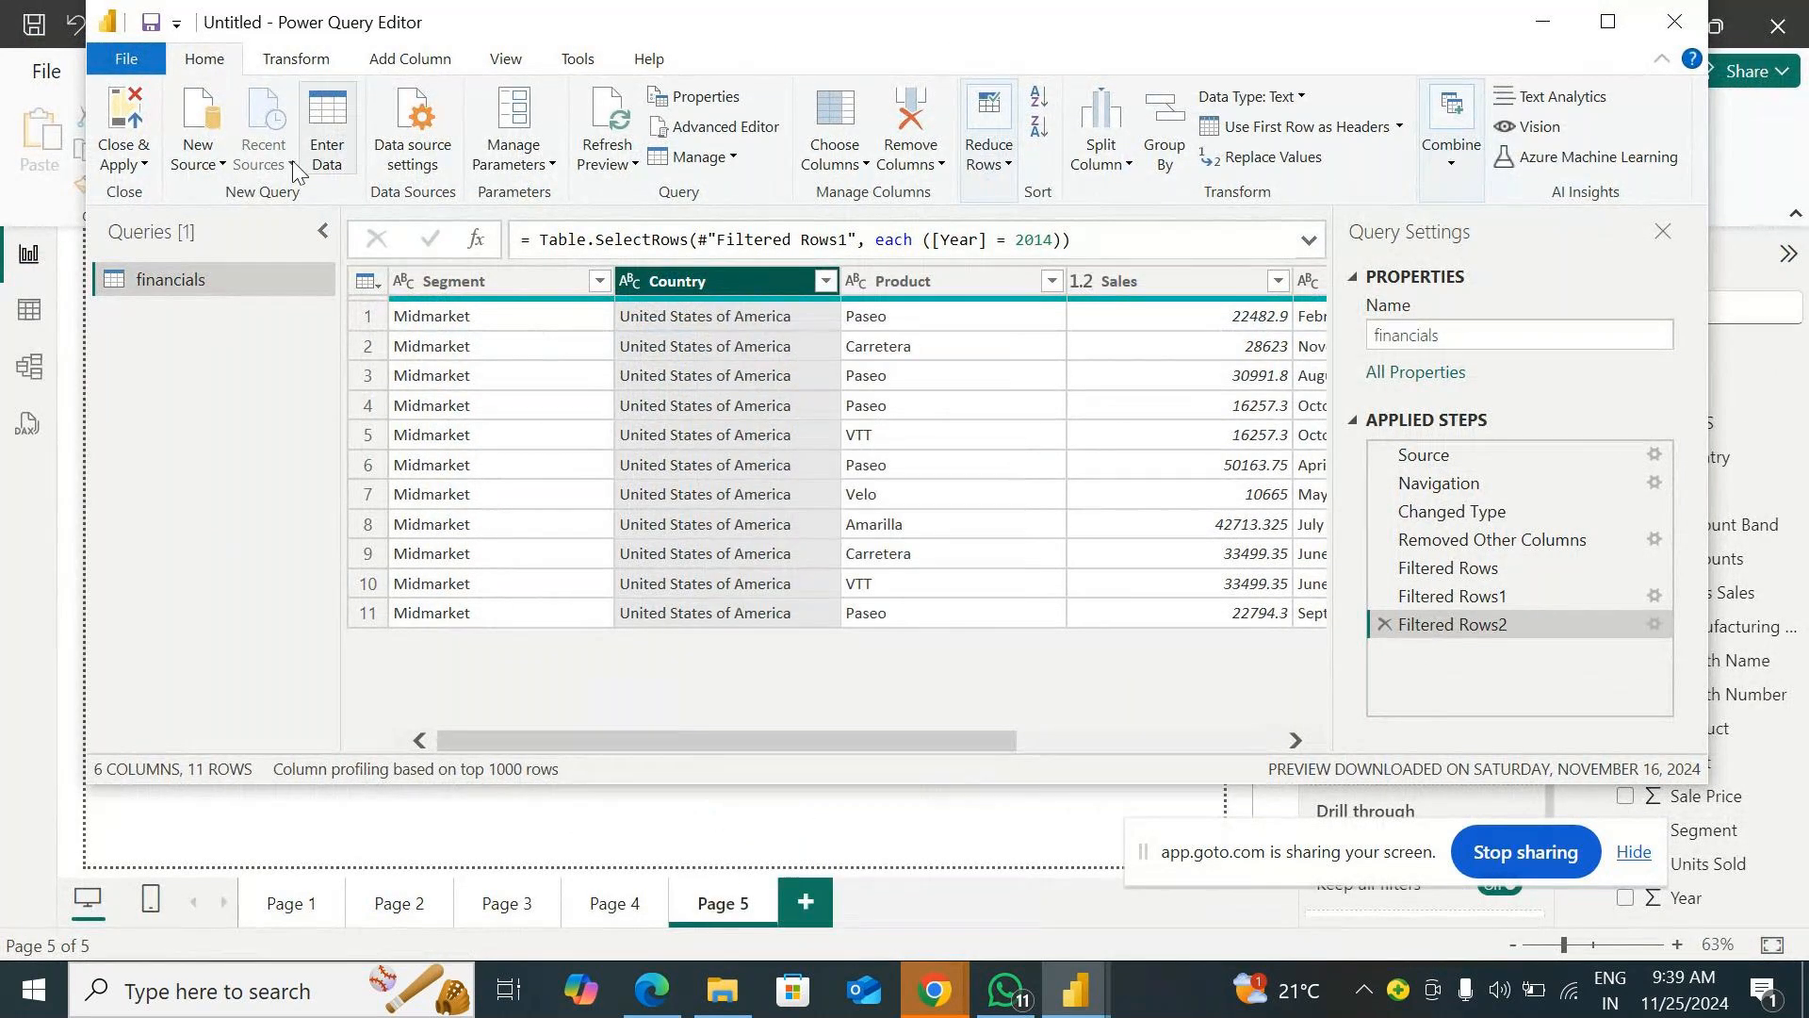
Close the Power Query Editor with its changes applied and review the filtered financials table in Table view.
{"action": "left_click", "coordinate": [132, 164]}
{"action": "left_click", "coordinate": [179, 194]}
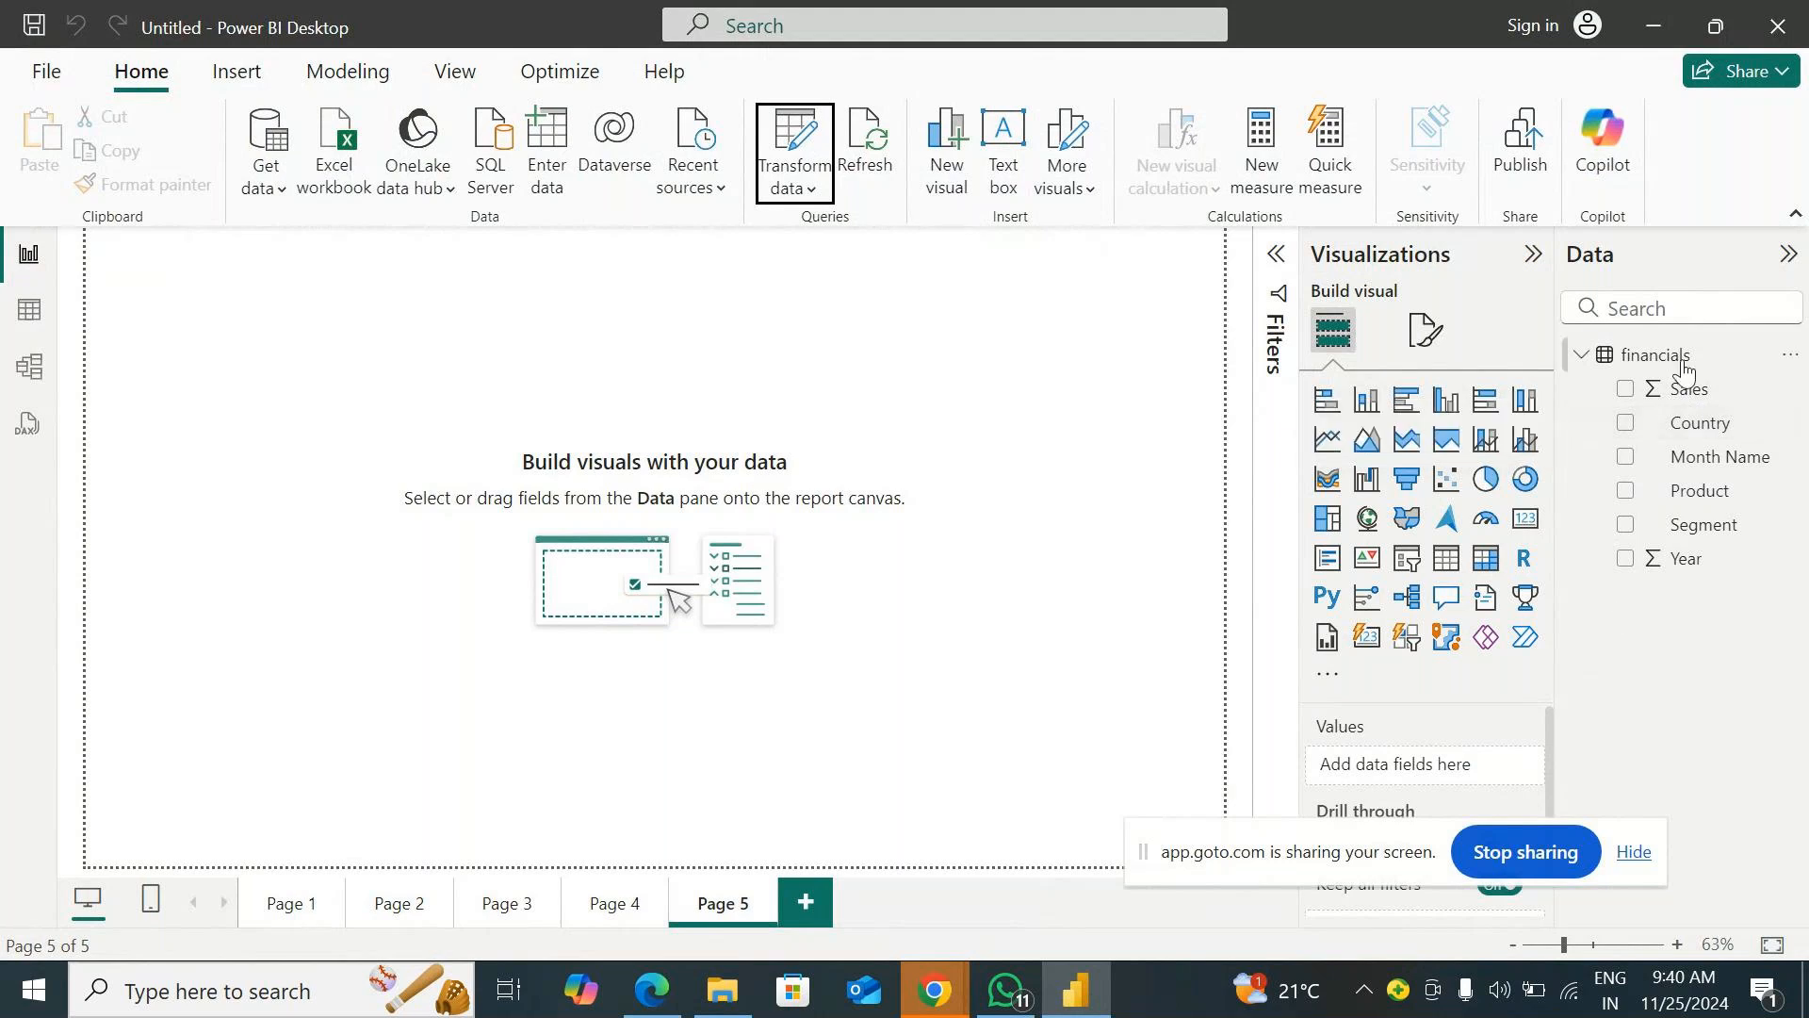
{"action": "left_click", "coordinate": [7, 313]}
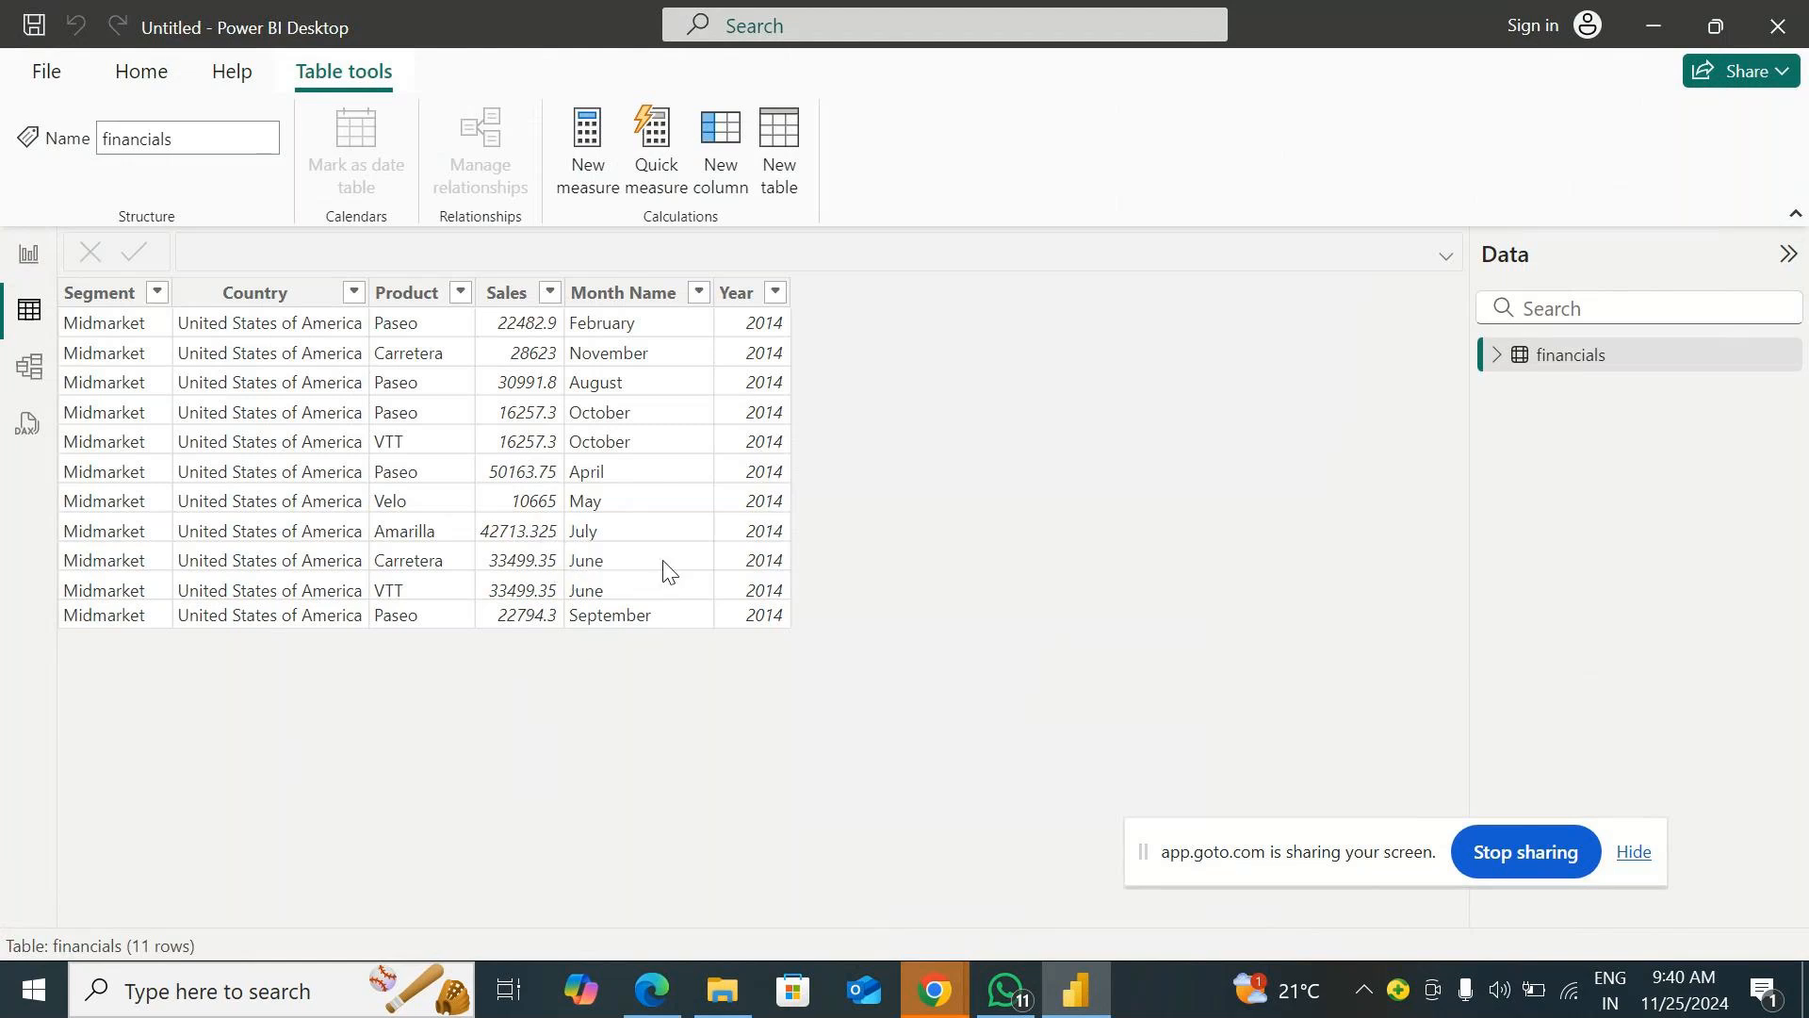
Build a clustered column chart of Sales by Month Name across the full width of report Page 5.
{"action": "left_click", "coordinate": [27, 257]}
{"action": "left_click", "coordinate": [1447, 403]}
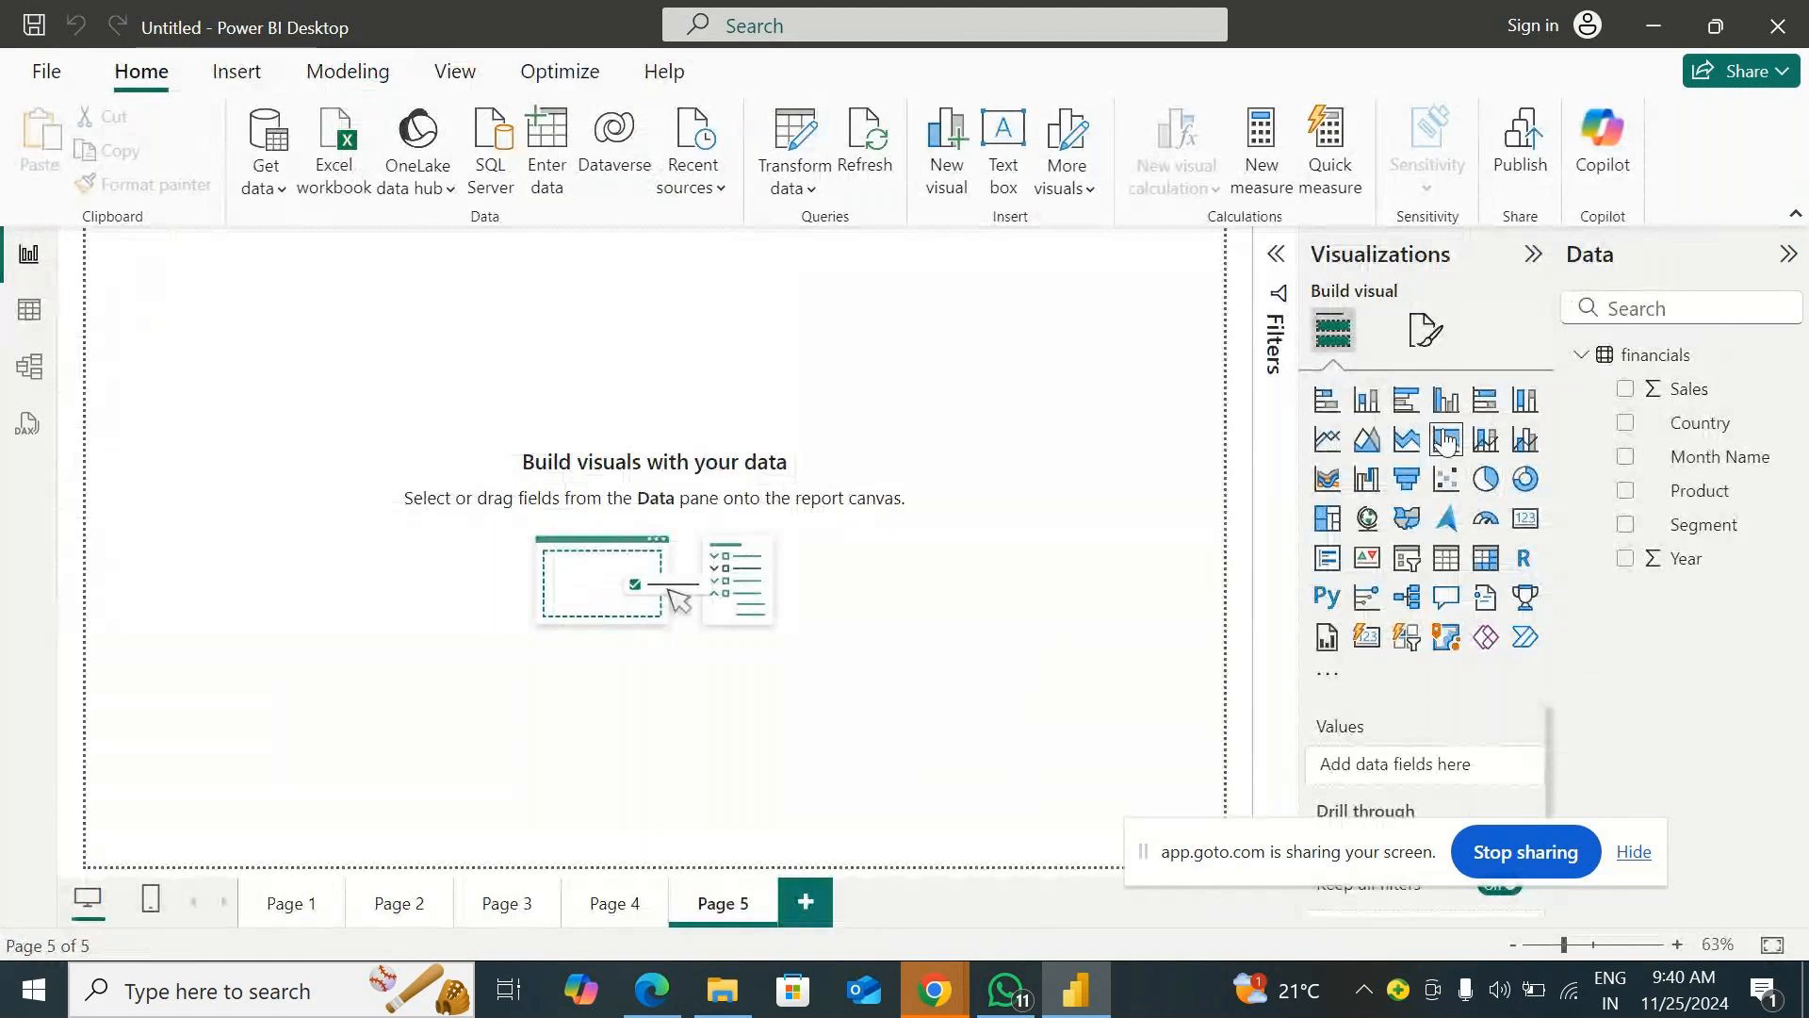
{"action": "left_click_drag", "start_coordinate": [1711, 468], "coordinate": [283, 396]}
{"action": "left_click_drag", "start_coordinate": [1637, 377], "coordinate": [1220, 650]}
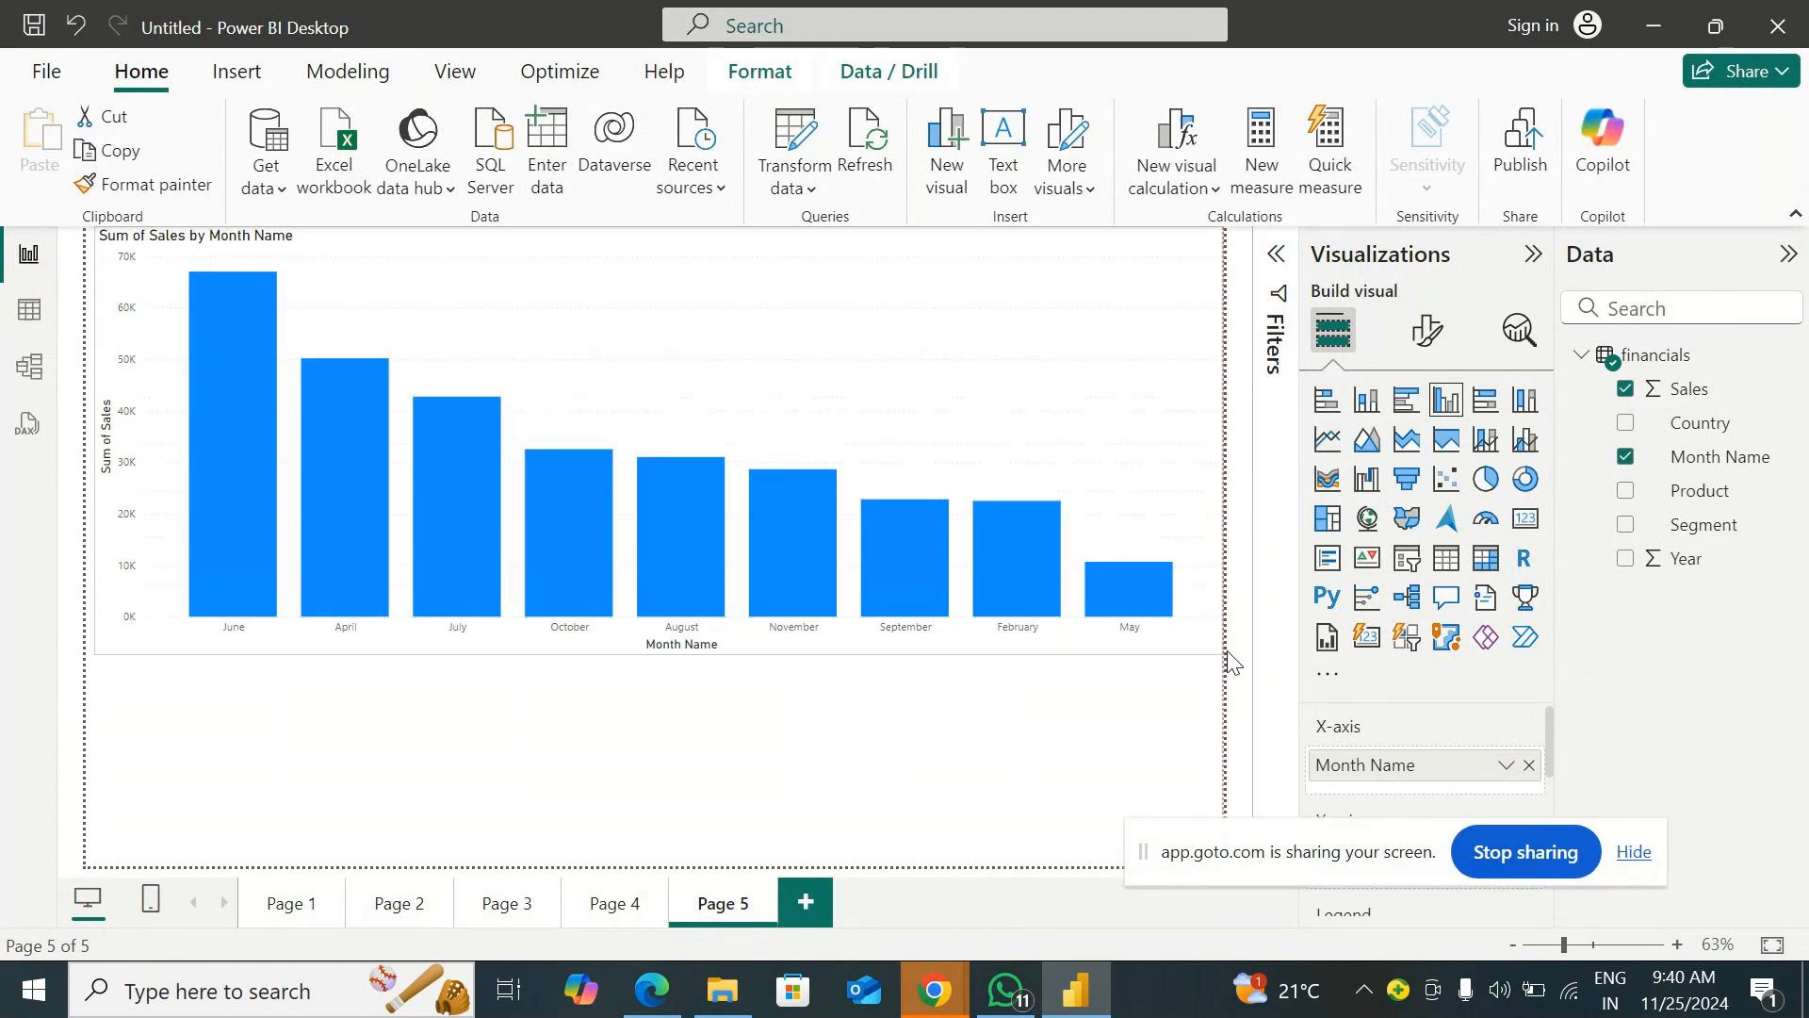
{"action": "left_click_drag", "start_coordinate": [624, 346], "coordinate": [743, 373]}
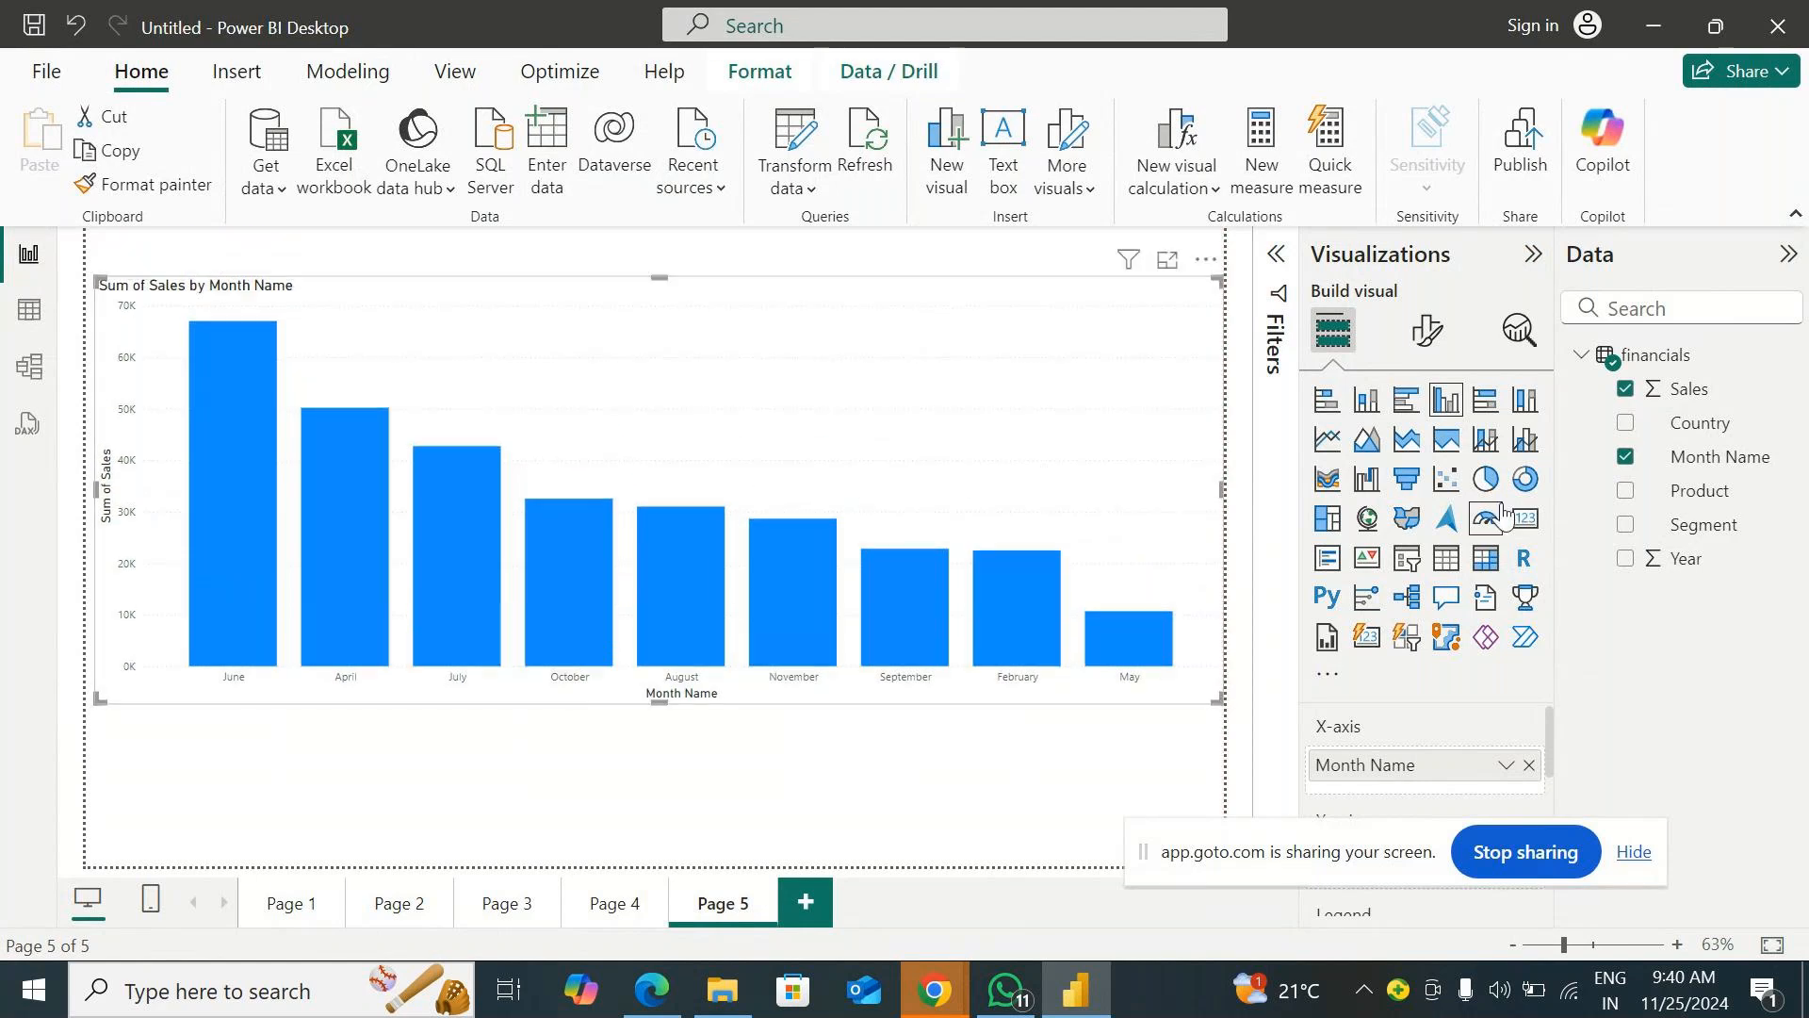
Convert the Sales by Month Name chart to a pie chart and extend it down to the page's lower edge.
{"action": "left_click", "coordinate": [1486, 479]}
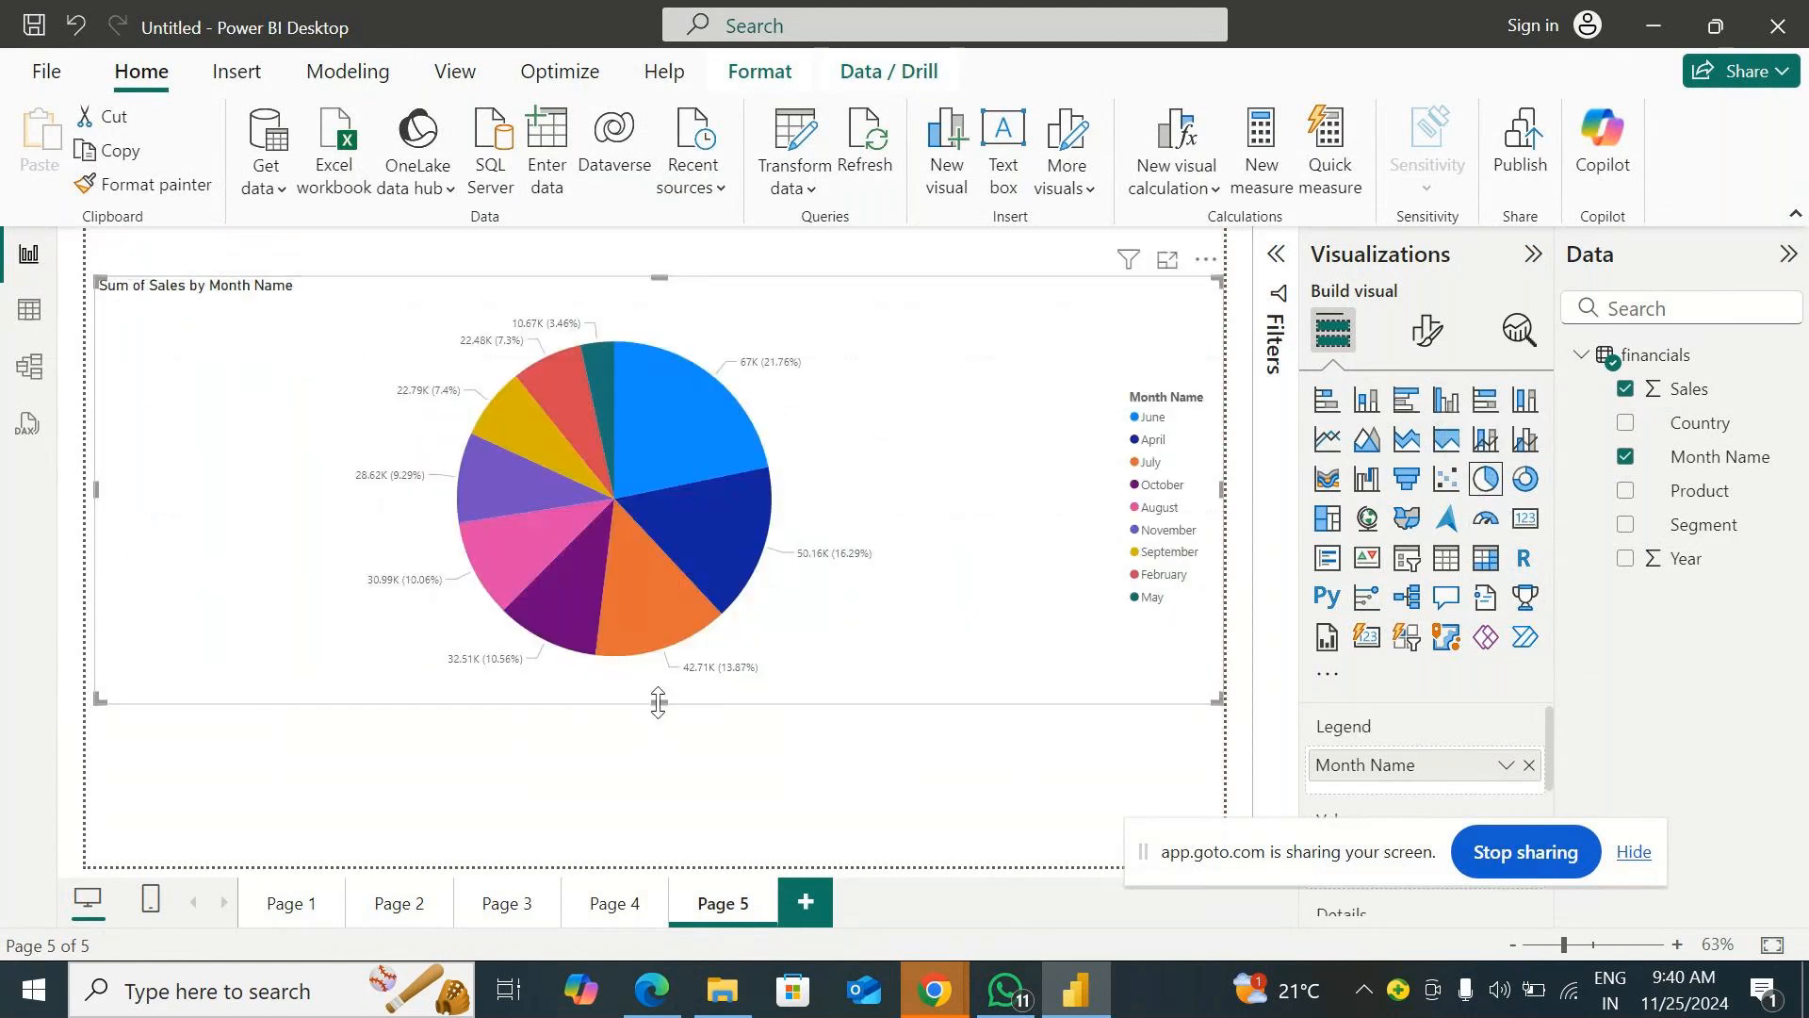
{"action": "left_click_drag", "start_coordinate": [659, 702], "coordinate": [660, 863]}
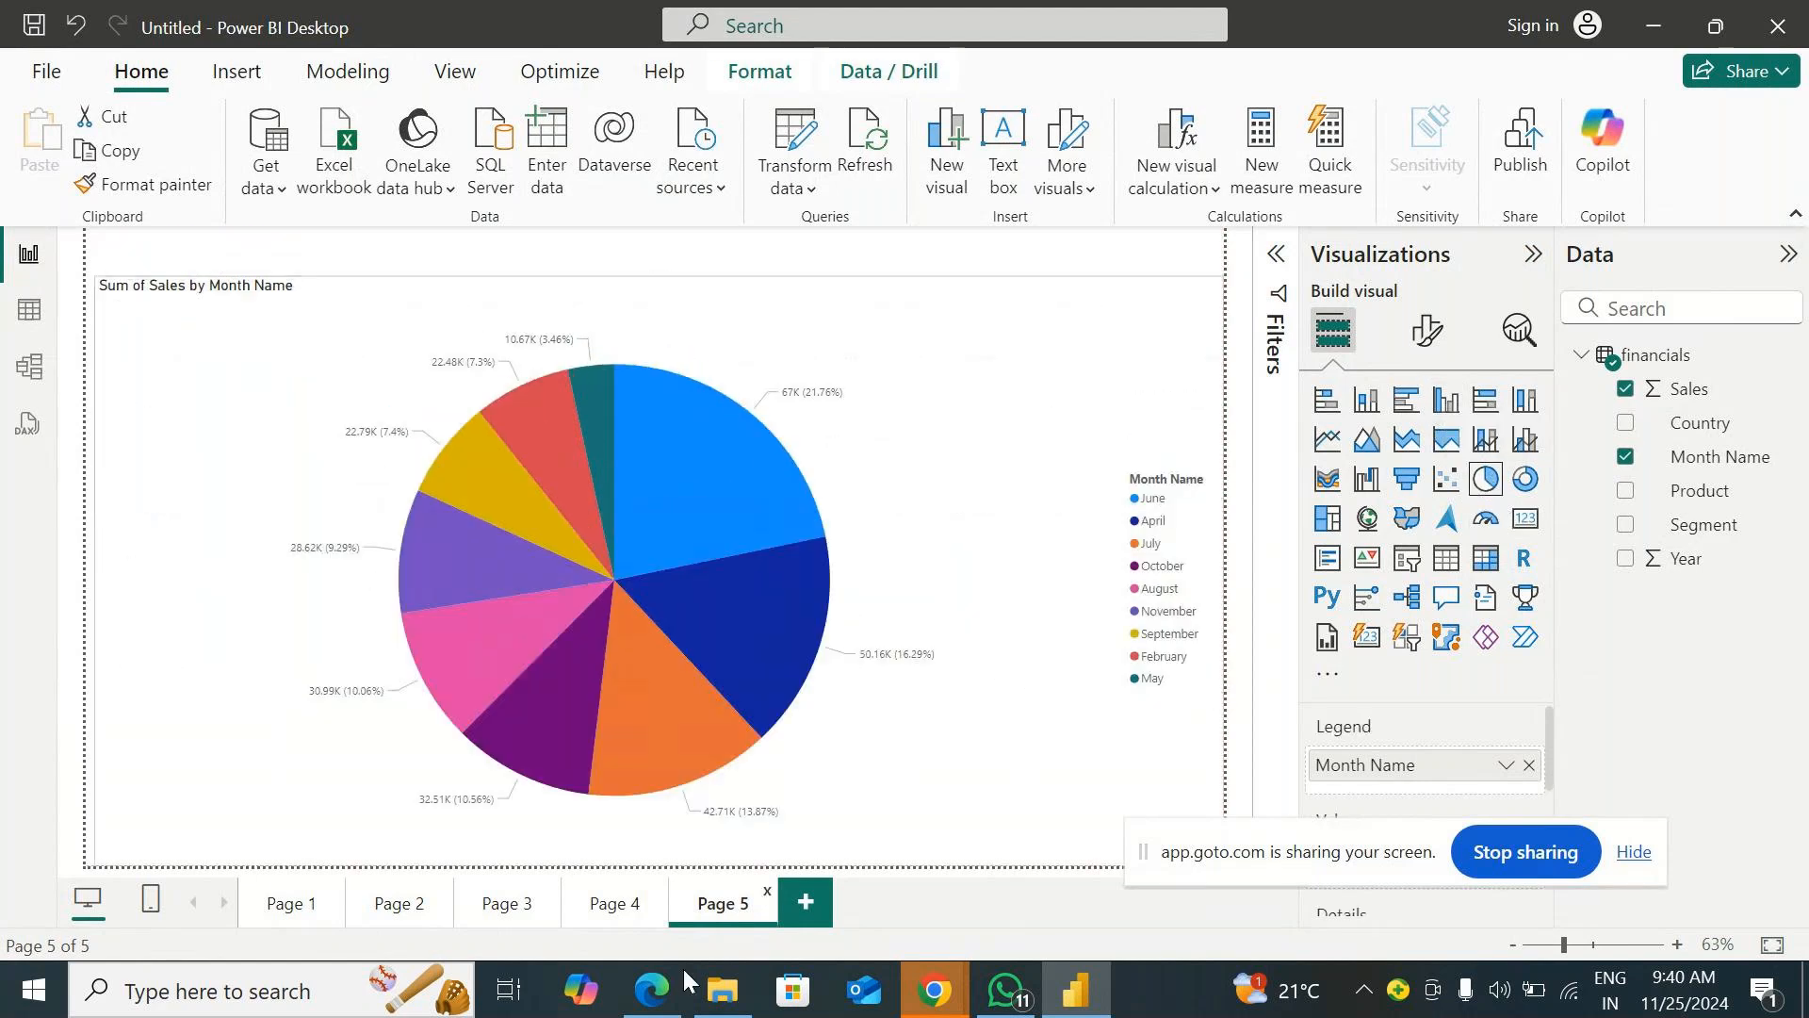
{"action": "left_click", "coordinate": [782, 261]}
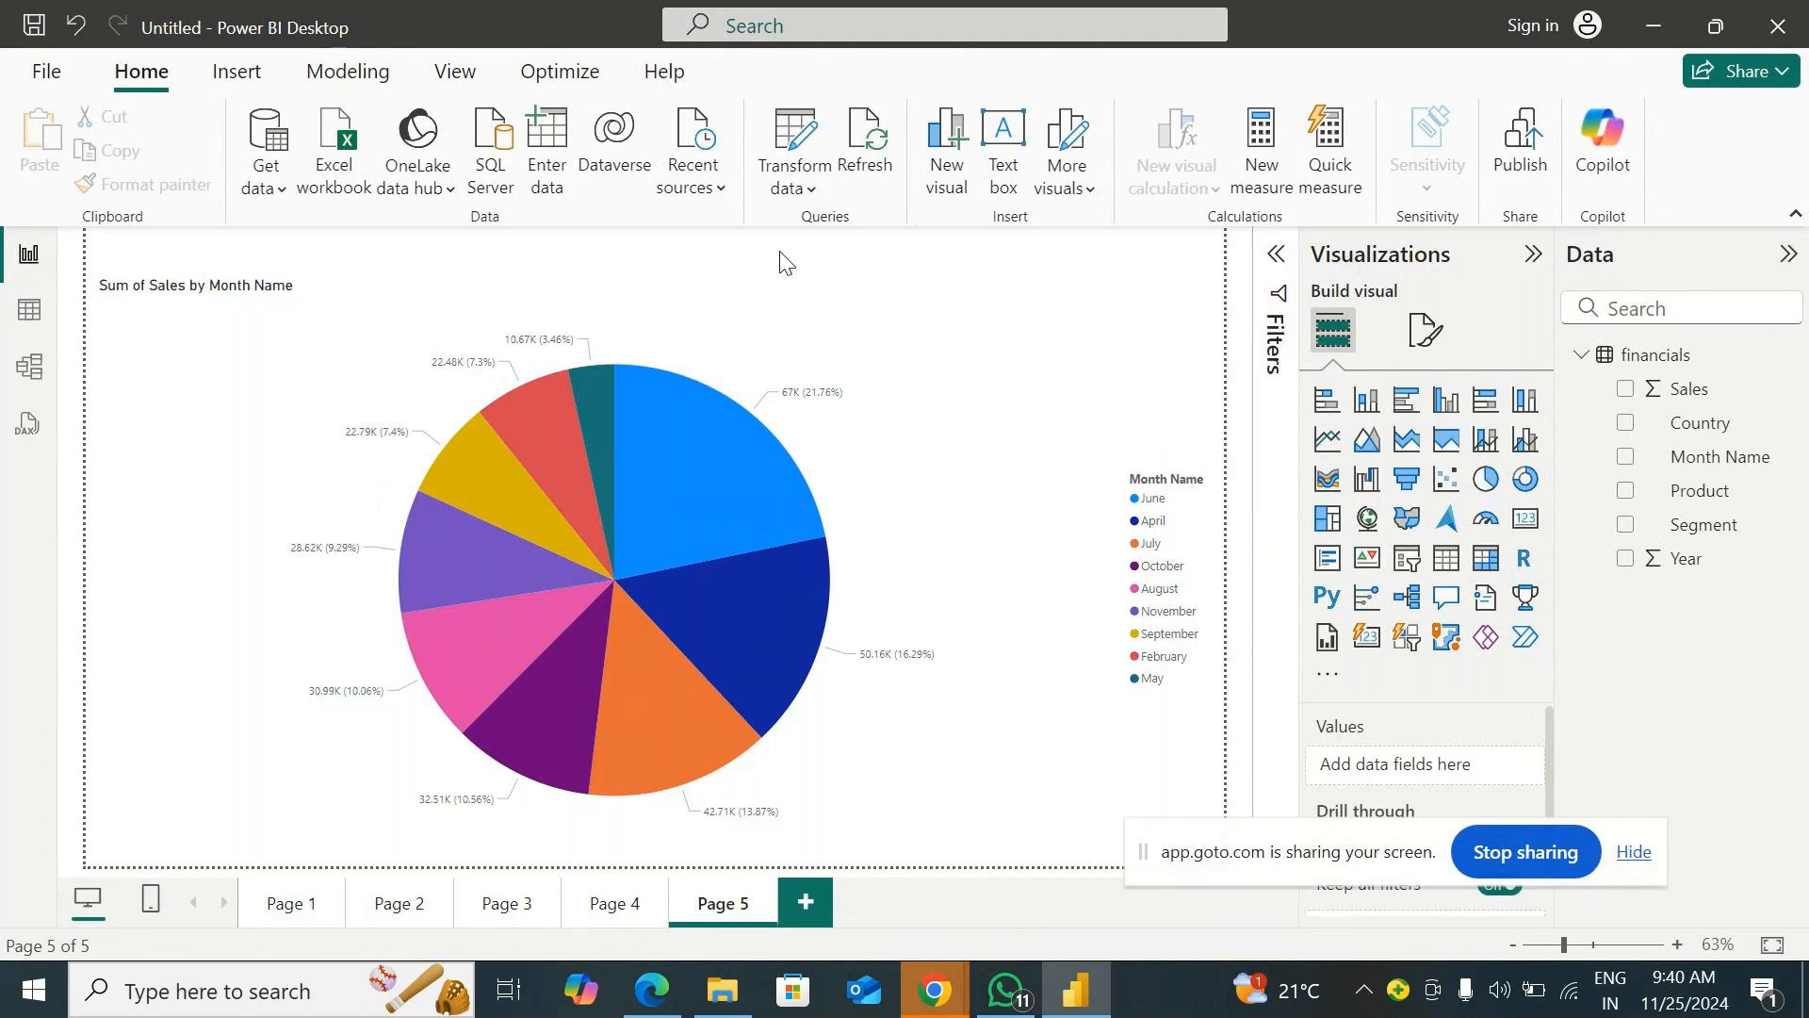
Look through the full list of available data source connectors, then close it without connecting.
{"action": "left_click", "coordinate": [264, 193]}
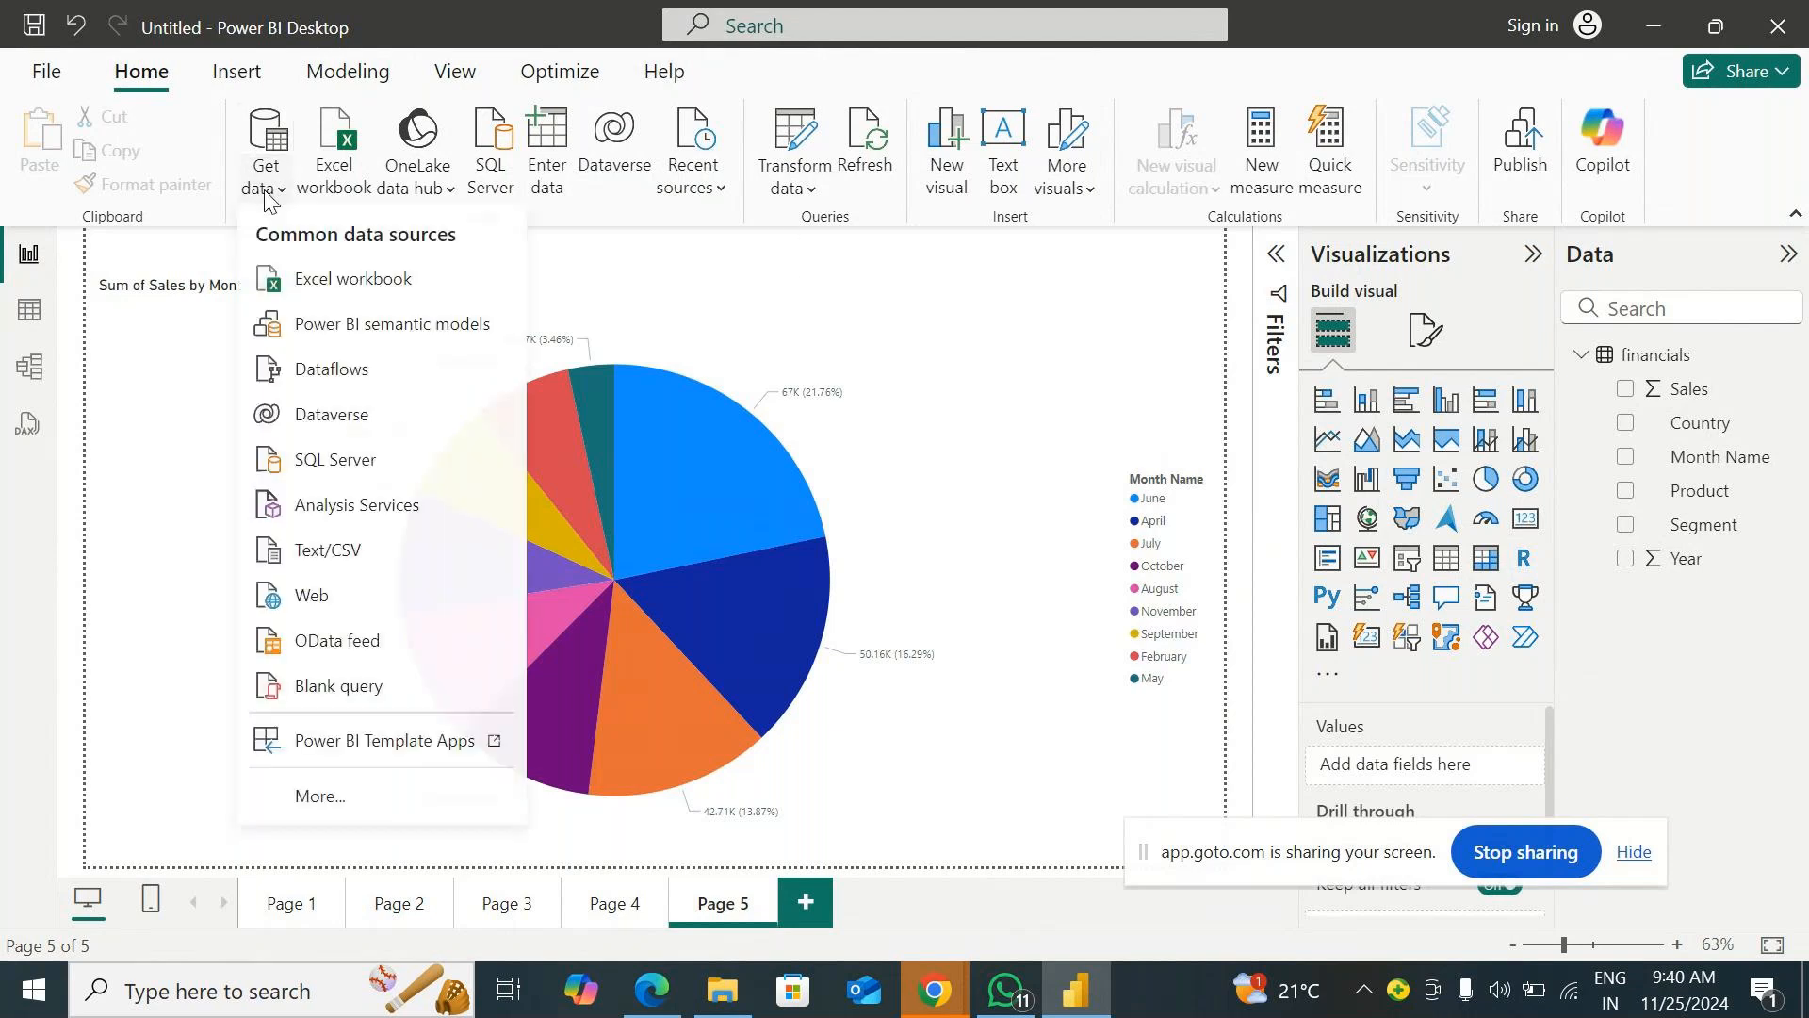
{"action": "left_click", "coordinate": [320, 799]}
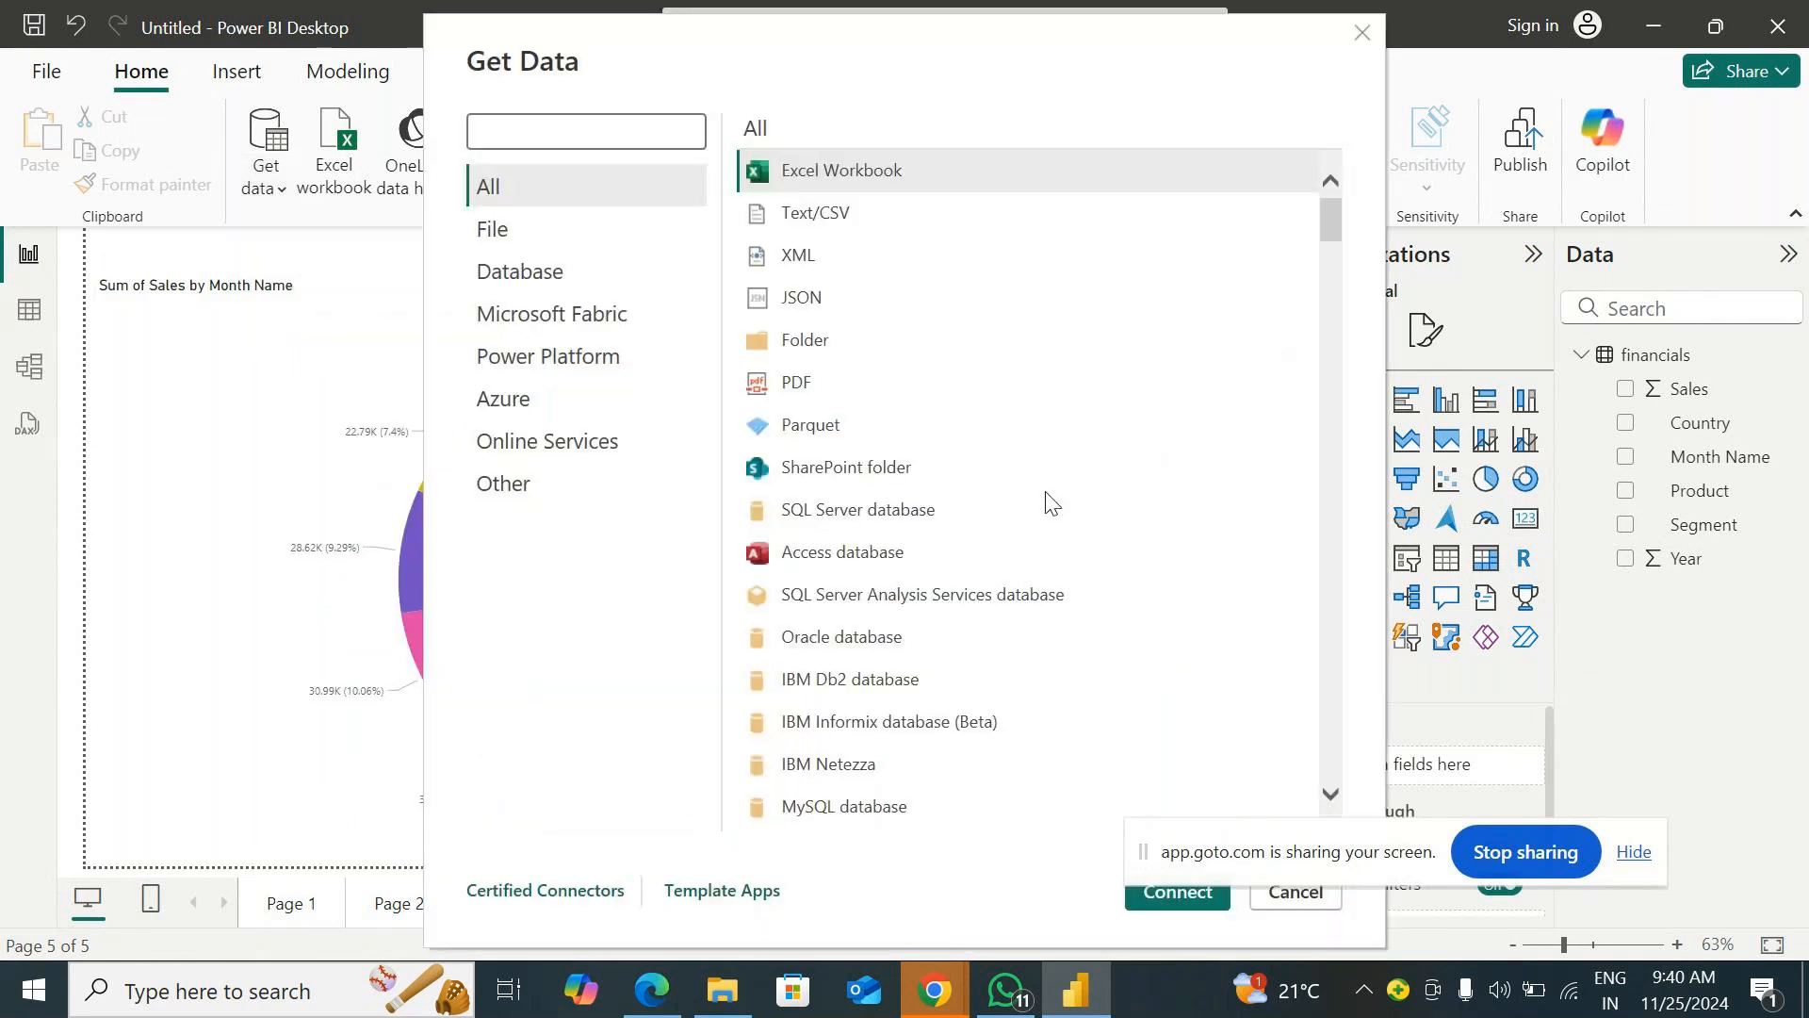
{"action": "left_click", "coordinate": [1294, 895]}
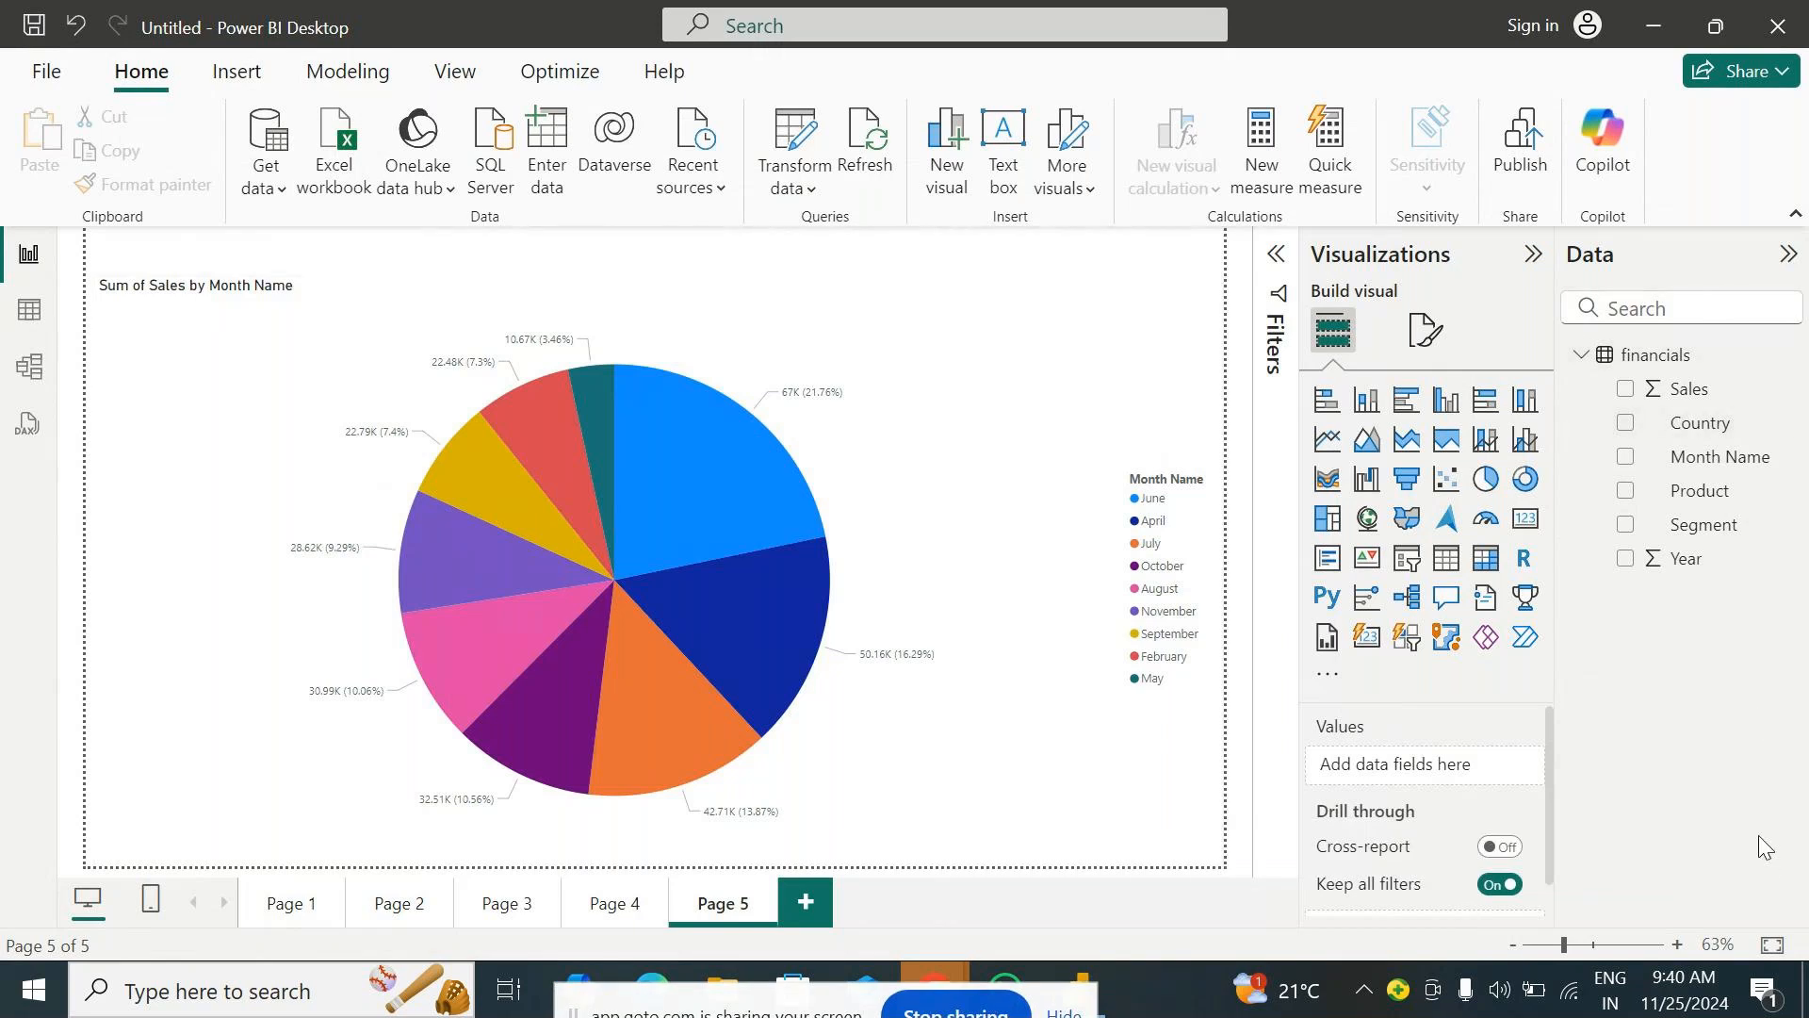
Collapse the list of data fields and add two blank pages, Page 6 and Page 7, to the report.
{"action": "left_click", "coordinate": [1718, 265]}
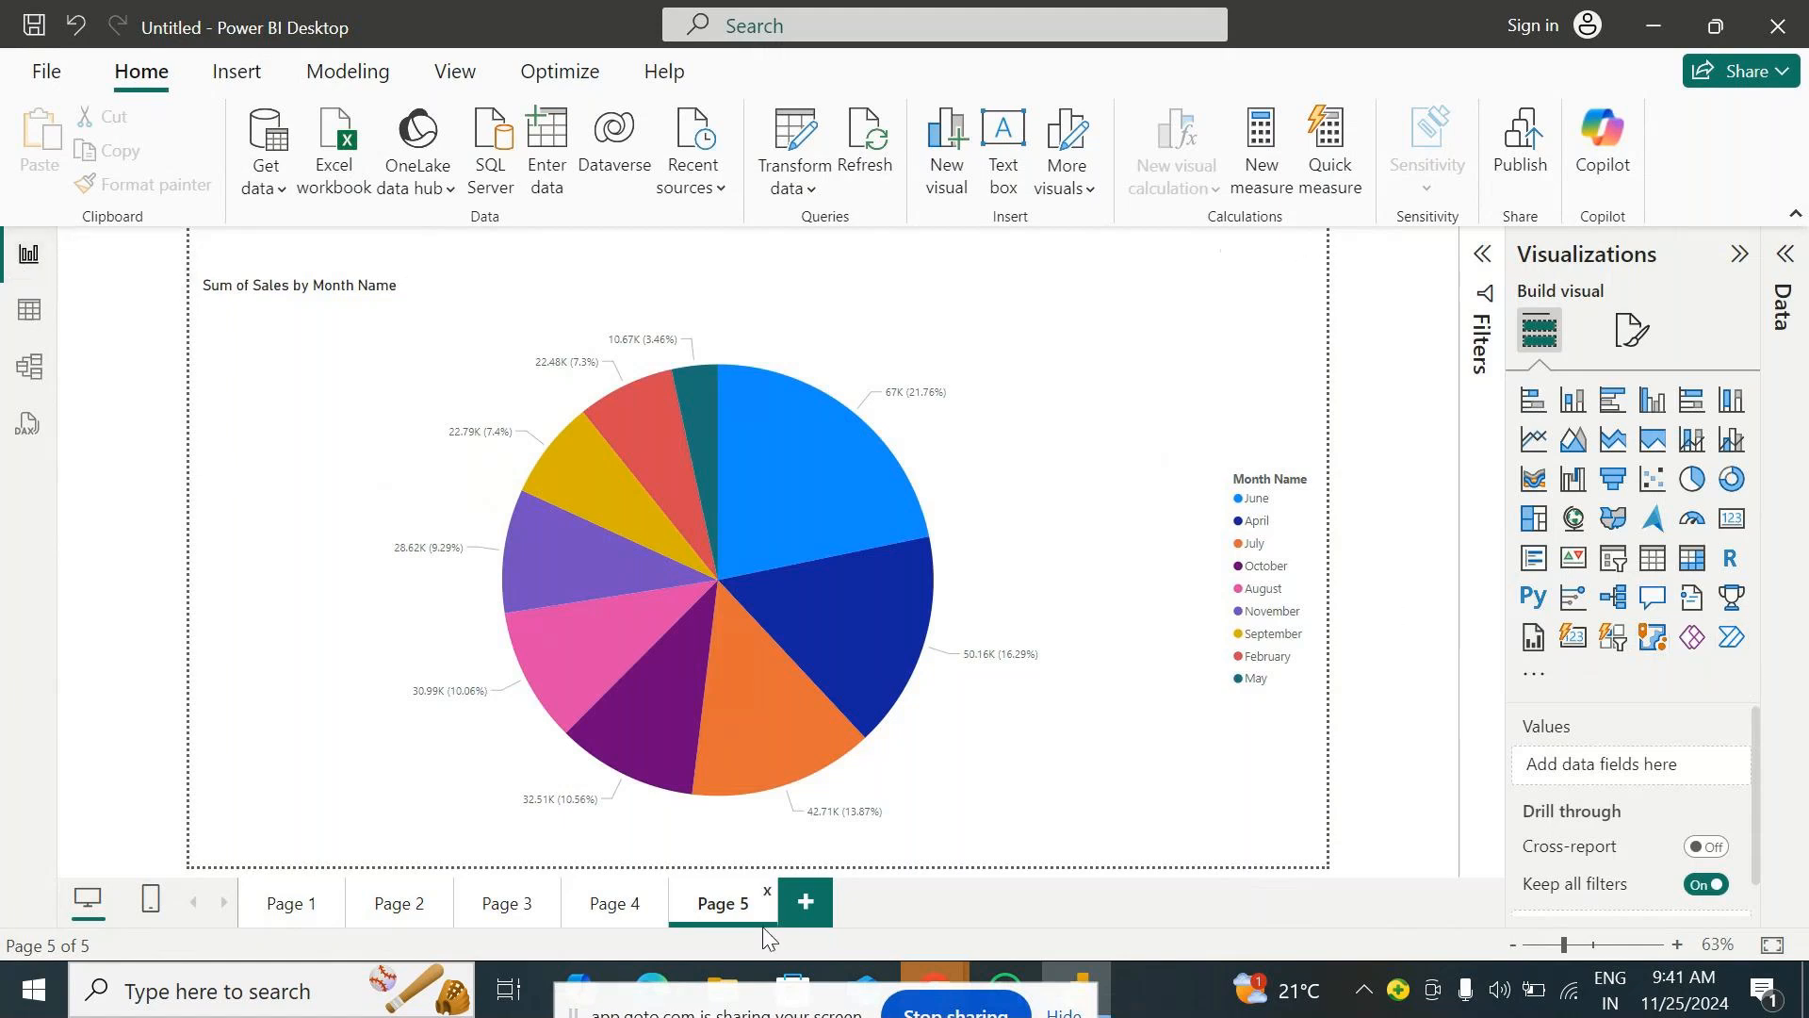
{"action": "left_click", "coordinate": [806, 902]}
{"action": "left_click", "coordinate": [916, 905]}
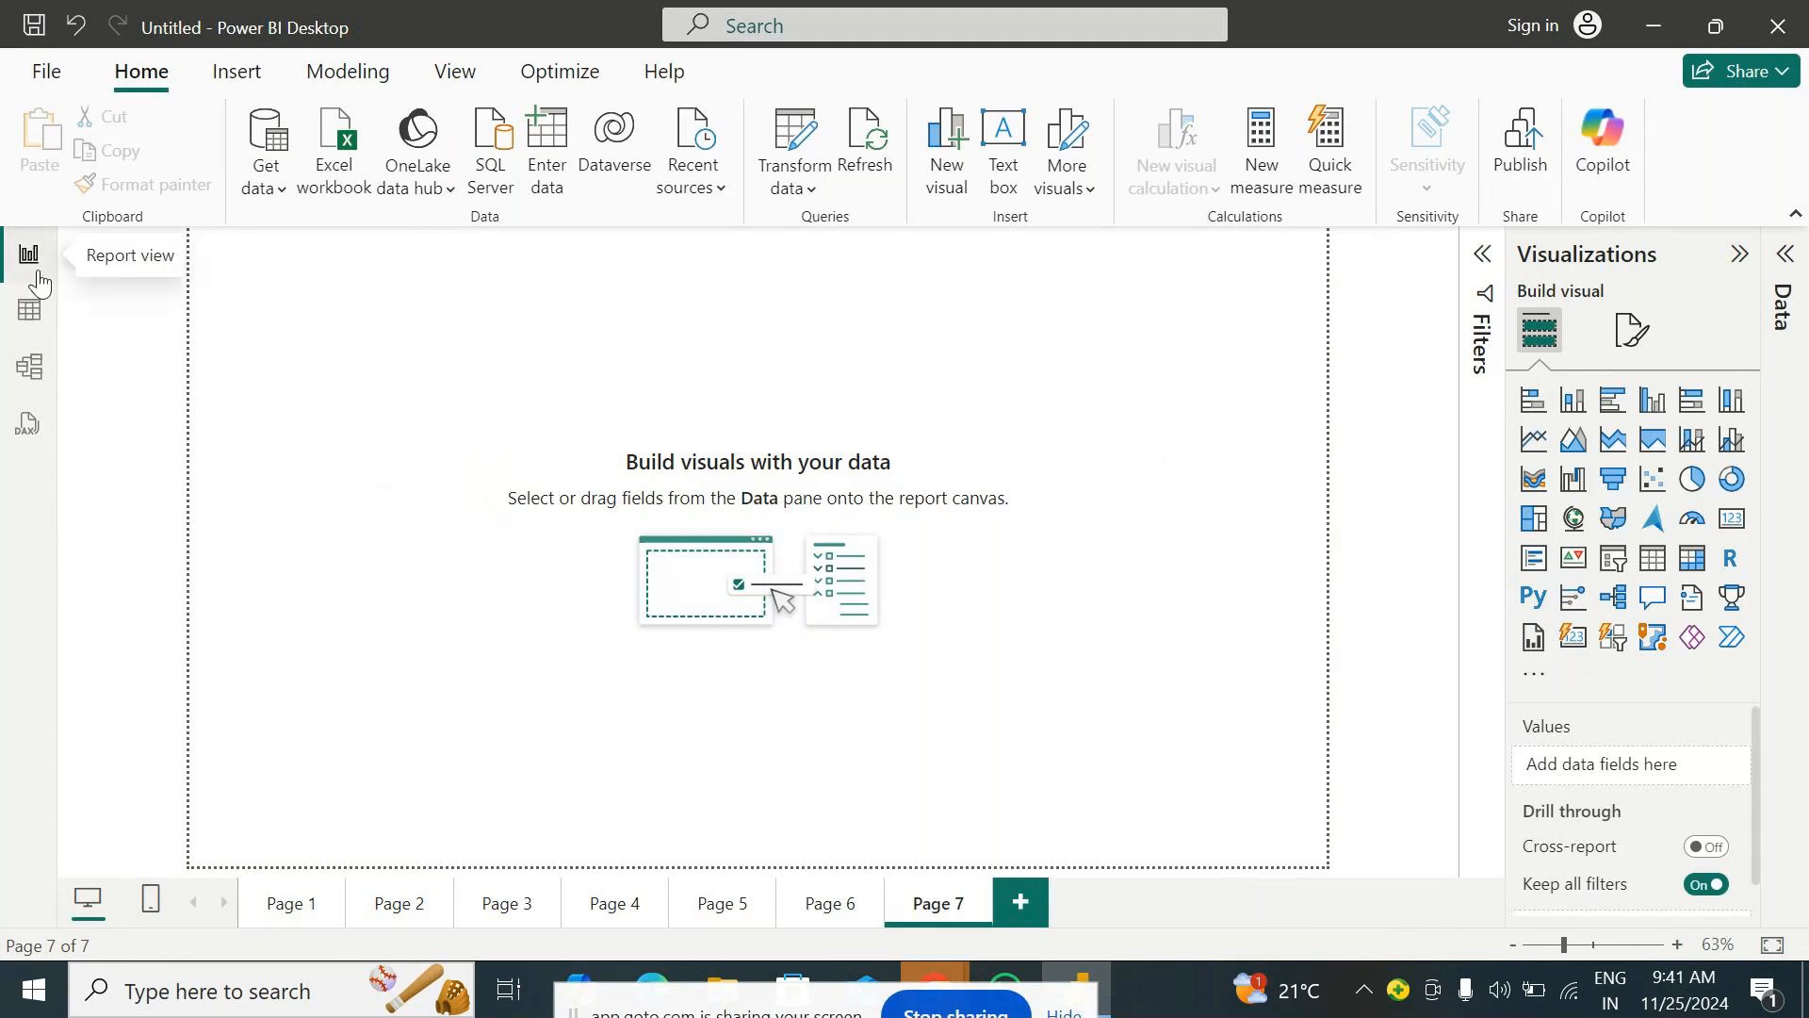
Examine the financials data in Table, Model and DAX query views in turn, and return to Report view.
{"action": "left_click", "coordinate": [28, 317]}
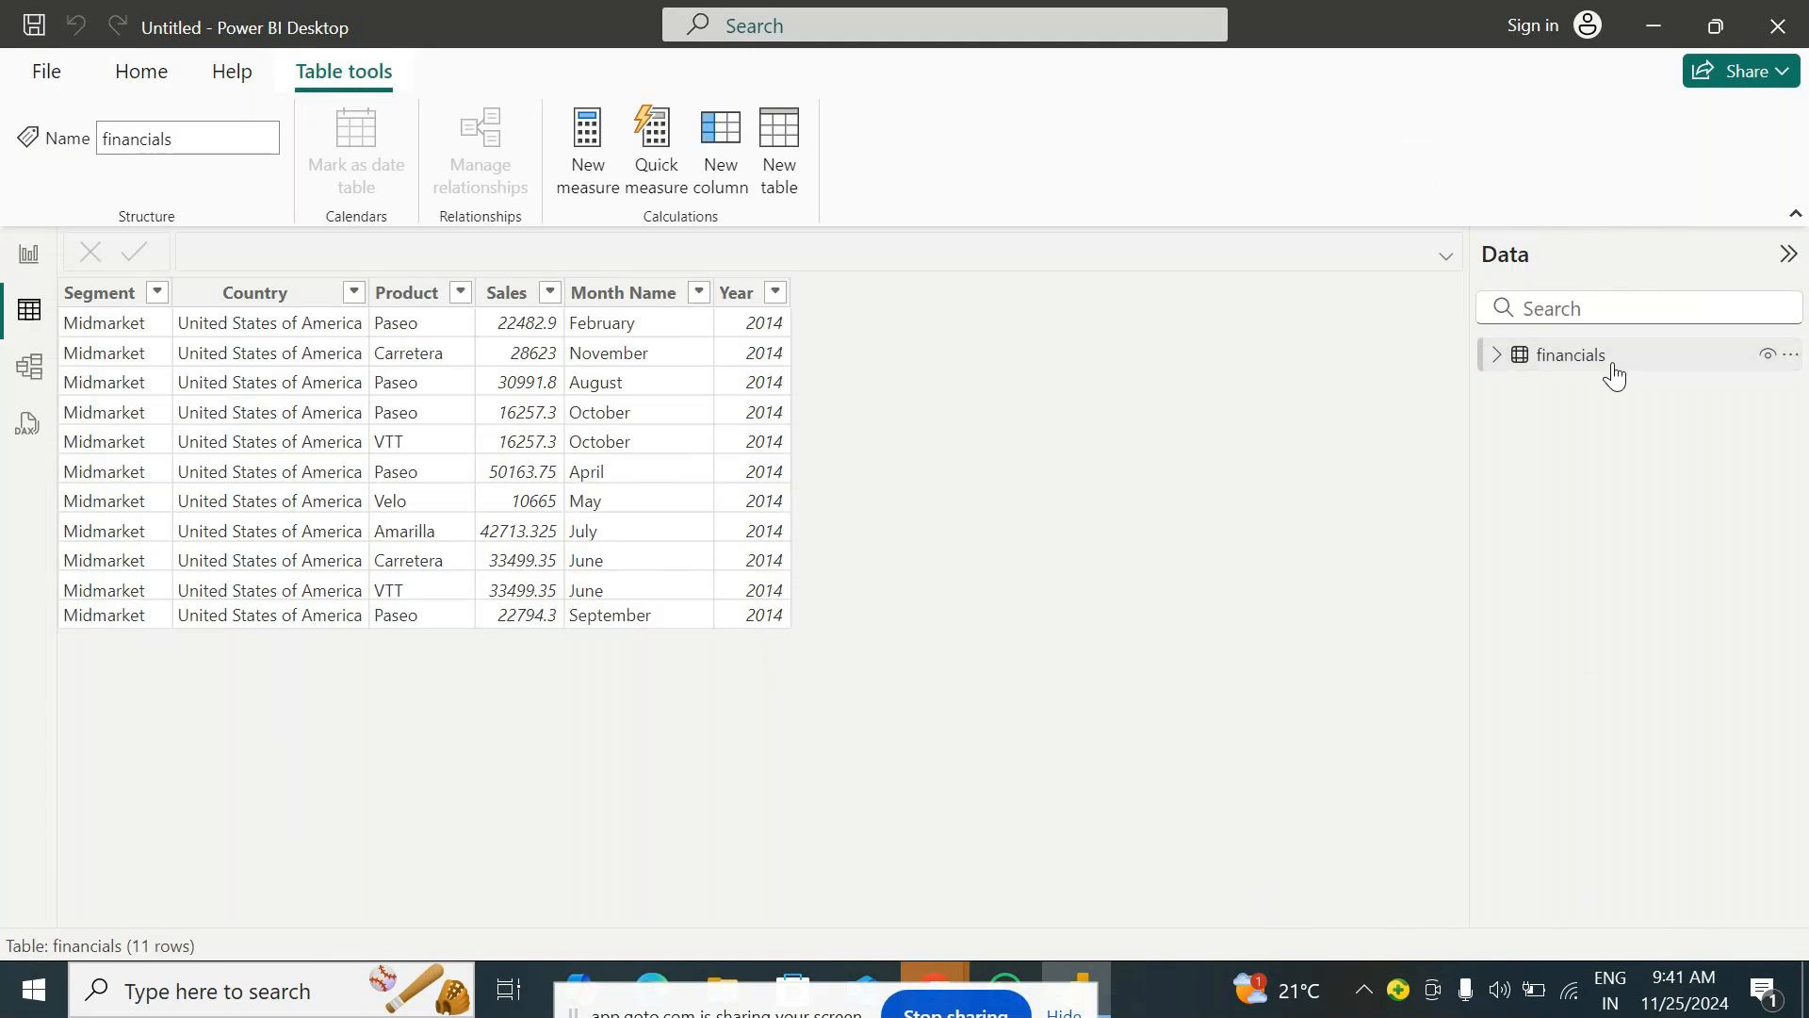
{"action": "left_click", "coordinate": [29, 370]}
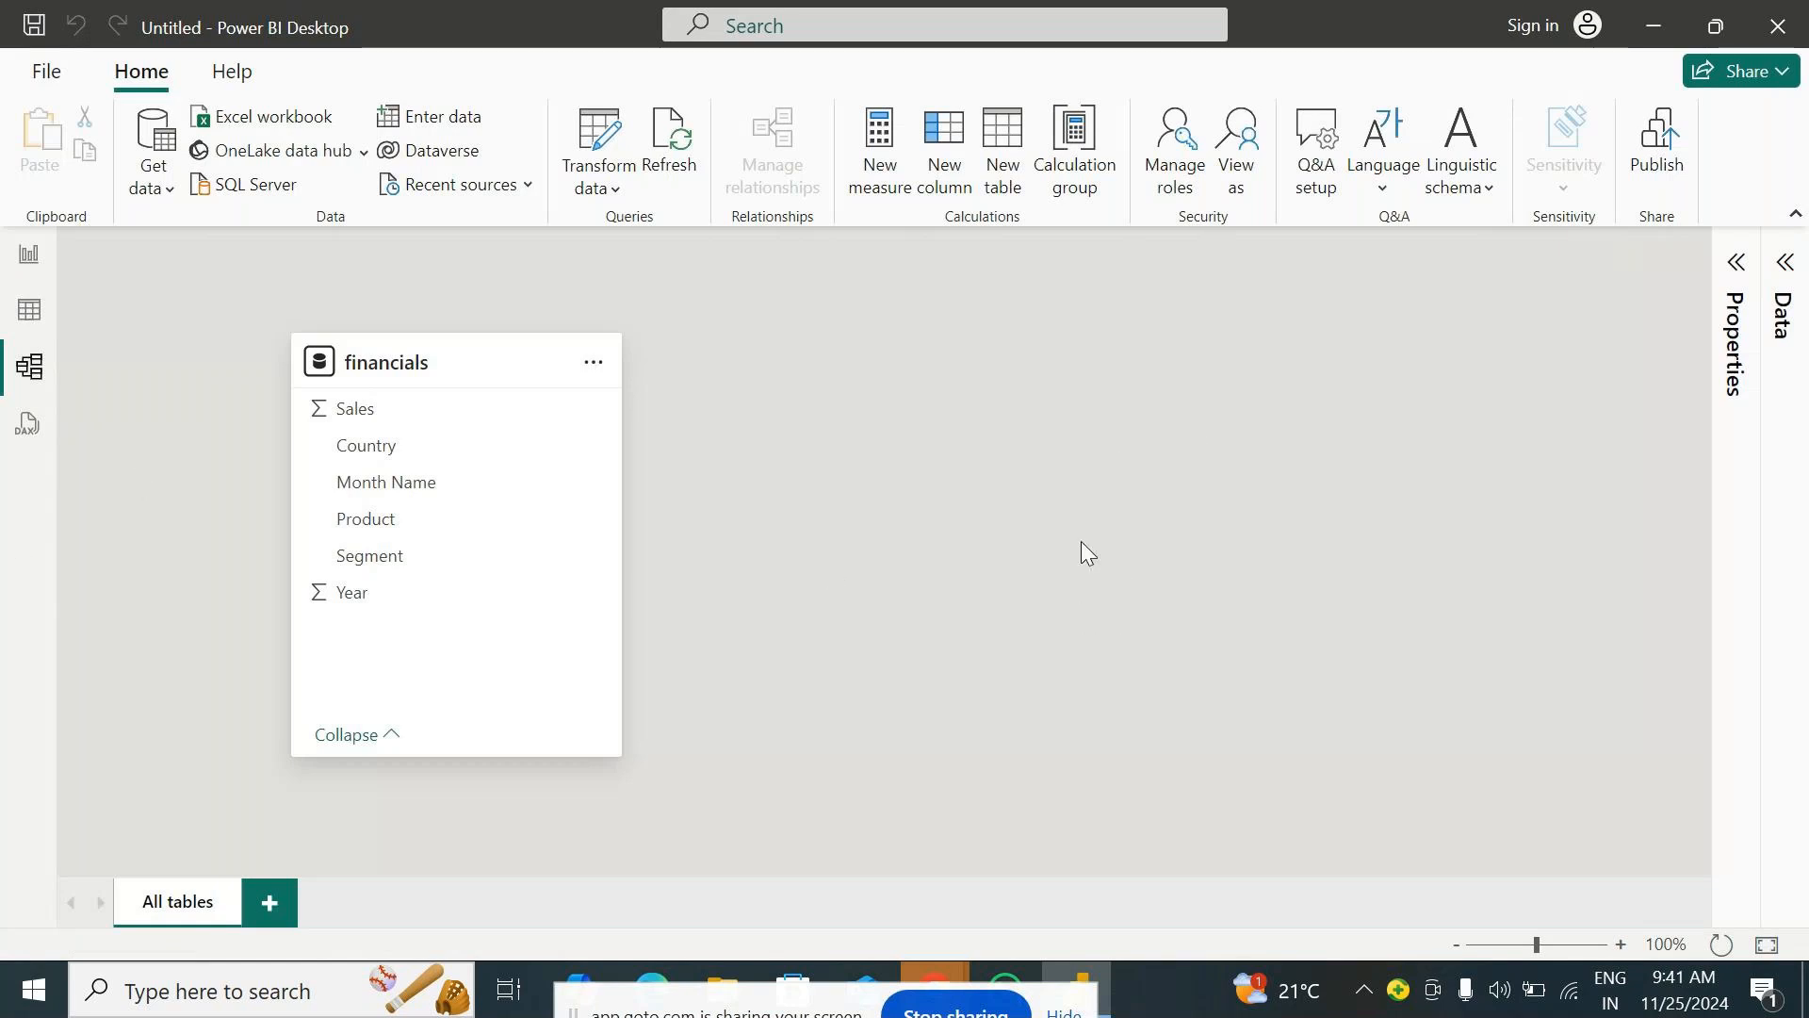
{"action": "left_click", "coordinate": [33, 421]}
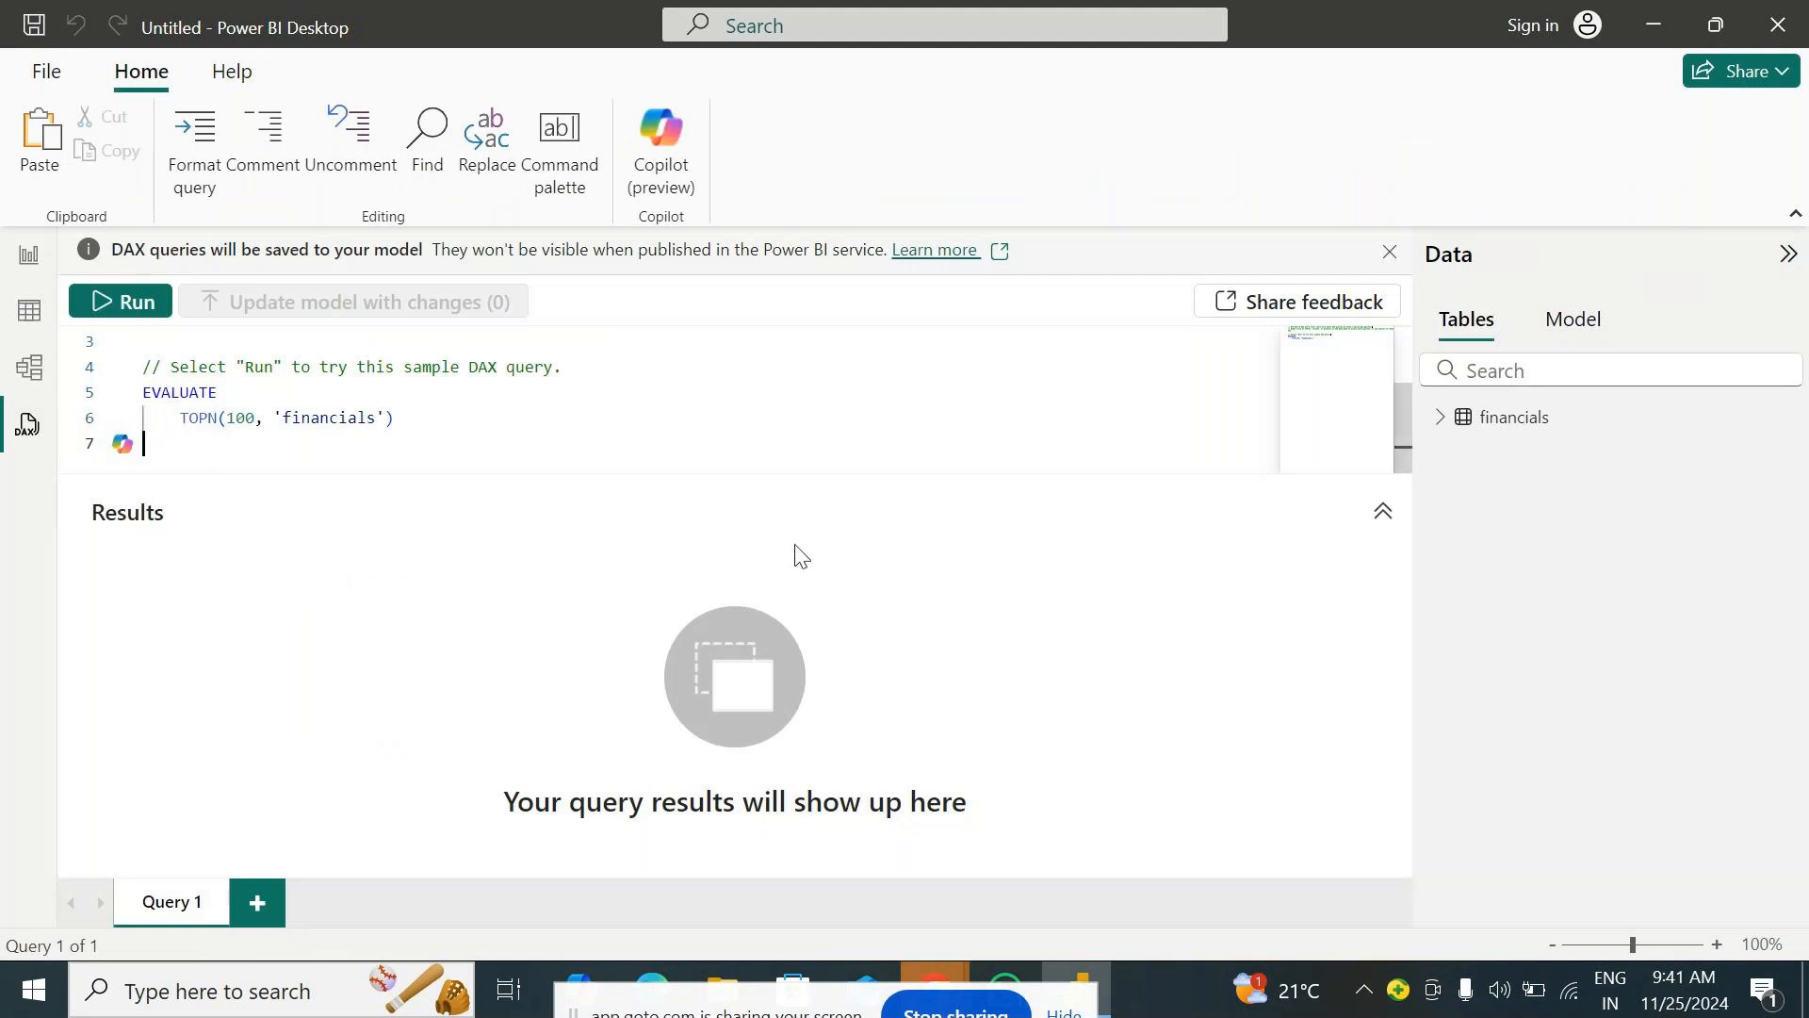
{"action": "left_click", "coordinate": [29, 263]}
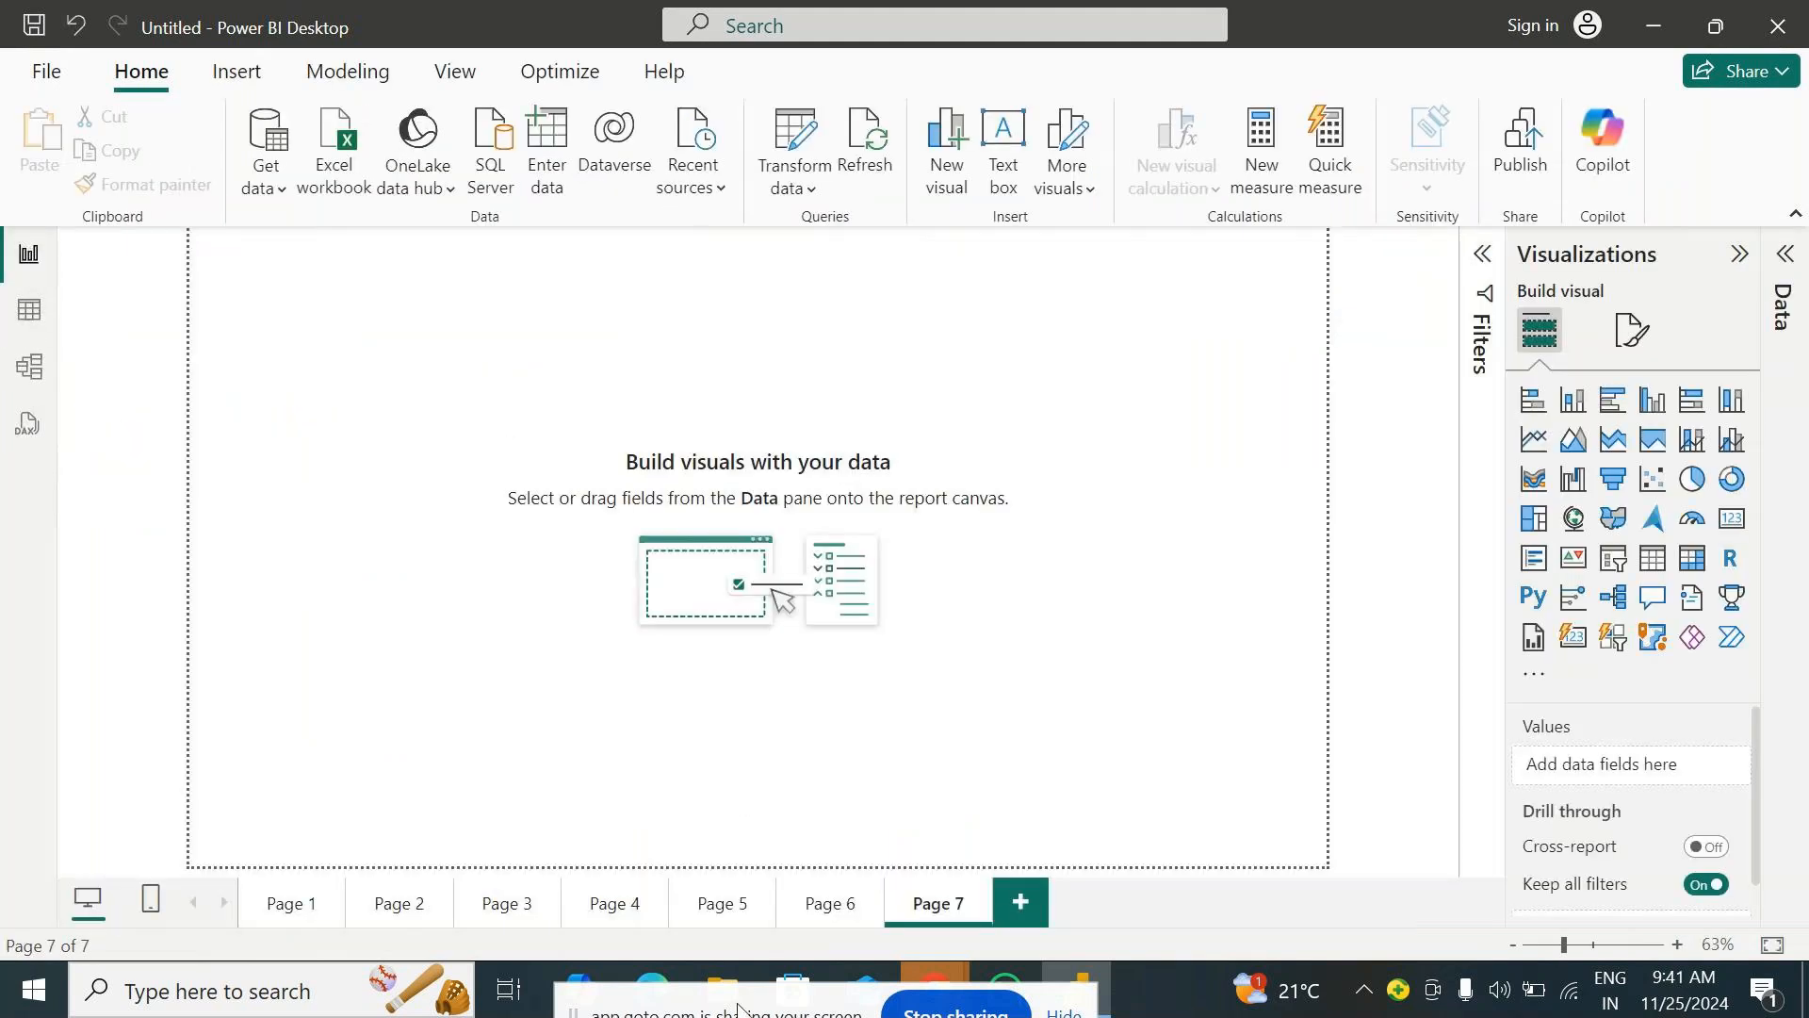
Search Windows for Paint and open the Paint app with a blank canvas.
{"action": "left_click", "coordinate": [282, 996]}
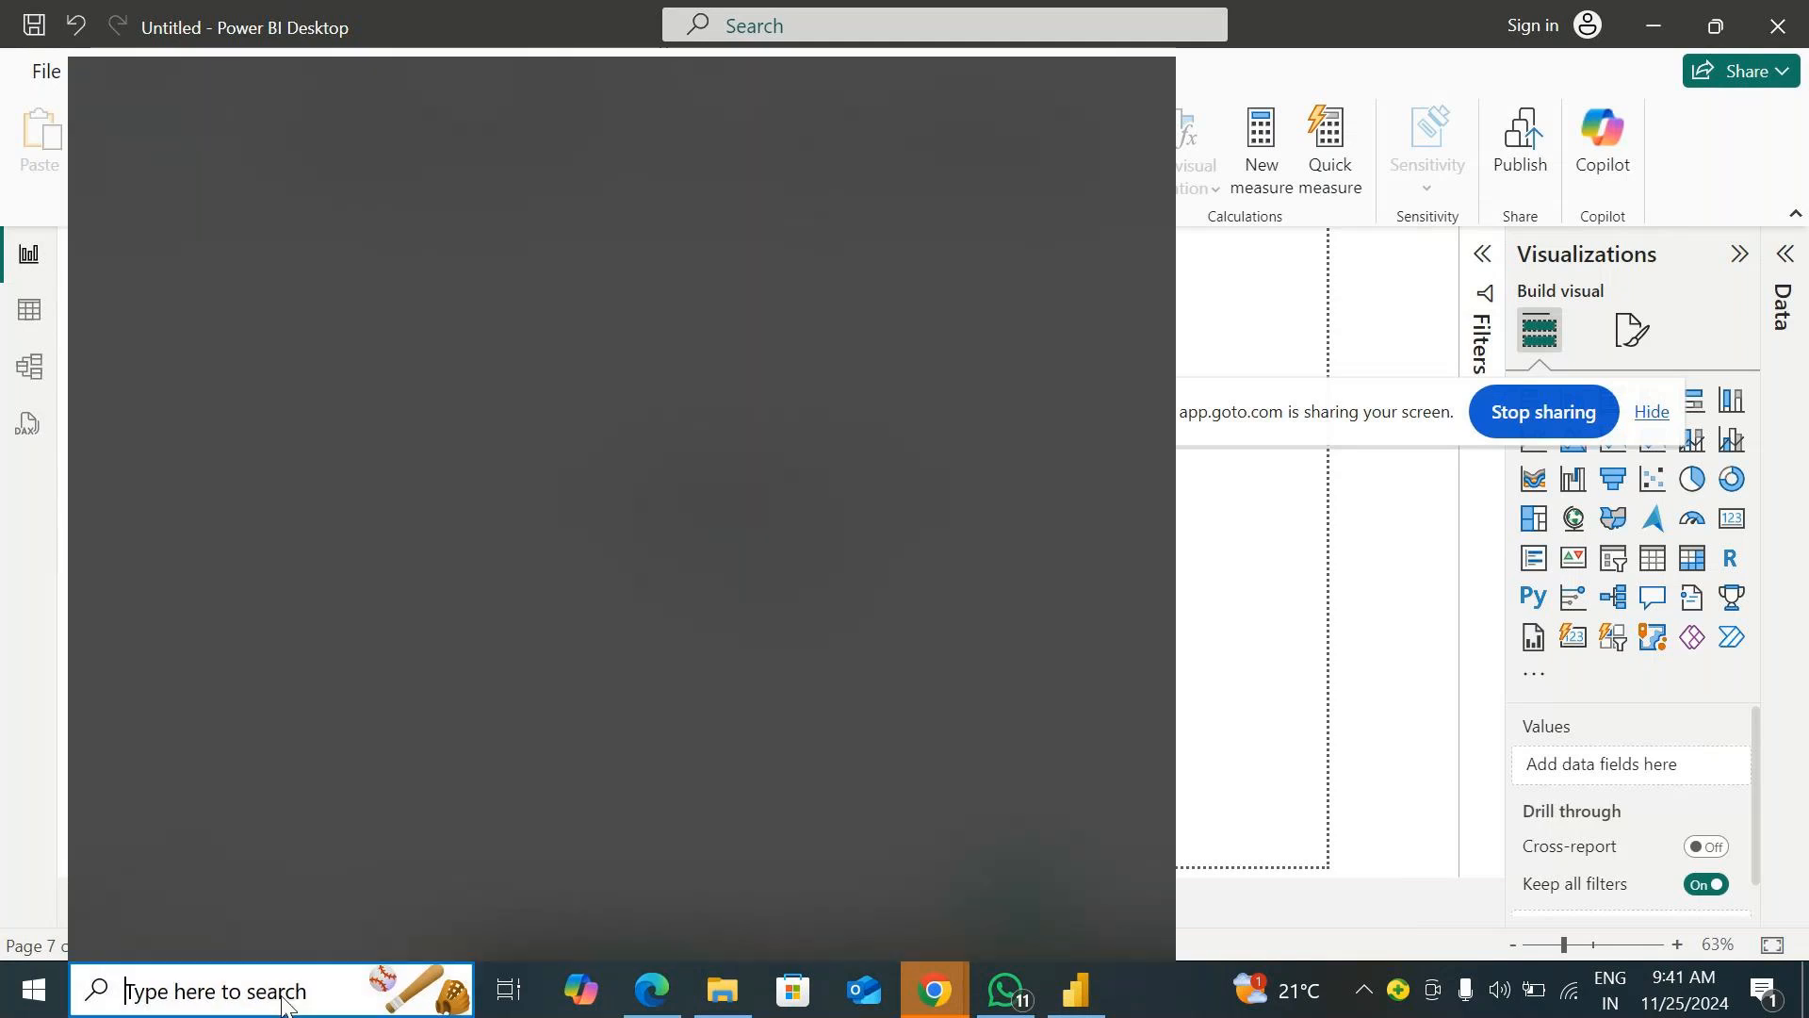
{"action": "type", "text": "POwer"}
{"action": "key", "text": "ctrl+a"}
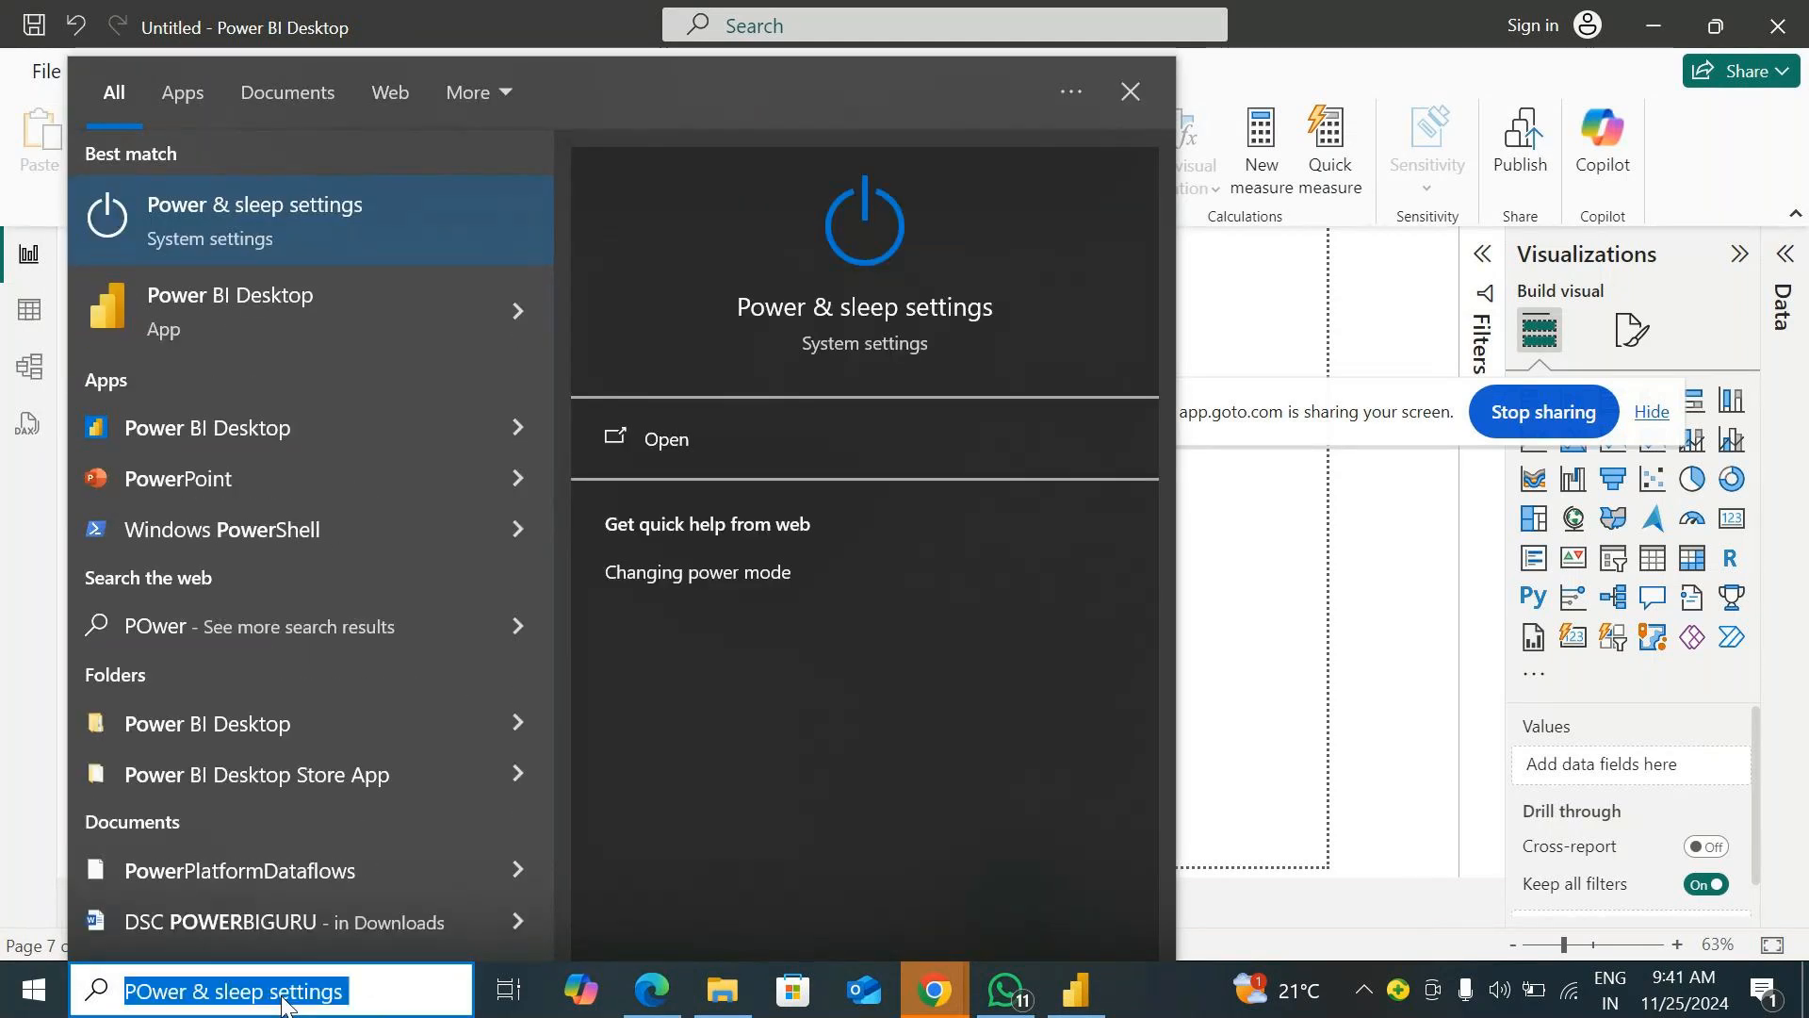
{"action": "type", "text": "paint"}
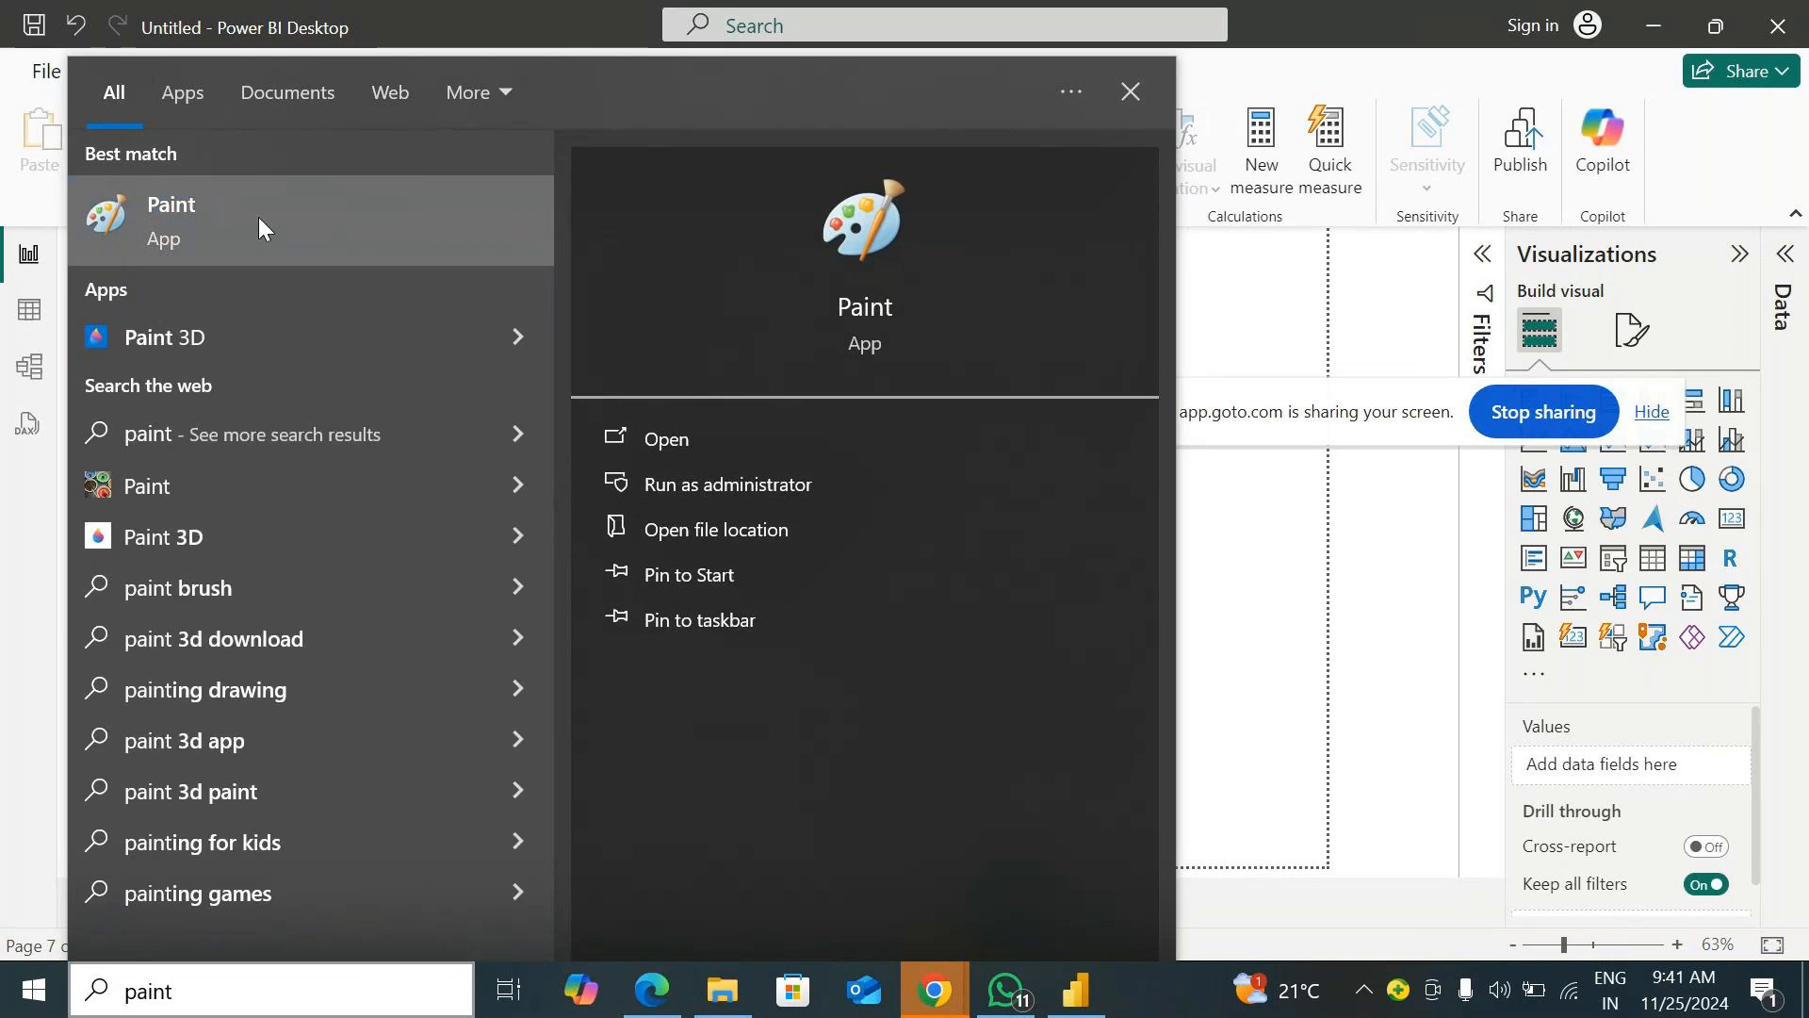
{"action": "left_click", "coordinate": [259, 228]}
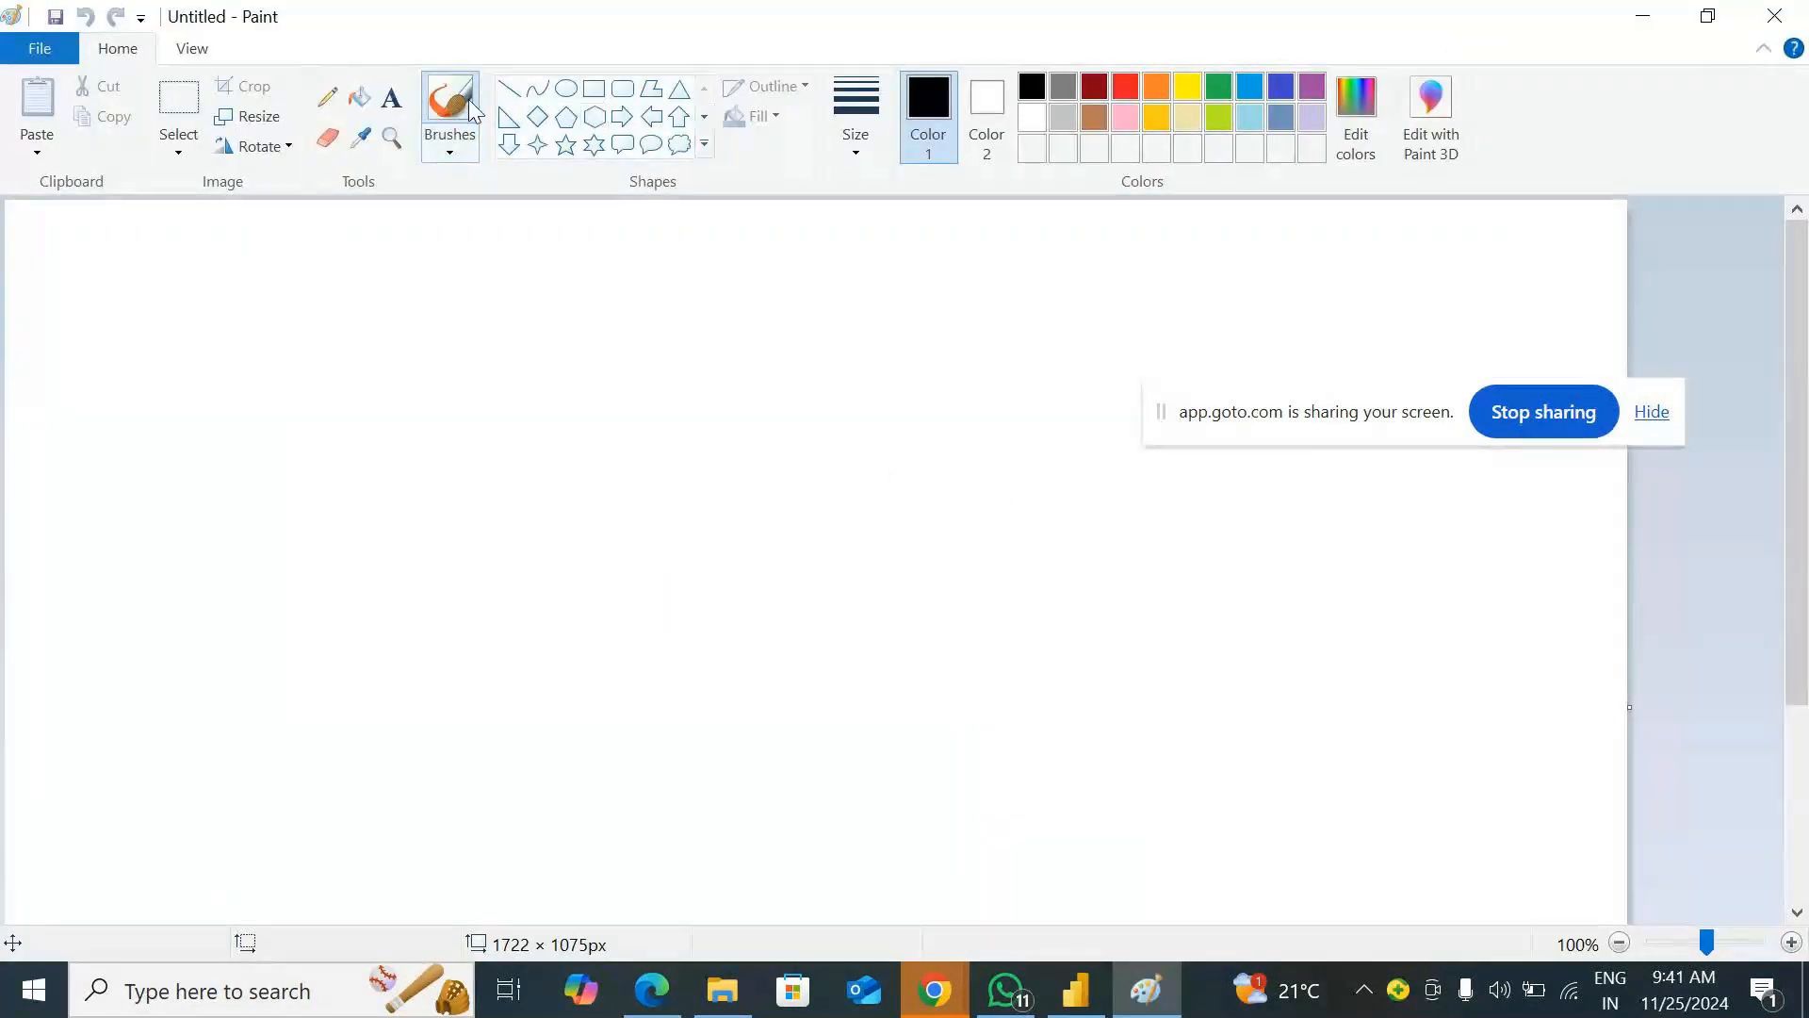
With the Pencil in green, write the heading "P D" and draw four branch lines fanning out from a point beneath it.
{"action": "left_click", "coordinate": [320, 94]}
{"action": "left_click", "coordinate": [854, 141]}
{"action": "left_click", "coordinate": [902, 365]}
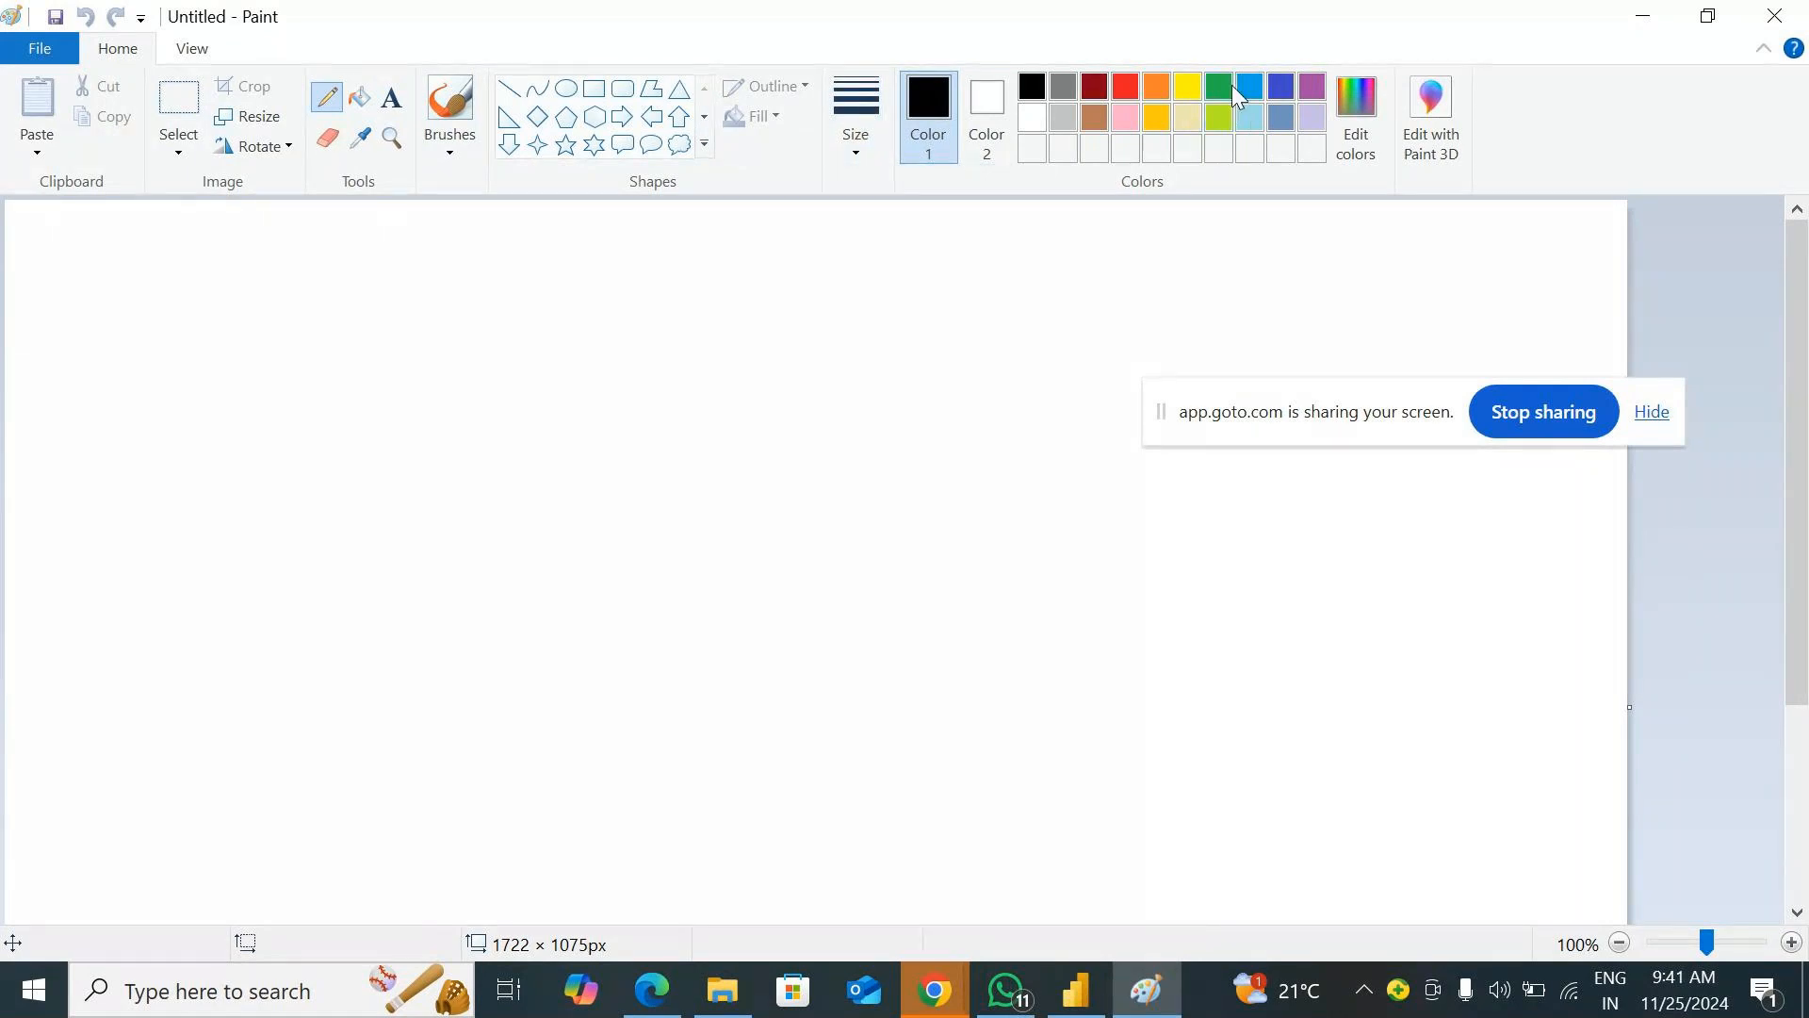
{"action": "left_click", "coordinate": [1218, 86]}
{"action": "mouse_move", "coordinate": [735, 275]}
{"action": "left_mouse_down"}
{"action": "mouse_move", "coordinate": [767, 425]}
{"action": "mouse_move", "coordinate": [719, 341]}
{"action": "left_mouse_up"}
{"action": "mouse_move", "coordinate": [880, 258]}
{"action": "left_mouse_down"}
{"action": "mouse_move", "coordinate": [904, 367]}
{"action": "mouse_move", "coordinate": [962, 241]}
{"action": "mouse_move", "coordinate": [891, 385]}
{"action": "left_mouse_up"}
{"action": "left_click_drag", "start_coordinate": [845, 458], "coordinate": [383, 568]}
{"action": "mouse_move", "coordinate": [844, 457]}
{"action": "left_mouse_down"}
{"action": "mouse_move", "coordinate": [825, 591]}
{"action": "mouse_move", "coordinate": [1061, 566]}
{"action": "left_mouse_up"}
{"action": "mouse_move", "coordinate": [848, 458]}
{"action": "left_mouse_down"}
{"action": "mouse_move", "coordinate": [931, 405]}
{"action": "mouse_move", "coordinate": [1272, 332]}
{"action": "left_mouse_up"}
{"action": "left_click_drag", "start_coordinate": [1232, 428], "coordinate": [1616, 867]}
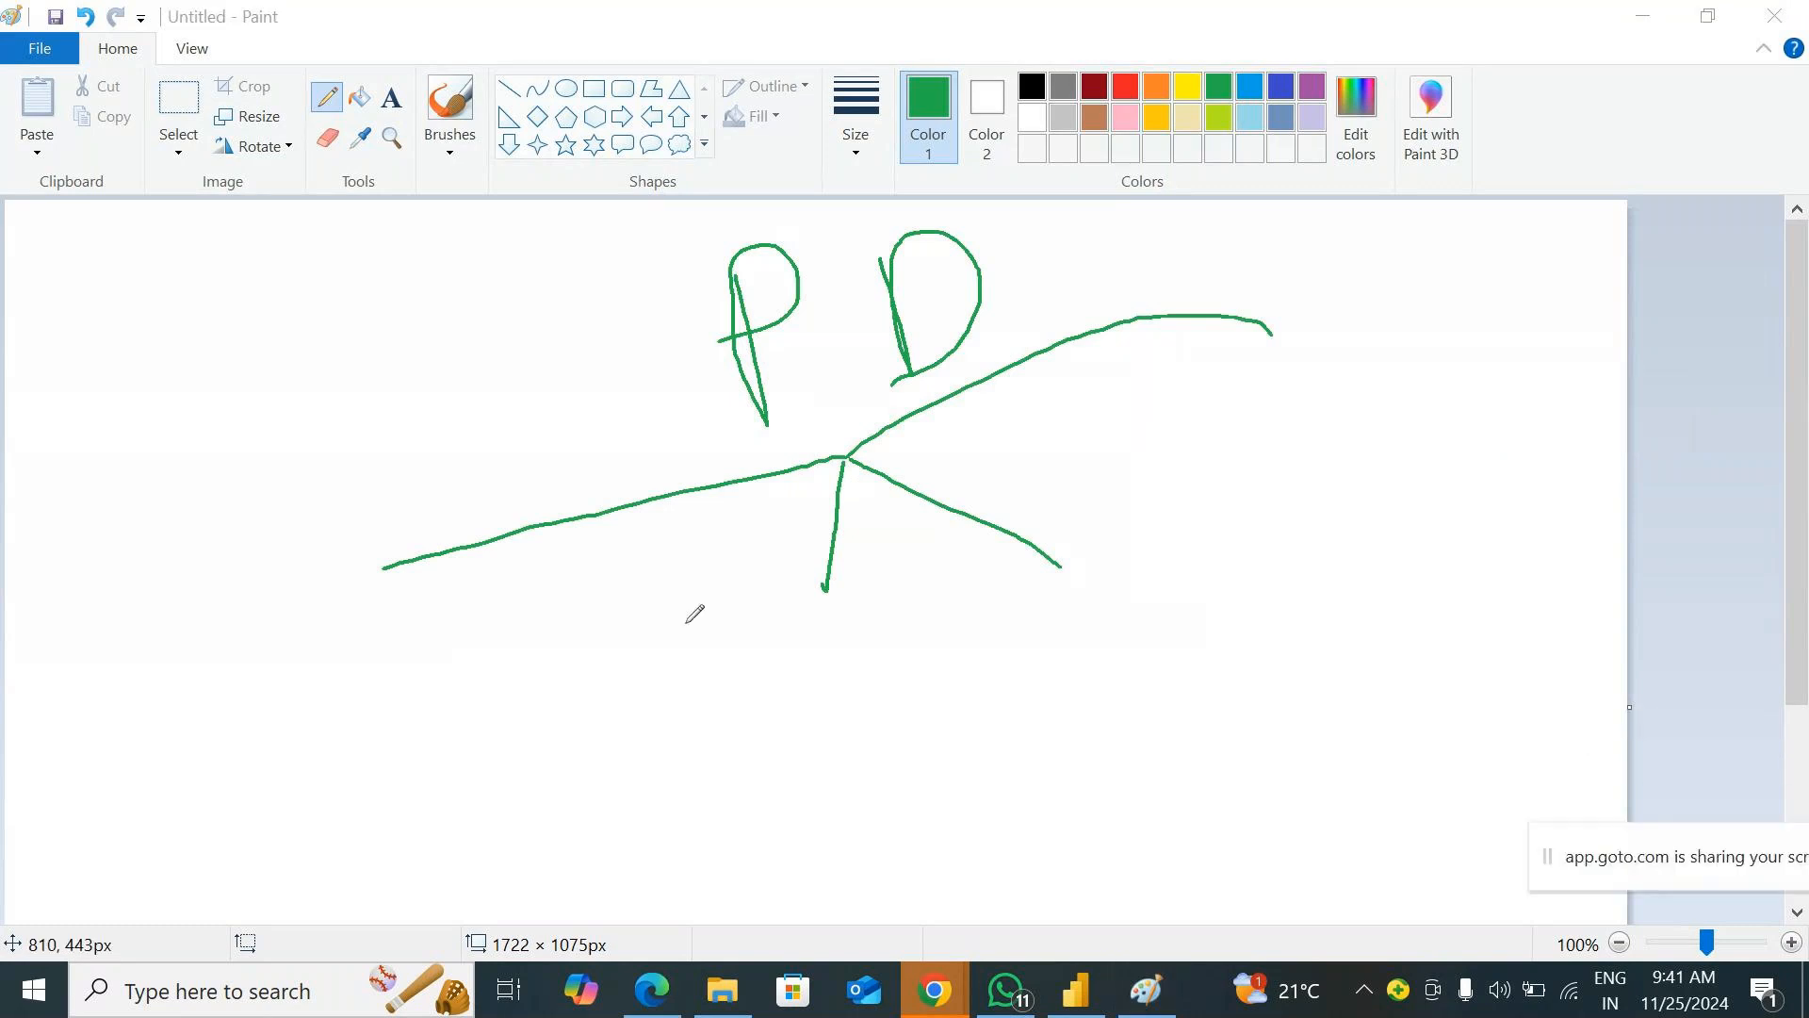
Label the leftmost branch "D.S" and the short middle branch "Tran" with "PQ" beneath it in green.
{"action": "mouse_move", "coordinate": [228, 686]}
{"action": "left_mouse_down"}
{"action": "mouse_move", "coordinate": [305, 728]}
{"action": "mouse_move", "coordinate": [262, 752]}
{"action": "left_mouse_up"}
{"action": "left_click_drag", "start_coordinate": [331, 703], "coordinate": [347, 707]}
{"action": "left_click_drag", "start_coordinate": [407, 590], "coordinate": [405, 695]}
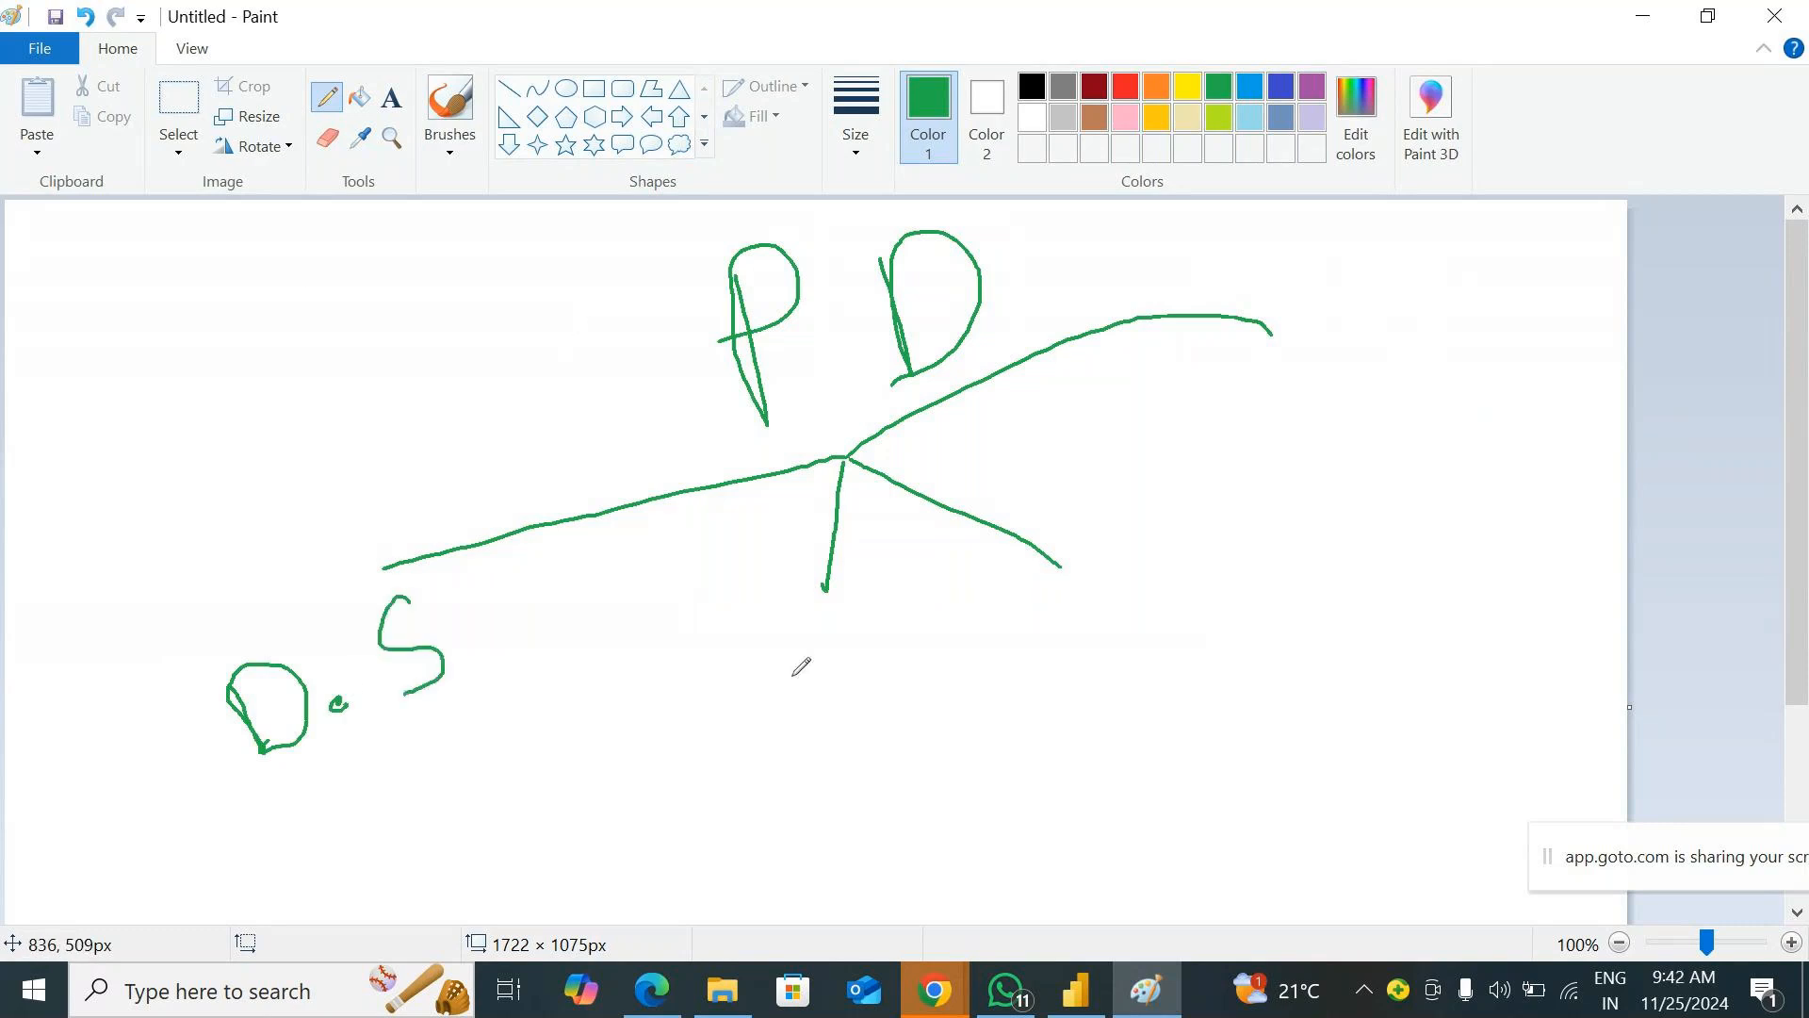
{"action": "mouse_move", "coordinate": [728, 657]}
{"action": "left_mouse_down"}
{"action": "mouse_move", "coordinate": [748, 728]}
{"action": "mouse_move", "coordinate": [780, 635]}
{"action": "mouse_move", "coordinate": [808, 671]}
{"action": "mouse_move", "coordinate": [922, 603]}
{"action": "left_mouse_up"}
{"action": "left_click_drag", "start_coordinate": [841, 702], "coordinate": [835, 754]}
{"action": "left_click_drag", "start_coordinate": [937, 686], "coordinate": [989, 771]}
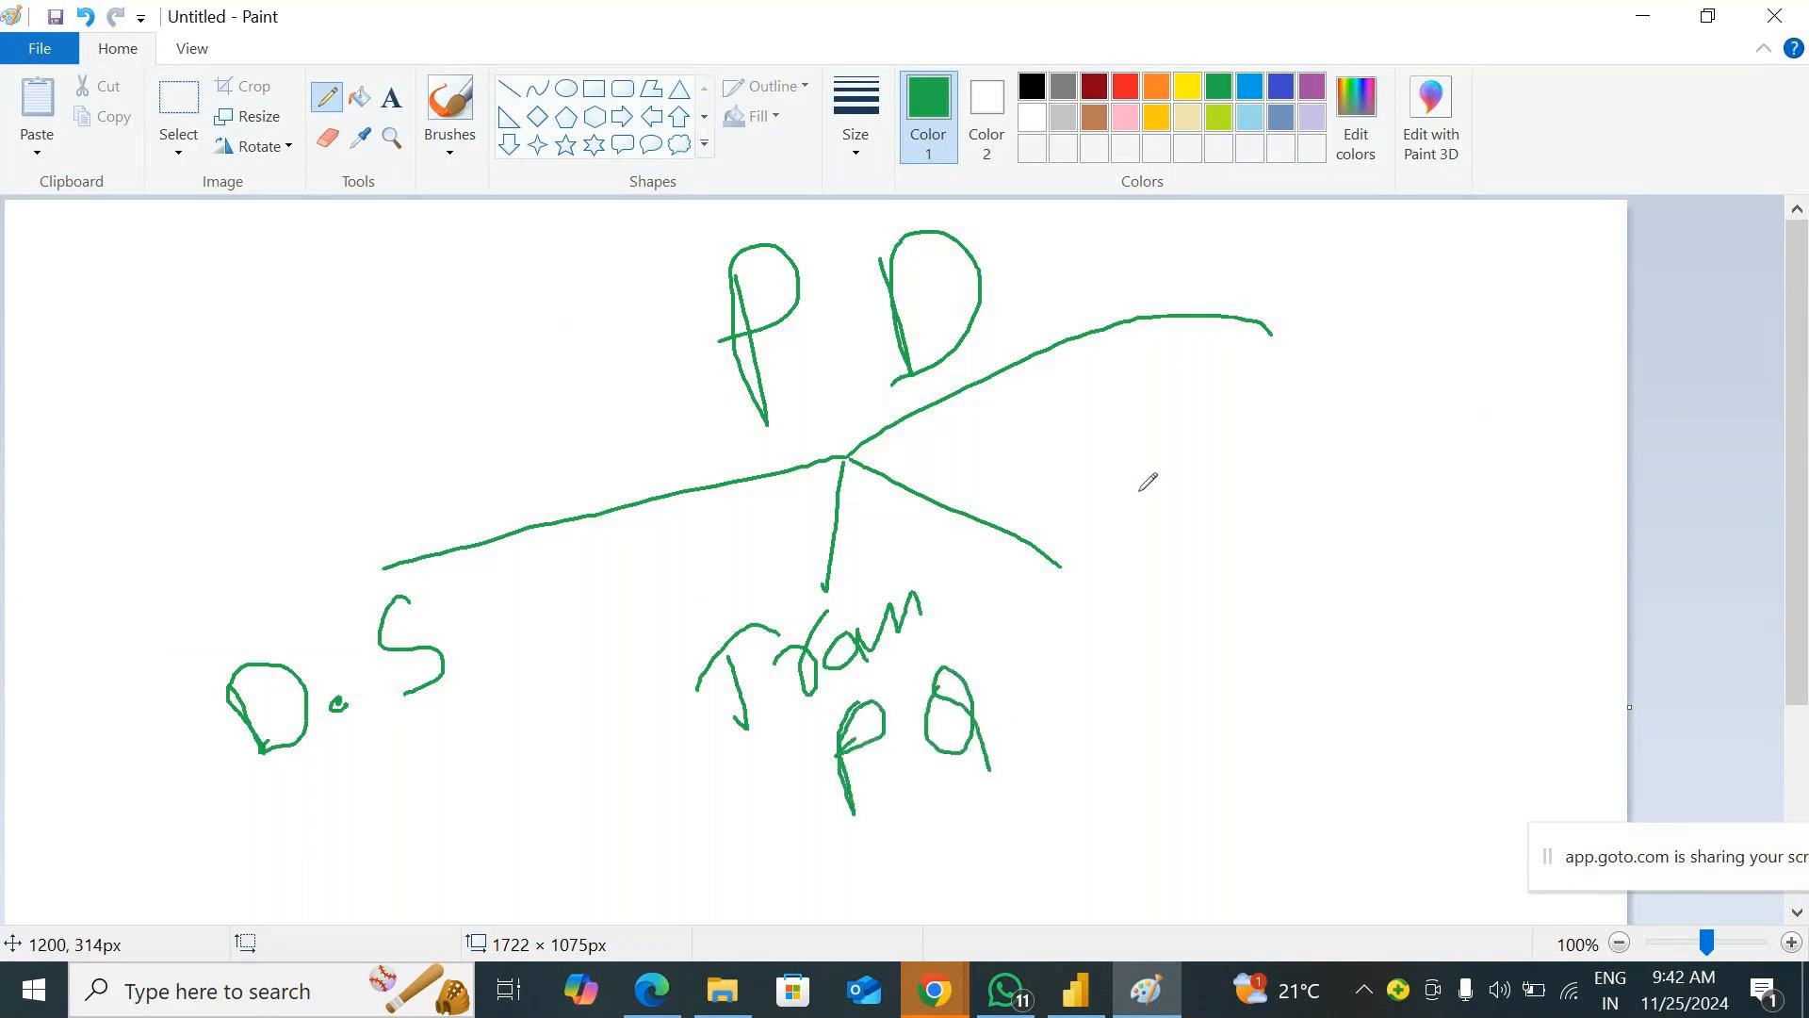
Handwrite the label "Visualiz" in green at the end of the lower-right branch.
{"action": "mouse_move", "coordinate": [1084, 567]}
{"action": "left_mouse_down"}
{"action": "mouse_move", "coordinate": [1140, 659]}
{"action": "mouse_move", "coordinate": [1143, 581]}
{"action": "mouse_move", "coordinate": [1177, 660]}
{"action": "left_mouse_up"}
{"action": "left_click", "coordinate": [1173, 599]}
{"action": "mouse_move", "coordinate": [1220, 570]}
{"action": "left_mouse_down"}
{"action": "mouse_move", "coordinate": [1210, 650]}
{"action": "mouse_move", "coordinate": [1258, 626]}
{"action": "left_mouse_up"}
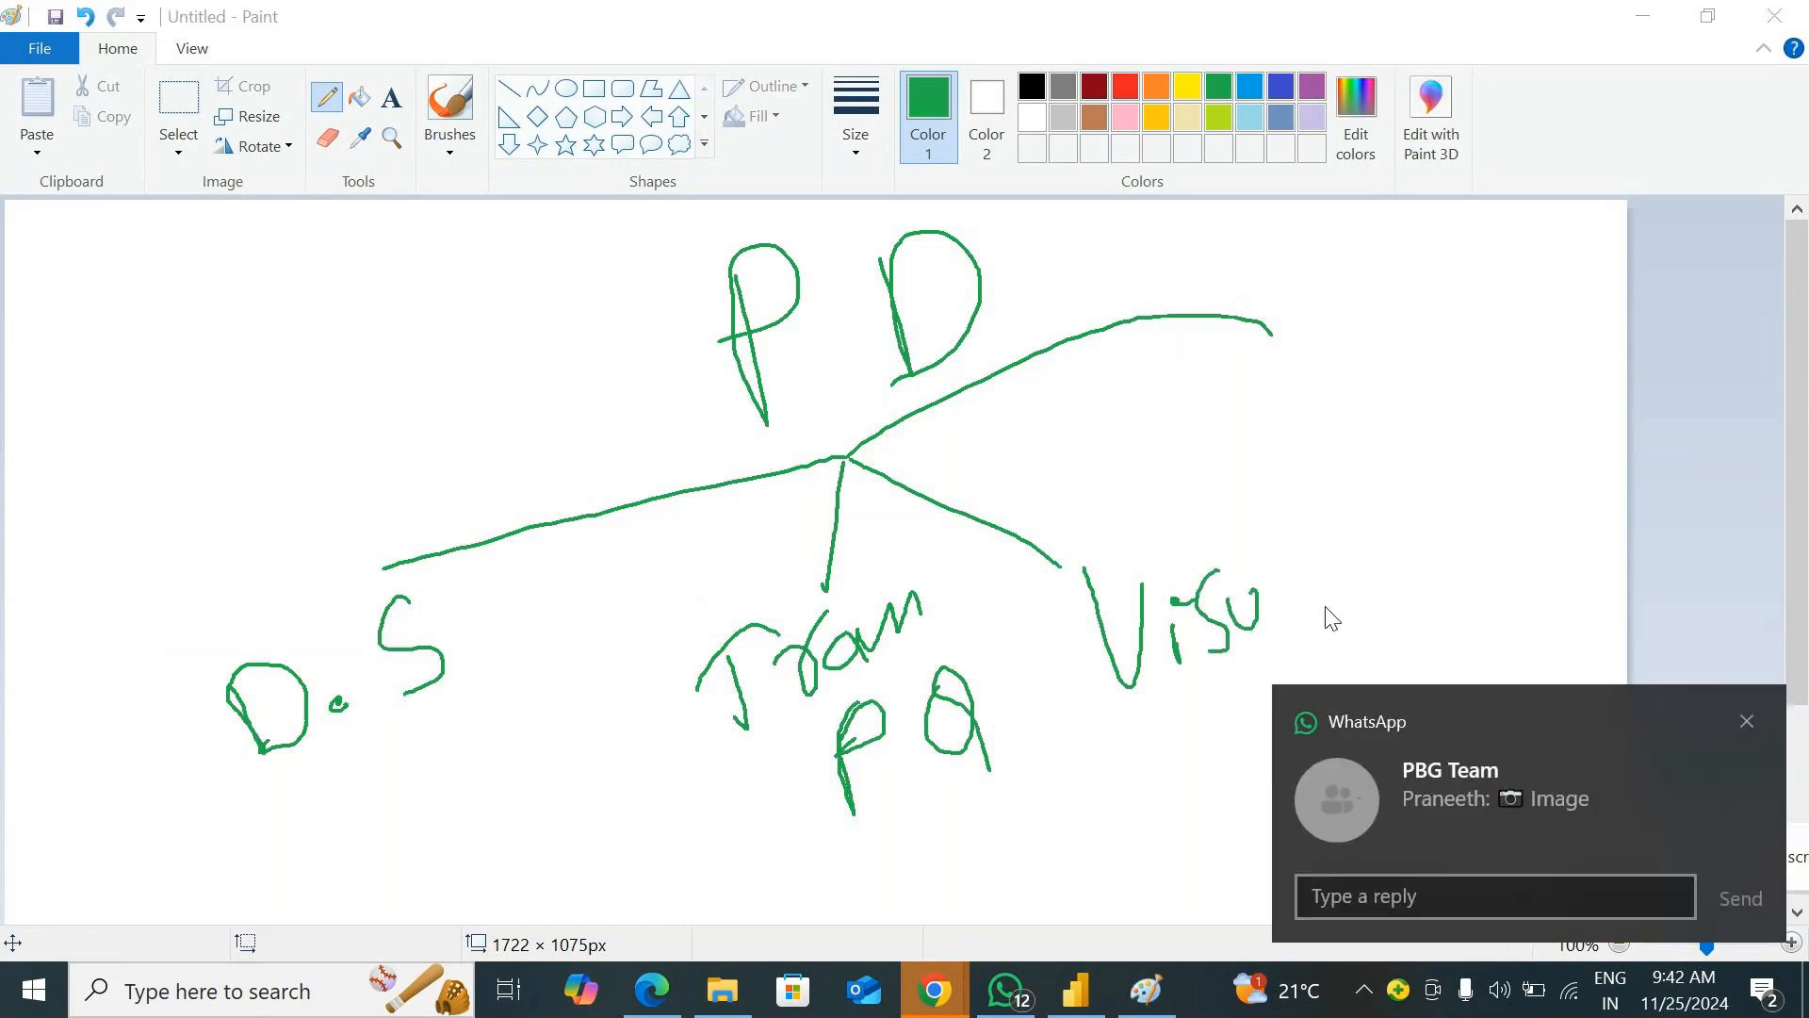
{"action": "mouse_move", "coordinate": [1282, 570]}
{"action": "left_mouse_down"}
{"action": "mouse_move", "coordinate": [1279, 603]}
{"action": "mouse_move", "coordinate": [1312, 577]}
{"action": "mouse_move", "coordinate": [1339, 594]}
{"action": "left_mouse_up"}
{"action": "left_click", "coordinate": [1332, 534]}
{"action": "mouse_move", "coordinate": [1385, 535]}
{"action": "left_mouse_down"}
{"action": "mouse_move", "coordinate": [1410, 586]}
{"action": "mouse_move", "coordinate": [1381, 668]}
{"action": "left_mouse_up"}
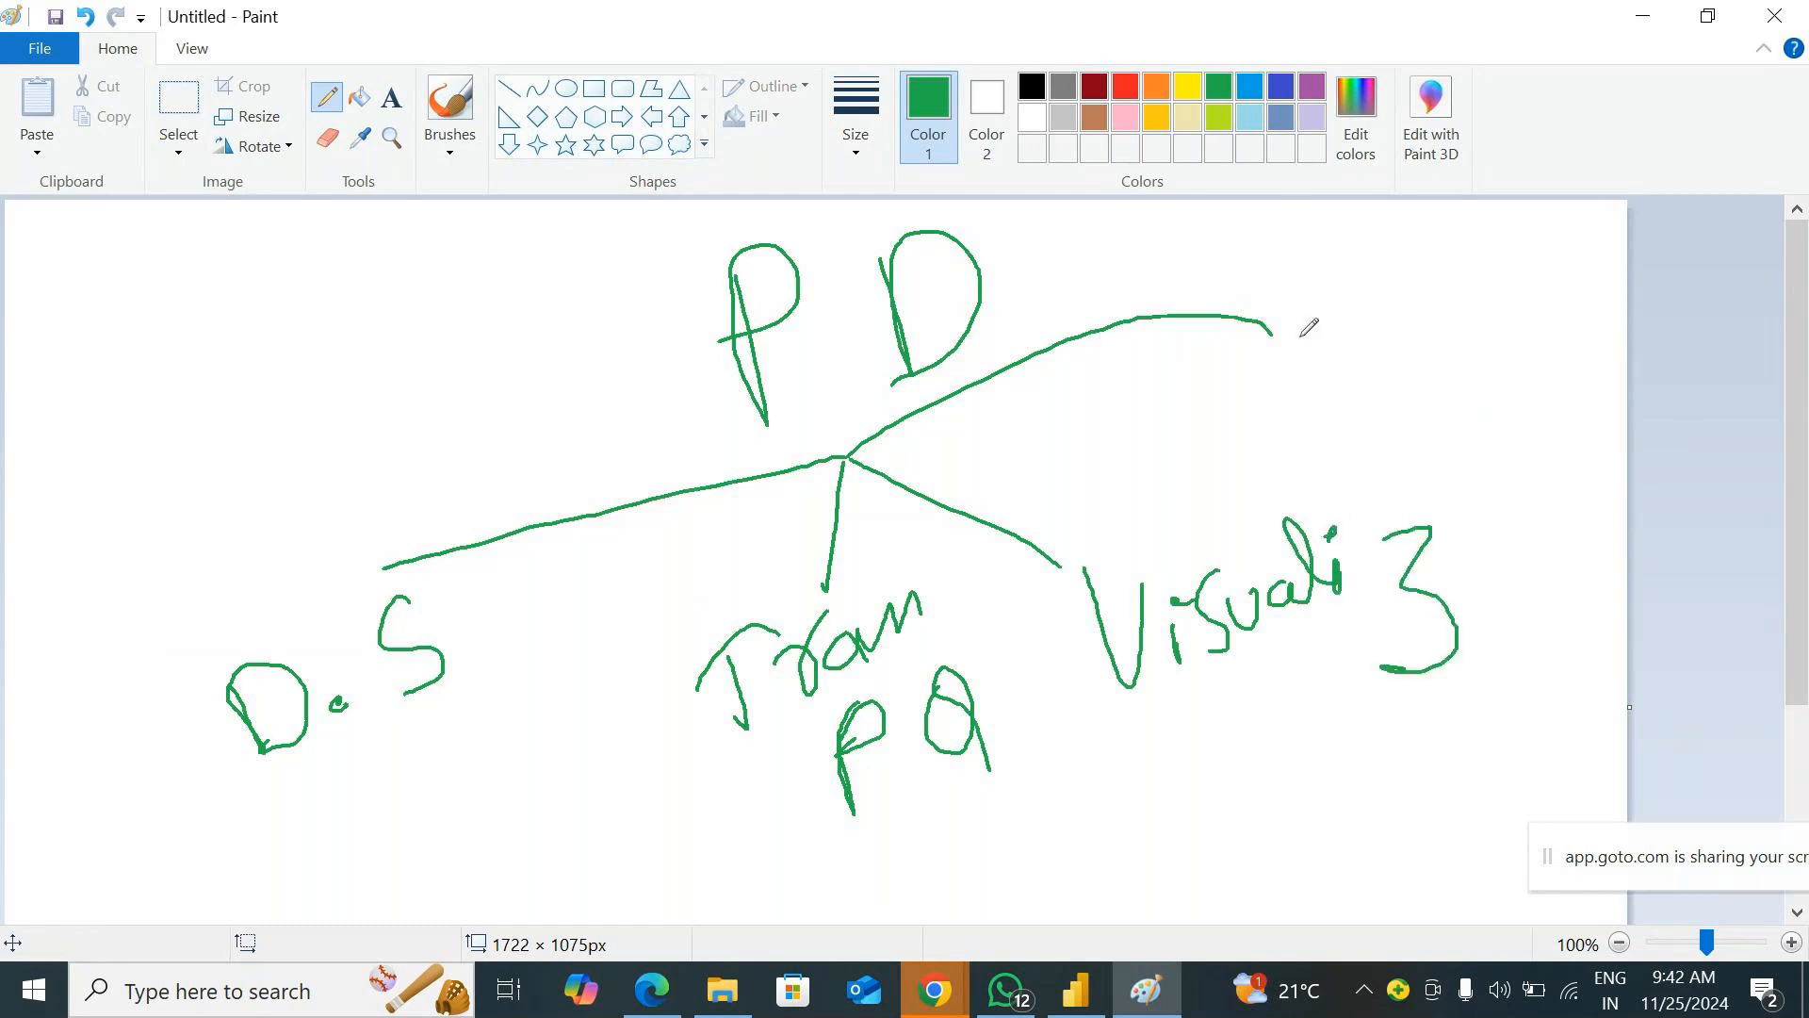
Handwrite the label "Rest All" in green at the end of the upper-right branch.
{"action": "mouse_move", "coordinate": [1310, 251]}
{"action": "left_mouse_down"}
{"action": "mouse_move", "coordinate": [1345, 371]}
{"action": "mouse_move", "coordinate": [1413, 336]}
{"action": "left_mouse_up"}
{"action": "mouse_move", "coordinate": [1438, 275]}
{"action": "left_mouse_down"}
{"action": "mouse_move", "coordinate": [1408, 332]}
{"action": "mouse_move", "coordinate": [1454, 330]}
{"action": "mouse_move", "coordinate": [1479, 250]}
{"action": "left_mouse_up"}
{"action": "mouse_move", "coordinate": [1491, 311]}
{"action": "left_mouse_down"}
{"action": "mouse_move", "coordinate": [1493, 251]}
{"action": "mouse_move", "coordinate": [1517, 302]}
{"action": "left_mouse_up"}
{"action": "left_click_drag", "start_coordinate": [1498, 283], "coordinate": [1533, 275]}
{"action": "left_click_drag", "start_coordinate": [1547, 280], "coordinate": [1543, 245]}
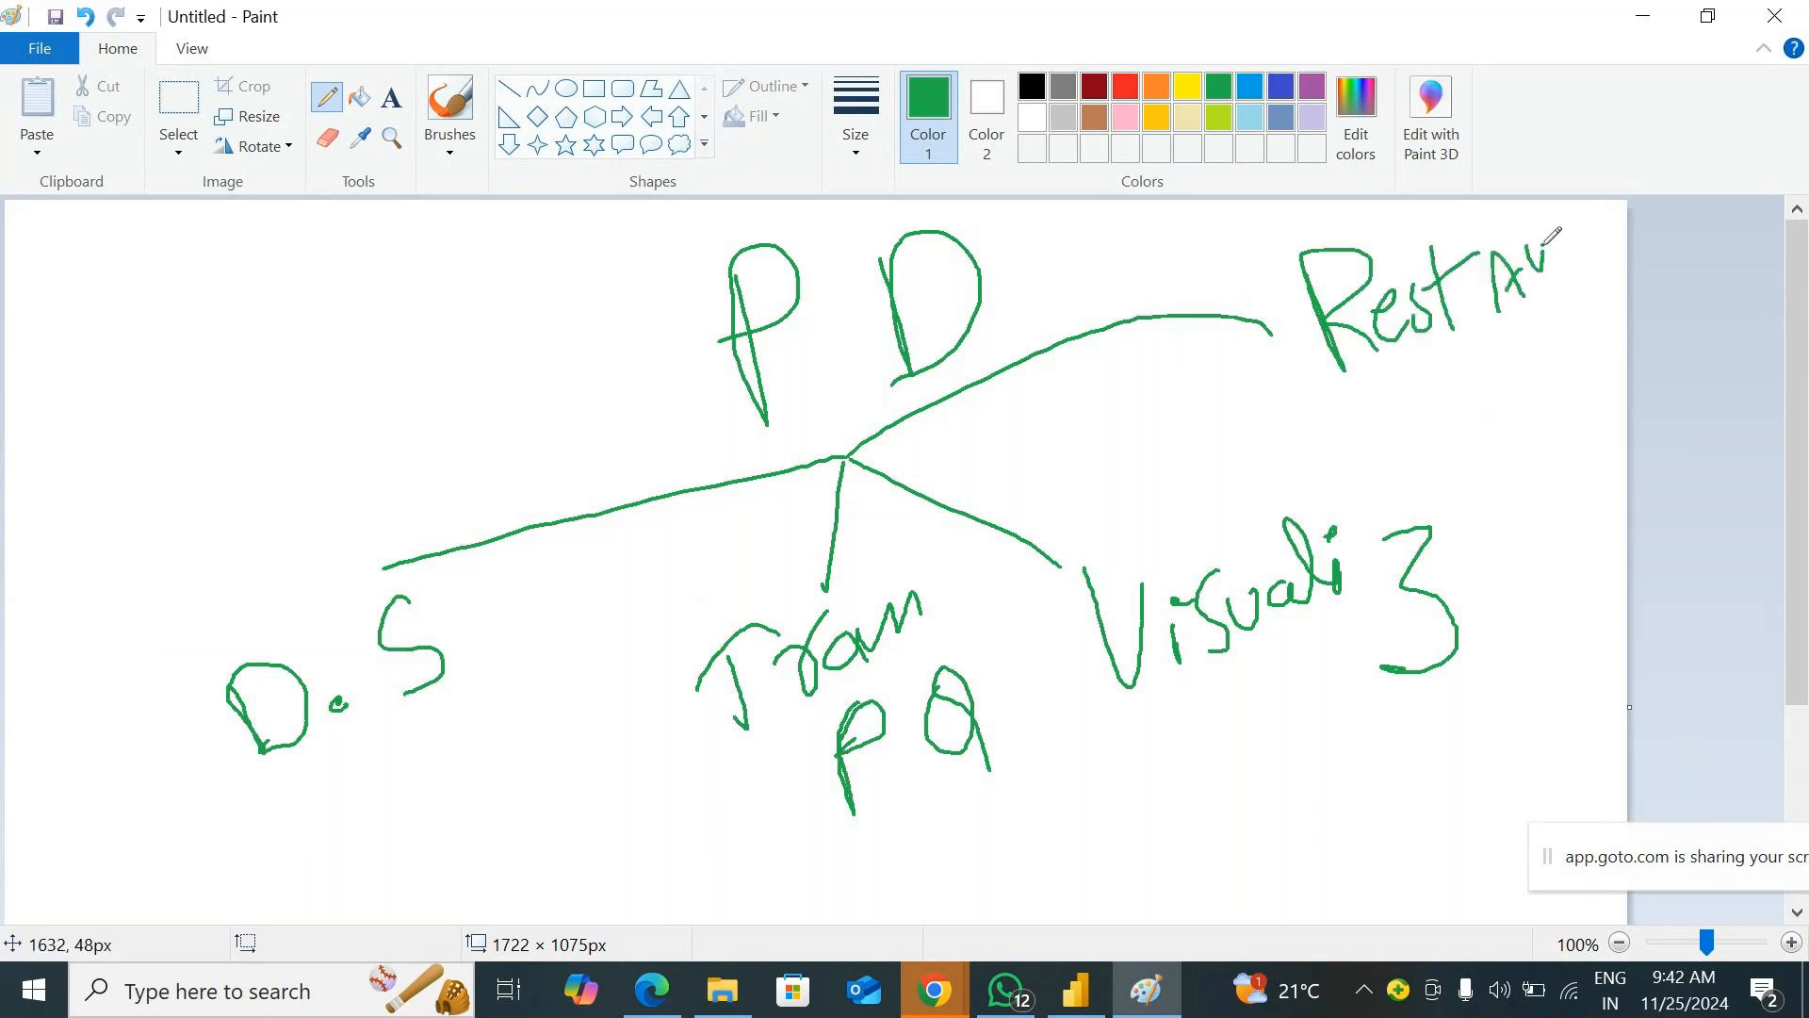
Return to Power BI Desktop, look at the common data sources and the financials query in Power Query Editor, then close the editor.
{"action": "left_click", "coordinate": [1640, 13]}
{"action": "left_click", "coordinate": [267, 194]}
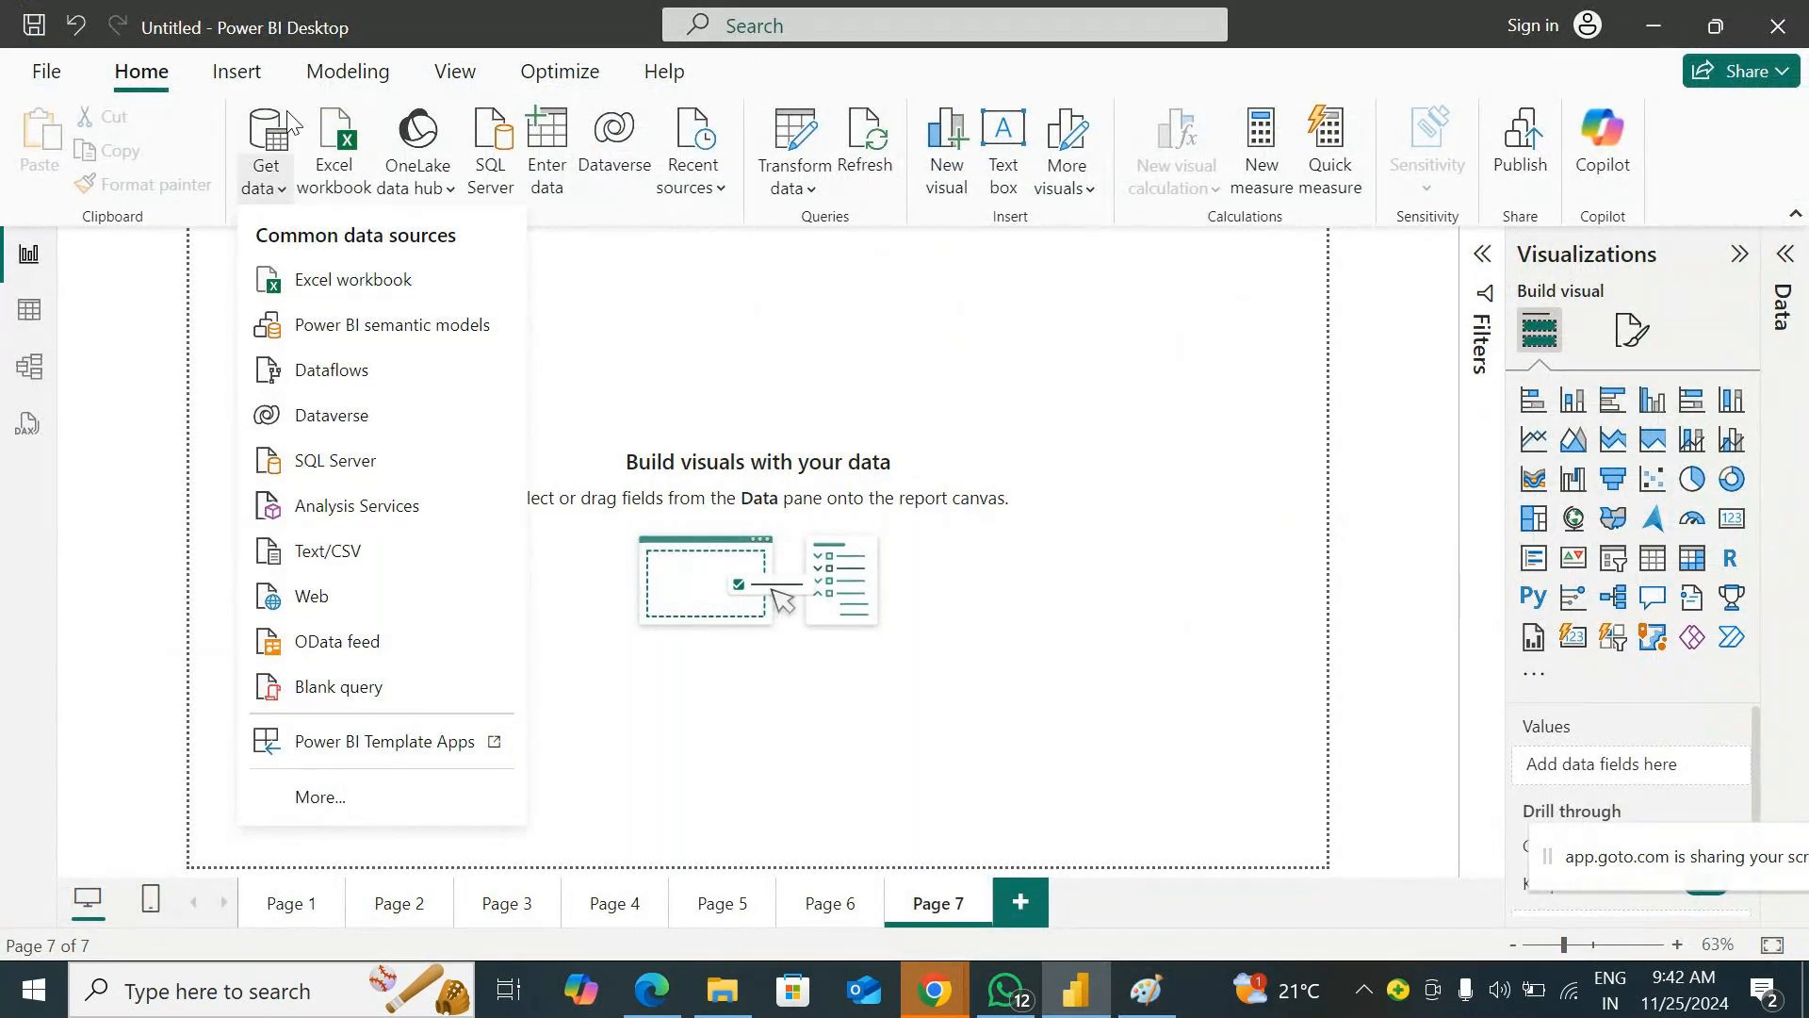
{"action": "left_click", "coordinate": [809, 189]}
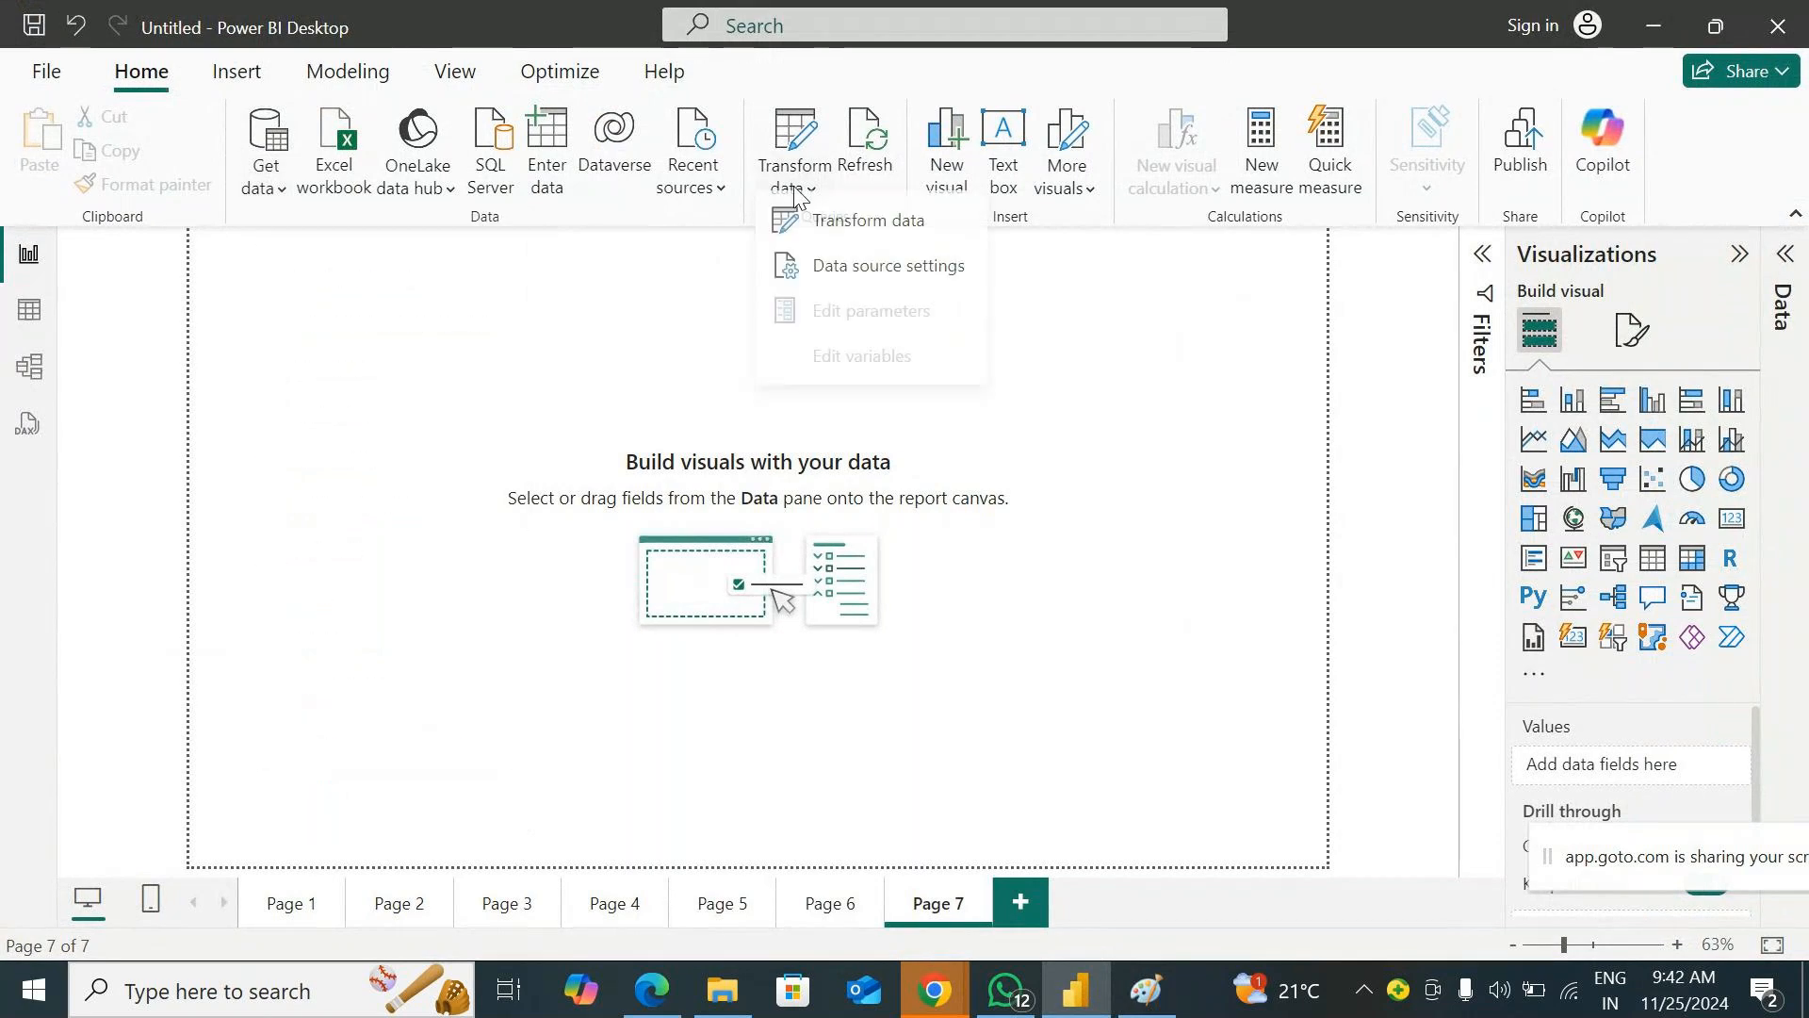
{"action": "left_click", "coordinate": [841, 218]}
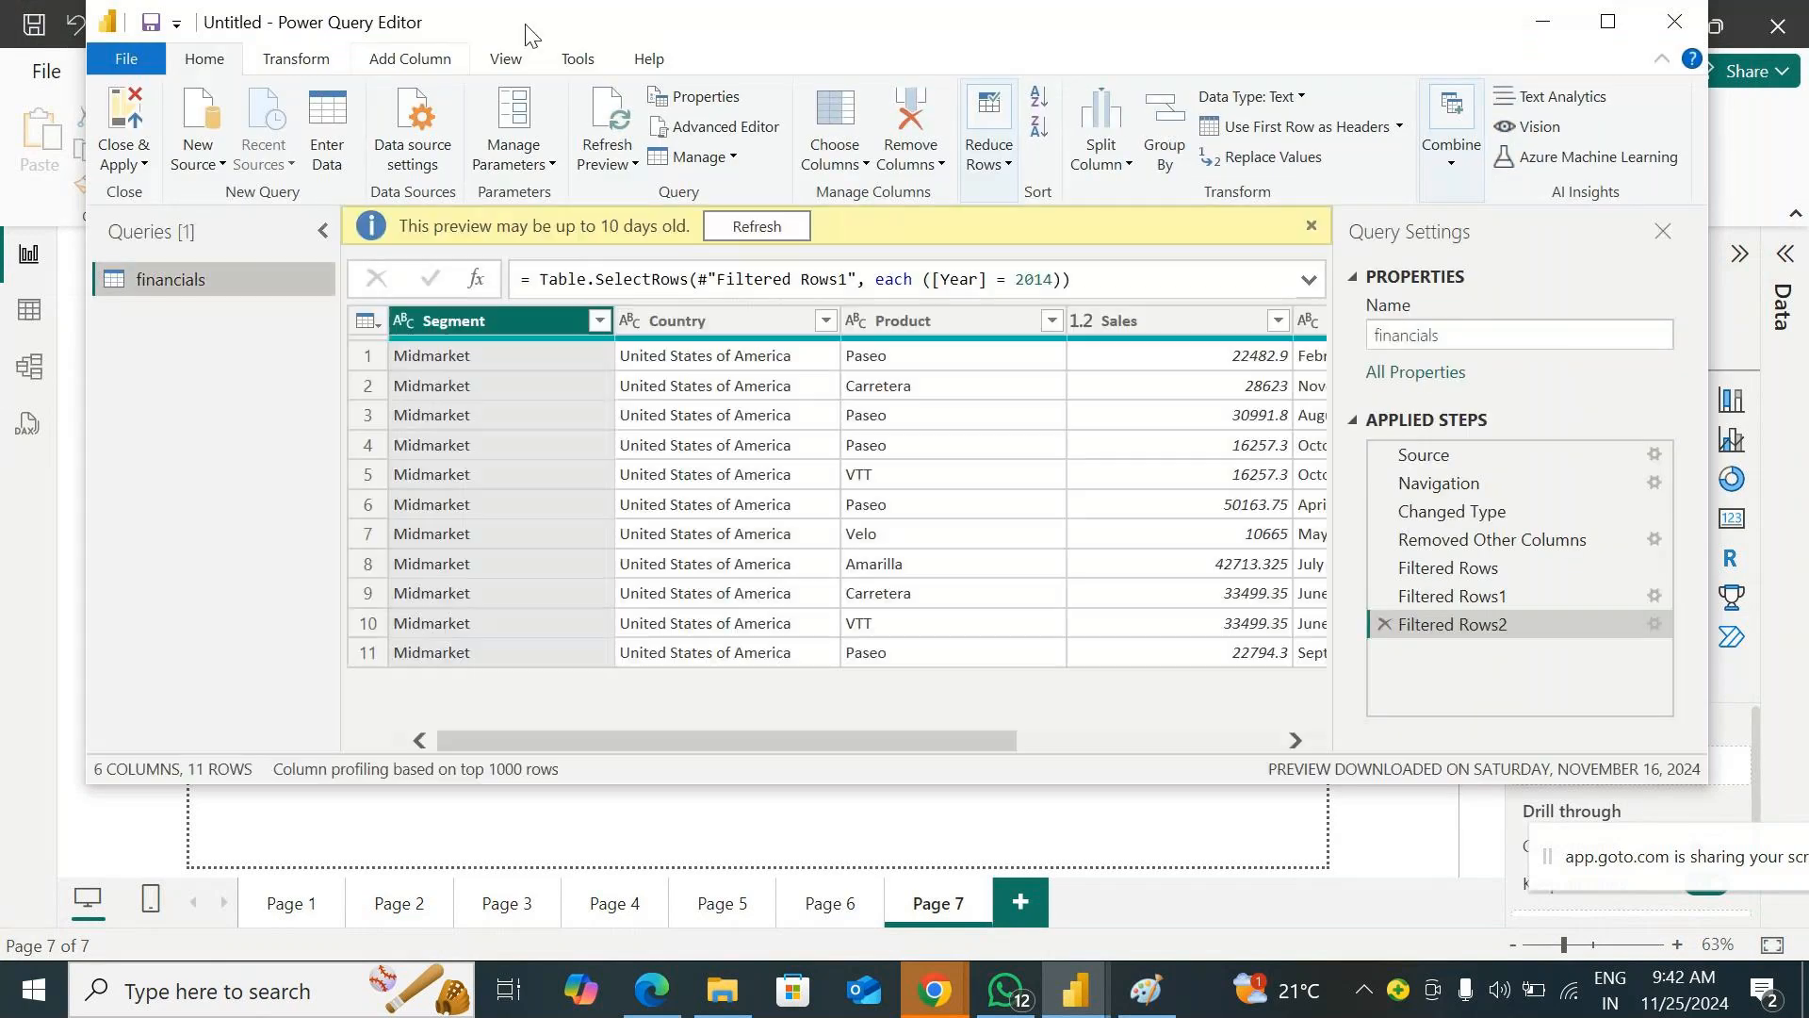
{"action": "left_click_drag", "start_coordinate": [531, 36], "coordinate": [523, 127]}
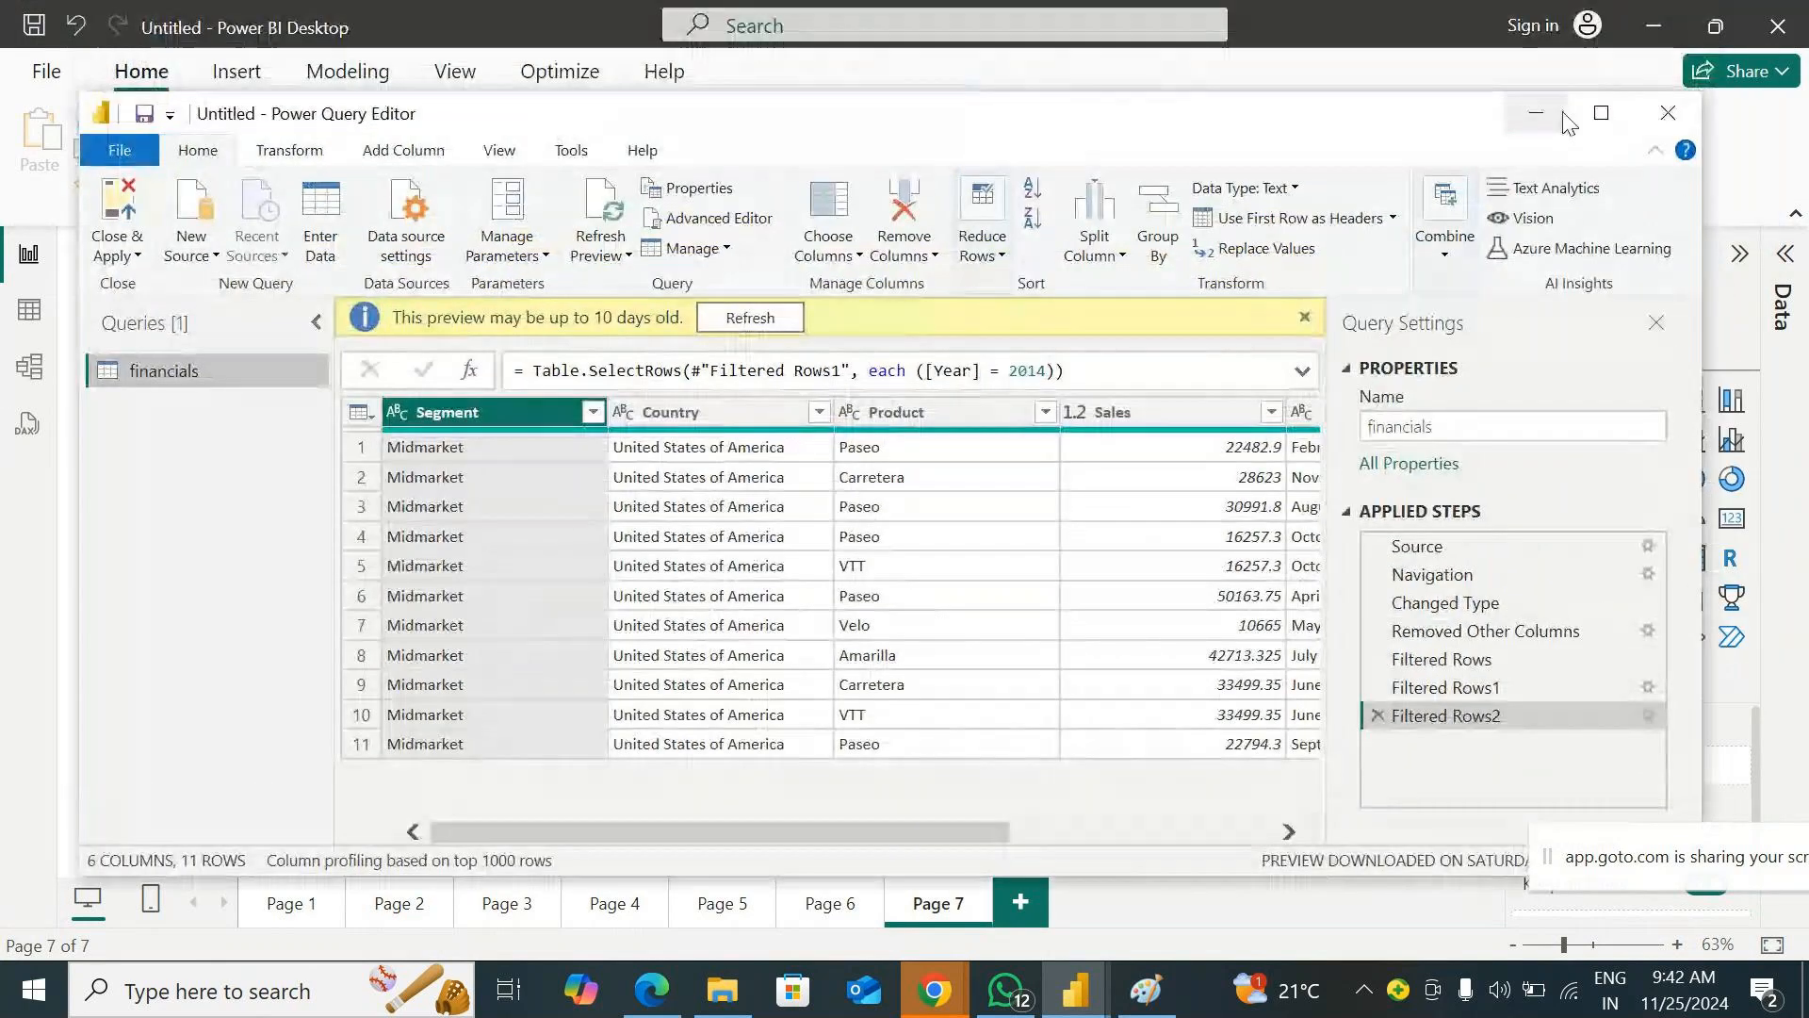
{"action": "left_click", "coordinate": [1668, 113]}
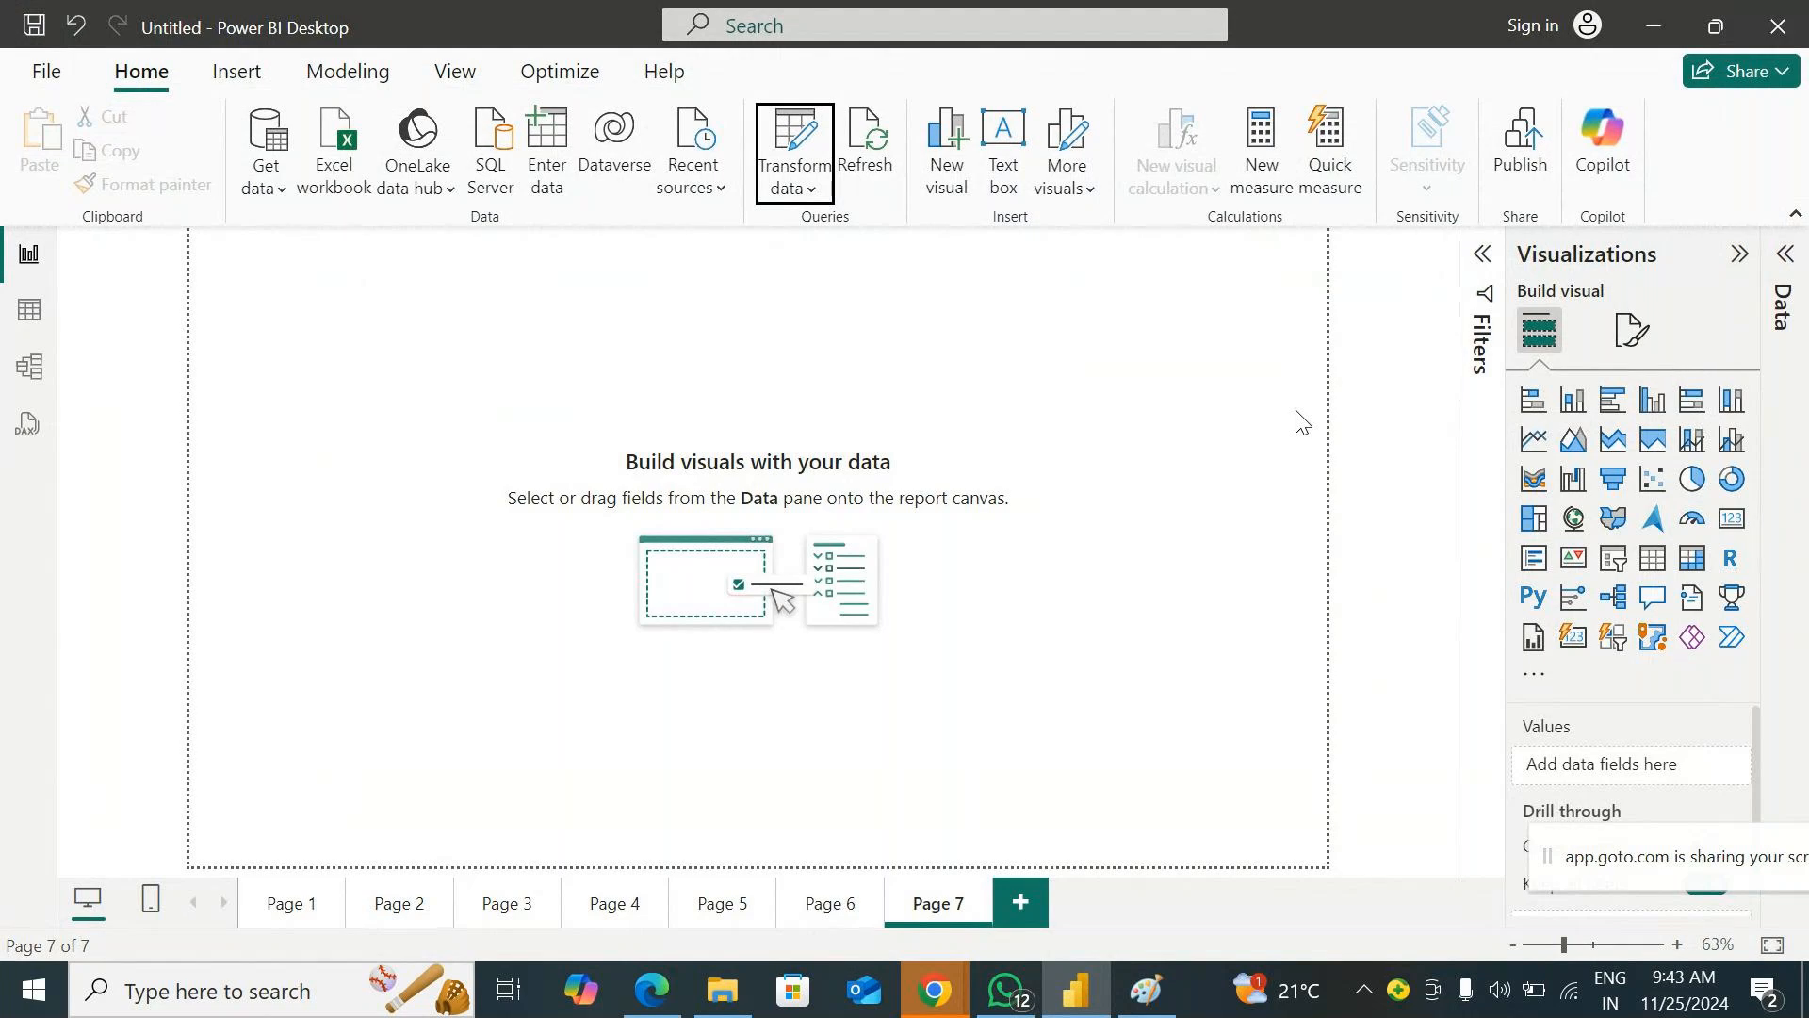
Switch back to Paint, circle the "Visualiz" label in green and add a green check mark over its end.
{"action": "left_click", "coordinate": [1147, 989]}
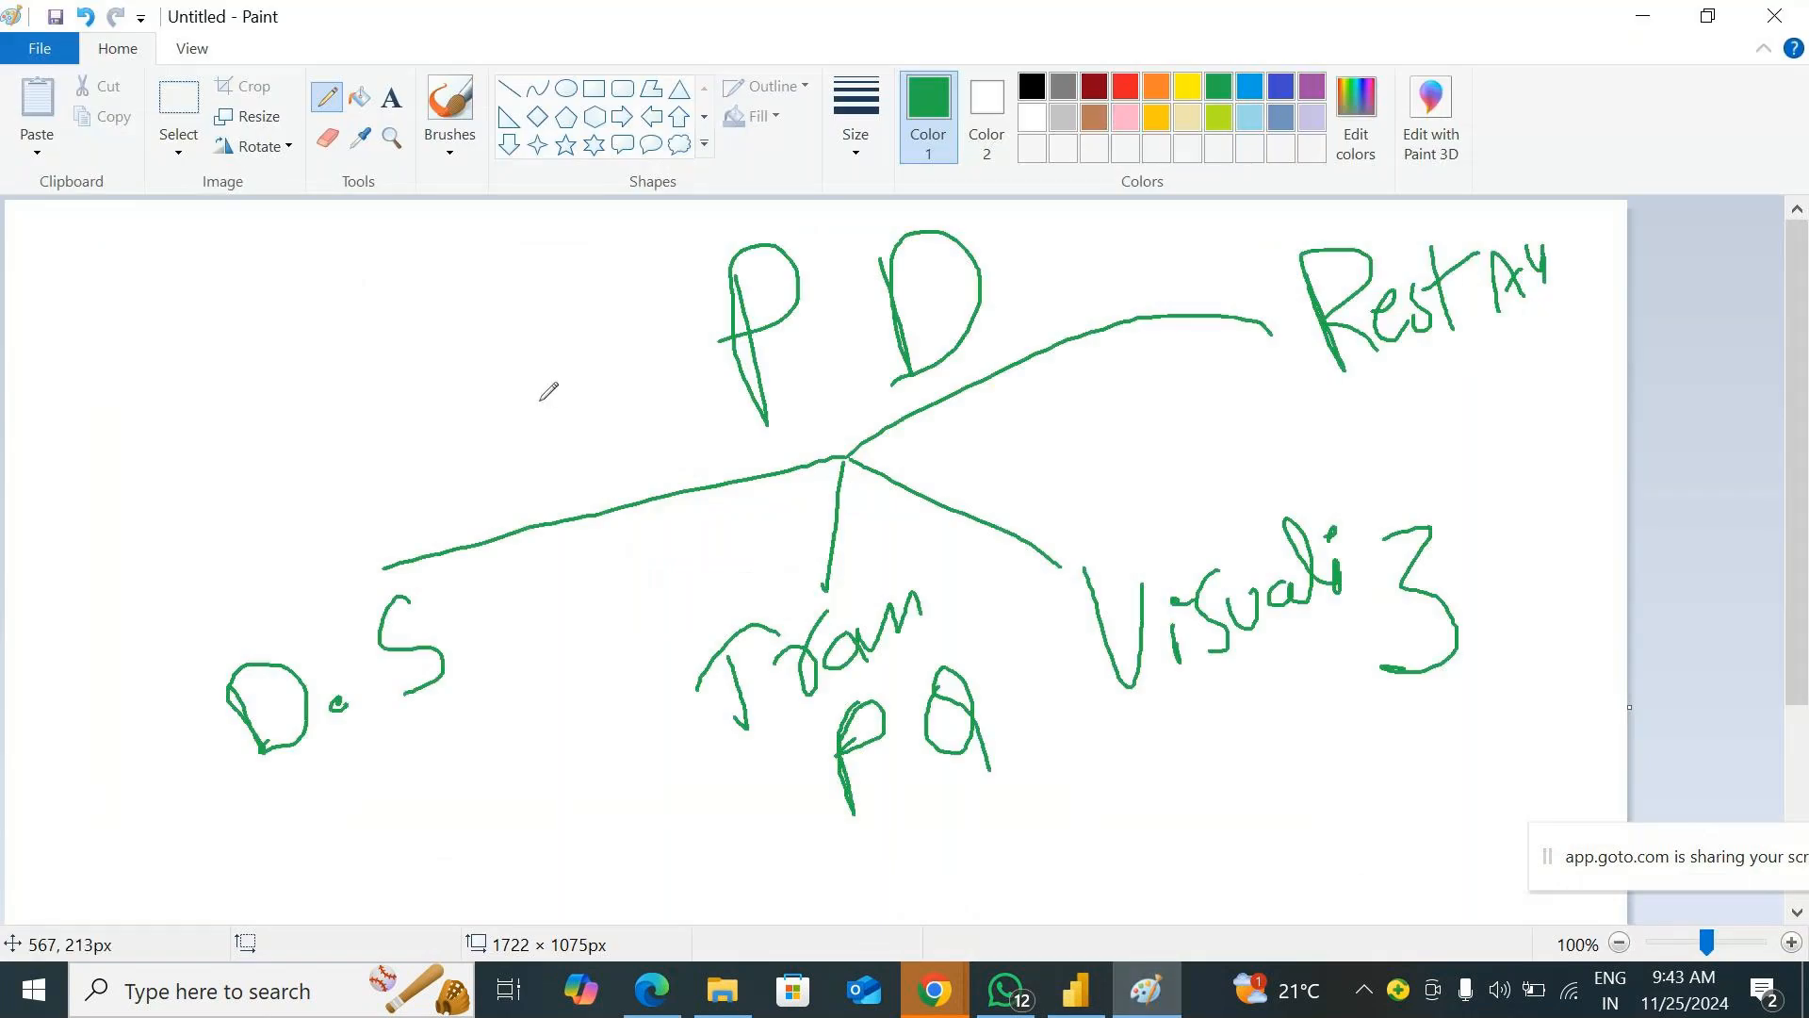
{"action": "mouse_move", "coordinate": [1039, 549]}
{"action": "left_mouse_down"}
{"action": "mouse_move", "coordinate": [1271, 462]}
{"action": "mouse_move", "coordinate": [1501, 544]}
{"action": "mouse_move", "coordinate": [1494, 646]}
{"action": "mouse_move", "coordinate": [1461, 705]}
{"action": "mouse_move", "coordinate": [1171, 751]}
{"action": "mouse_move", "coordinate": [1059, 574]}
{"action": "mouse_move", "coordinate": [1176, 721]}
{"action": "left_mouse_up"}
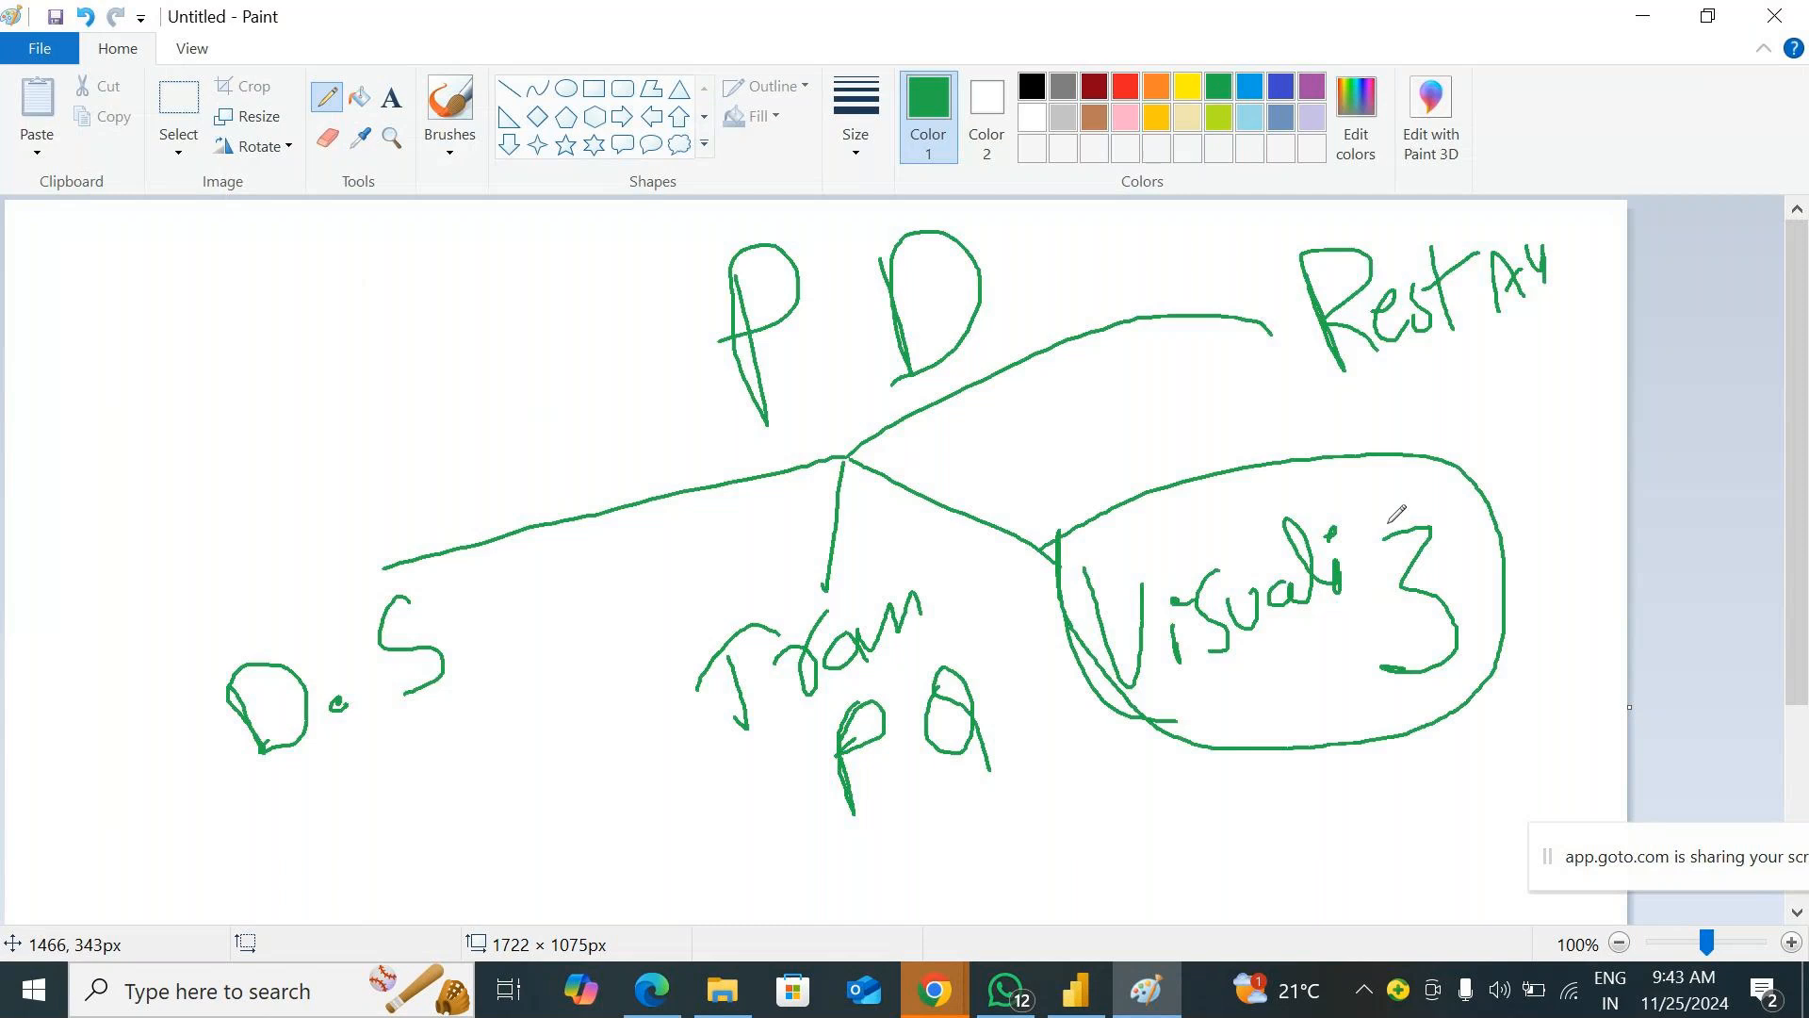
{"action": "left_click_drag", "start_coordinate": [1385, 489], "coordinate": [1467, 436]}
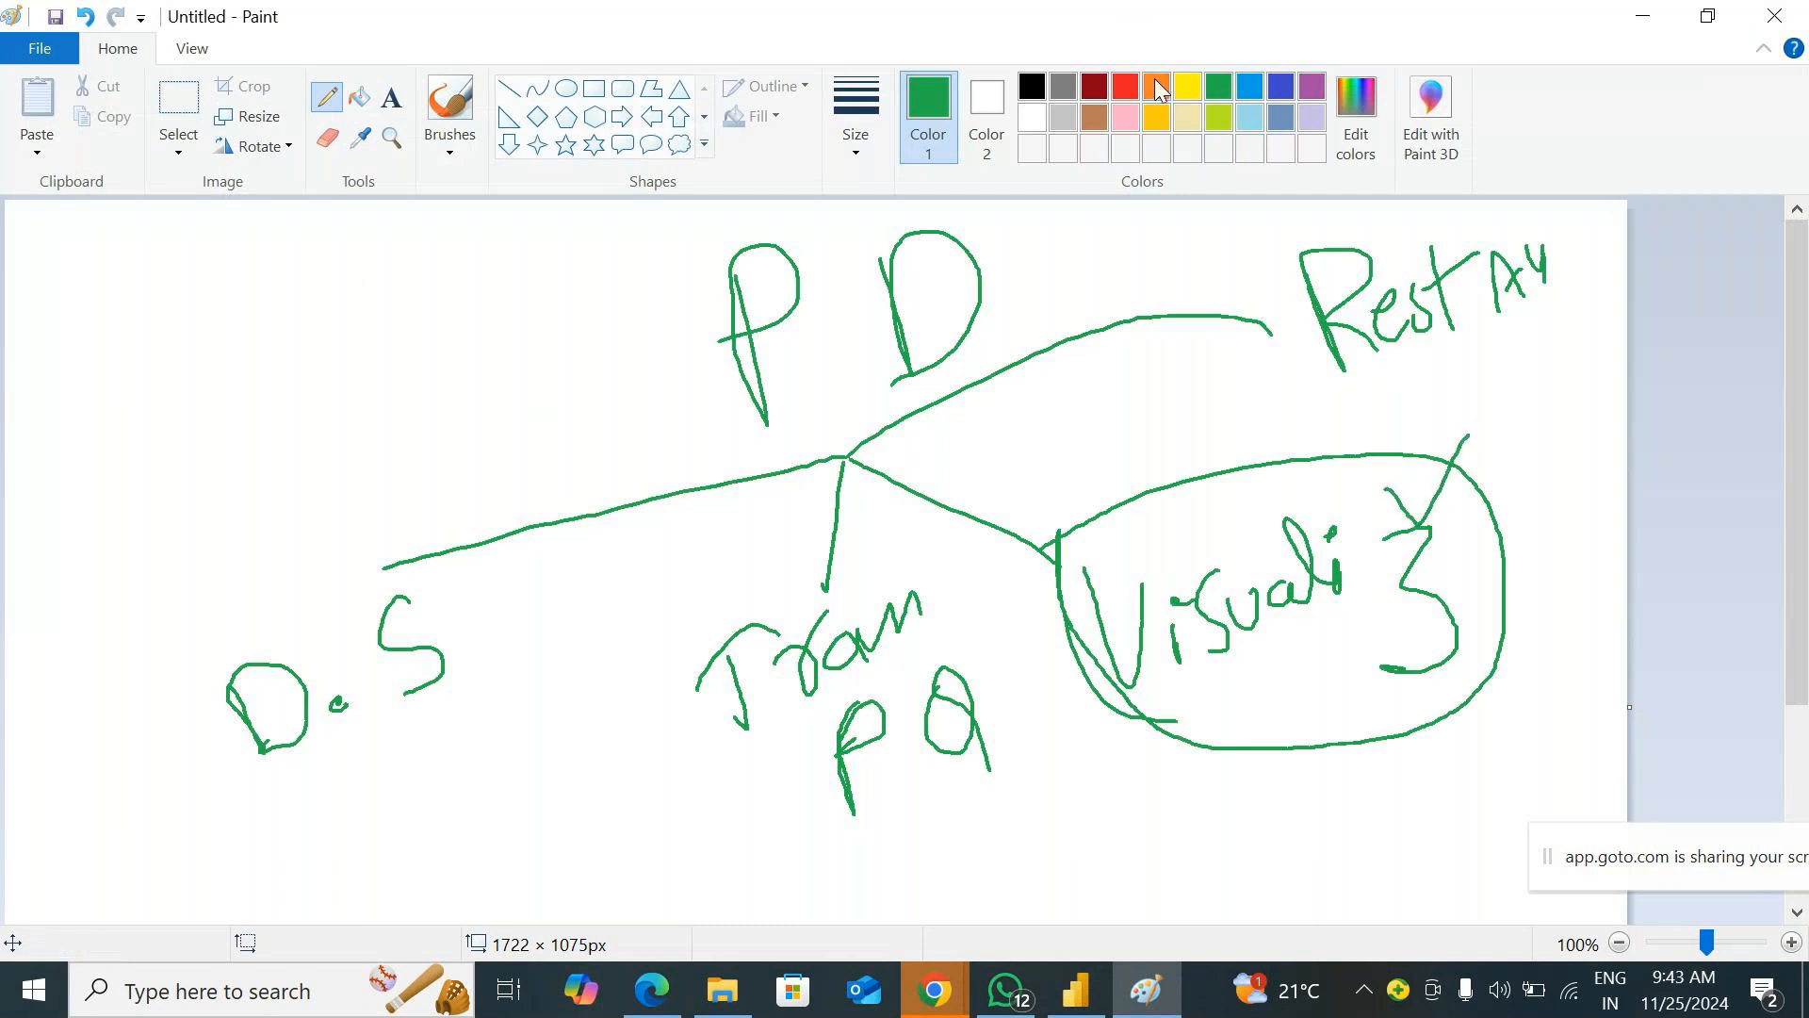
In red, retrace the check mark on "Visualiz" and draw a long arrow from the far left to its circle, plus a small circled mark.
{"action": "left_click", "coordinate": [1127, 88]}
{"action": "mouse_move", "coordinate": [1388, 486]}
{"action": "left_mouse_down"}
{"action": "mouse_move", "coordinate": [1423, 534]}
{"action": "mouse_move", "coordinate": [1470, 433]}
{"action": "left_mouse_up"}
{"action": "left_click_drag", "start_coordinate": [1383, 476], "coordinate": [1492, 403]}
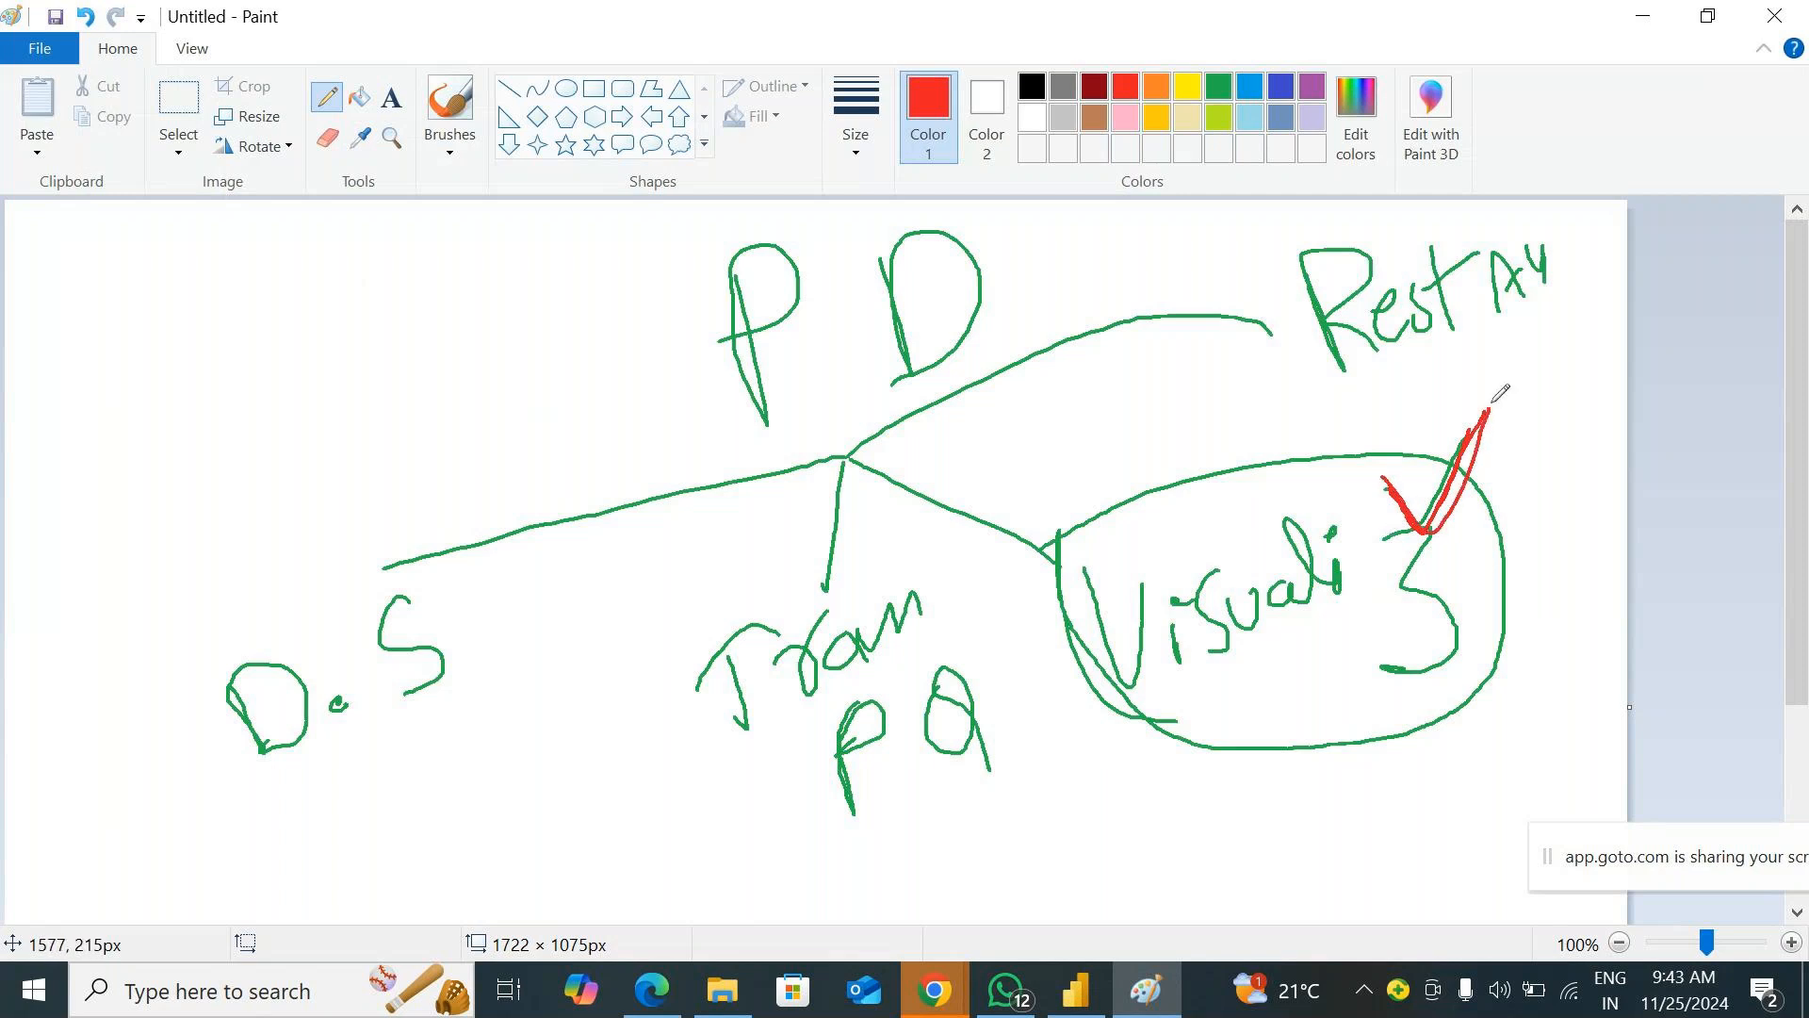
{"action": "mouse_move", "coordinate": [189, 349]}
{"action": "left_mouse_down"}
{"action": "mouse_move", "coordinate": [1060, 382]}
{"action": "mouse_move", "coordinate": [1093, 488]}
{"action": "mouse_move", "coordinate": [1108, 436]}
{"action": "mouse_move", "coordinate": [1178, 457]}
{"action": "mouse_move", "coordinate": [1135, 458]}
{"action": "mouse_move", "coordinate": [1178, 495]}
{"action": "mouse_move", "coordinate": [1191, 411]}
{"action": "mouse_move", "coordinate": [1173, 405]}
{"action": "mouse_move", "coordinate": [1158, 458]}
{"action": "mouse_move", "coordinate": [1196, 446]}
{"action": "left_mouse_up"}
{"action": "left_click", "coordinate": [1183, 415]}
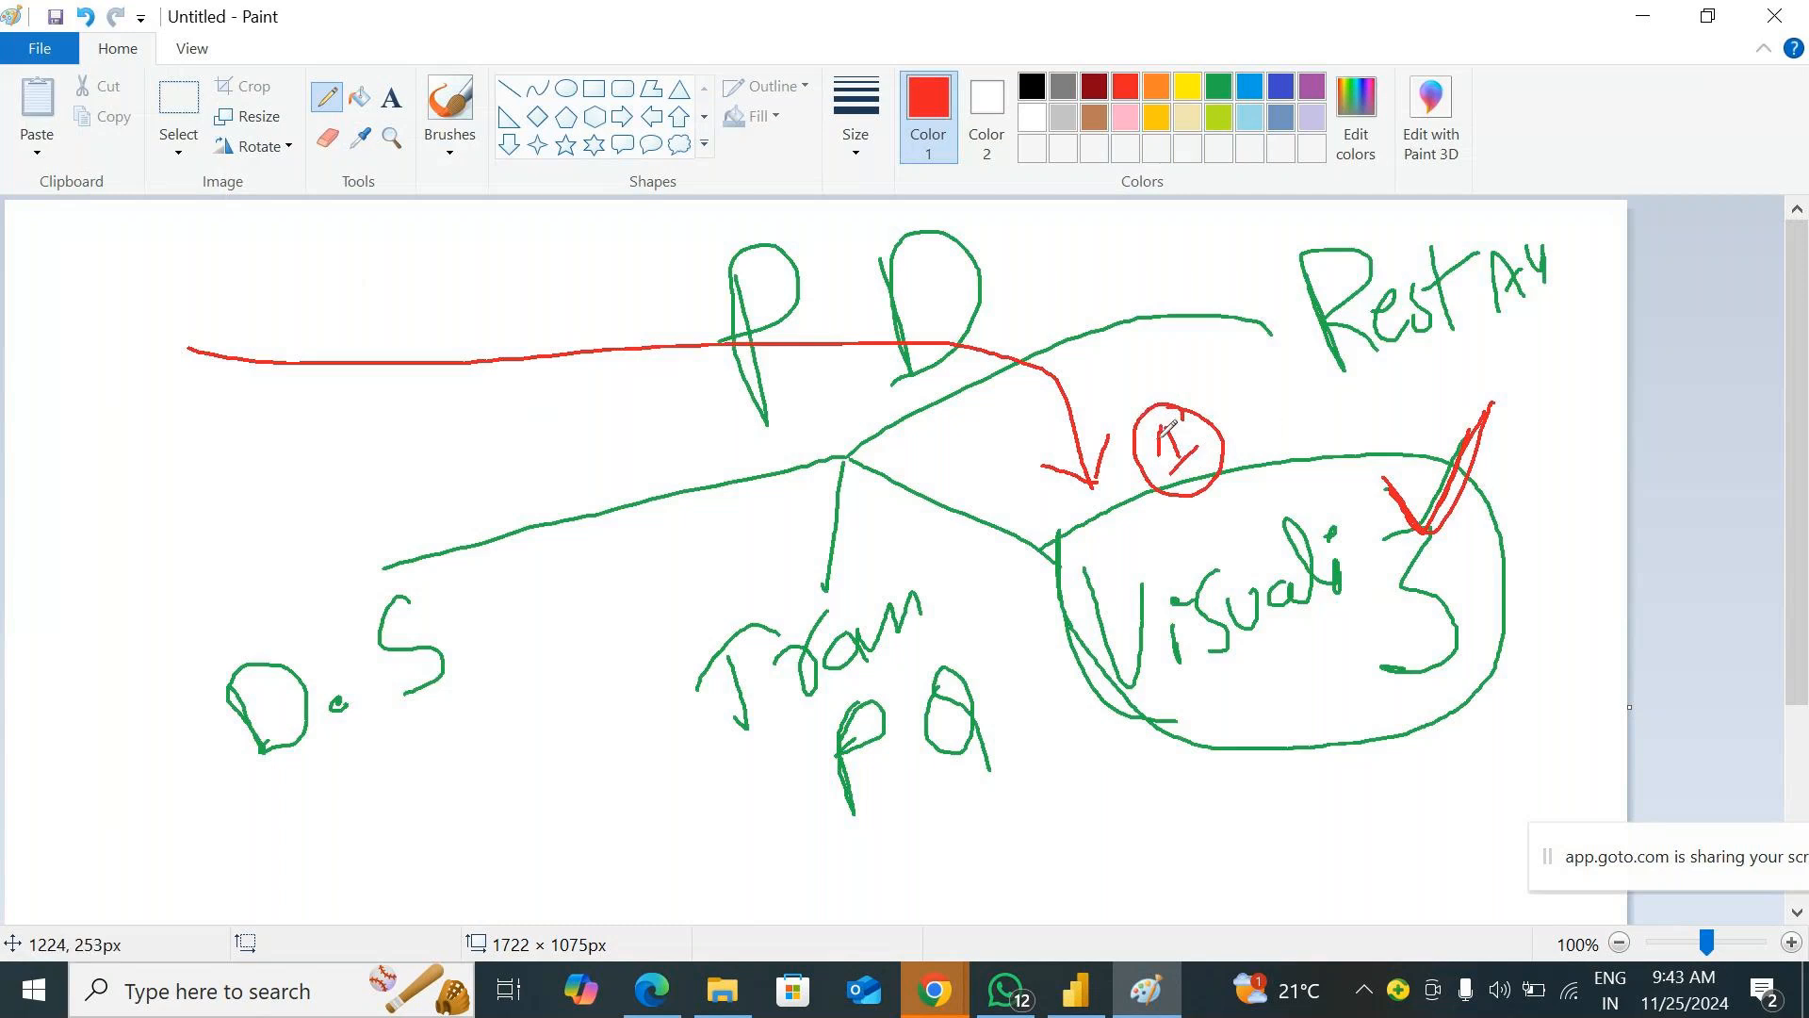
Look through the open WhatsApp and Edge windows and switch to the GoTo Meeting window.
{"action": "left_click", "coordinate": [1021, 1006]}
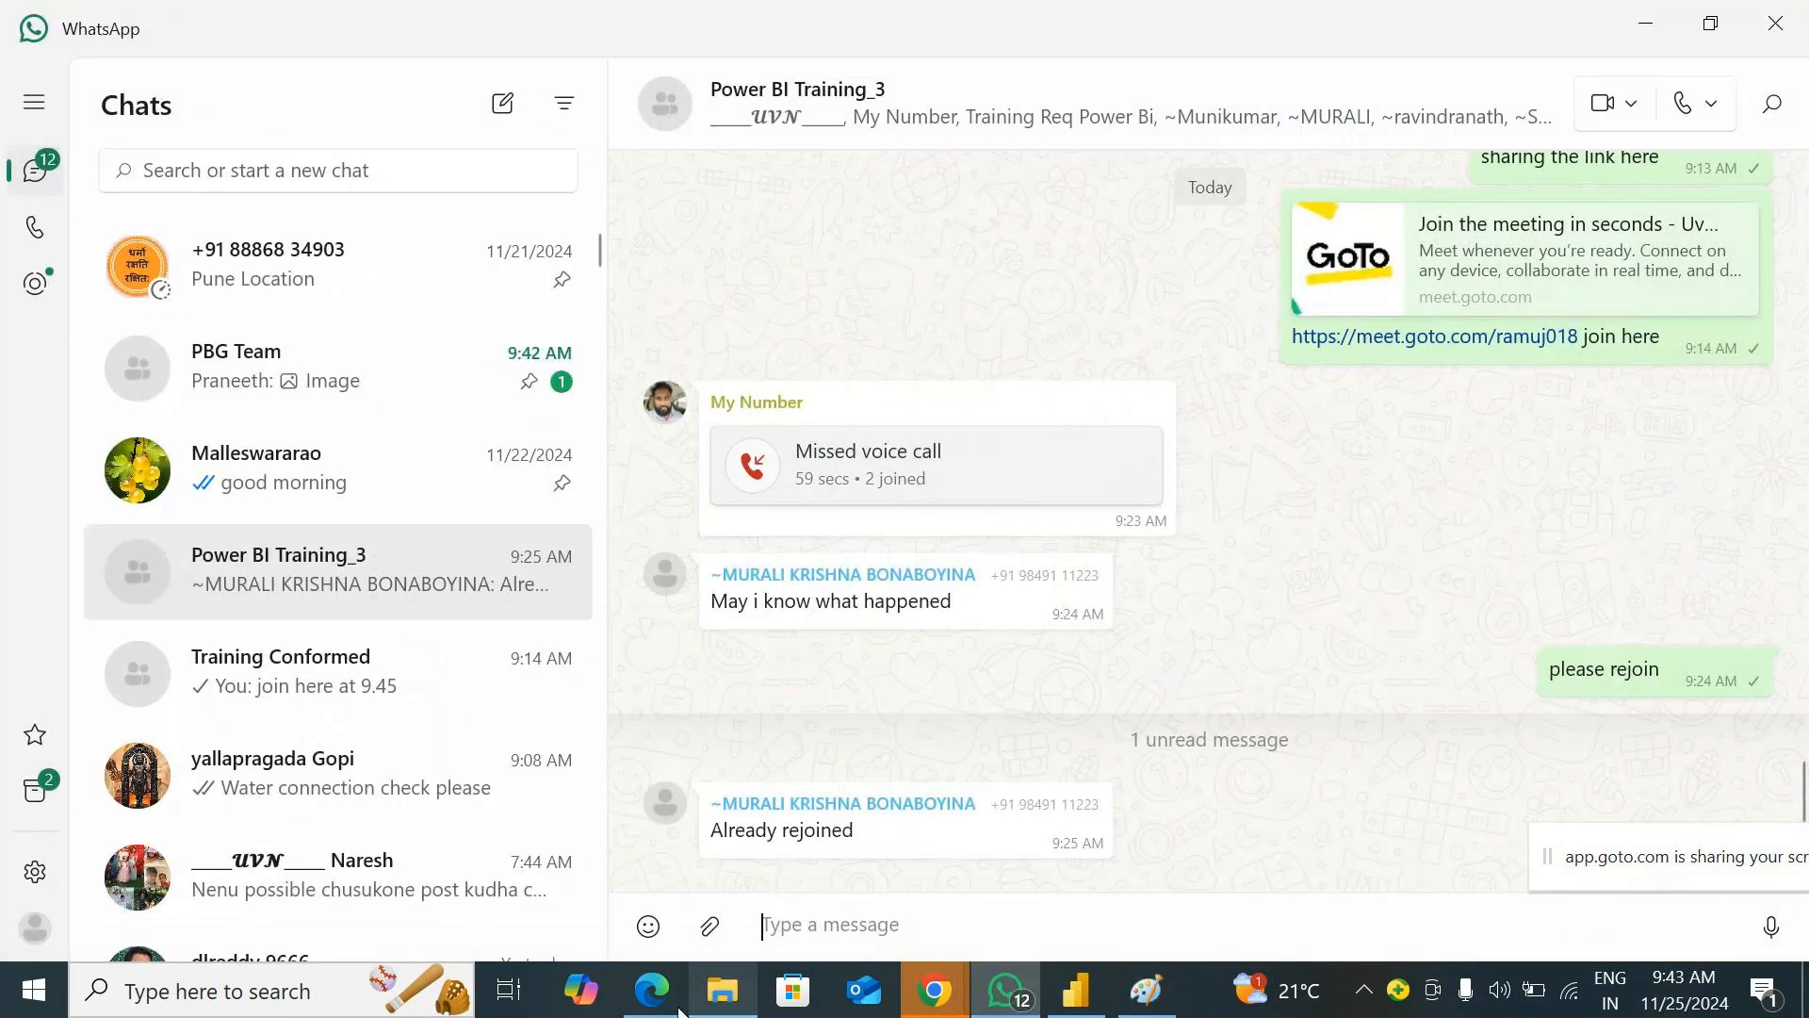
{"action": "left_click", "coordinate": [652, 992]}
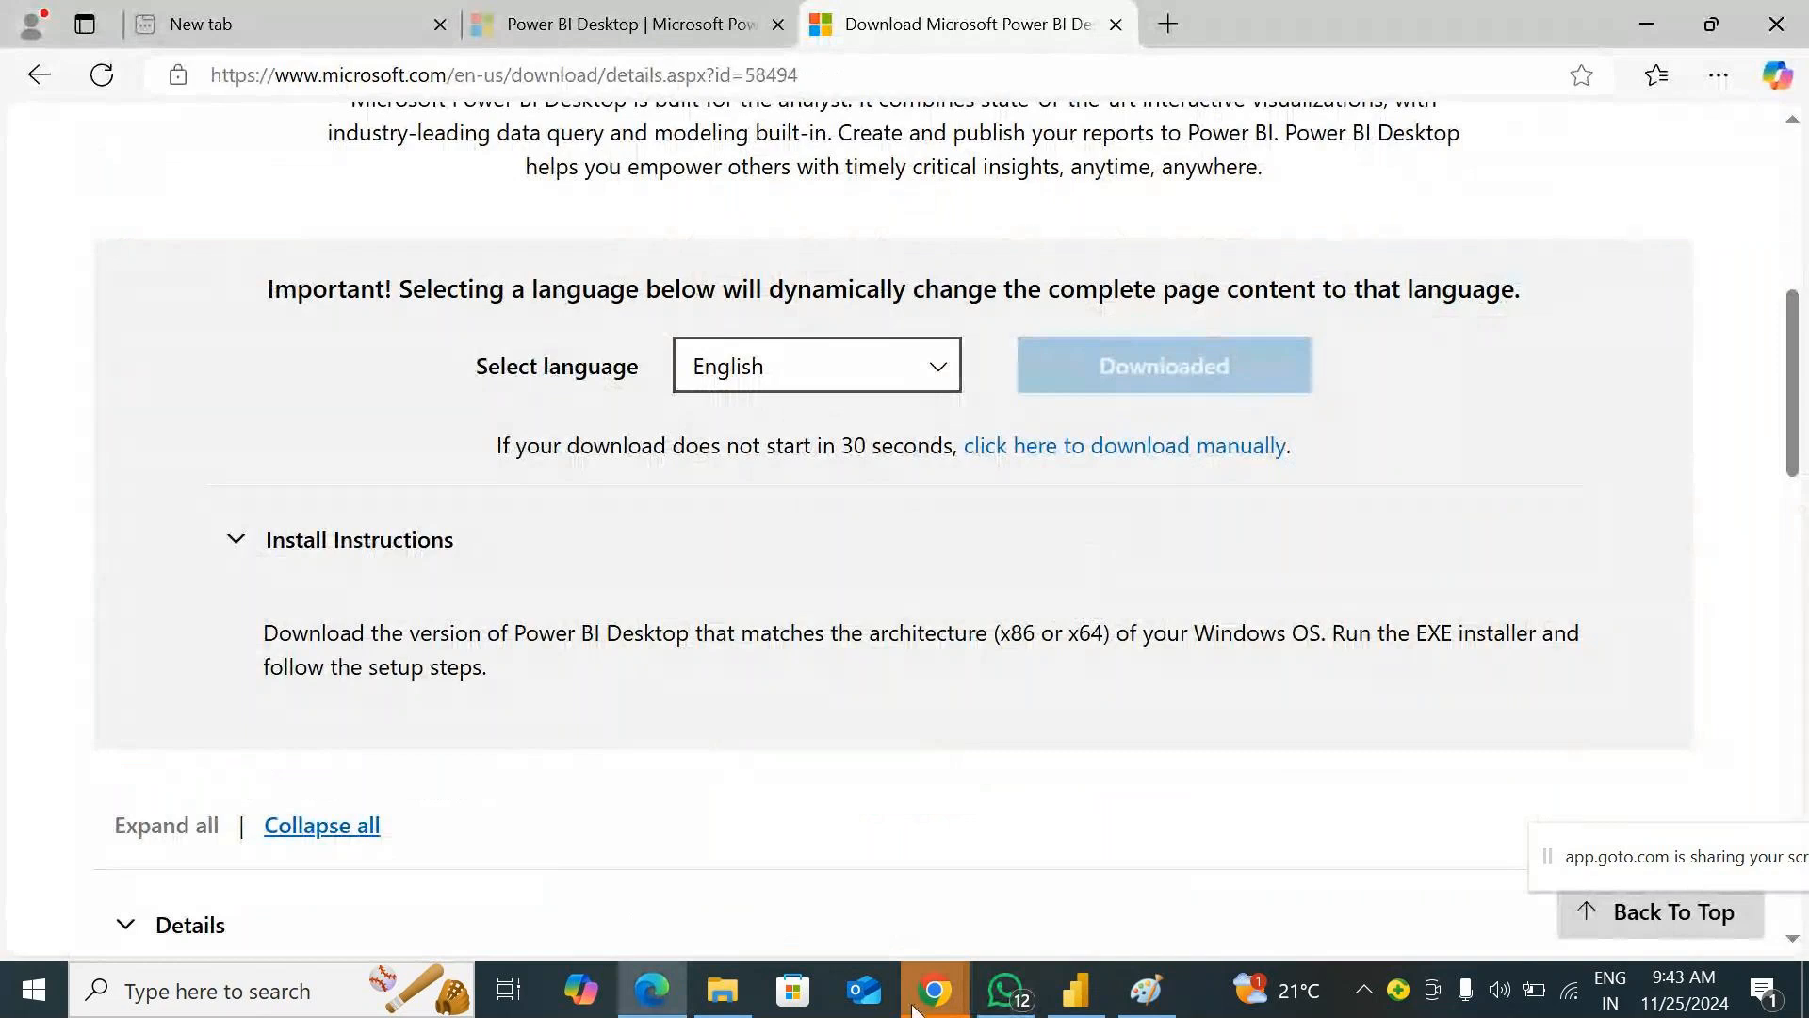
{"action": "mouse_move", "coordinate": [918, 1006]}
{"action": "left_click", "coordinate": [1005, 884]}
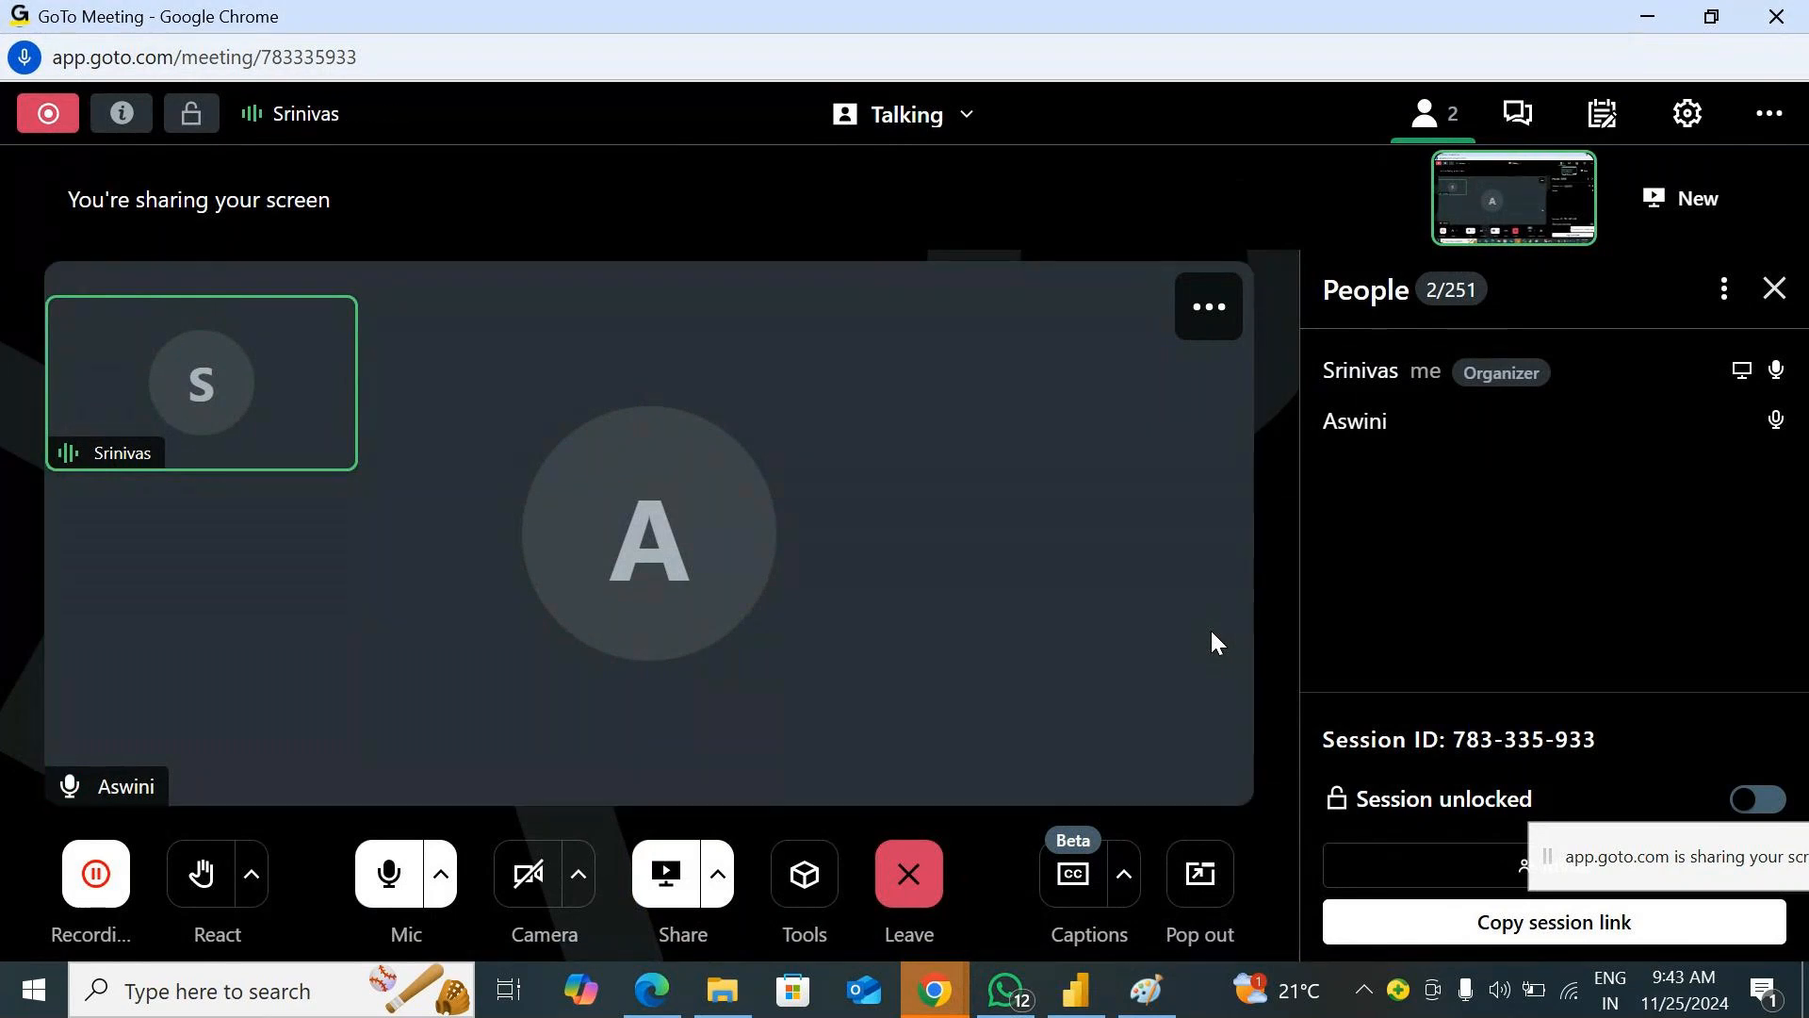
Switch to Paint, draw a short red arrow from the small circled mark into the "Visualiz" label, and minimize Paint.
{"action": "left_click", "coordinate": [1114, 987]}
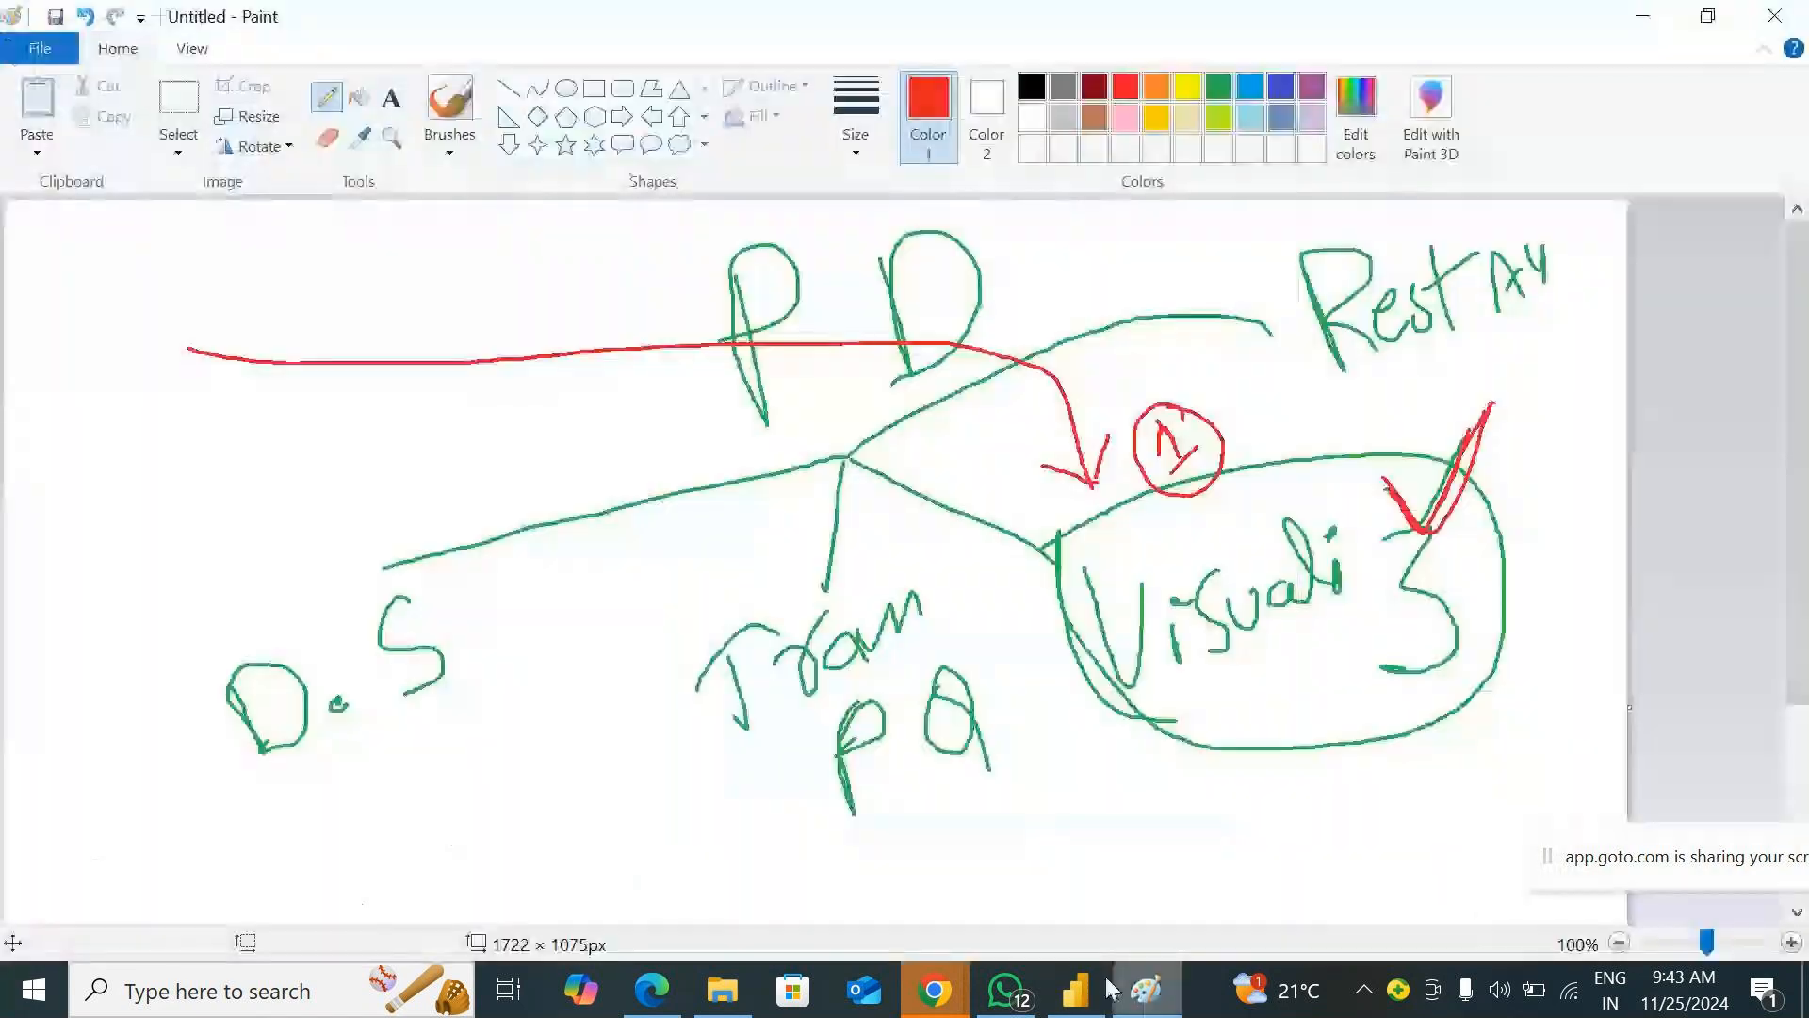
{"action": "mouse_move", "coordinate": [1222, 450]}
{"action": "left_mouse_down"}
{"action": "mouse_move", "coordinate": [1249, 533]}
{"action": "mouse_move", "coordinate": [1269, 504]}
{"action": "left_mouse_up"}
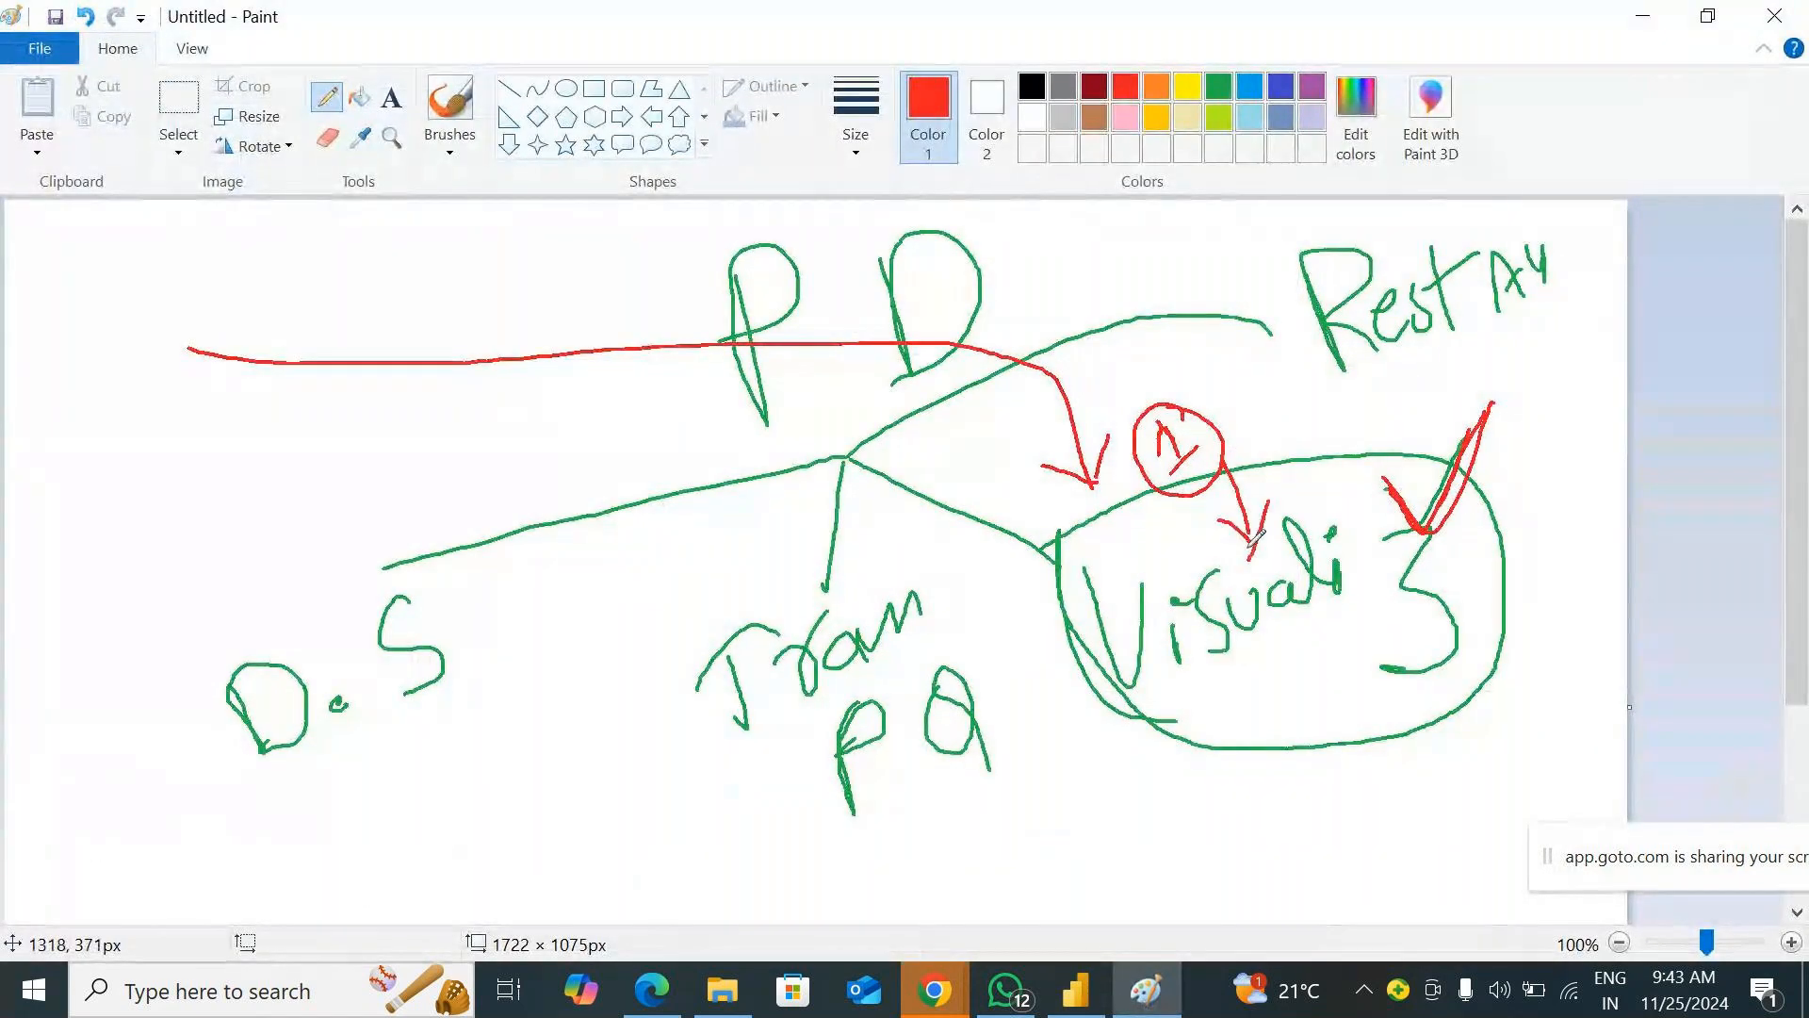
{"action": "left_click", "coordinate": [1651, 22]}
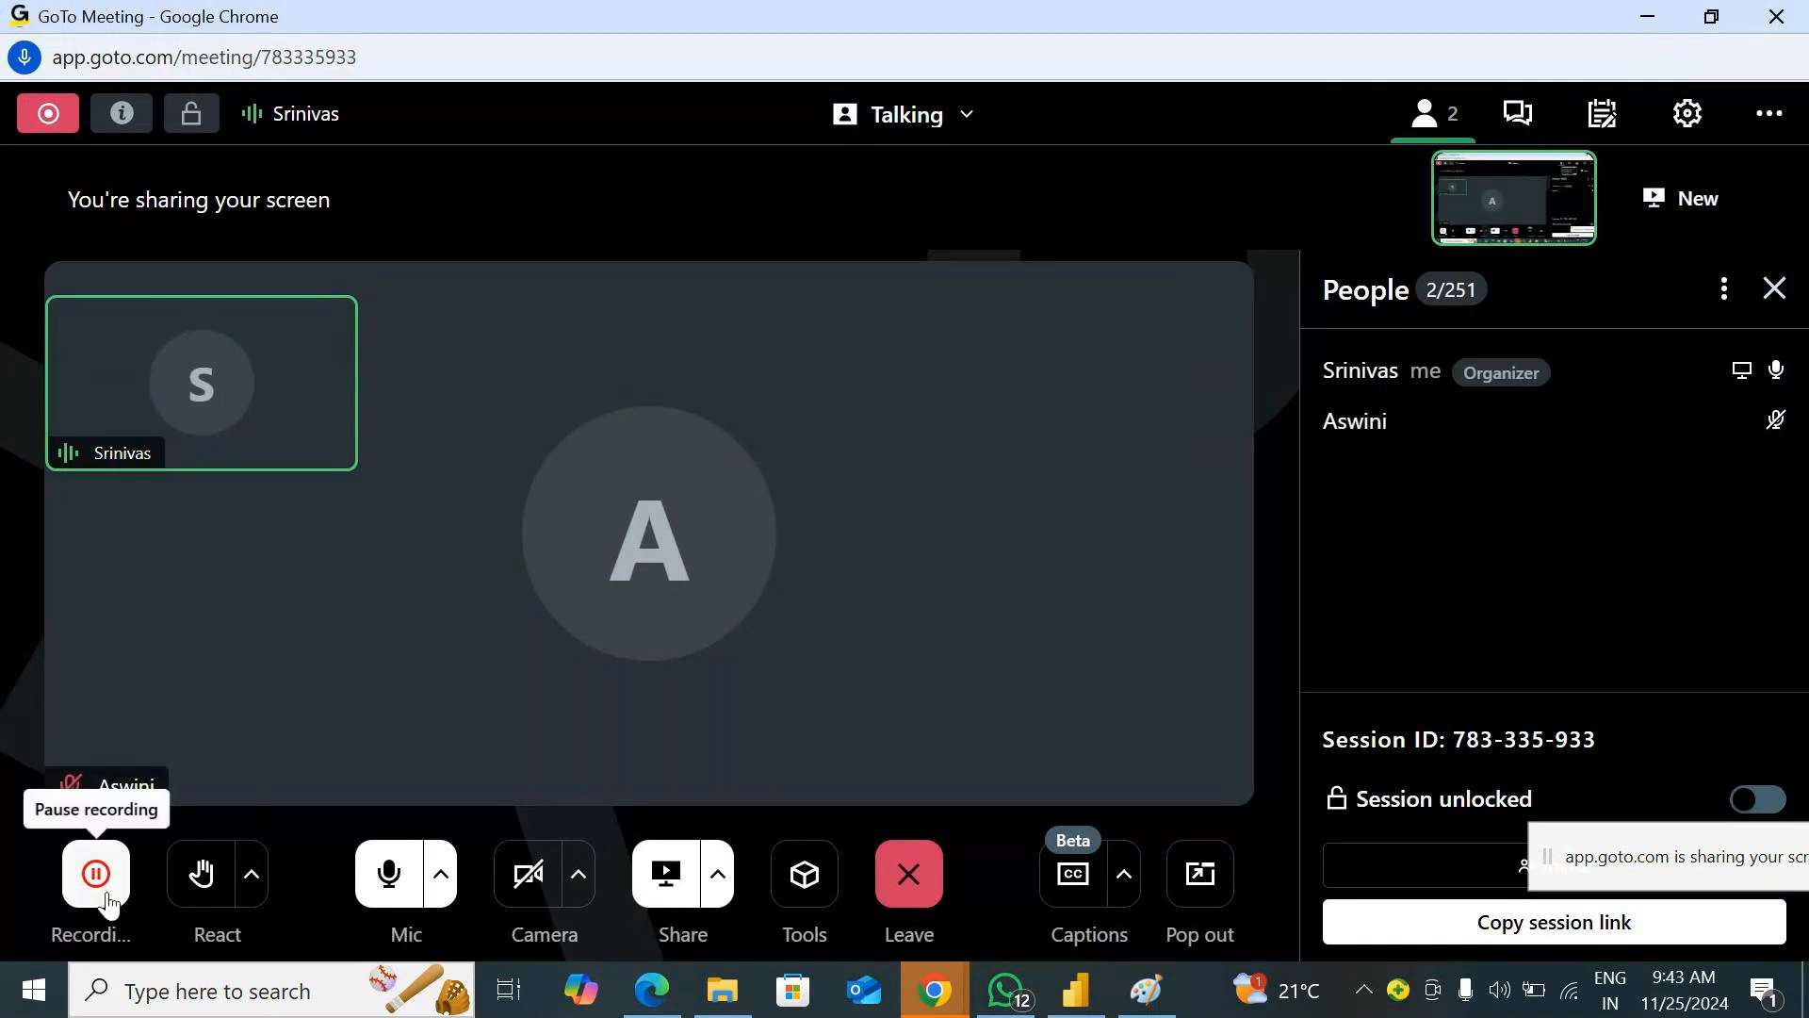